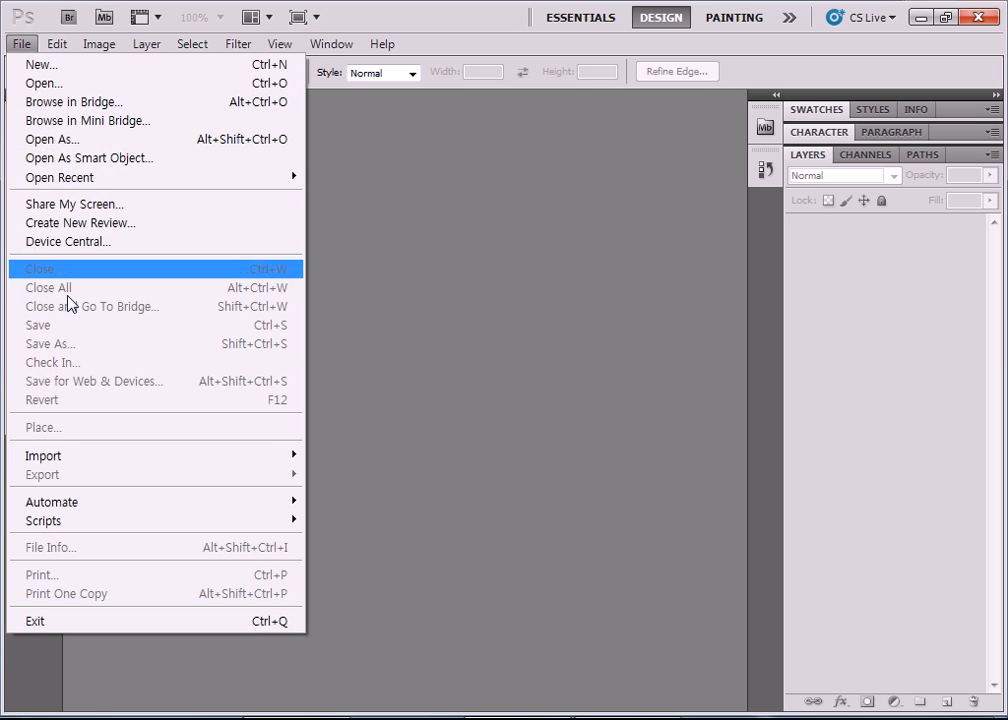
mouse_move(57, 44)
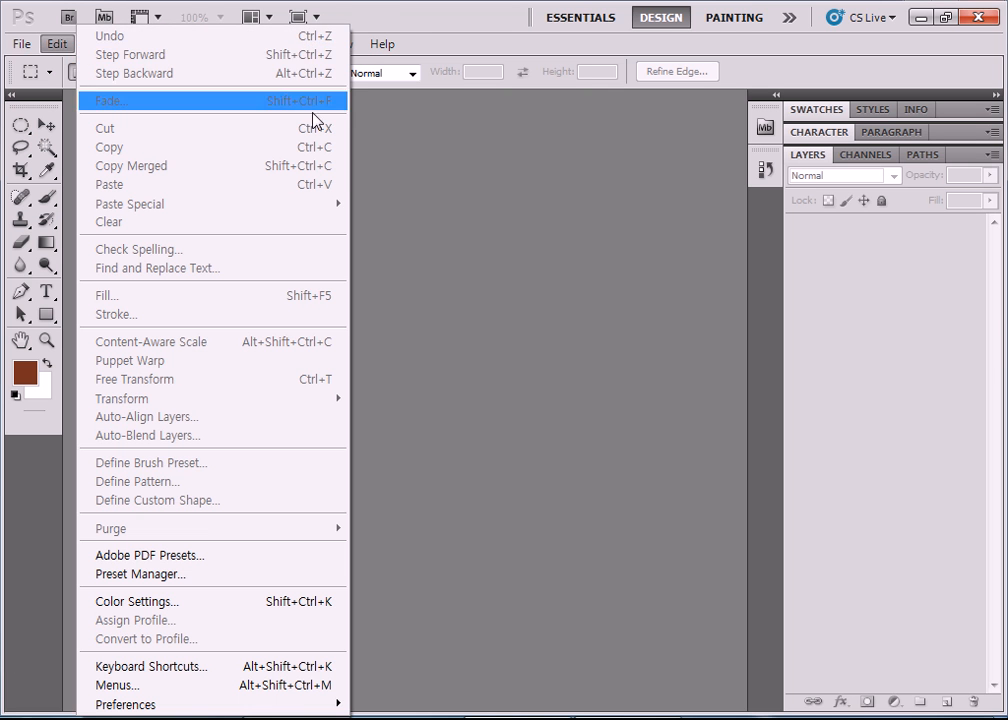
left_click(405, 197)
left_click(104, 50)
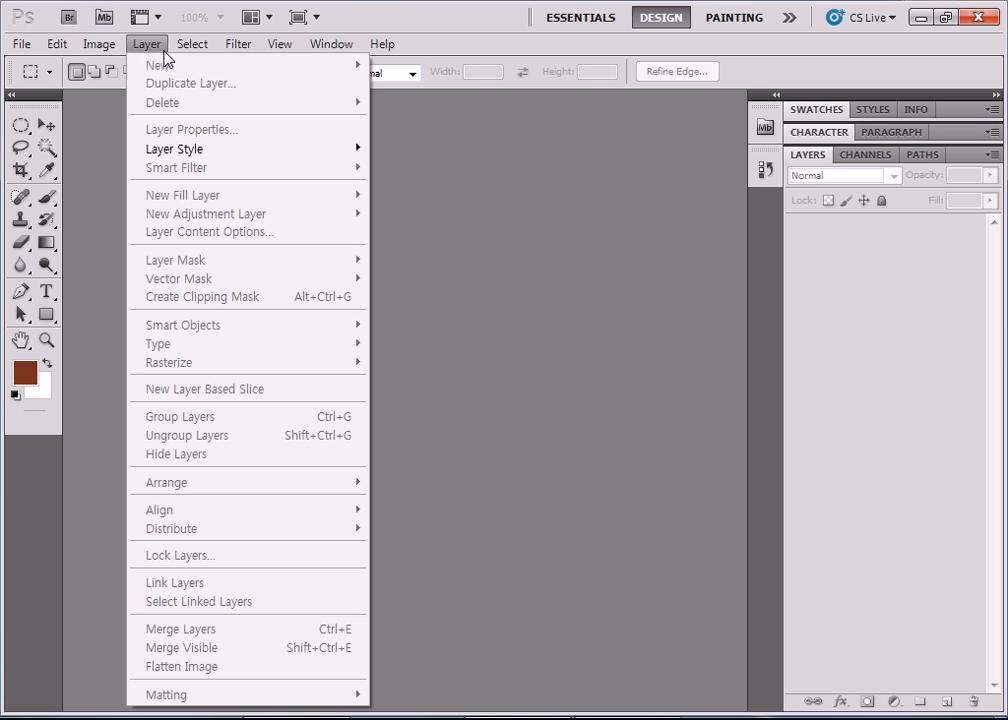
left_click(19, 45)
left_click(21, 44)
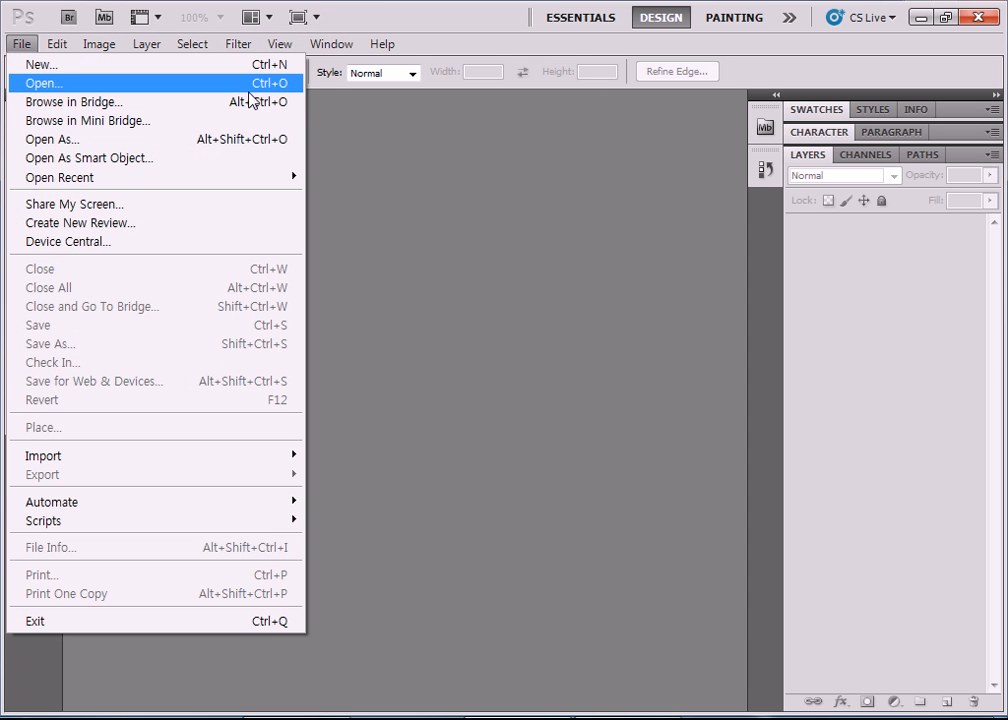
left_click(537, 266)
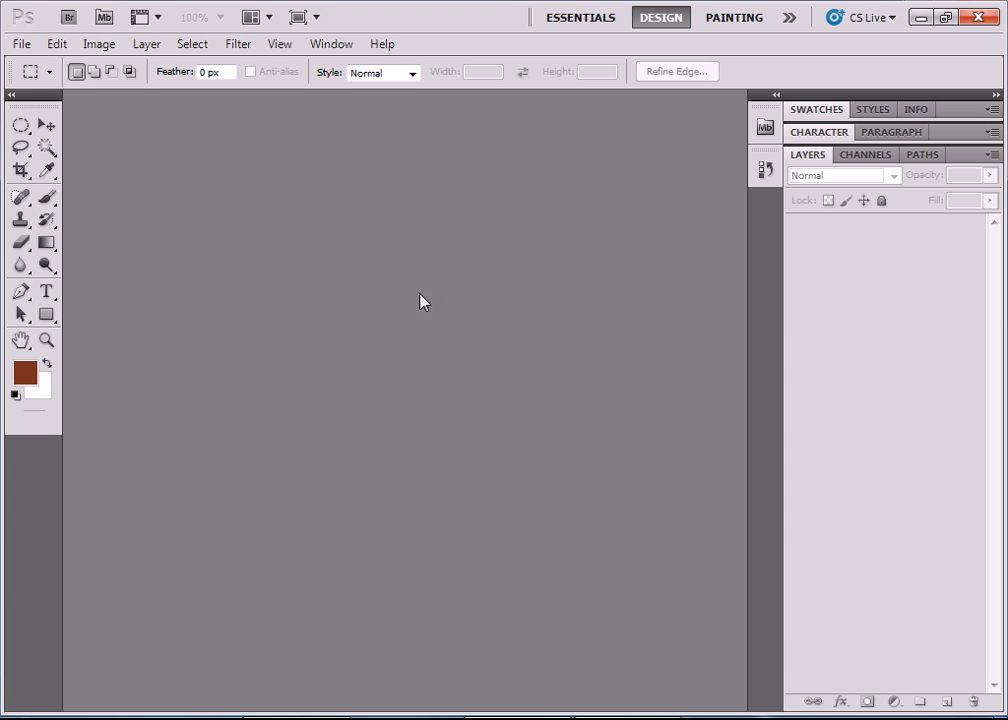
Step: Open the image 분필.jpg from the 4장 folder
double_click(506, 317)
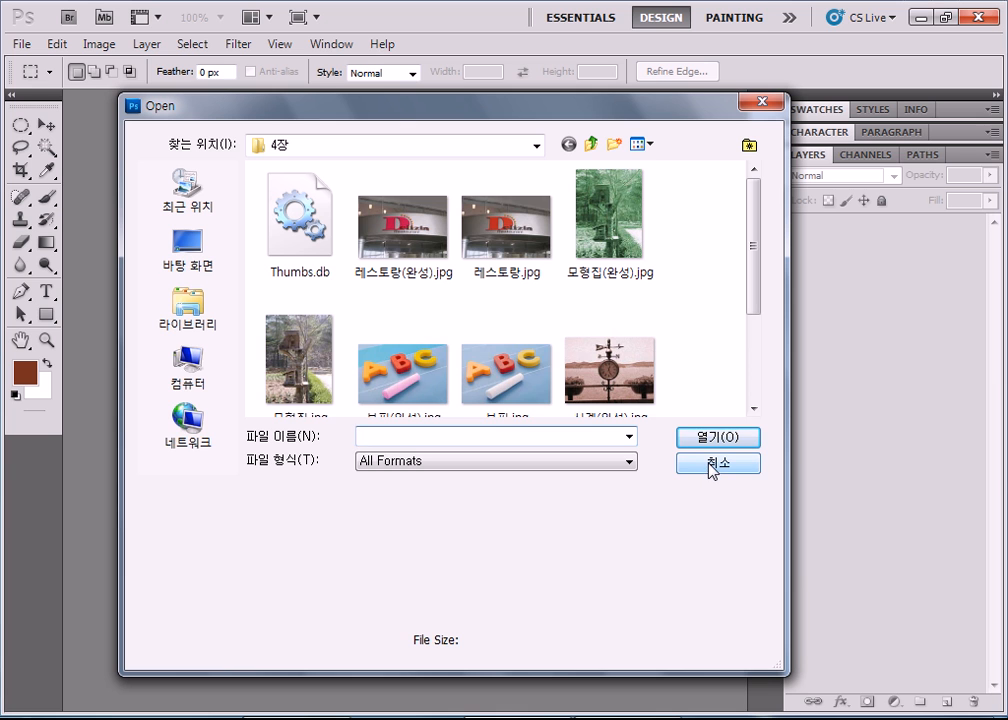
left_click(408, 374)
scroll(412, 378, "down", 1)
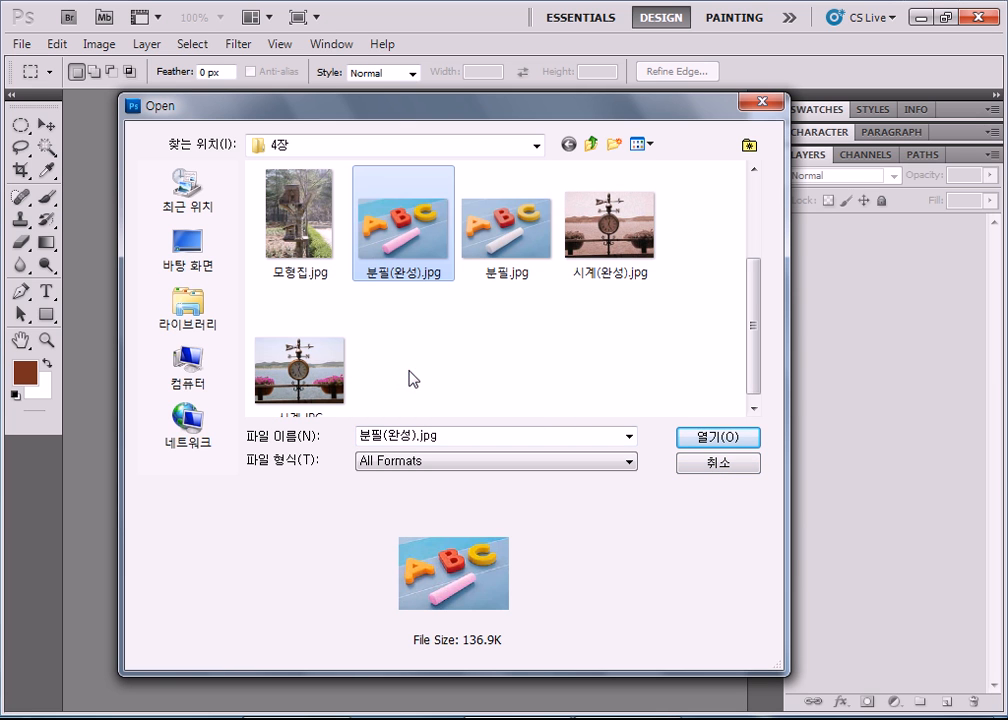
left_click(490, 250)
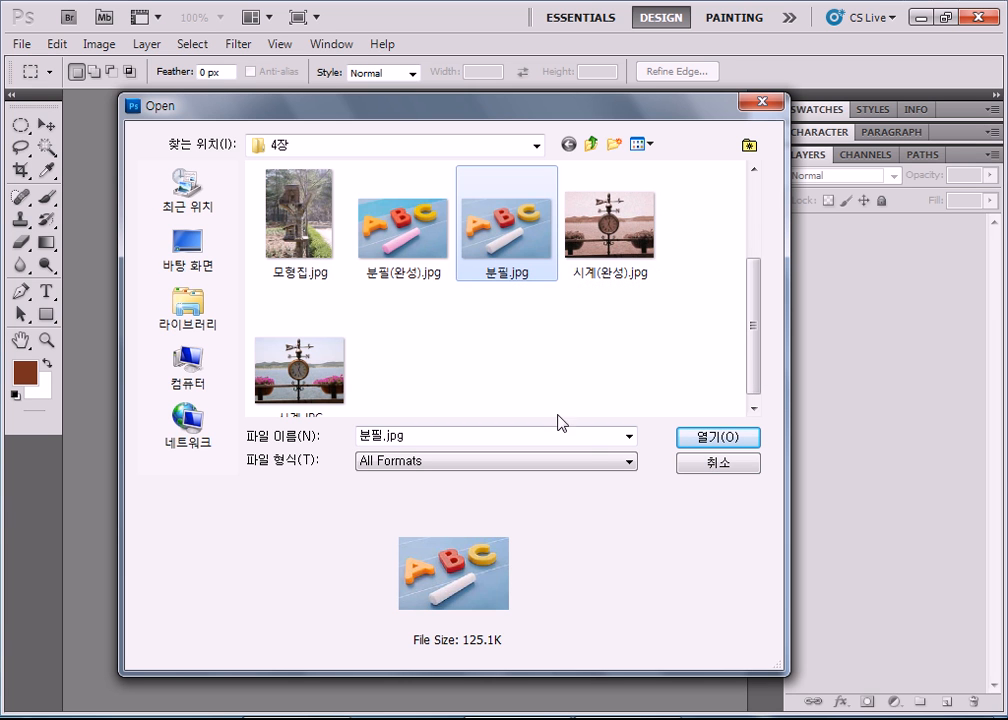
left_click(715, 443)
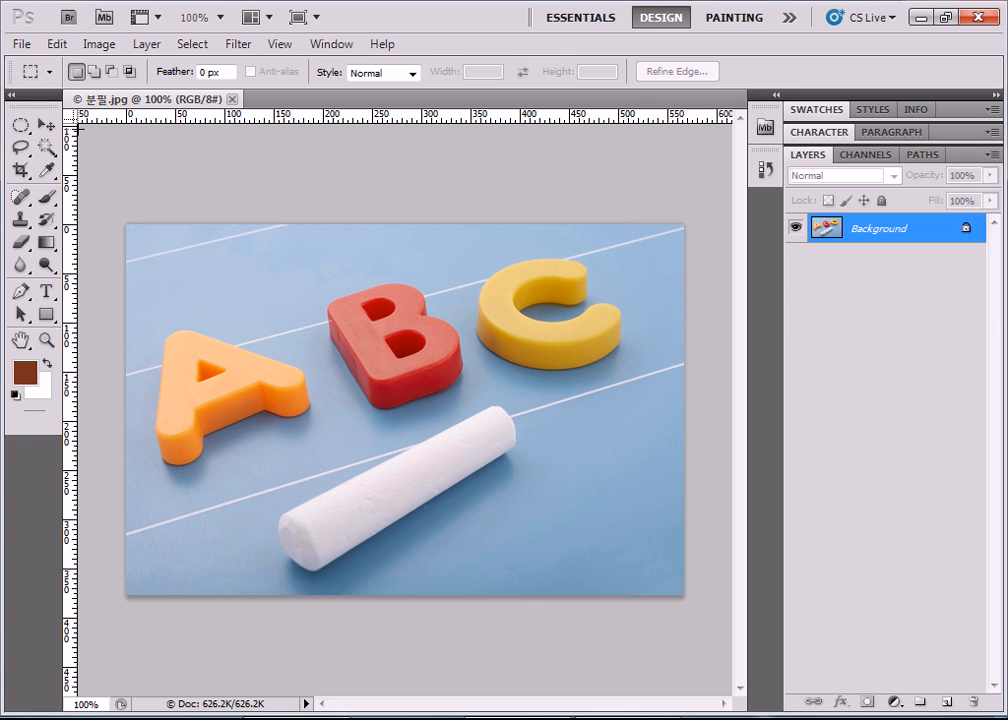
Step: Sample the light blue background beside the red letter B as the foreground colour with the Eyedropper
left_click(46, 124)
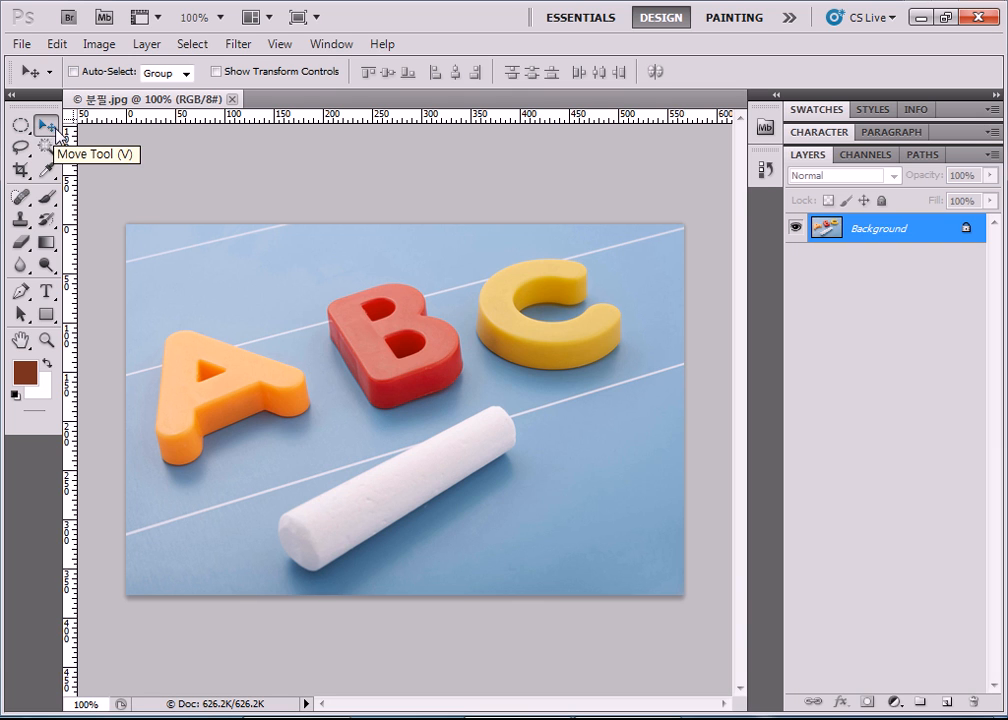
left_click(46, 170)
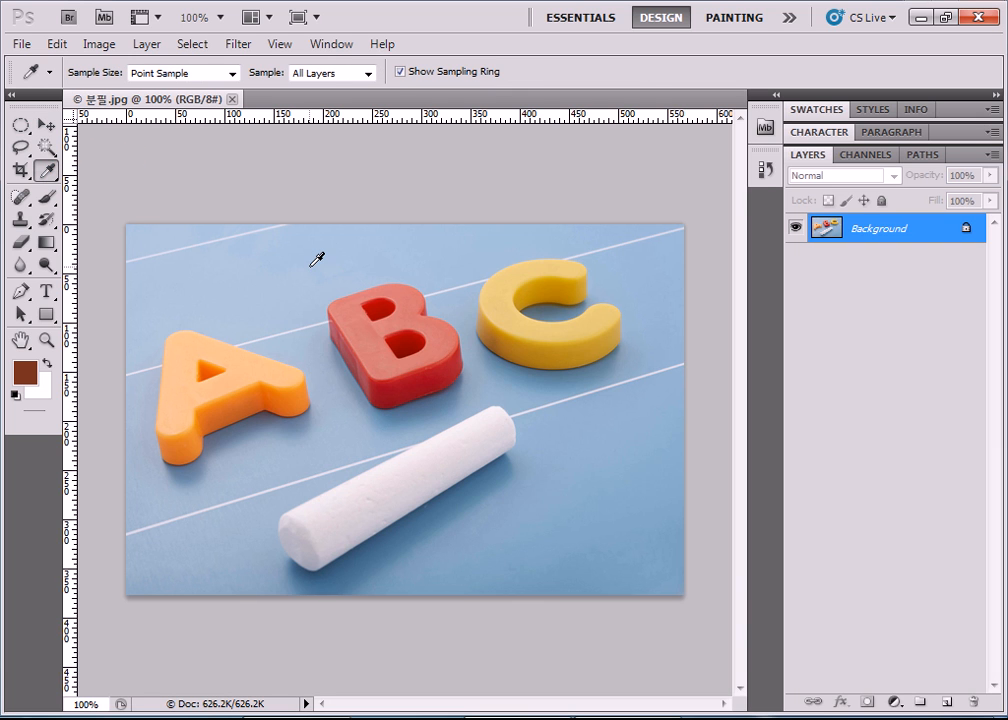
left_click(323, 326)
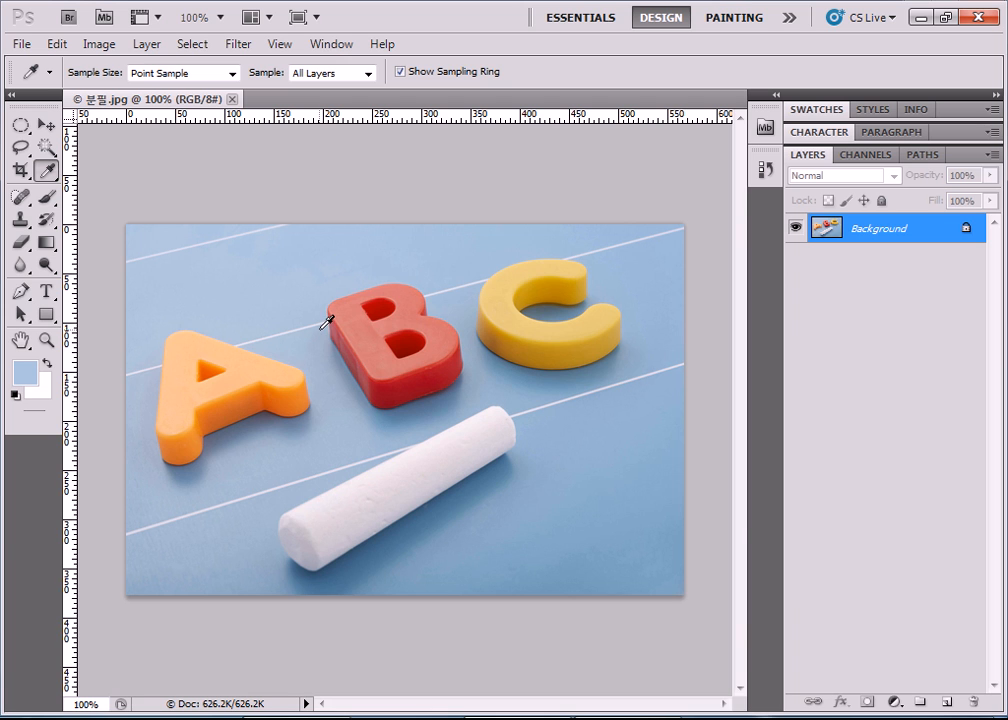
Step: Draw several freehand Lasso selections over the picture, finishing with one traced around the orange letter A
left_click(23, 148)
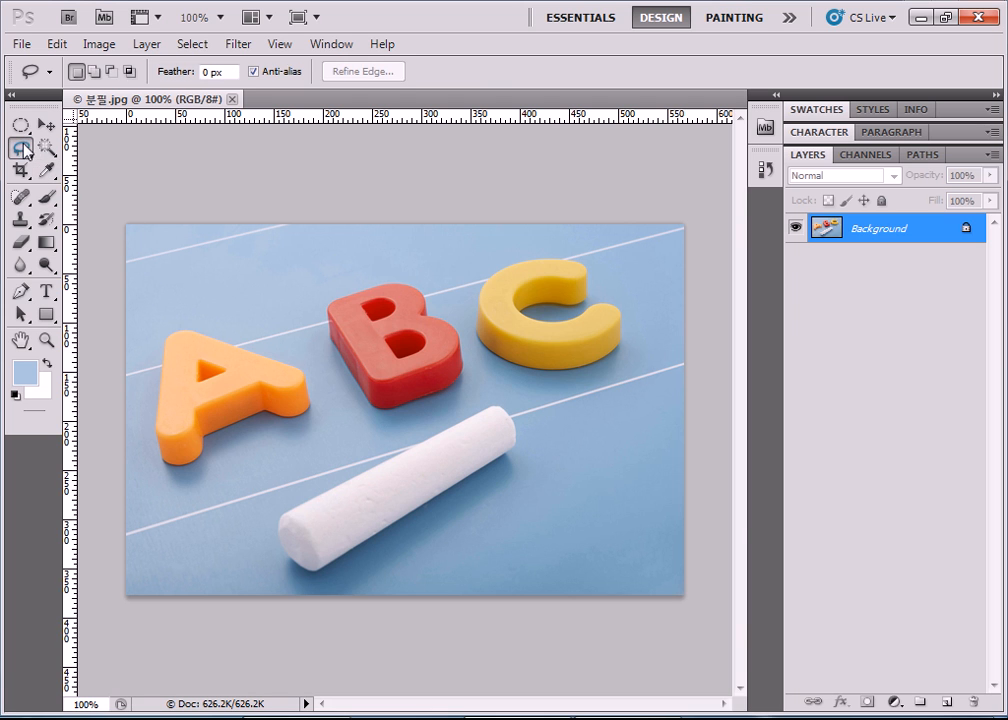
left_click(45, 125)
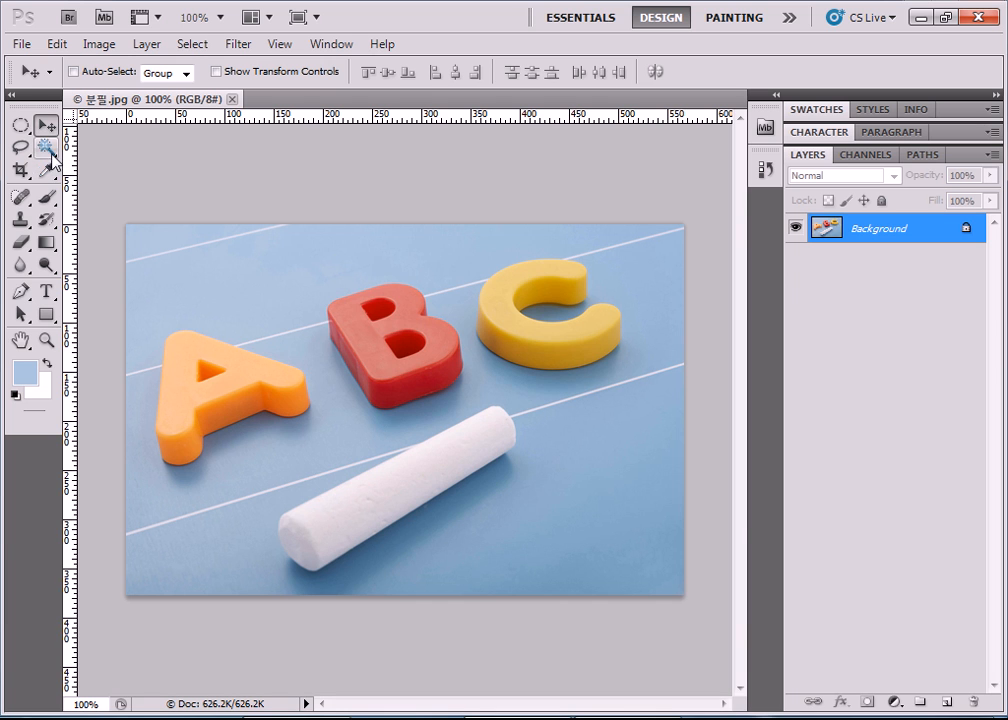
left_click(16, 150)
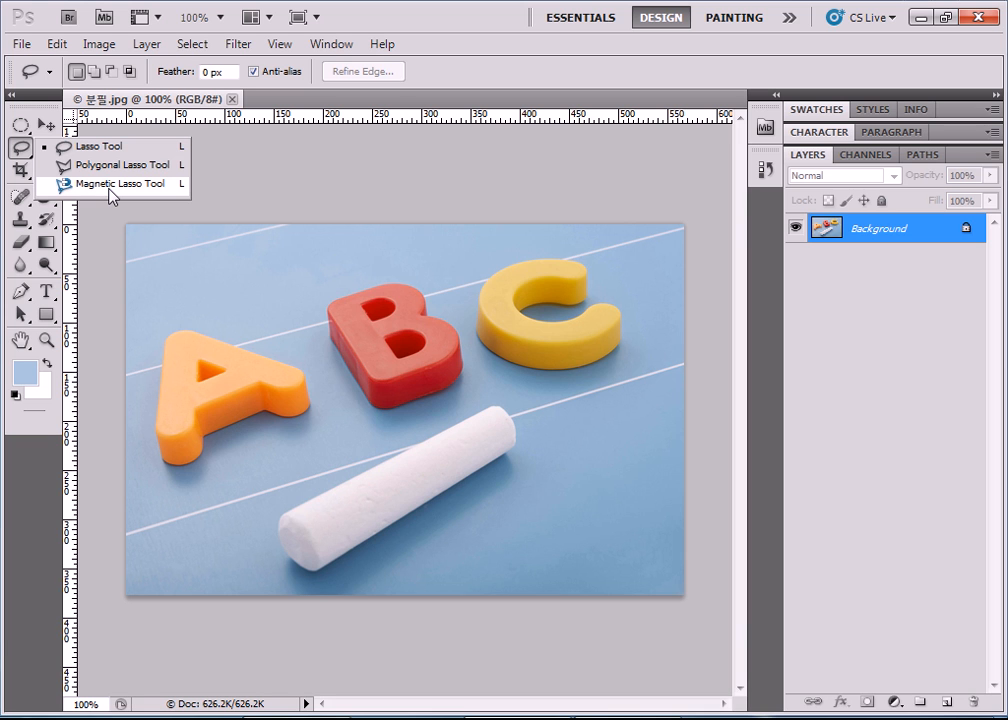
left_click(110, 153)
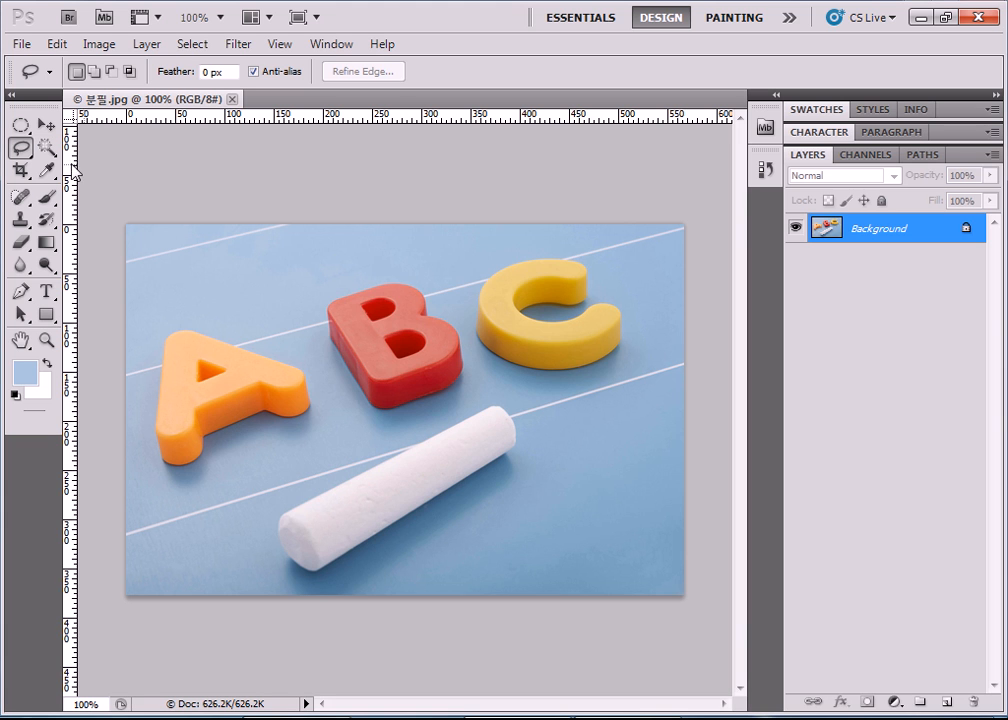
mouse_move(213, 253)
left_mouse_down()
mouse_move(281, 289)
mouse_move(277, 311)
mouse_move(220, 322)
mouse_move(182, 296)
mouse_move(222, 247)
left_mouse_up()
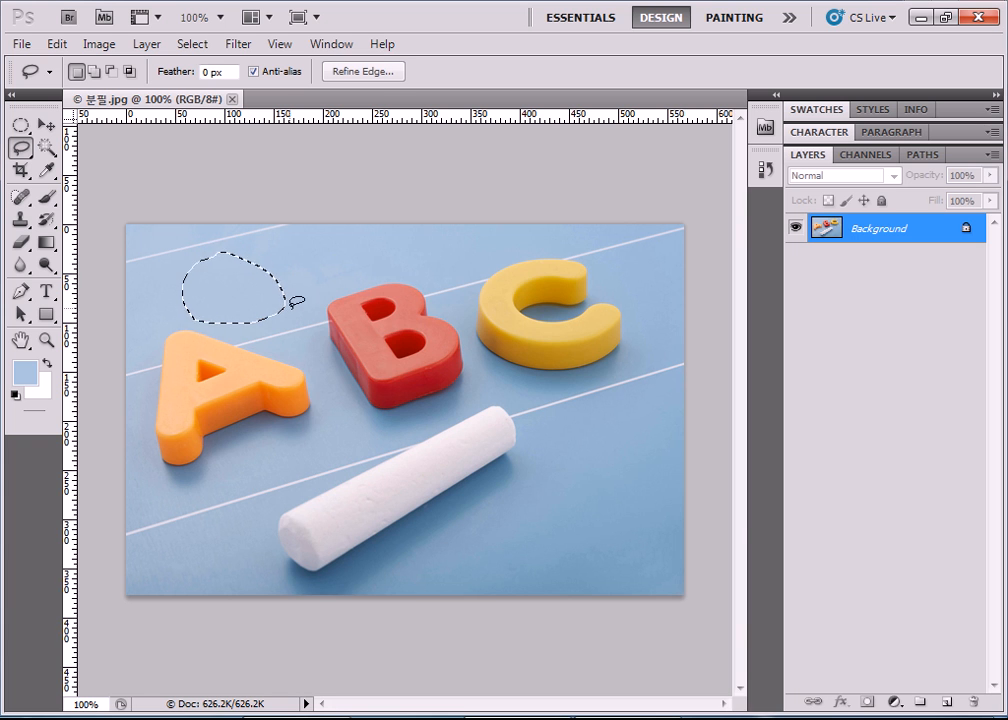
mouse_move(337, 272)
left_mouse_down()
mouse_move(446, 281)
mouse_move(485, 345)
mouse_move(465, 408)
mouse_move(350, 400)
mouse_move(310, 338)
mouse_move(320, 288)
mouse_move(340, 272)
left_mouse_up()
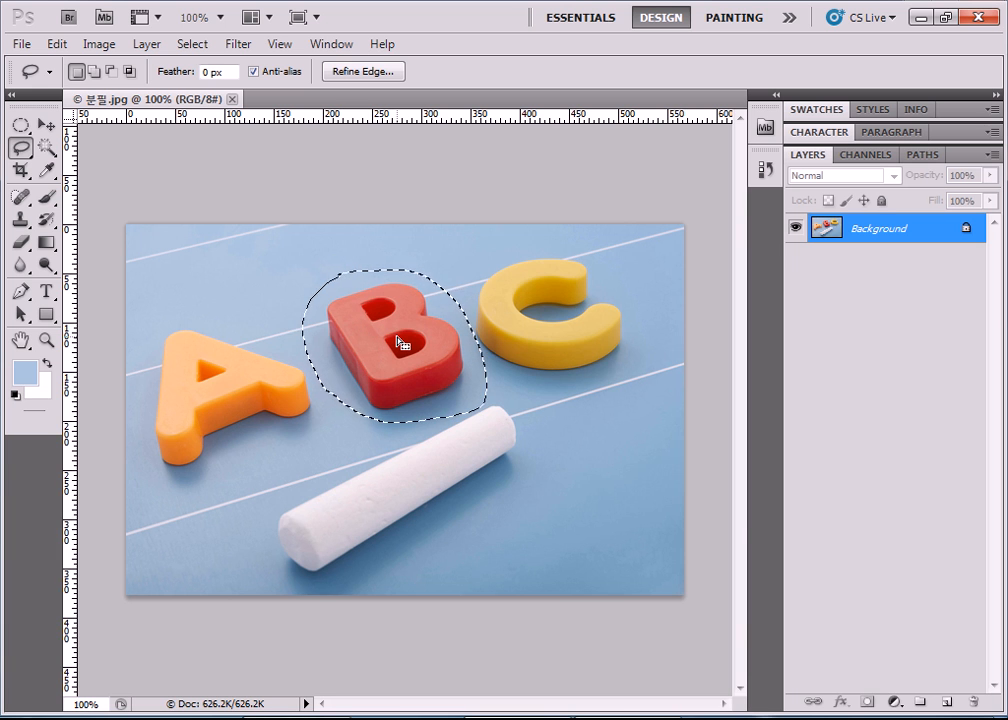
mouse_move(468, 268)
left_mouse_down()
mouse_move(567, 276)
mouse_move(567, 368)
mouse_move(409, 367)
mouse_move(423, 298)
mouse_move(470, 262)
left_mouse_up()
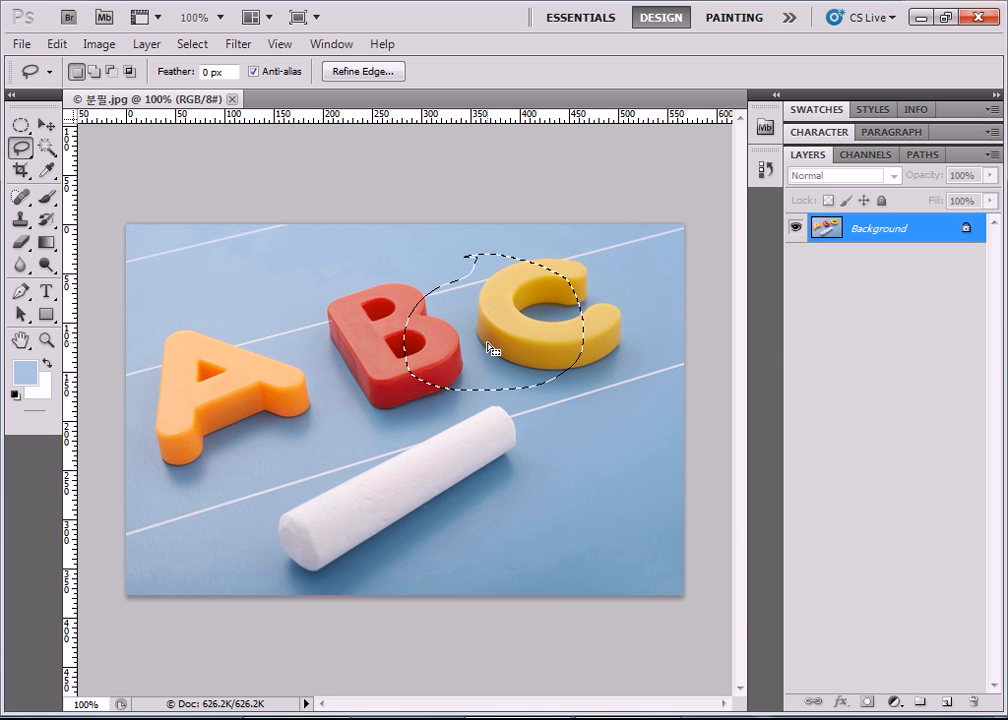
mouse_move(198, 329)
left_mouse_down()
mouse_move(294, 362)
mouse_move(311, 408)
left_mouse_up()
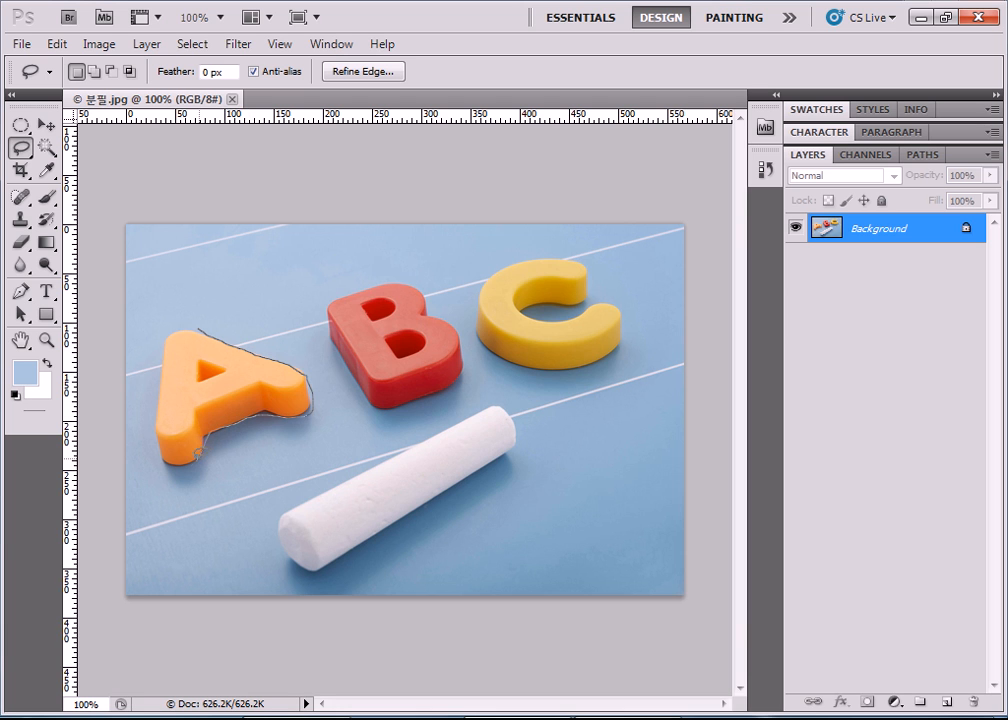
mouse_move(160, 442)
left_mouse_down()
mouse_move(169, 342)
mouse_move(180, 322)
mouse_move(205, 327)
left_mouse_up()
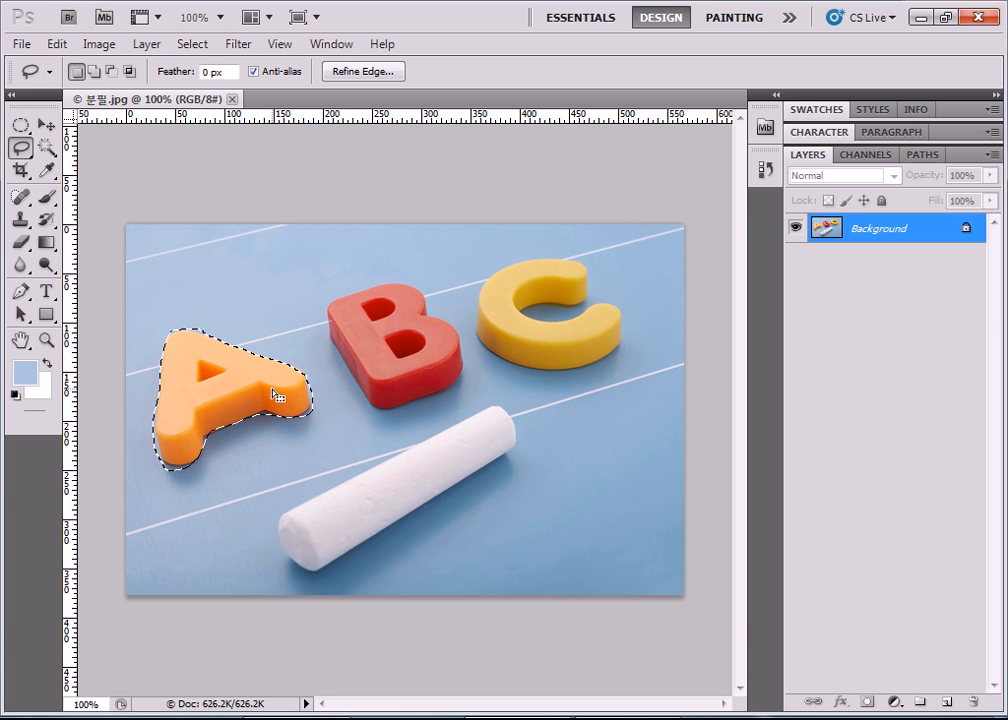
Step: Try to outline the upper part of the red letter B with the Polygonal Lasso
left_click(27, 150)
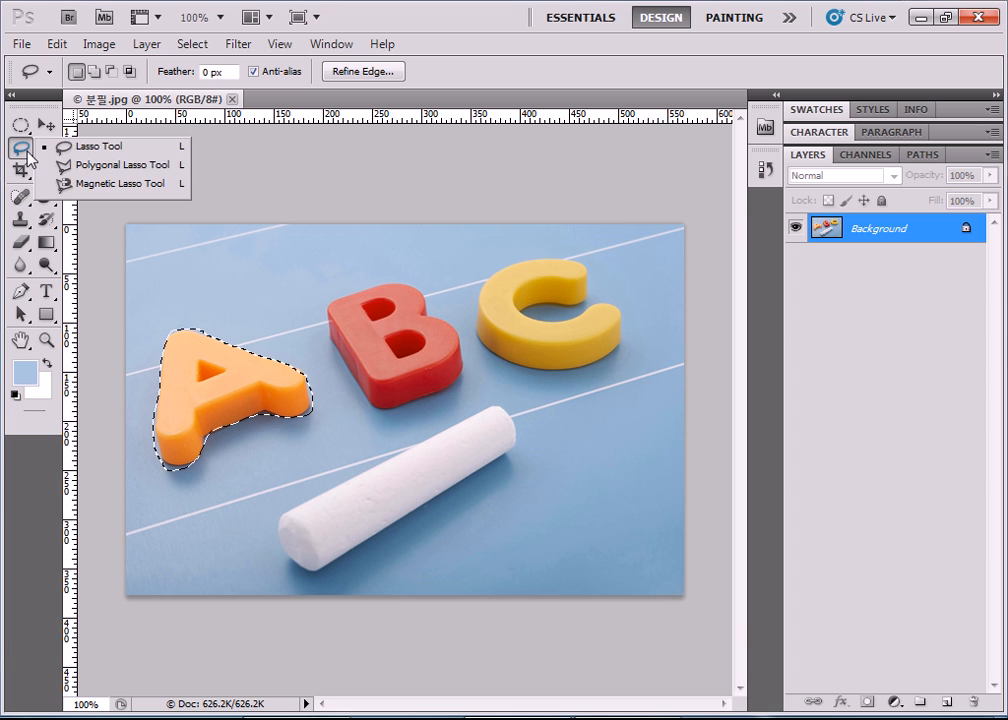
left_click(105, 172)
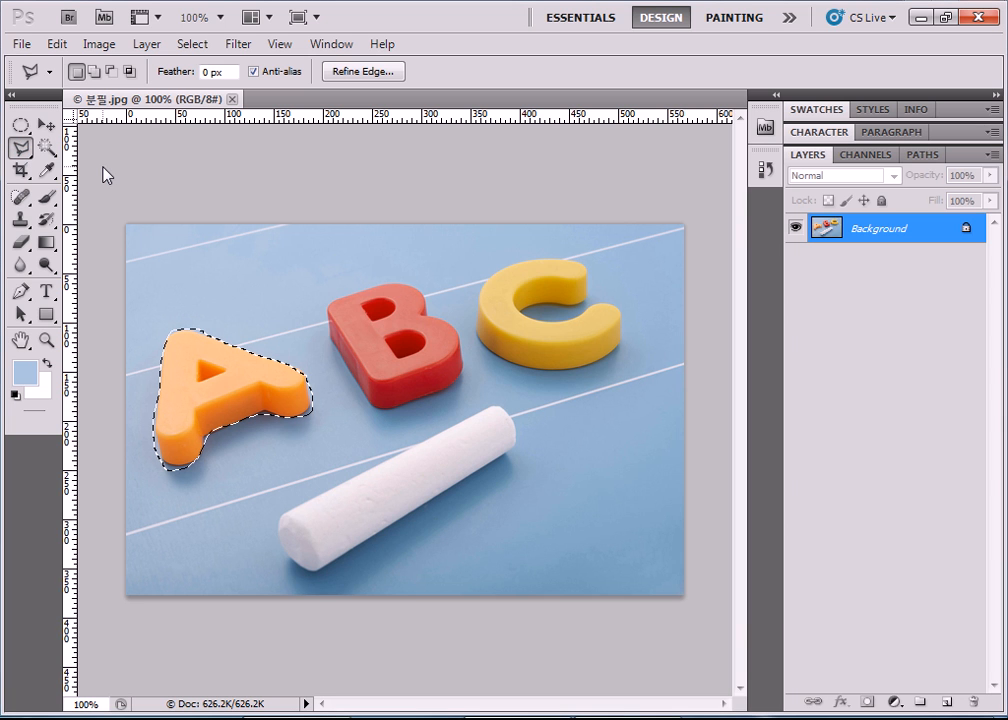
key("ctrl+d")
left_click(350, 318)
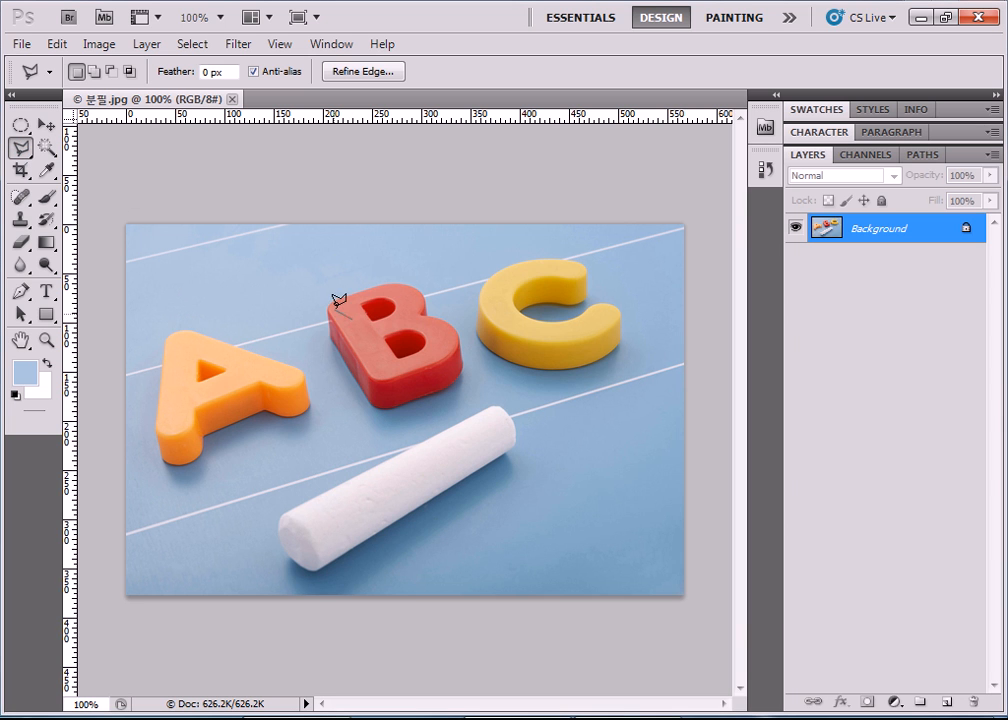
key("Escape")
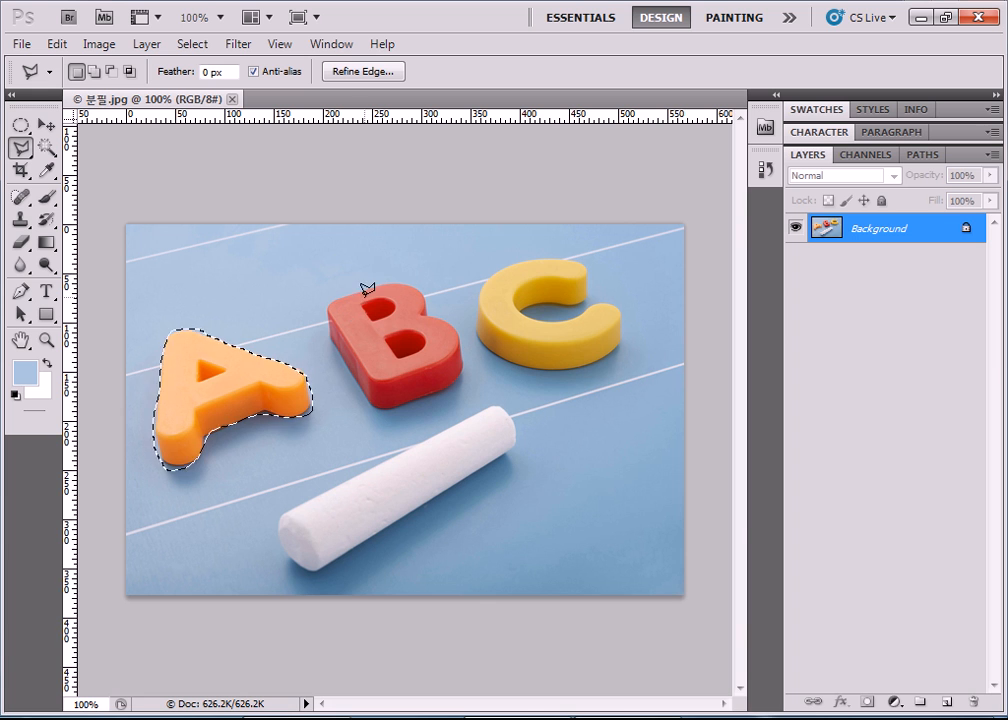
left_click(353, 291)
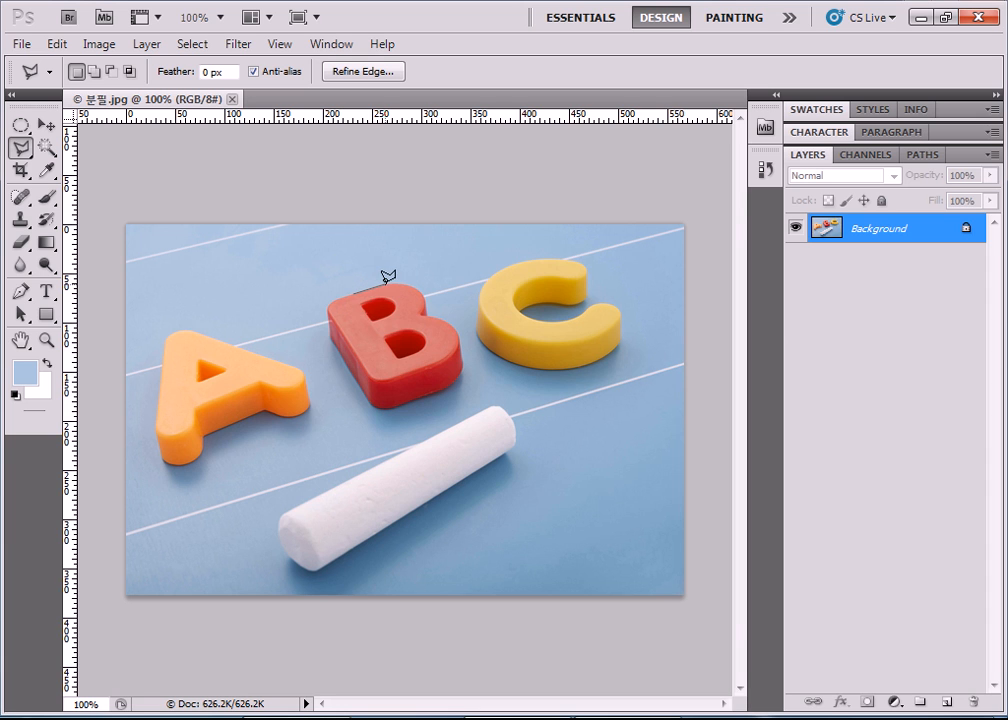
left_click(423, 314)
left_click(440, 321)
left_click(458, 341)
key("Escape")
Step: Try to trace the right-hand curve of the red letter B with the Polygonal Lasso at higher magnification
scroll(463, 336, "up", 4)
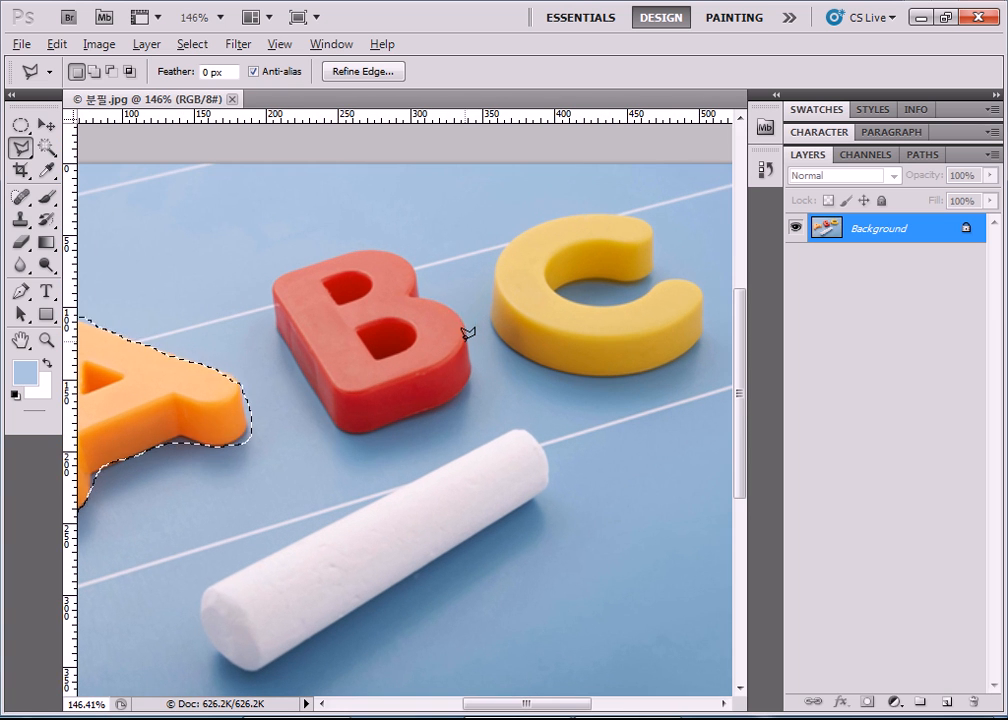
left_click(431, 298)
left_click(480, 334)
left_click(464, 383)
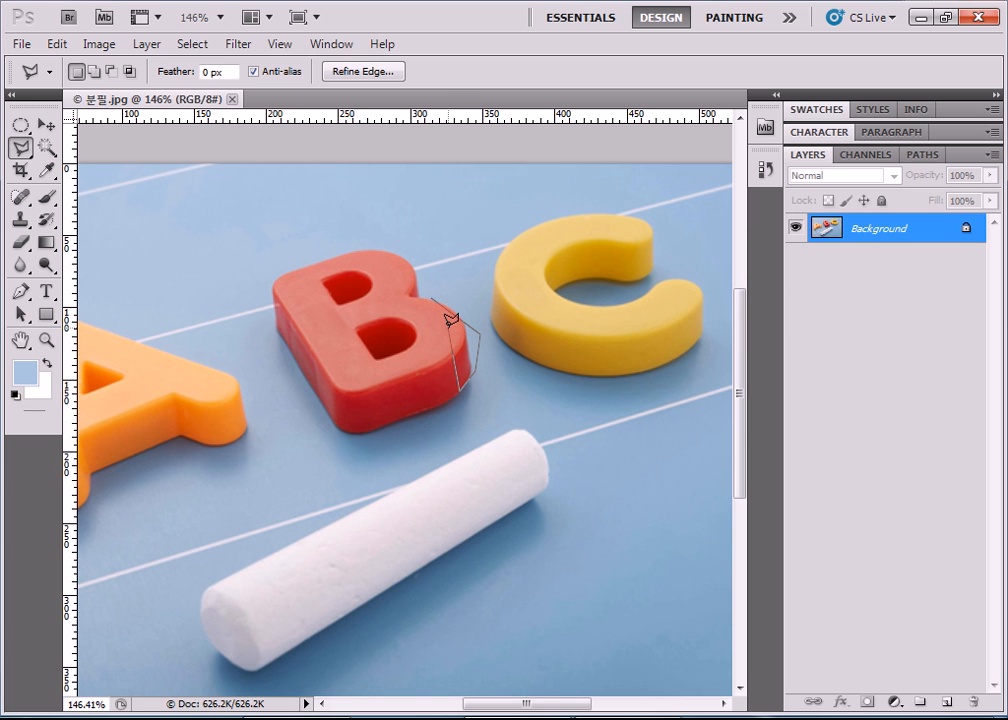
key("Escape")
Step: Clear the current selection and try tracing the orange letter A's upper and right edges with the Polygonal Lasso
left_click_drag(488, 704, 416, 679)
key("ctrl+d")
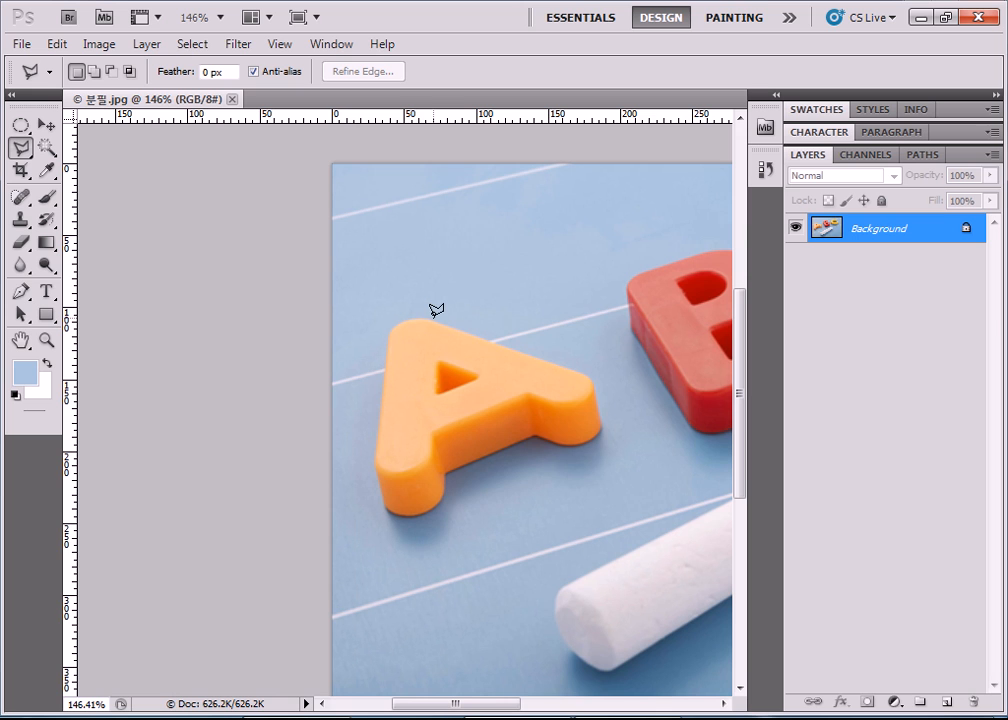
left_click(434, 318)
left_click(588, 371)
left_click(596, 389)
left_click(601, 428)
left_click(588, 446)
key("Escape")
Step: Change the toolbox to a single column and select the whole orange letter A with the Magnetic Lasso
left_click(26, 148)
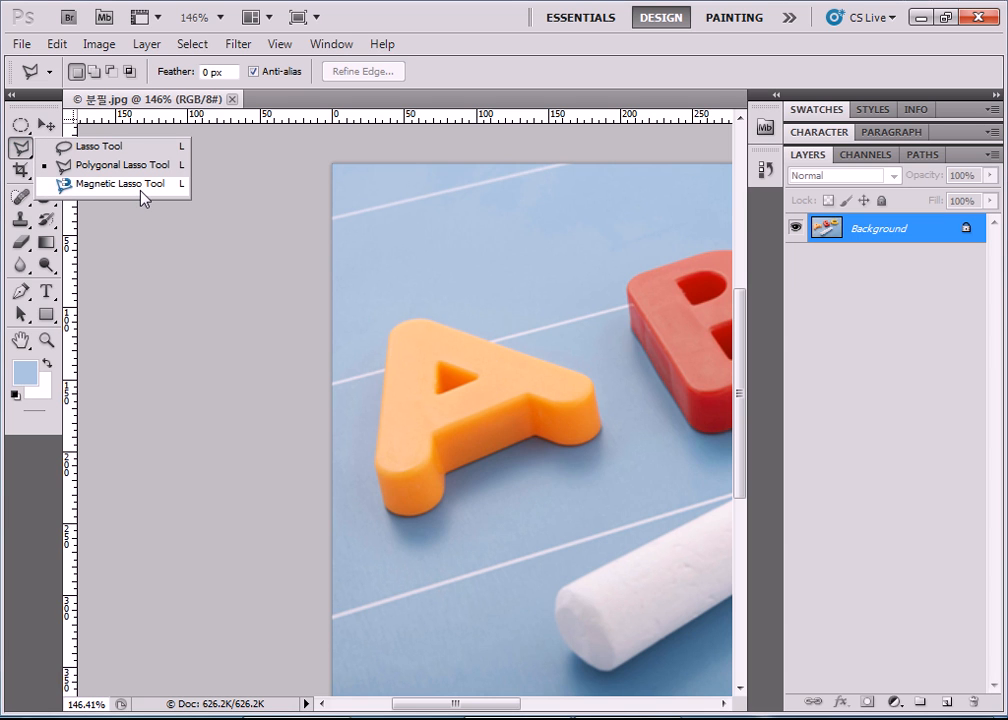
left_click(11, 95)
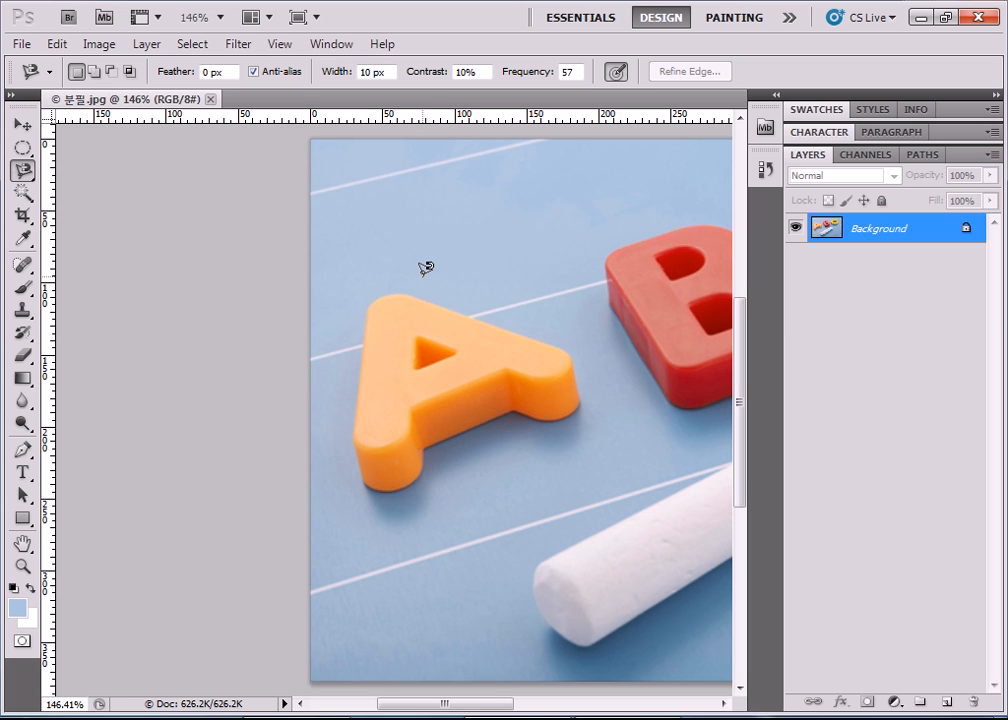
left_click(415, 296)
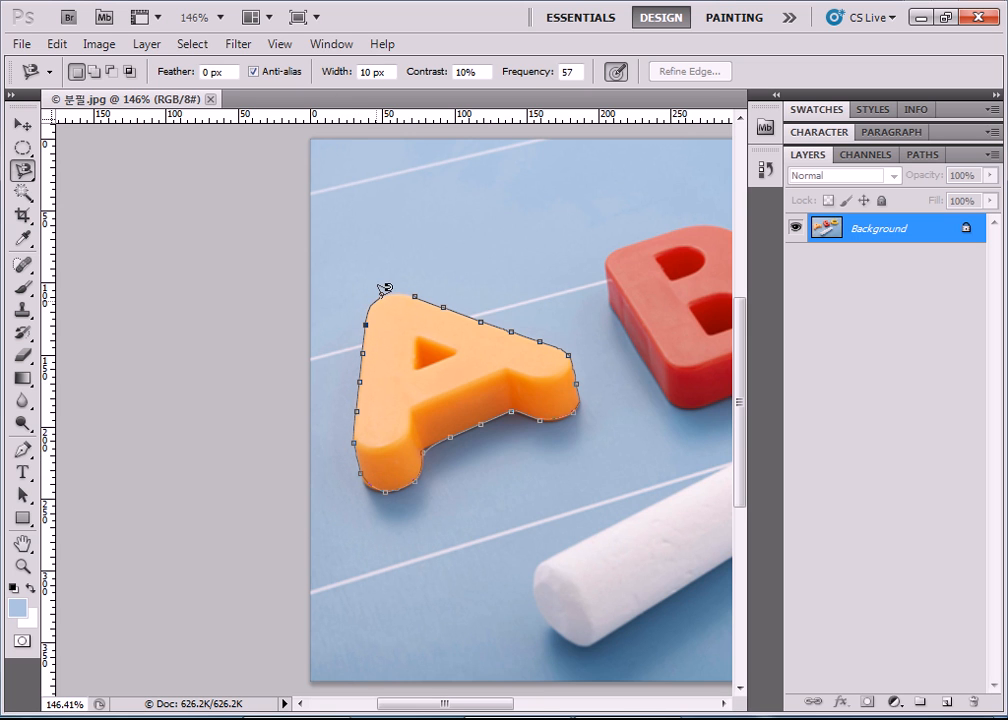
left_click(421, 289)
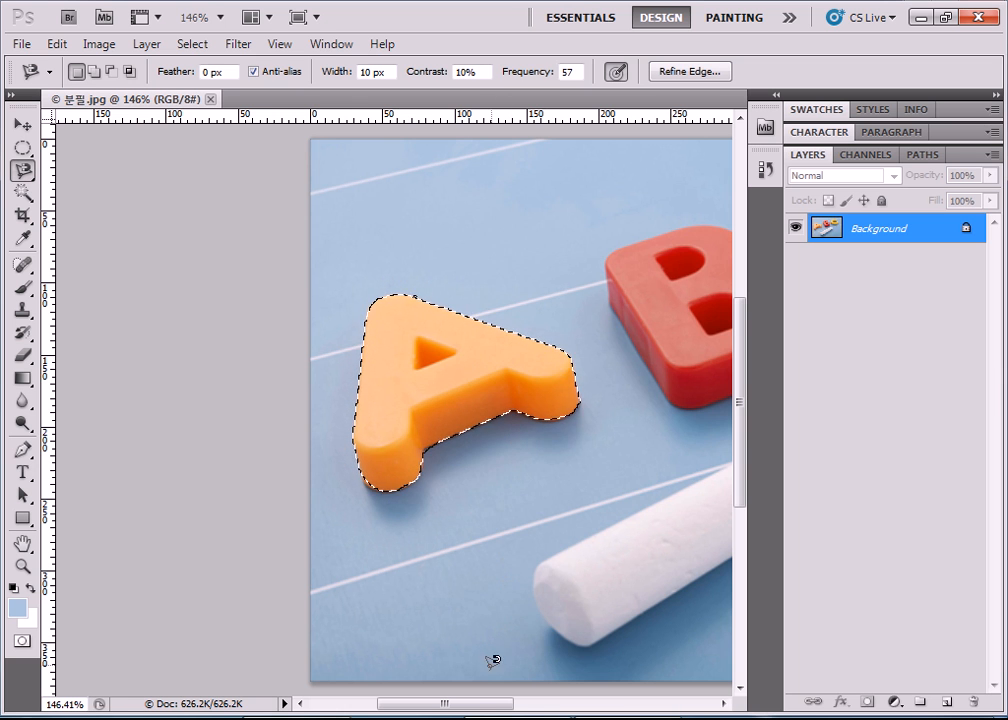
Step: Try to start a Magnetic Lasso outline from the upper edge of the red letter B
left_click_drag(487, 705, 546, 705)
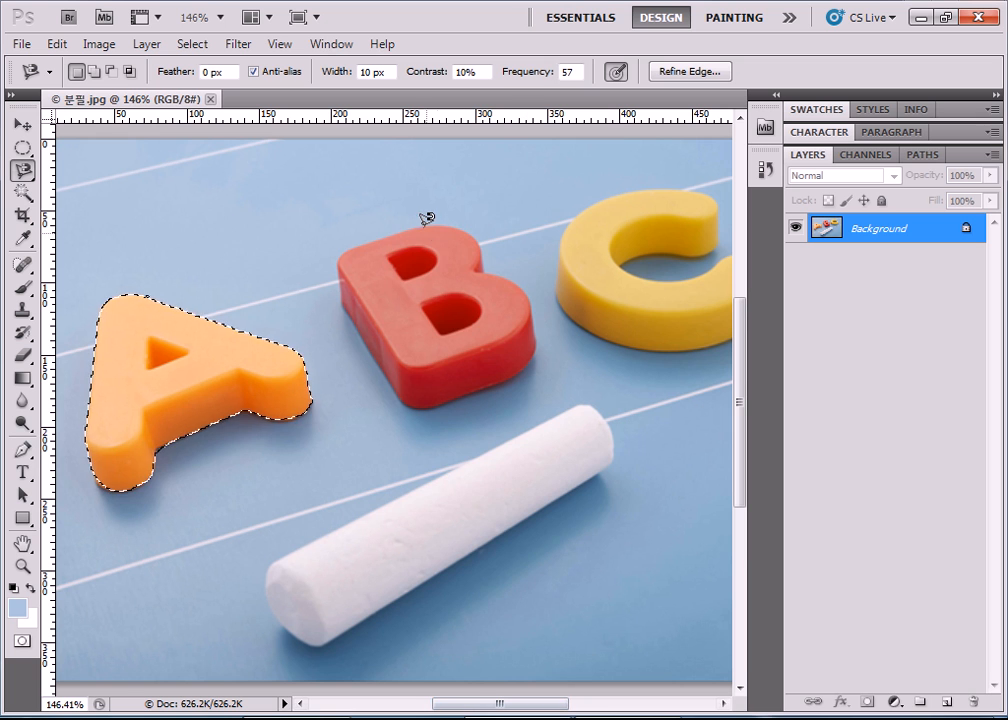
left_click(355, 245)
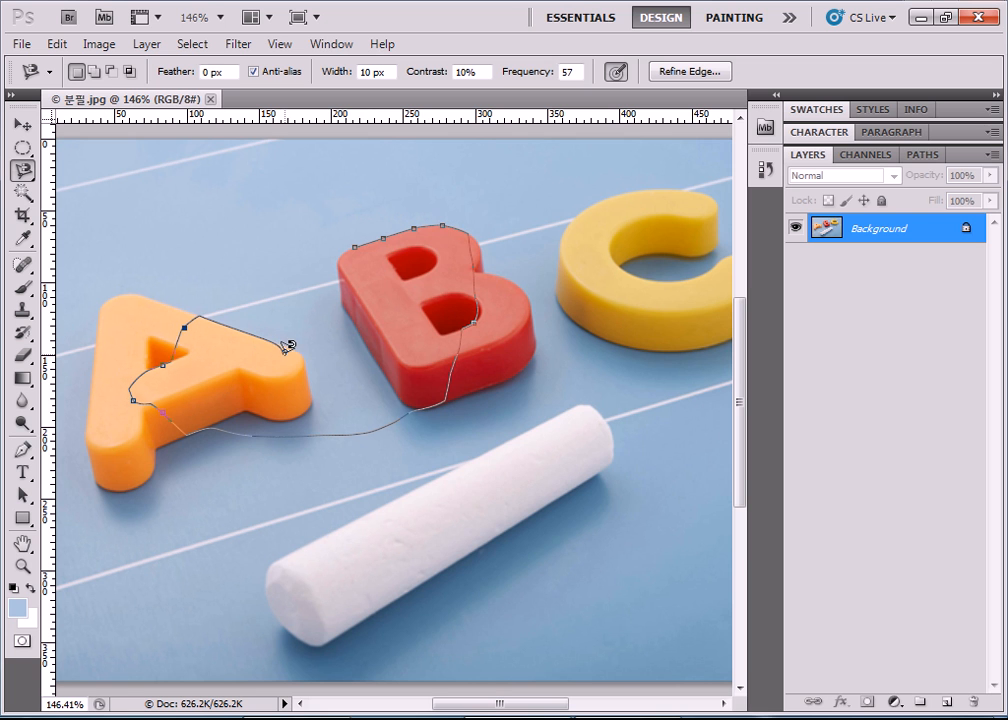
key("Escape")
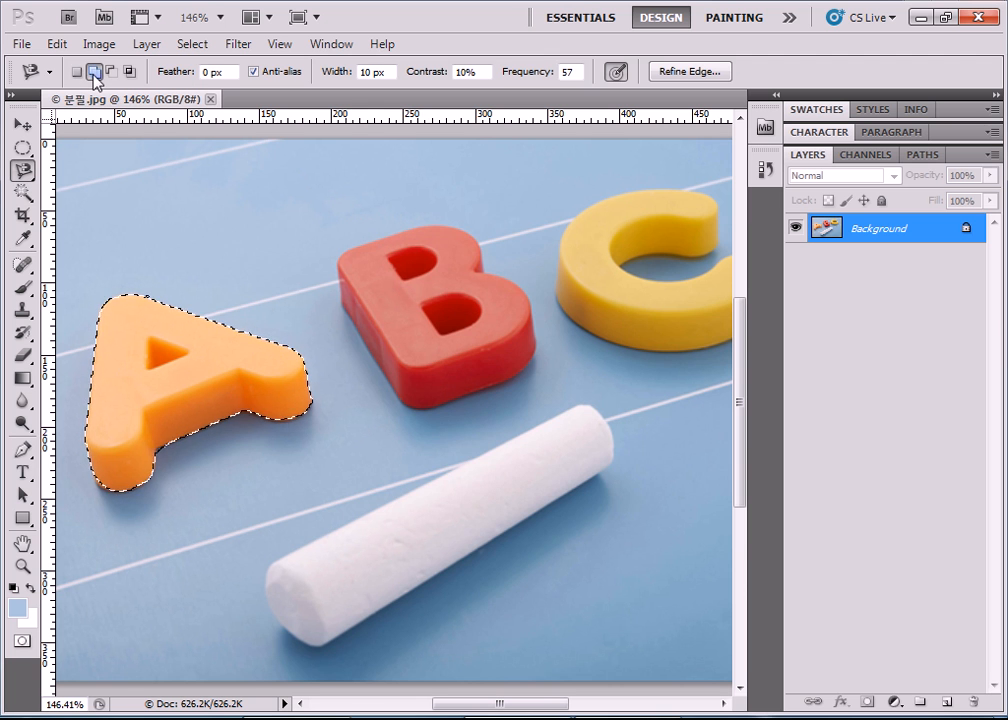
Step: Add the whole red letter B to the existing selection with the Magnetic Lasso in Add to Selection mode
left_click(95, 74)
left_click(361, 242)
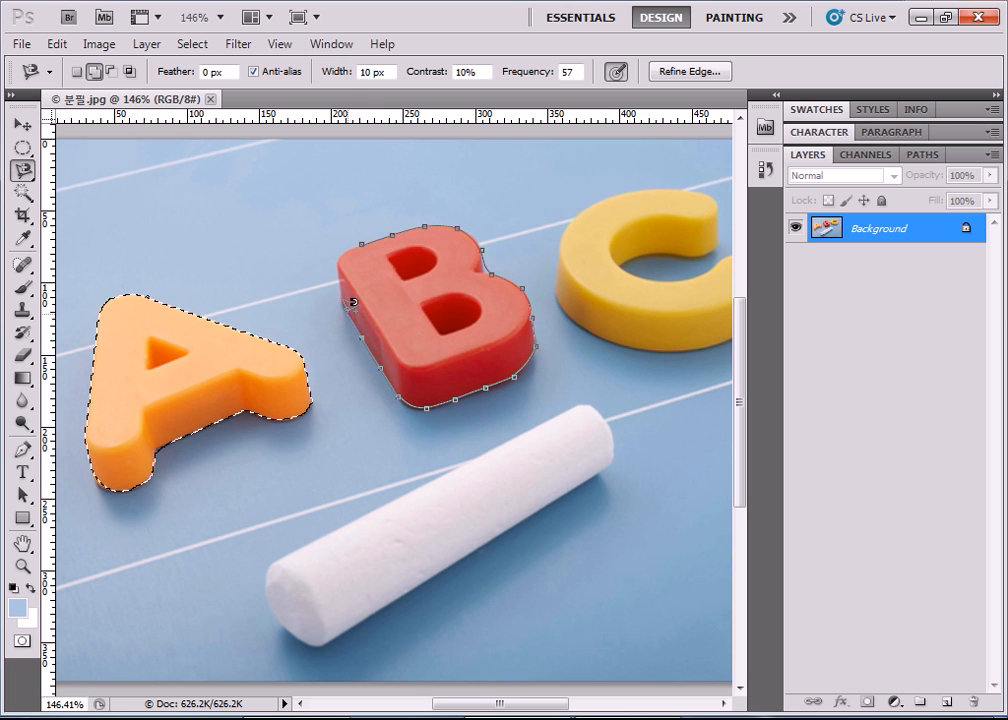
left_click(365, 236)
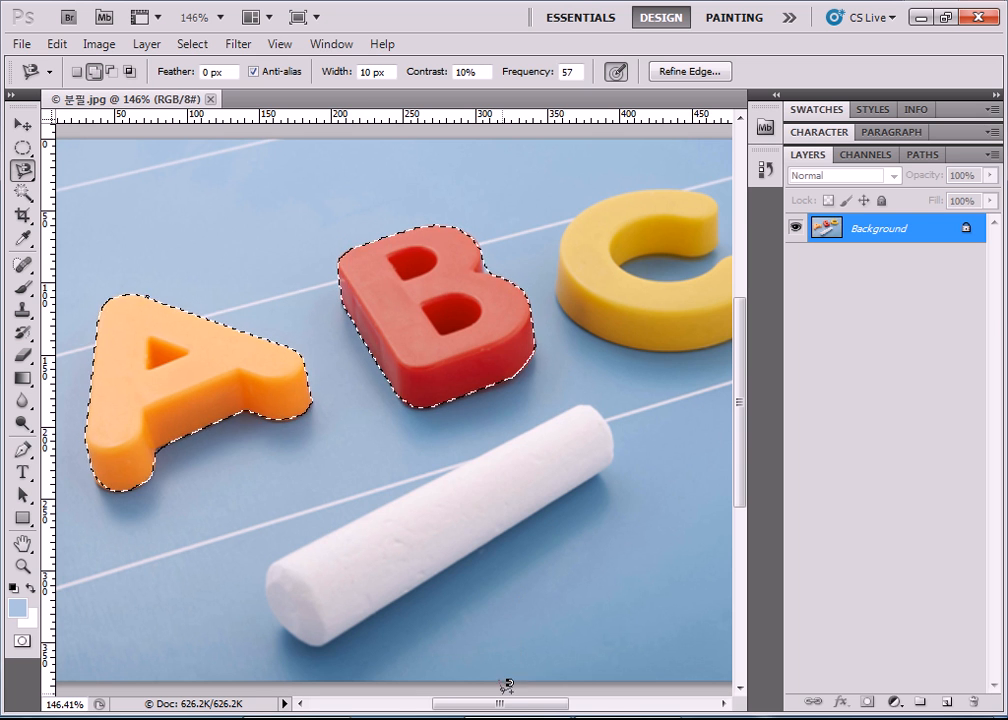
Step: Trace the yellow letter C with the Magnetic Lasso to add it to the selection of A and B
left_click_drag(504, 704, 547, 704)
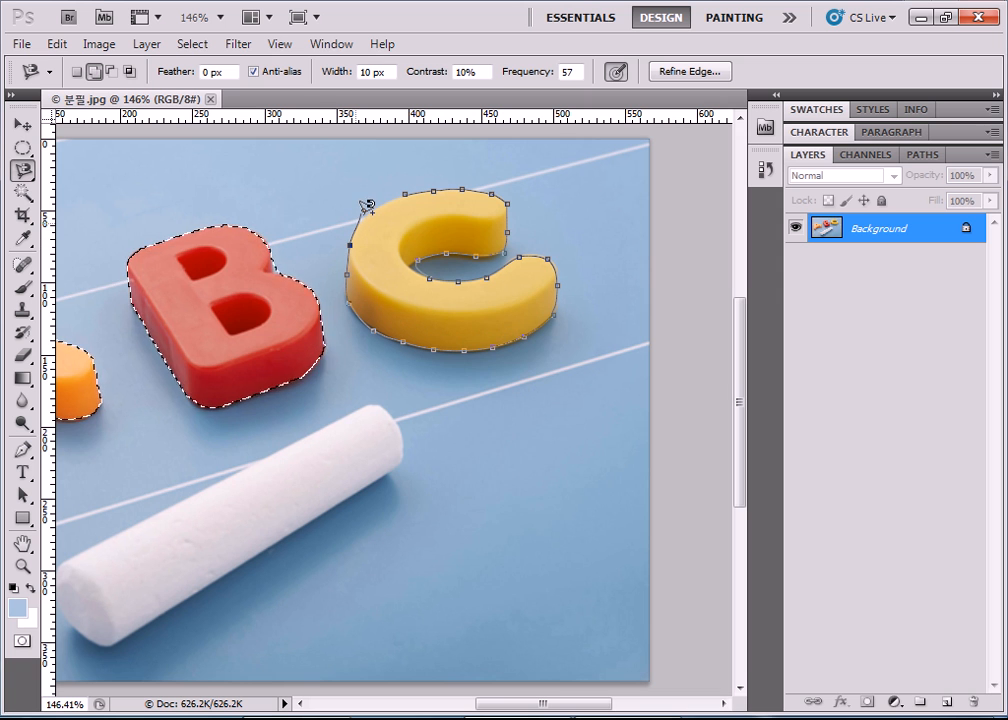
left_click(411, 186)
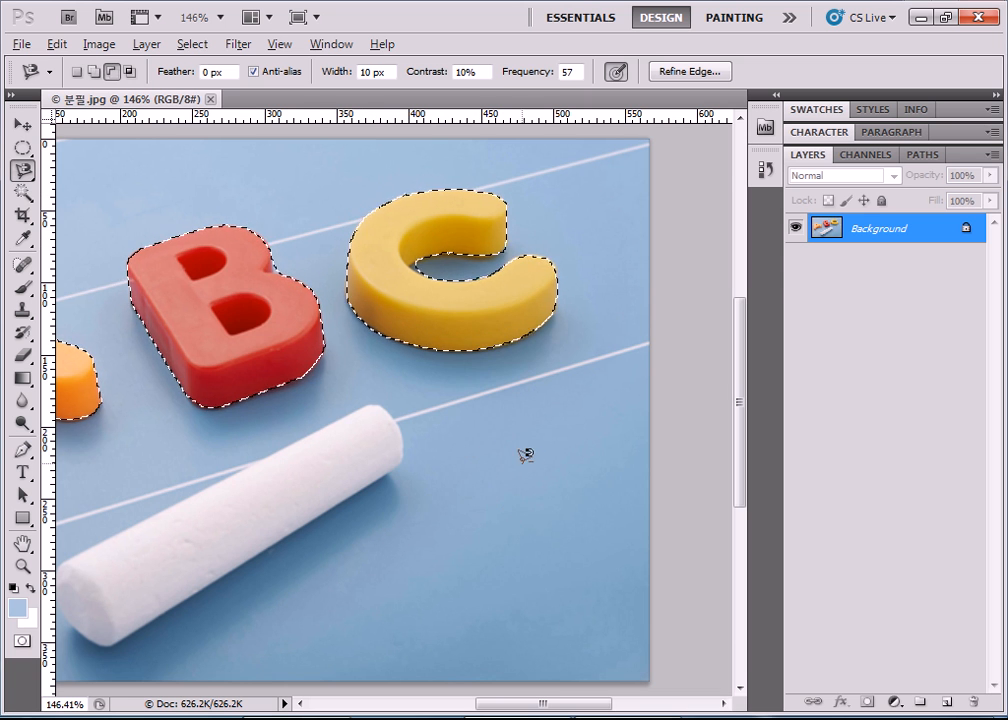
scroll(525, 456, "down", 3)
scroll(396, 383, "up", 1)
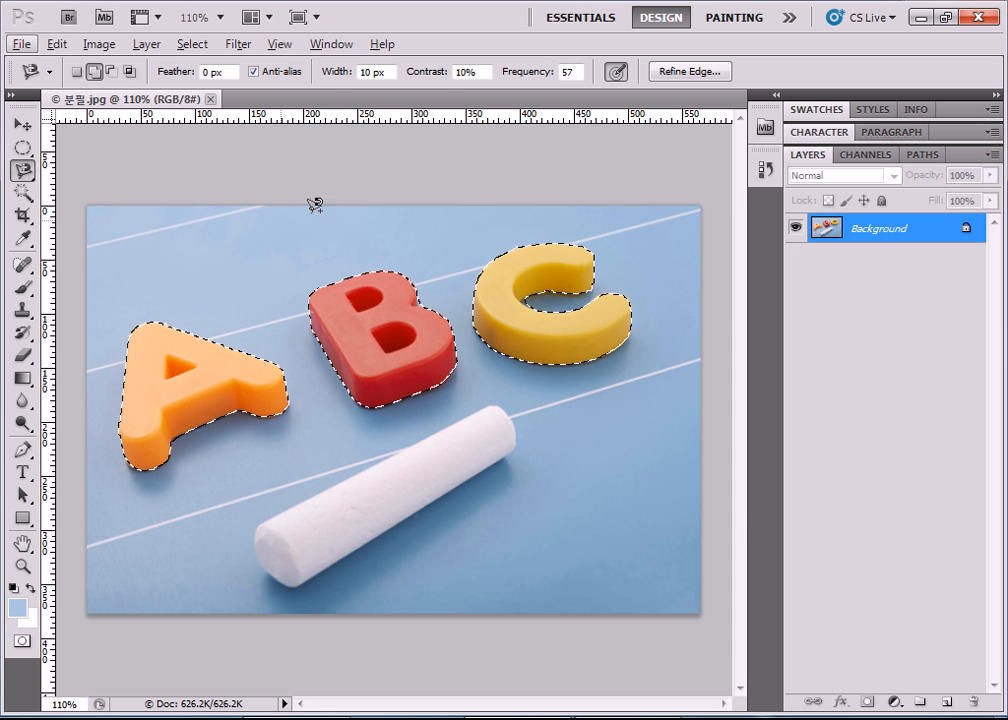
Step: Darken the selected letters with a Brightness/Contrast adjustment of brightness -63 and contrast 5, and deselect them
left_click(102, 46)
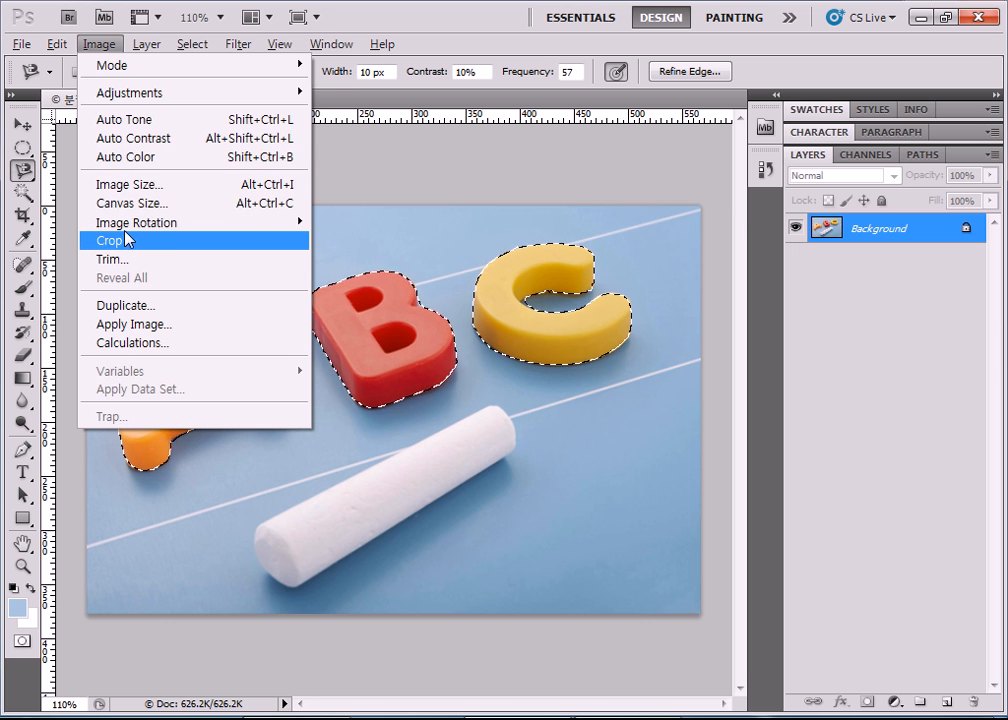
mouse_move(112, 106)
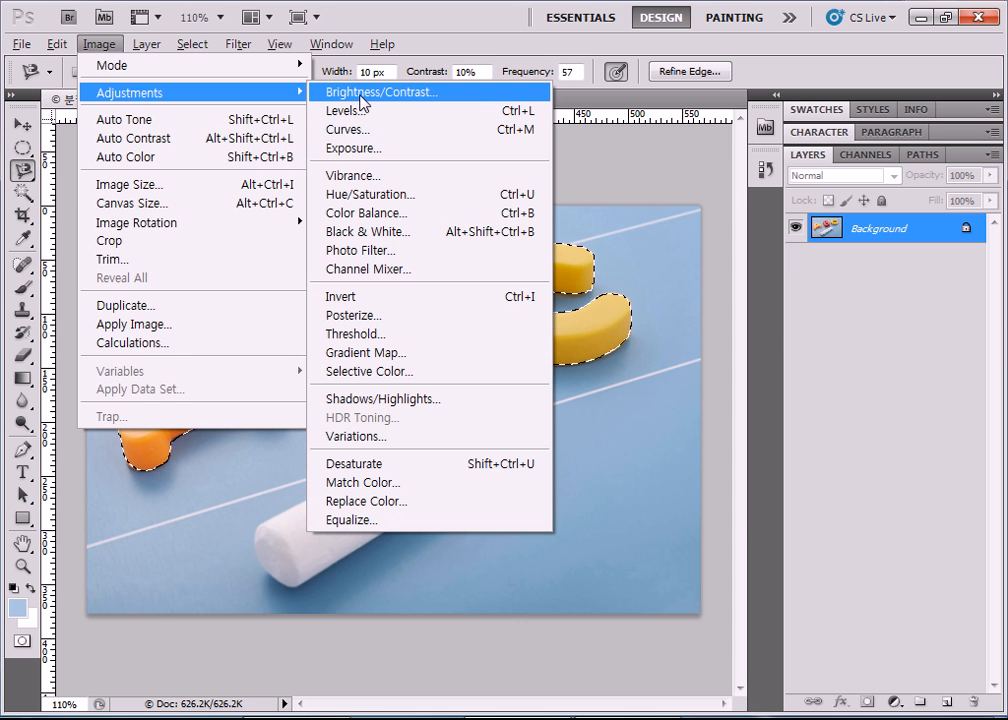
left_click(360, 97)
left_click_drag(457, 83, 594, 43)
left_click_drag(569, 103, 600, 104)
mouse_move(569, 144)
left_mouse_down()
mouse_move(625, 153)
mouse_move(472, 152)
mouse_move(571, 151)
left_mouse_up()
left_click_drag(591, 104, 537, 117)
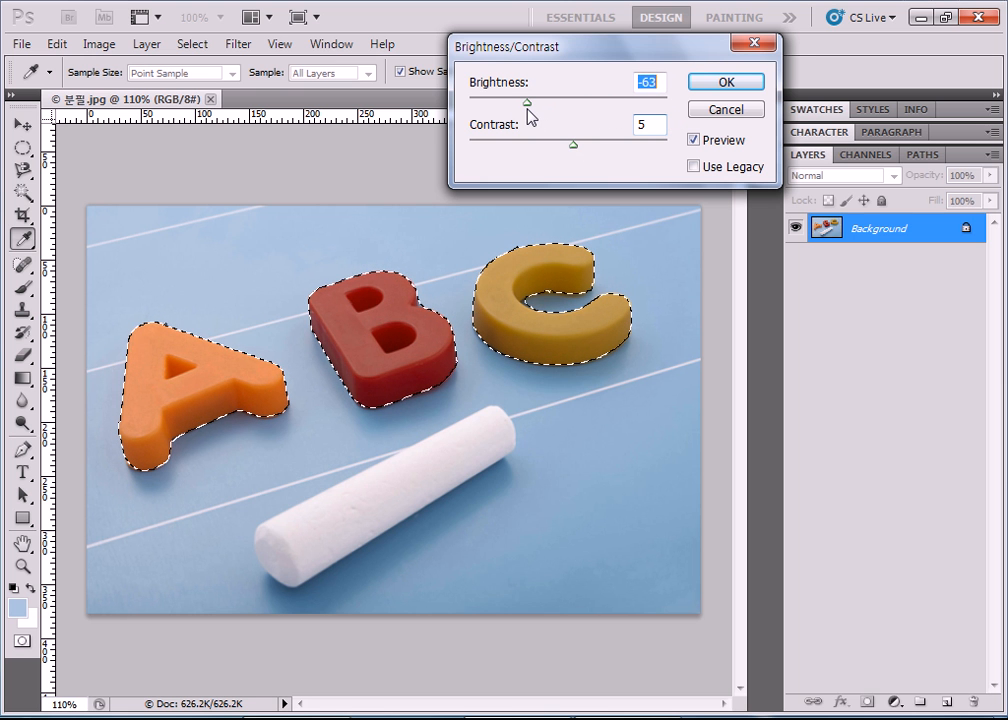
left_click(726, 82)
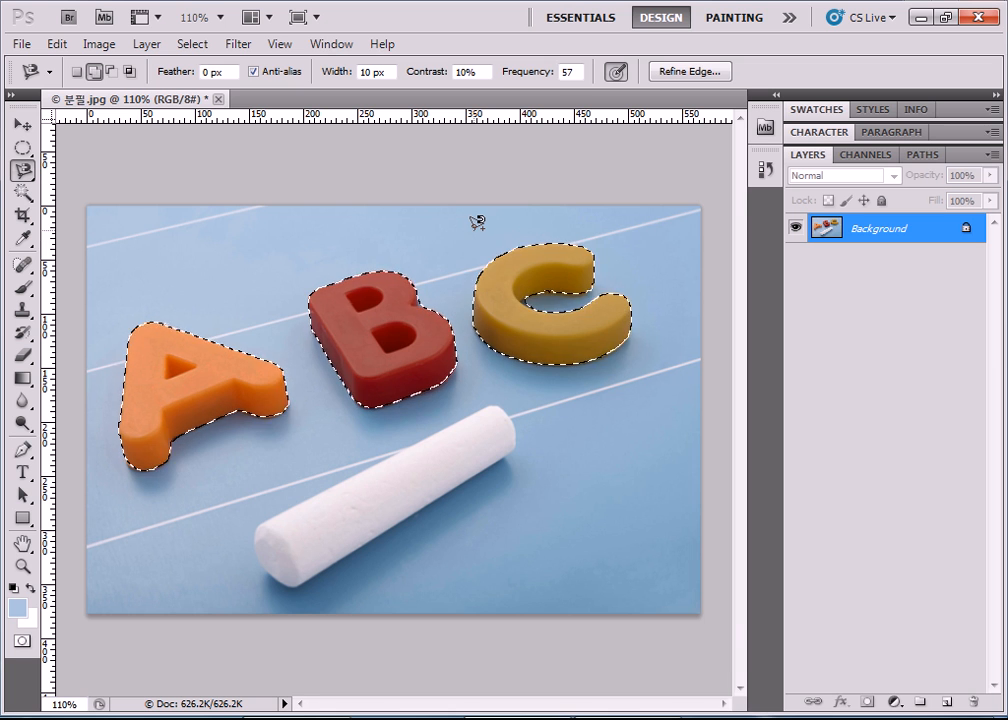
key("ctrl+d")
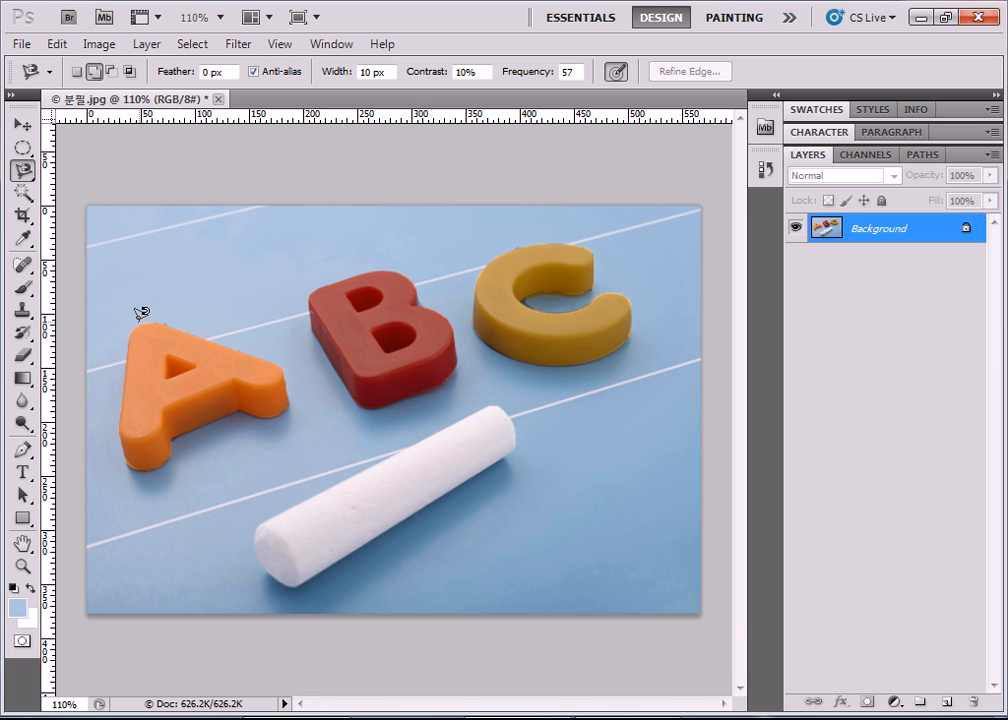
Step: Select the orange letter A with the Magnetic Lasso and add a loose outline enclosing both A and B
left_click(162, 324)
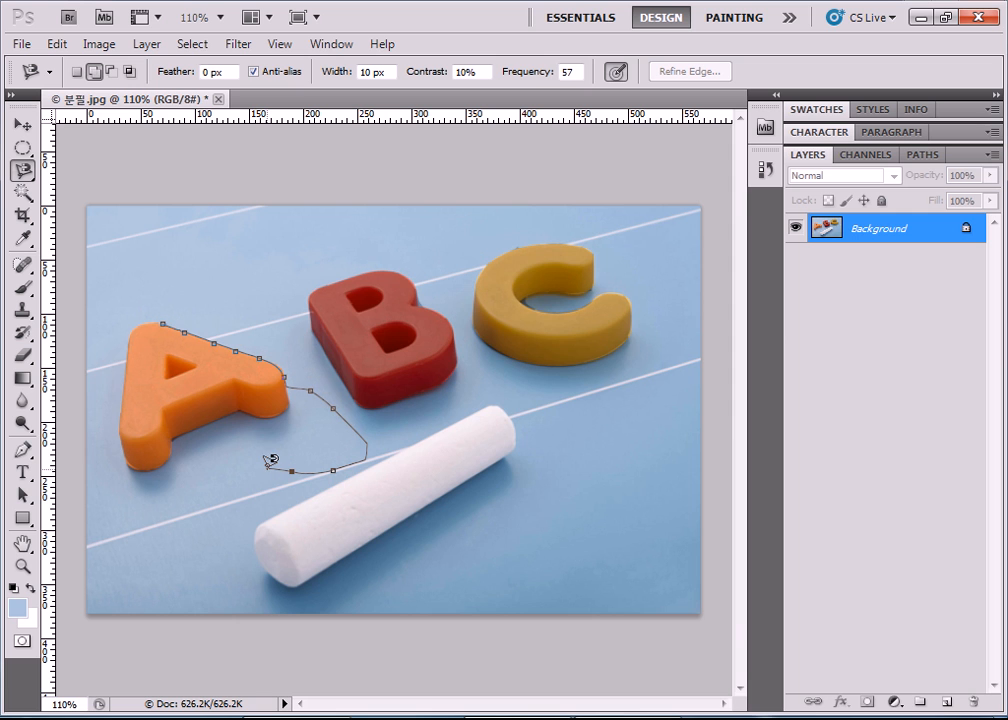
key("Escape")
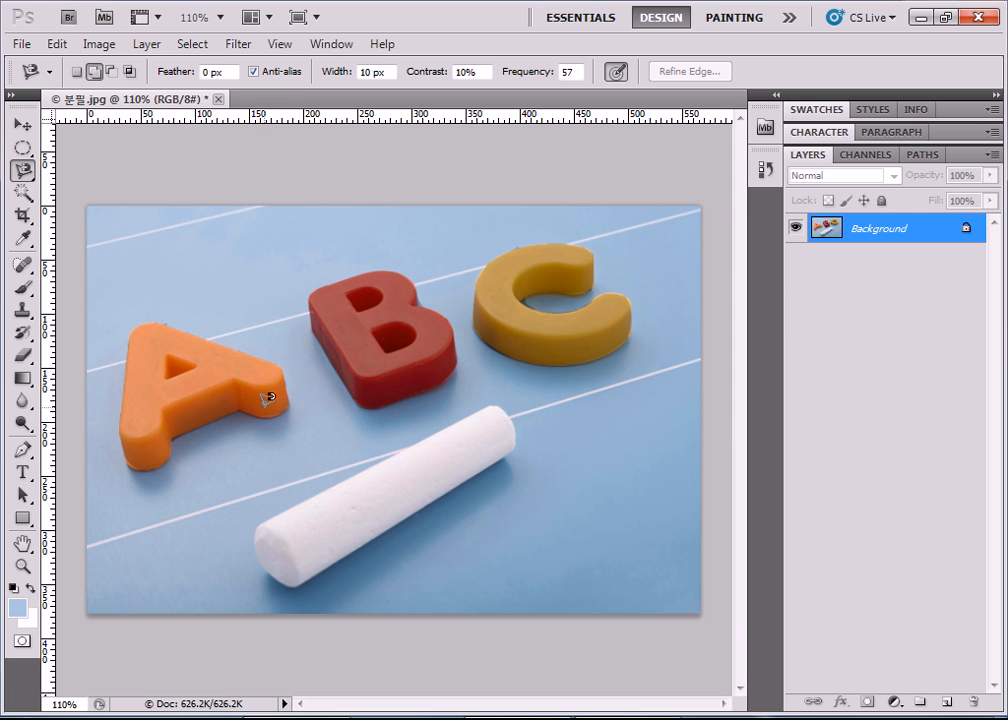
left_click(162, 324)
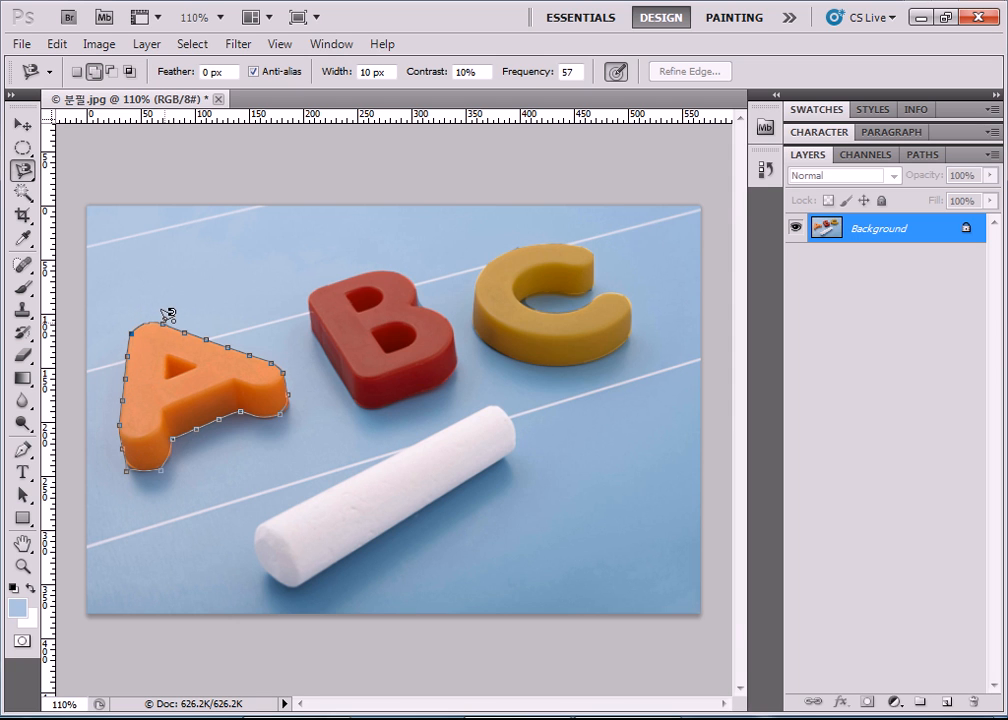
left_click(291, 372)
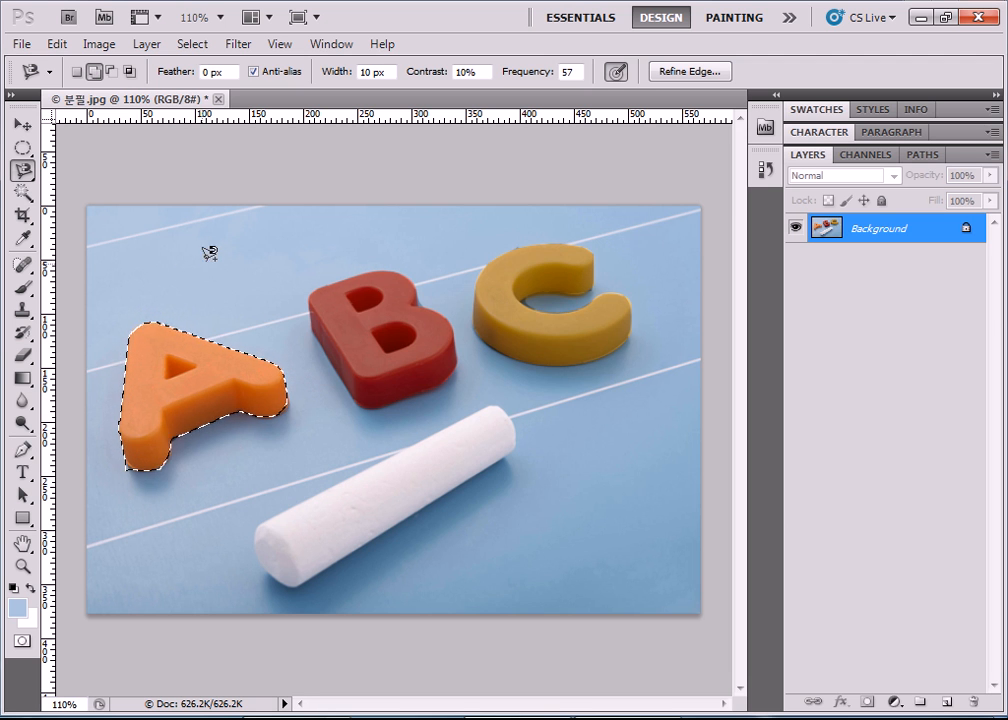
left_click(390, 235)
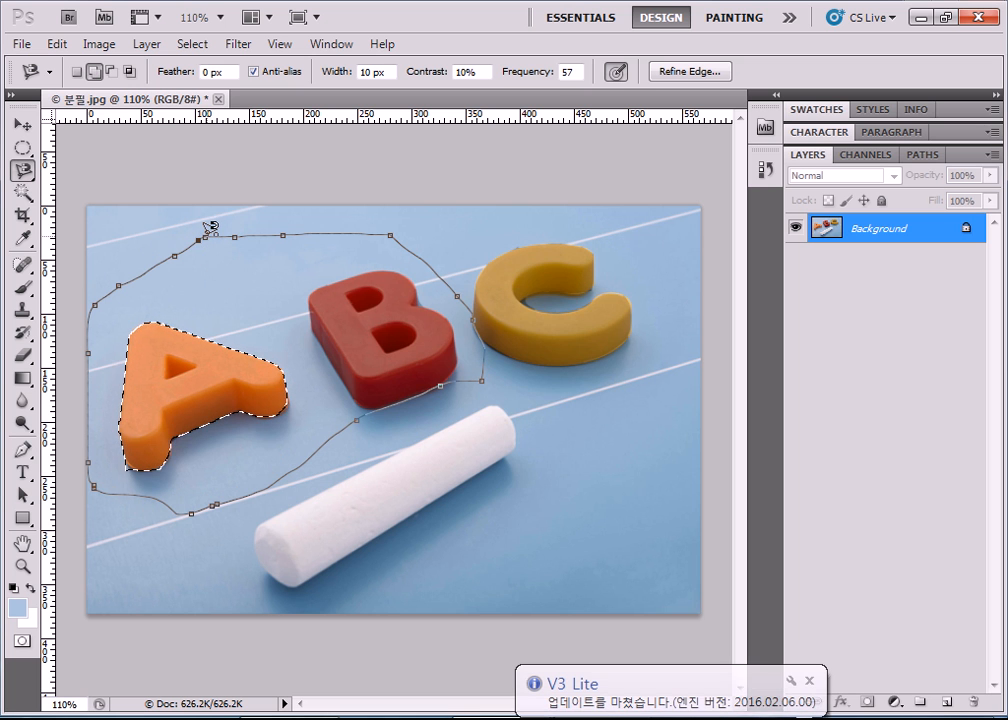
left_click(206, 233)
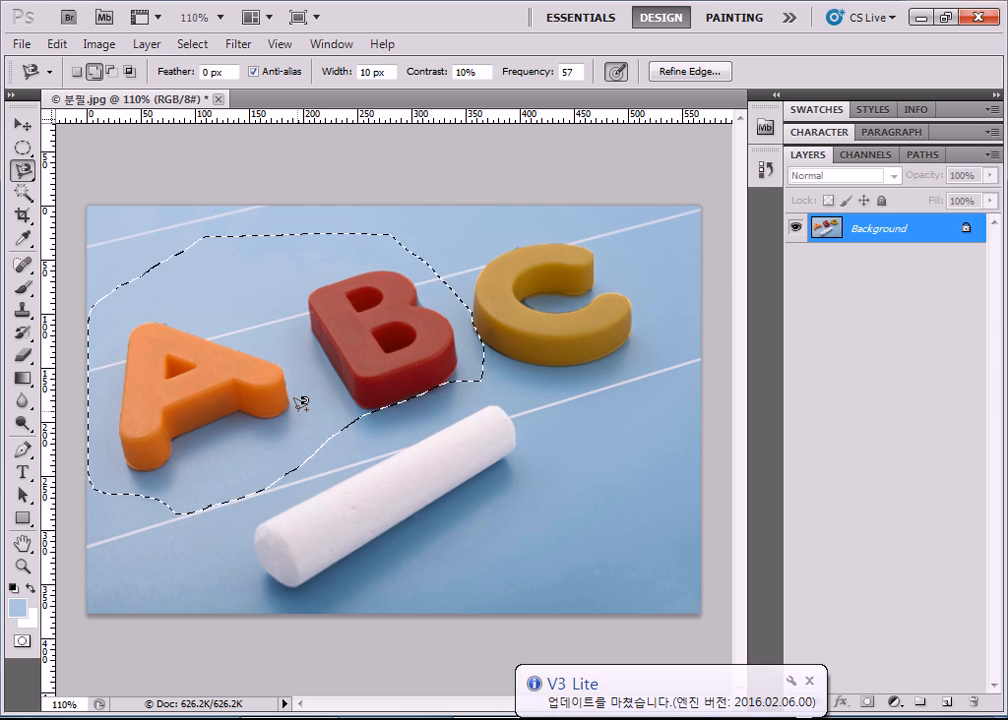
Step: Draw a loose freehand selection around the yellow letter C with the Lasso tool, and deselect it
left_click(21, 174)
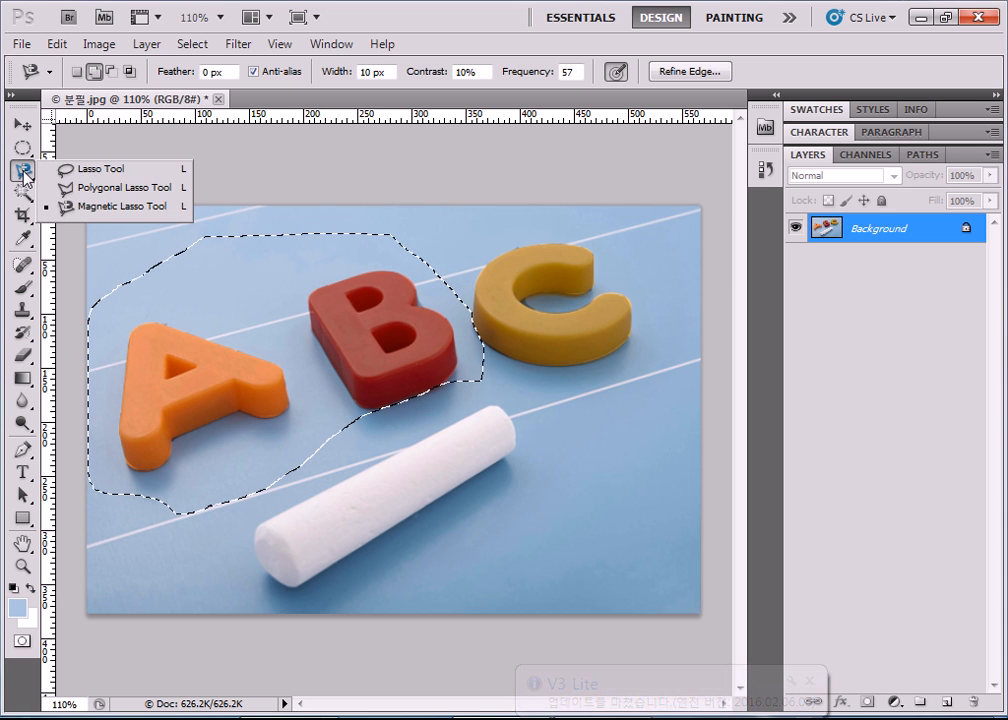
left_click(86, 175)
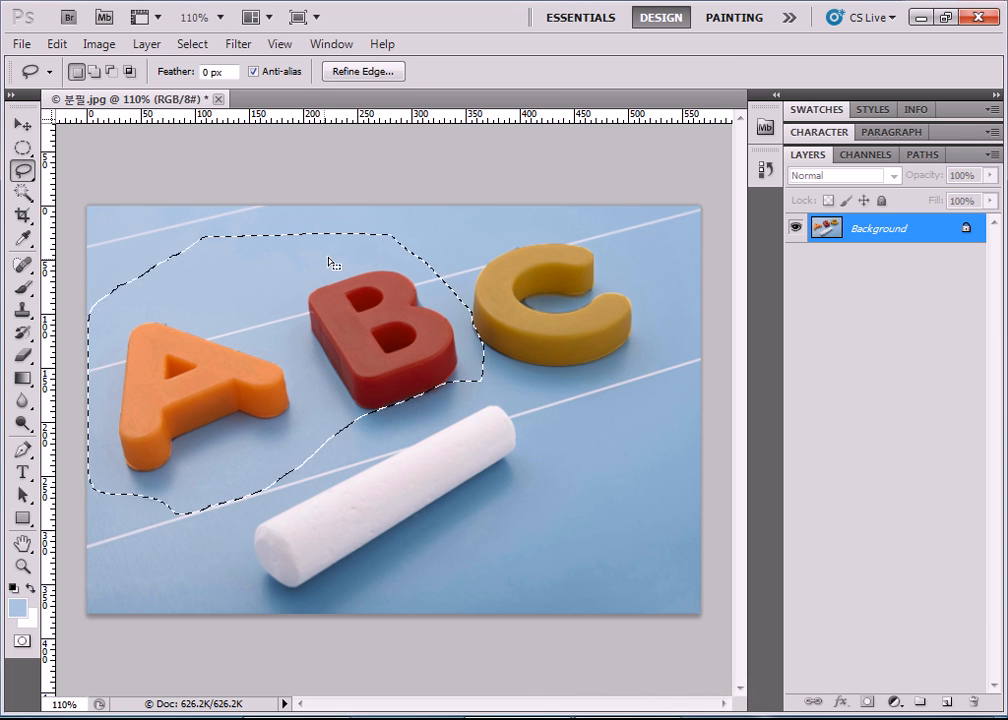
left_click_drag(484, 228, 590, 212)
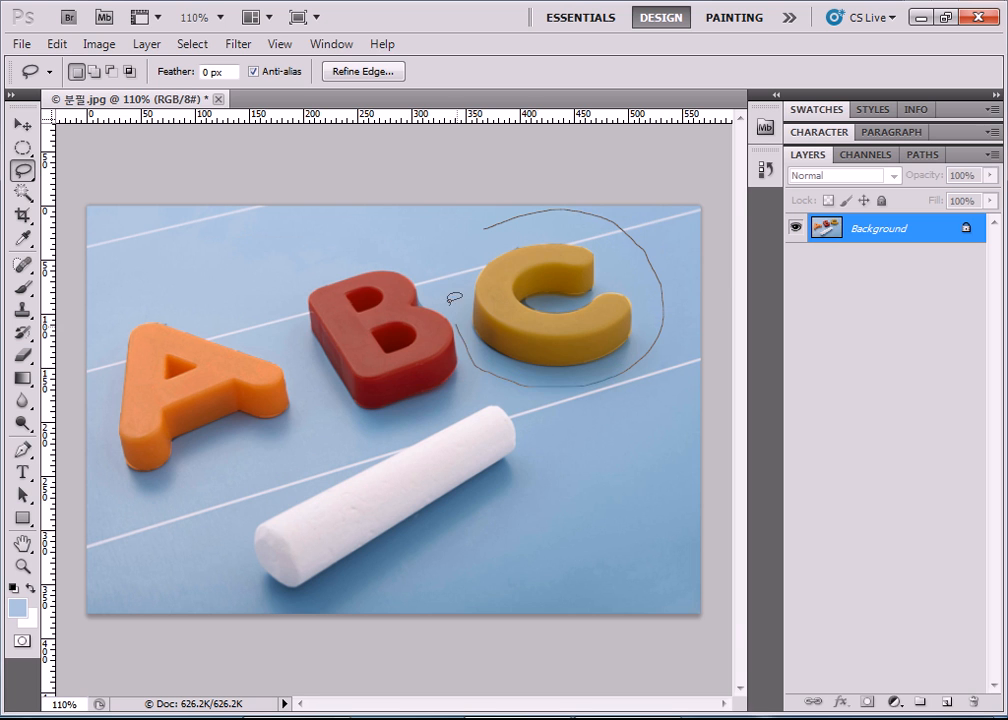
left_click_drag(486, 218, 487, 222)
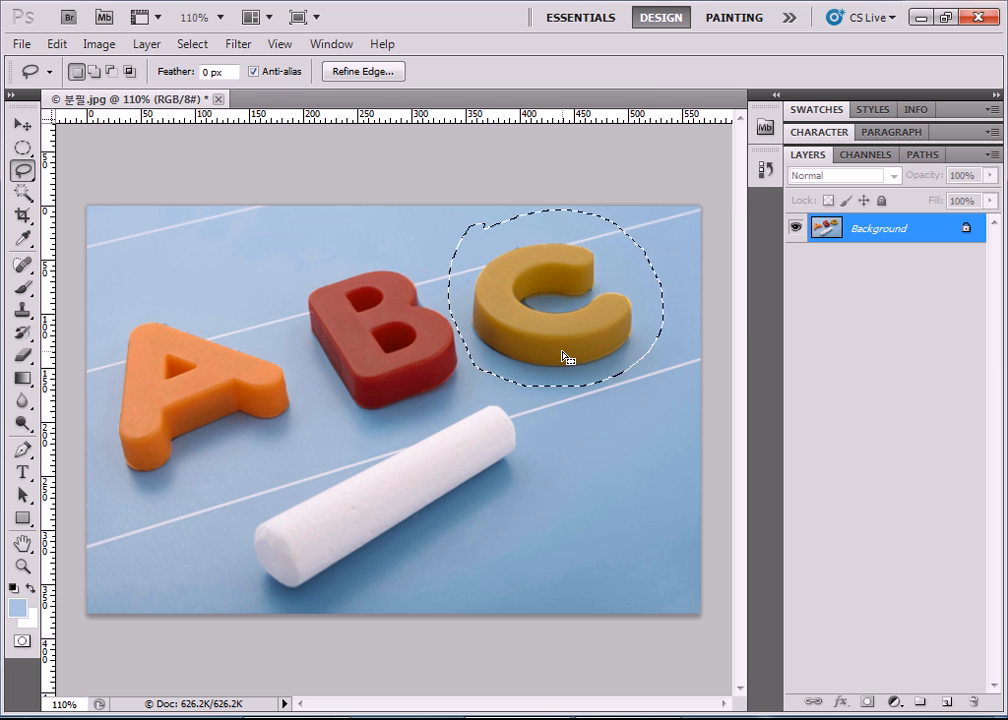
left_click(348, 264)
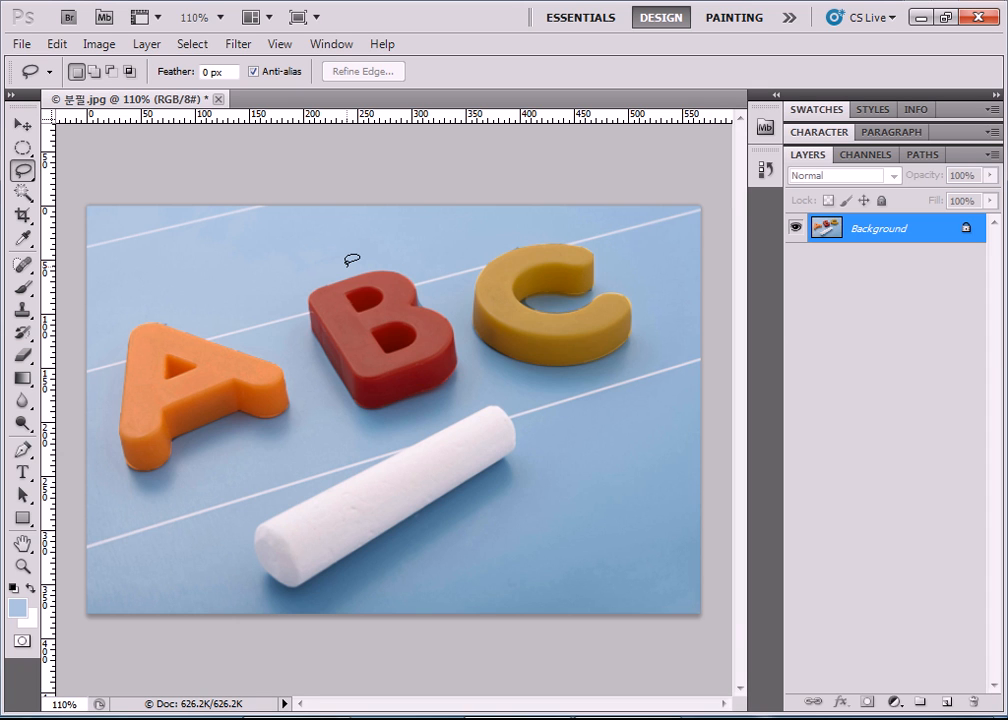
Step: Select the top face of the orange letter A with the Magic Wand at tolerance 32
mouse_move(26, 172)
left_mouse_down()
mouse_move(67, 186)
mouse_move(78, 208)
mouse_move(22, 200)
mouse_move(82, 214)
left_mouse_up()
left_click(228, 373)
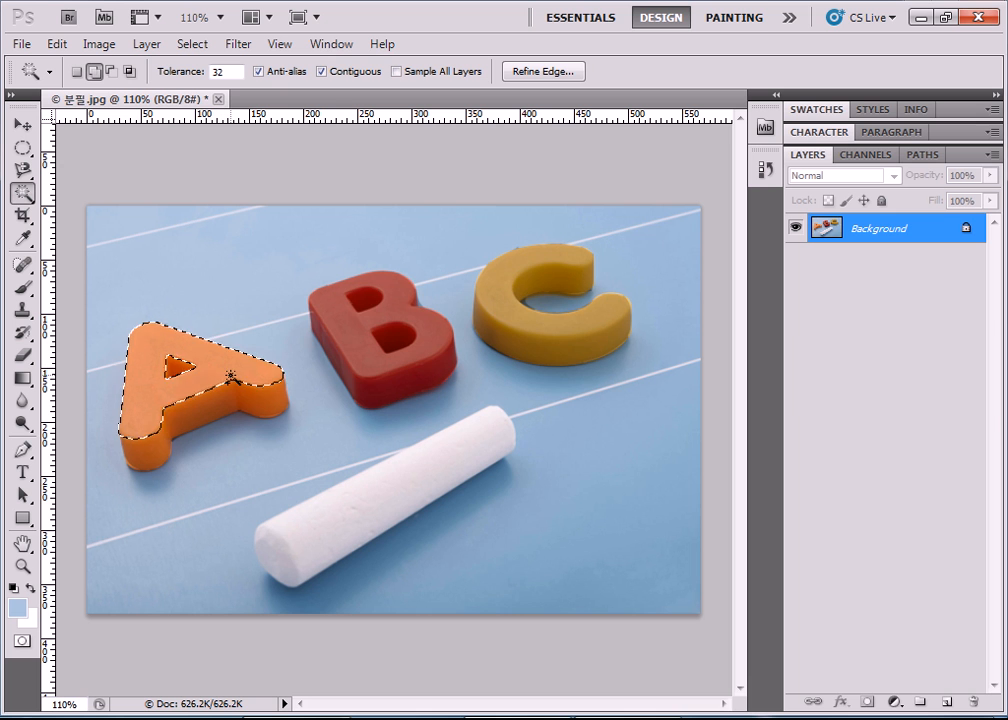
Step: Try adding the top faces of letters B and C with the Magic Wand, and undo both additions
left_click(363, 356, "shift")
left_click(514, 321, "shift")
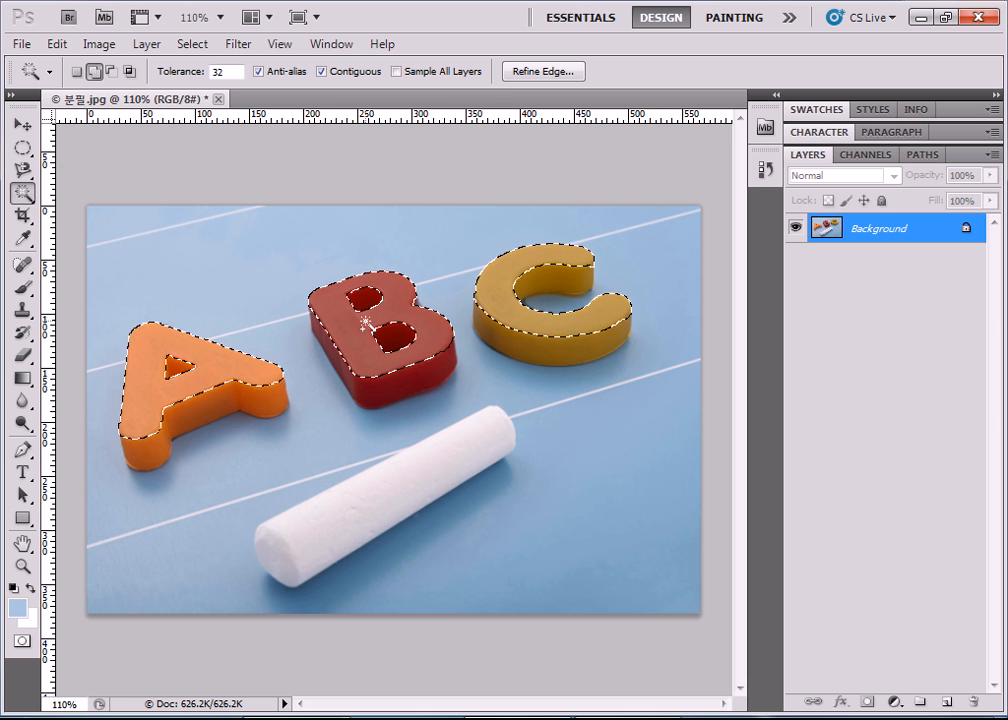
key("ctrl+alt+z")
key("ctrl+alt+z")
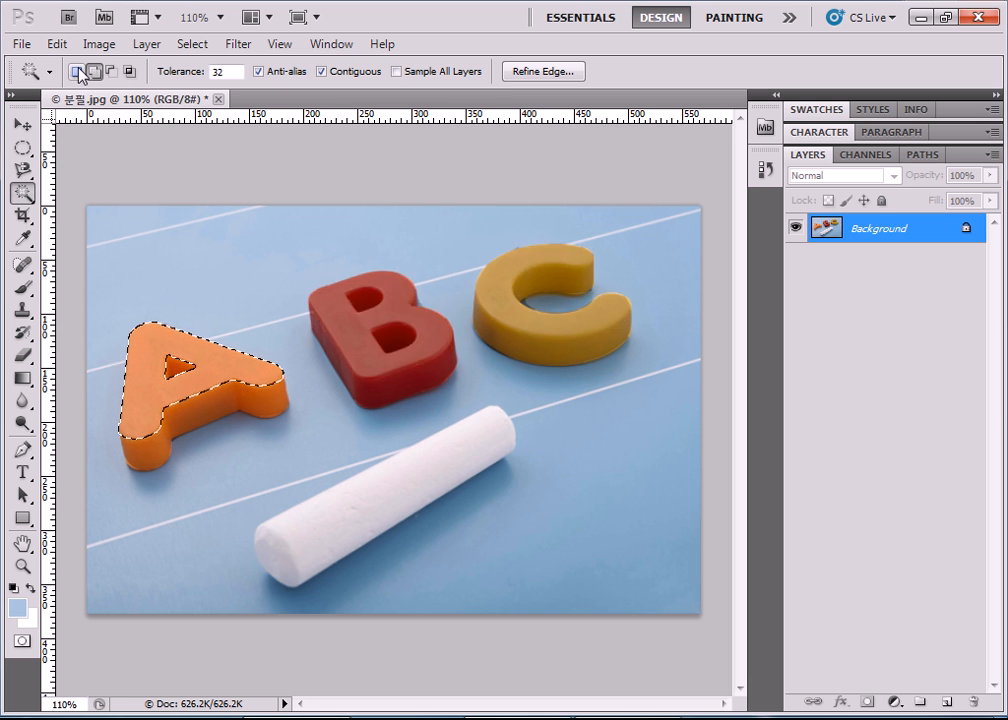
Step: Run ZoomIt and magnify the selection mode options to mark them up on screen
left_click(101, 718)
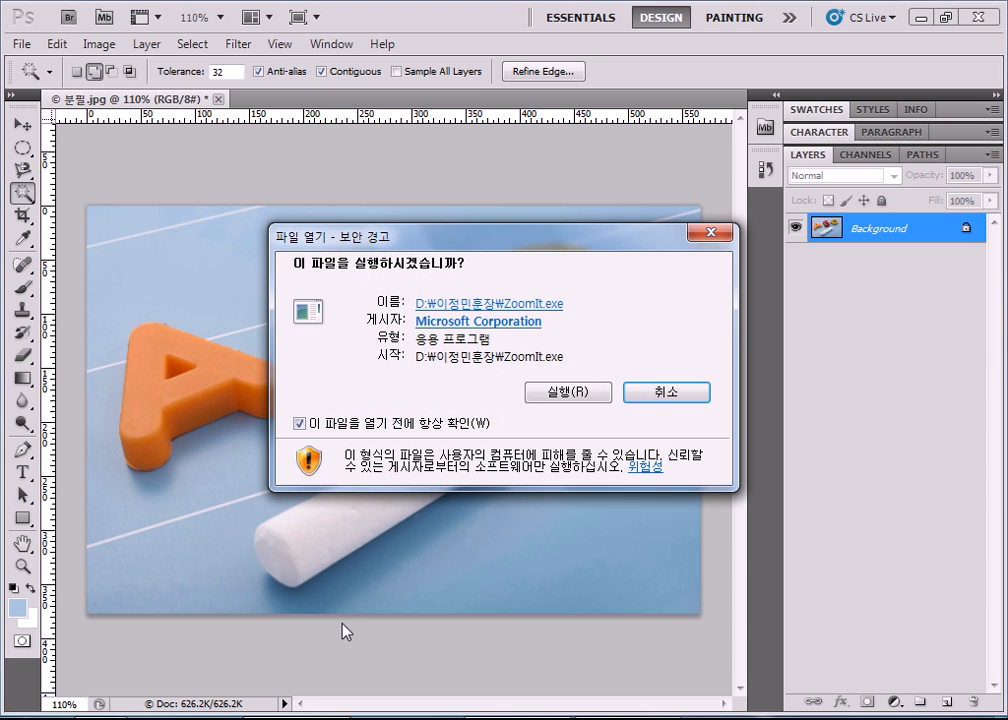
left_click(565, 394)
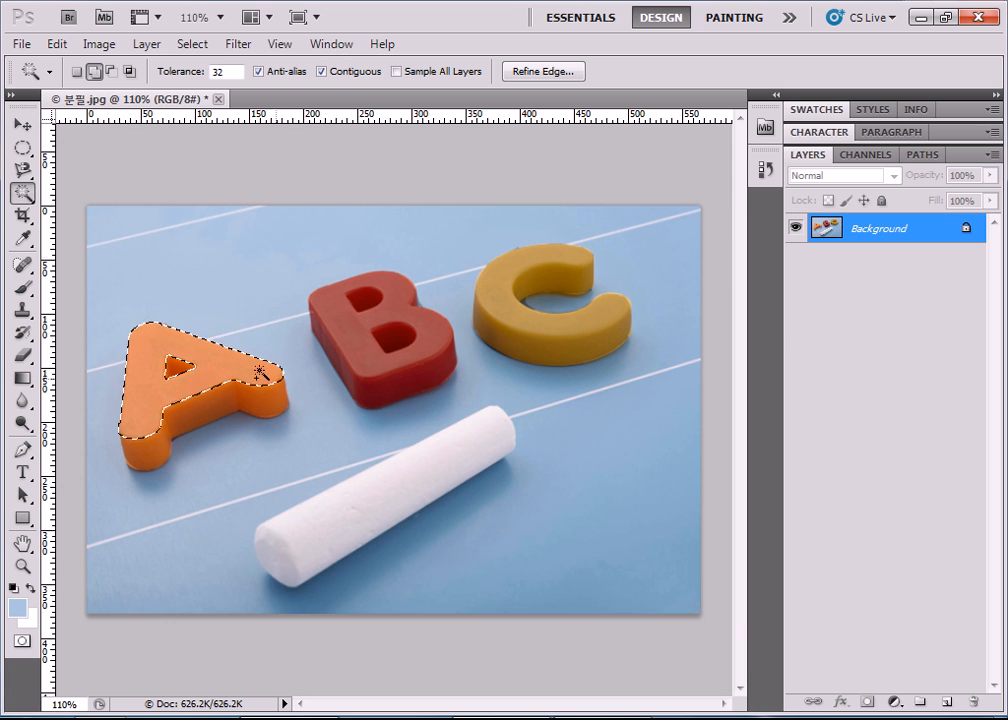
left_click(93, 72)
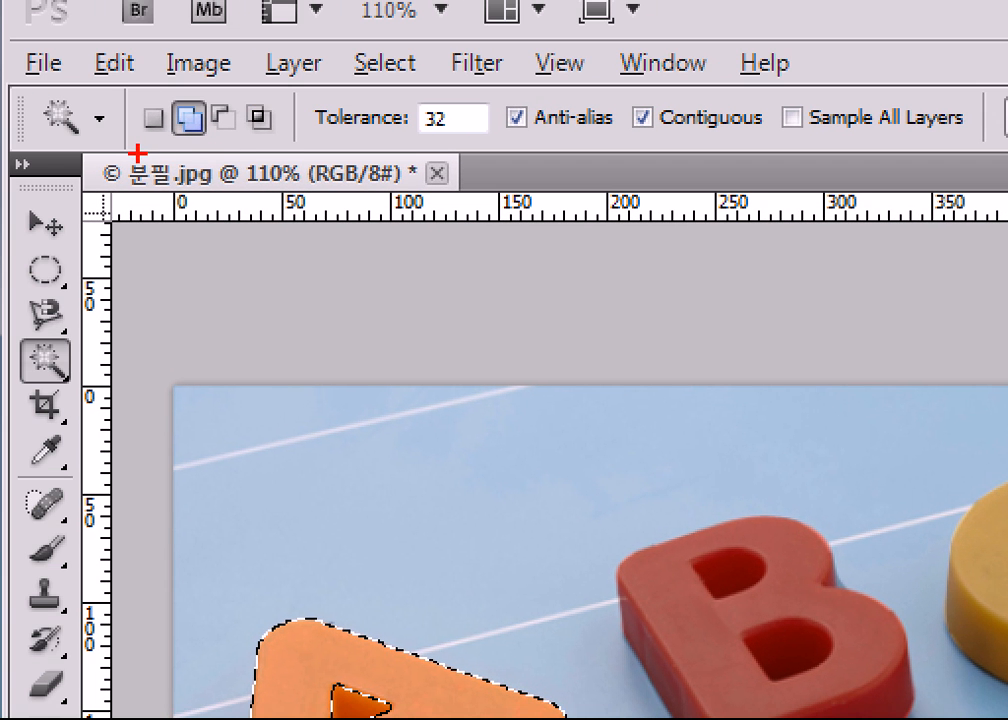
mouse_move(137, 153)
left_mouse_down()
mouse_move(268, 149)
mouse_move(298, 124)
mouse_move(265, 76)
mouse_move(140, 86)
left_mouse_up()
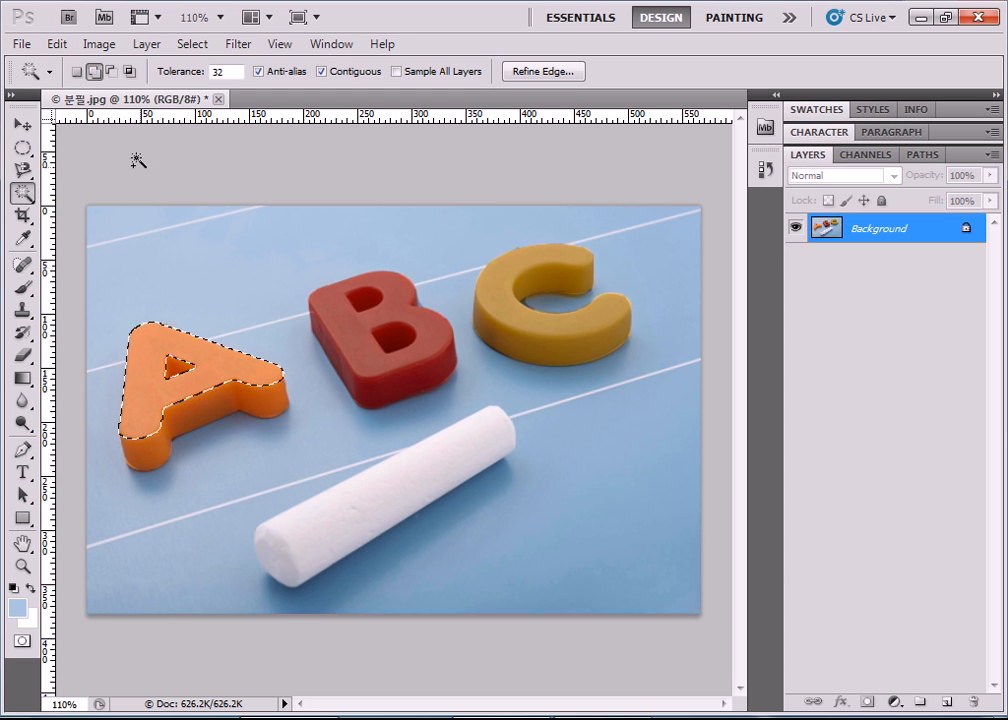
Step: Add the top faces of the red B and yellow C to the selection with the Magic Wand
left_click(90, 74)
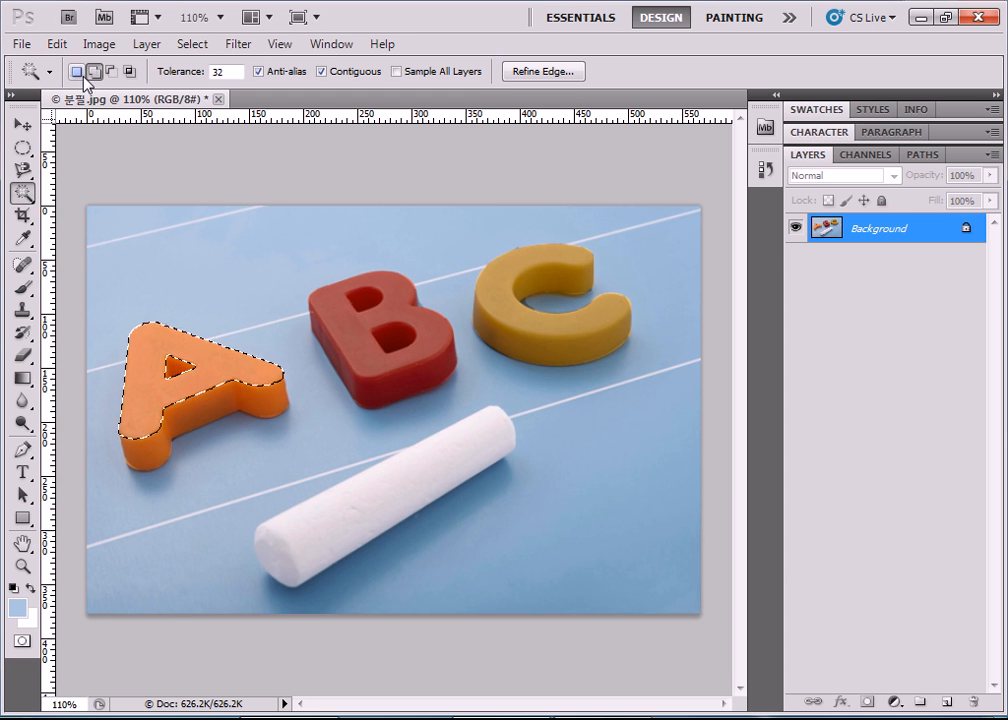
left_click(349, 330)
left_click(498, 292)
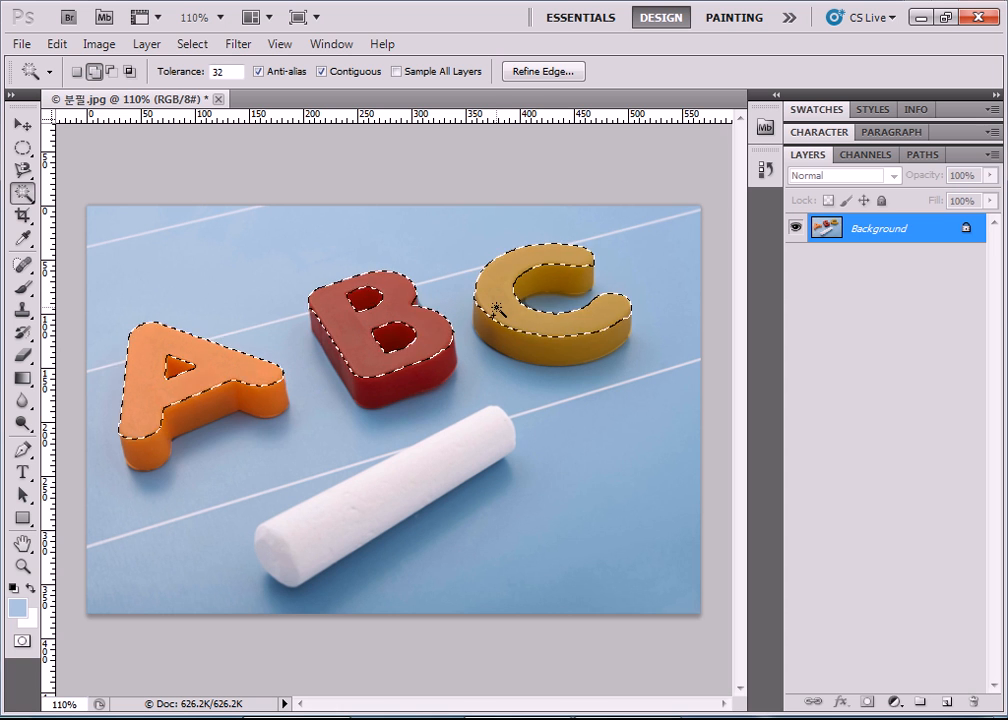
Step: Add the yellow letter C's outer side, remaining edge patches and inner side to the selection with the Magic Wand
left_click(570, 353)
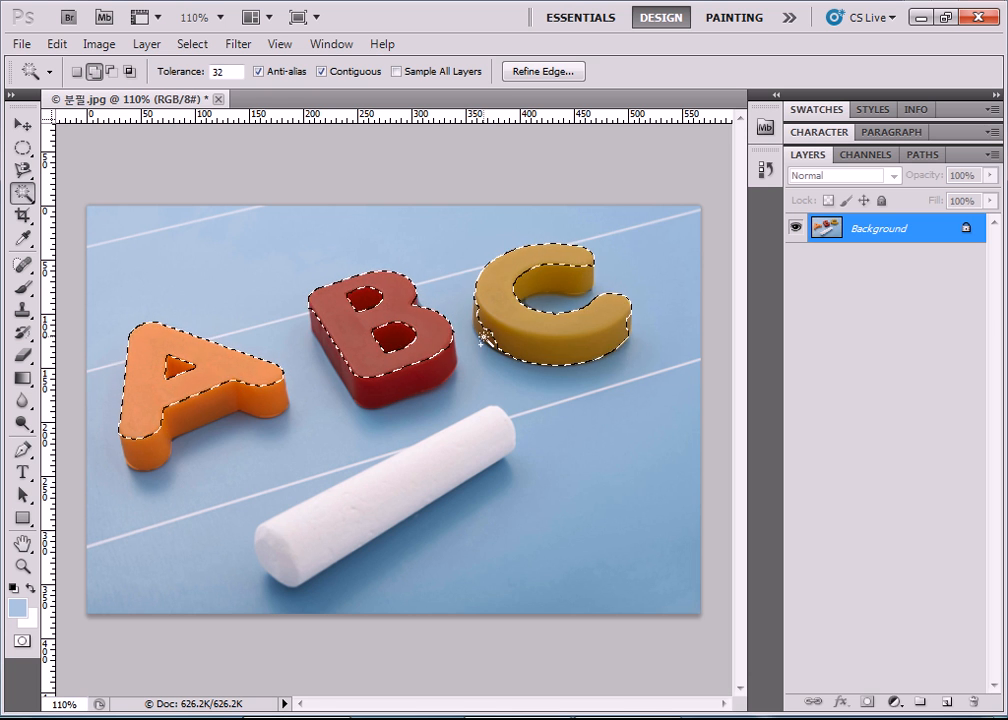
scroll(483, 340, "up", 5)
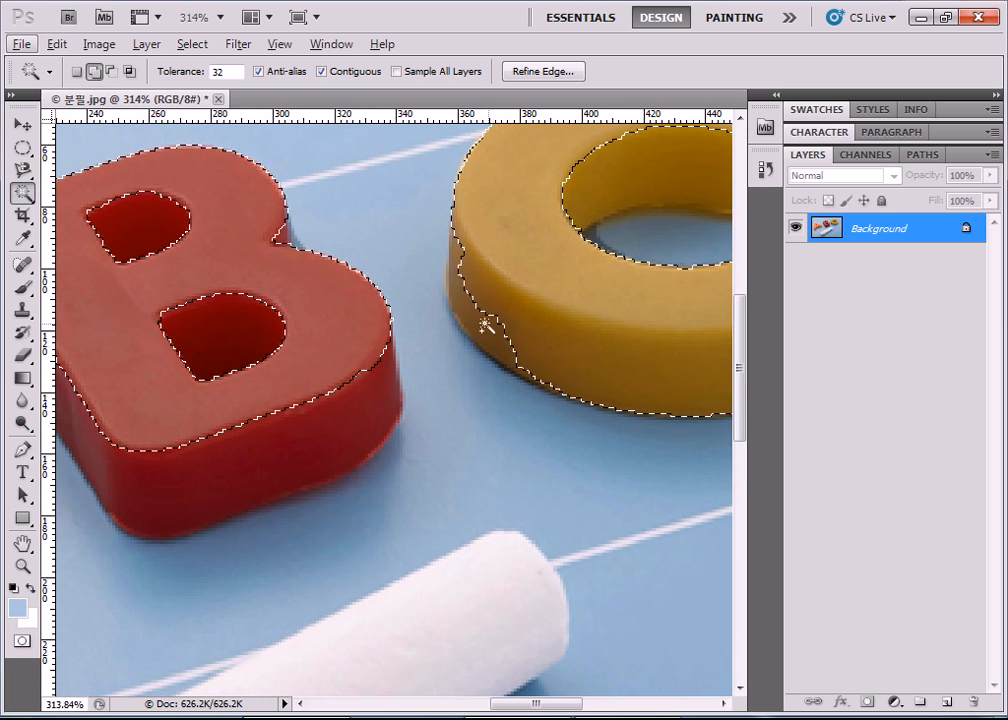
left_click(483, 336, "shift")
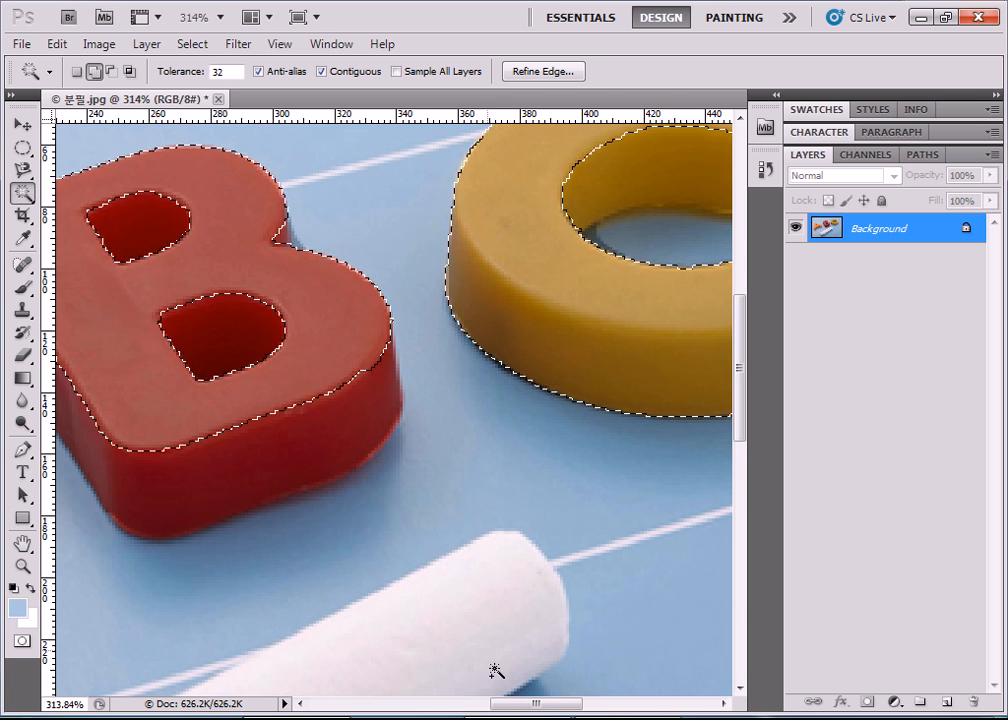
left_click_drag(533, 706, 578, 706)
left_click(561, 310, "shift")
scroll(475, 367, "up", 3)
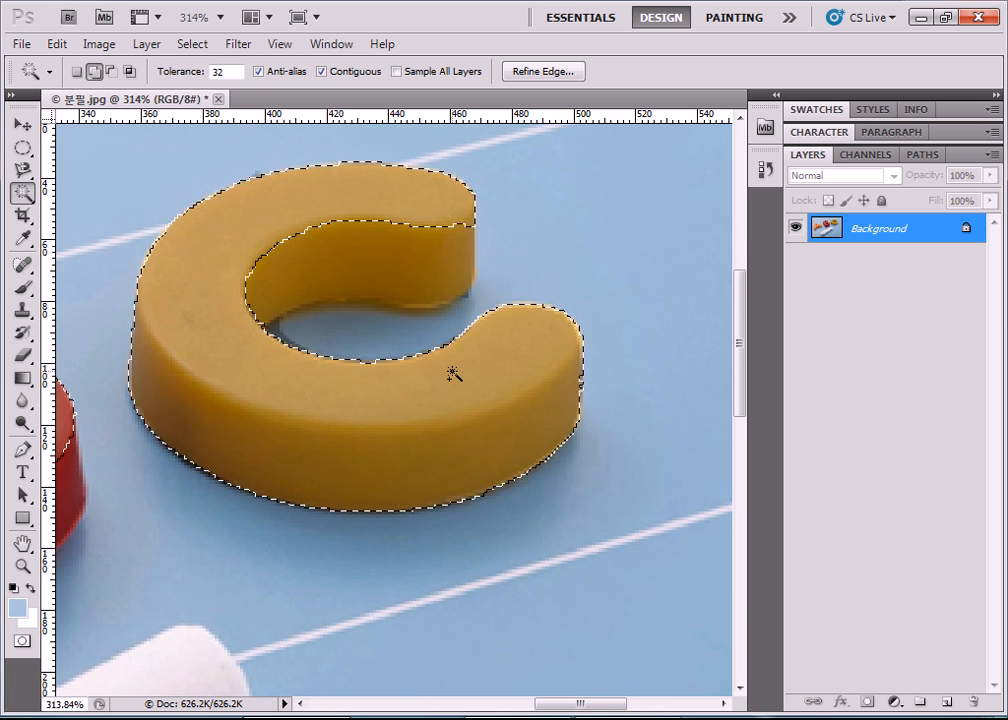
left_click(425, 262)
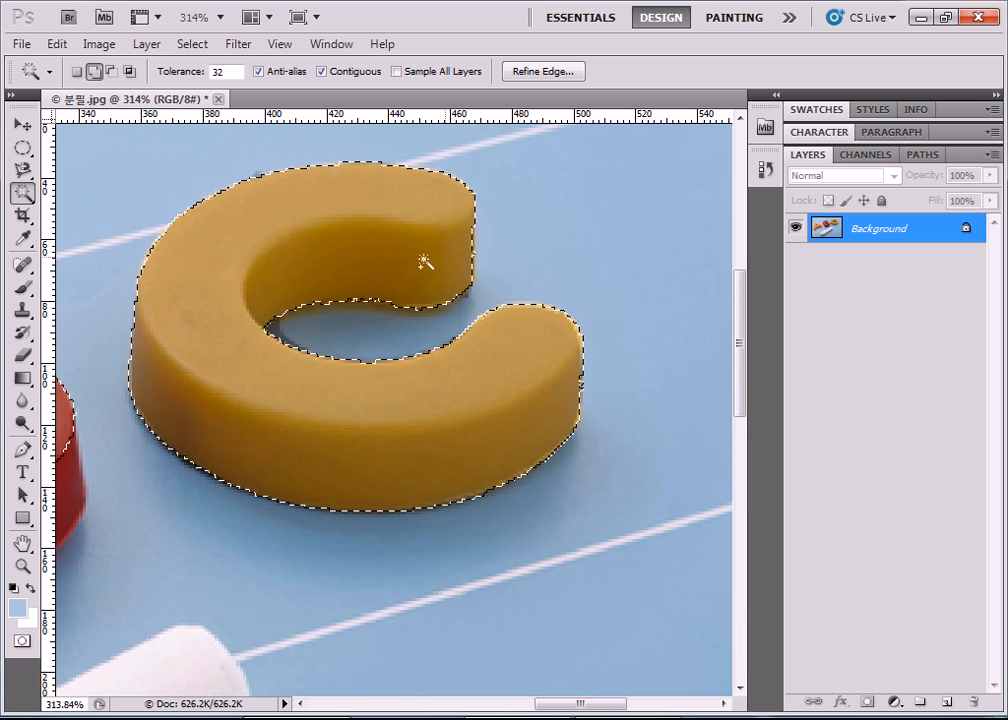
Step: Add the blue background inside the yellow C's opening with the Magic Wand, and subtract it from the selection again
left_click(363, 295)
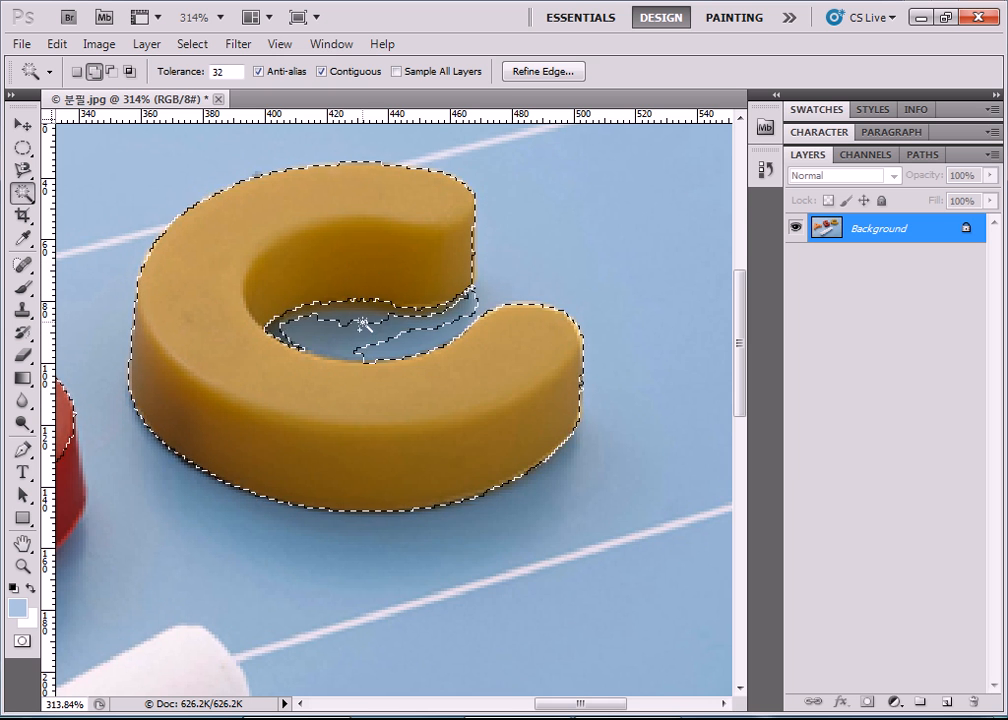
left_click(113, 71)
left_click(372, 338)
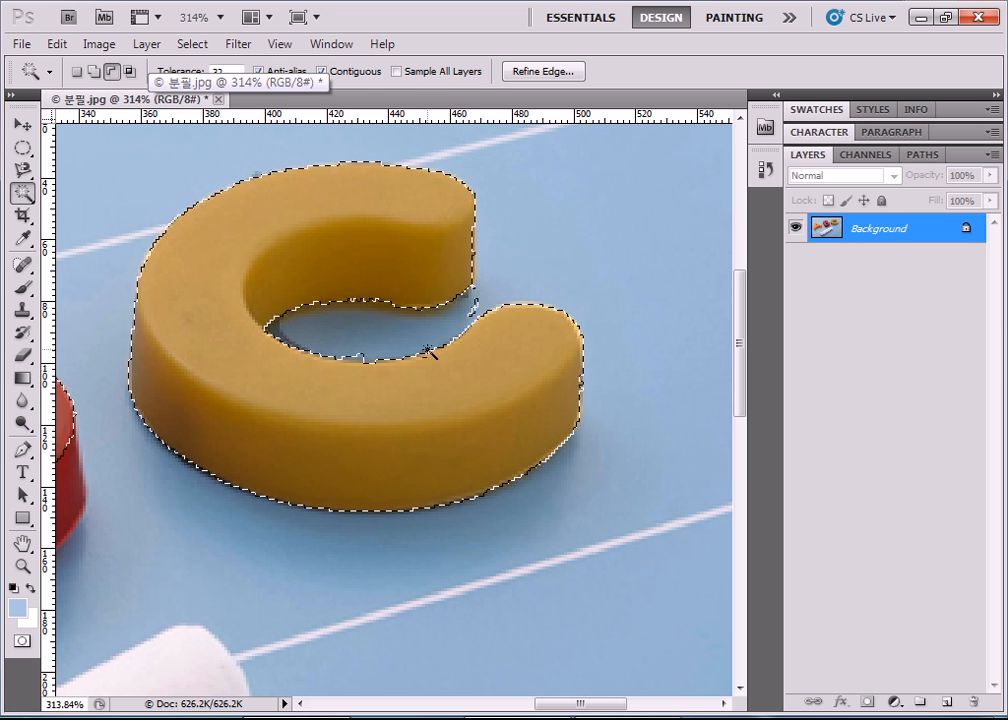
left_click(471, 309)
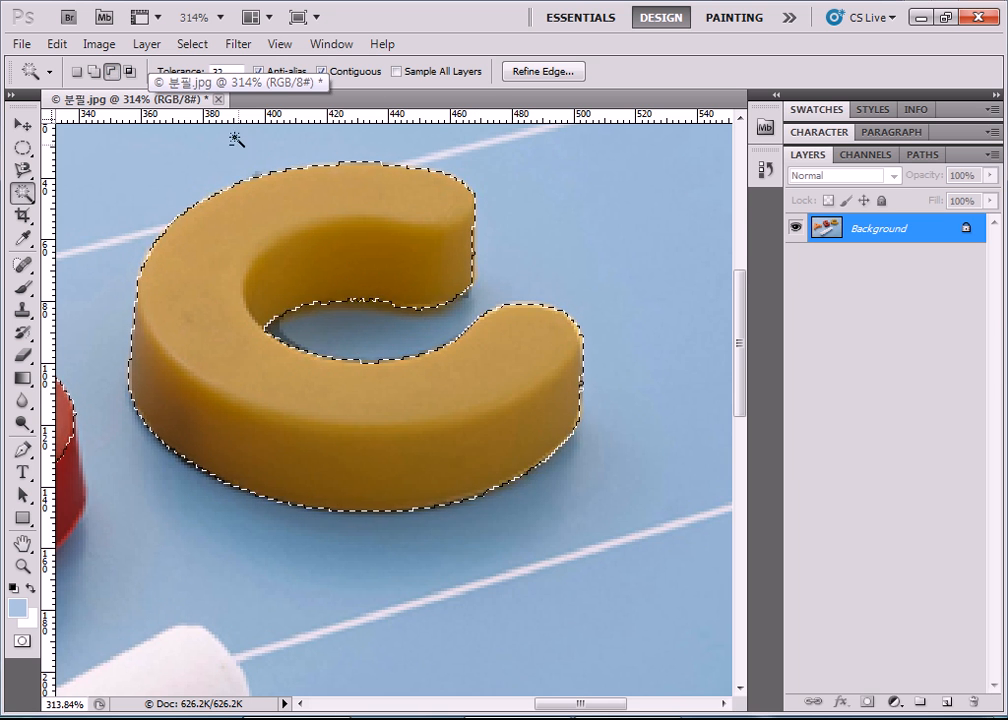
Step: Add the front and outer side faces of the red letter B to the selection with the Magic Wand
left_click(93, 71)
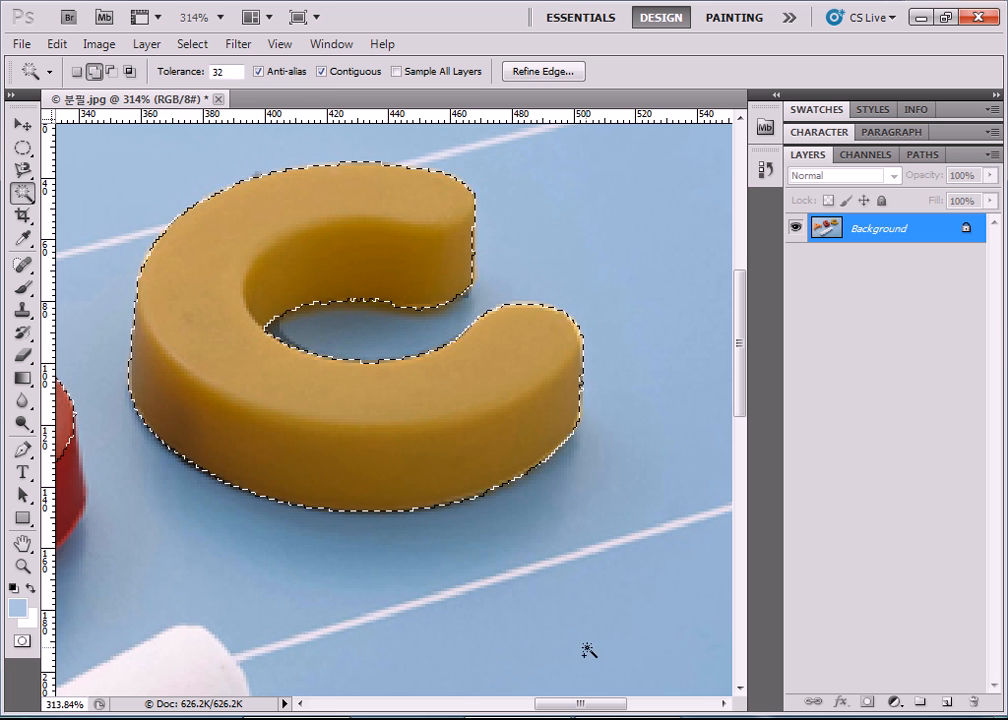
left_click_drag(603, 704, 527, 706)
left_click(551, 484)
left_click(265, 492)
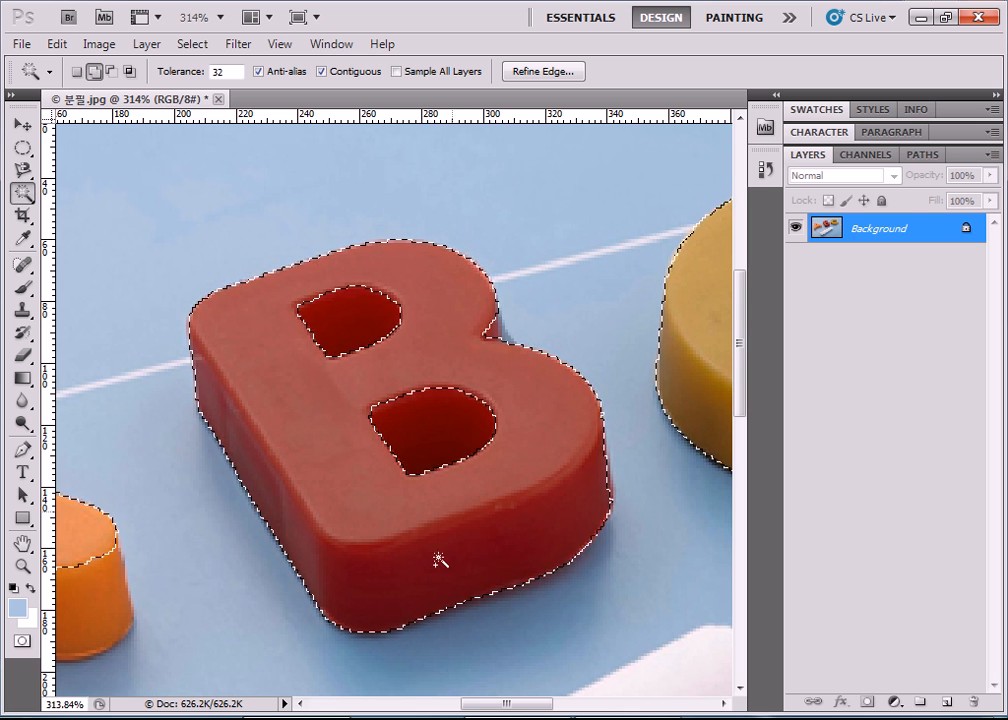
Step: Add the side faces of the orange letter A to the selection with the Magic Wand
left_click(425, 703)
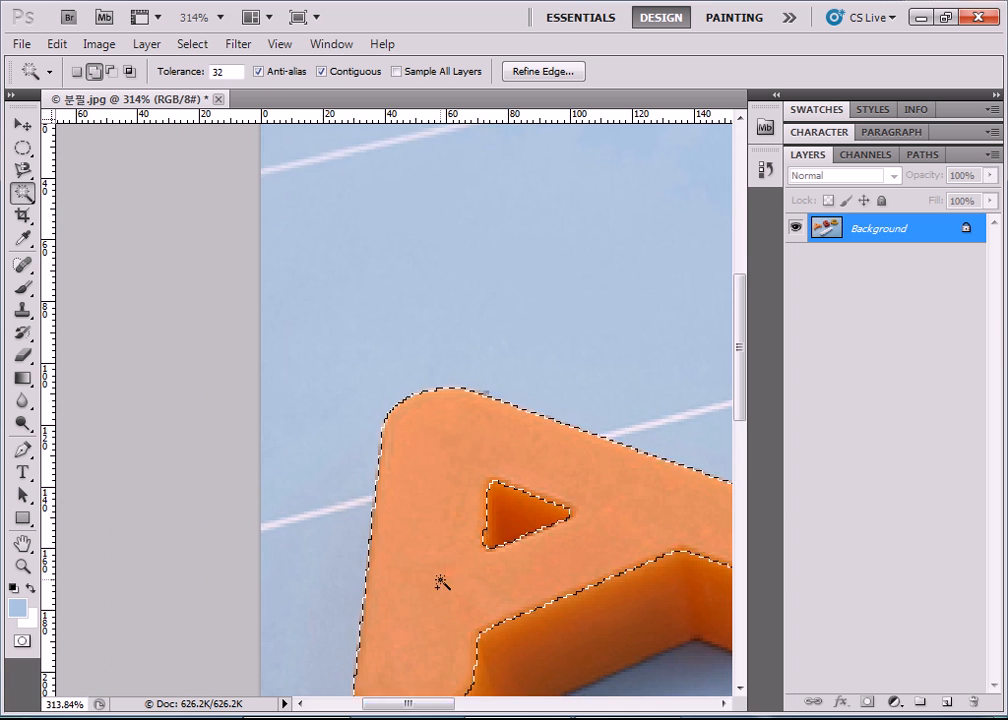
scroll(440, 582, "down", 5)
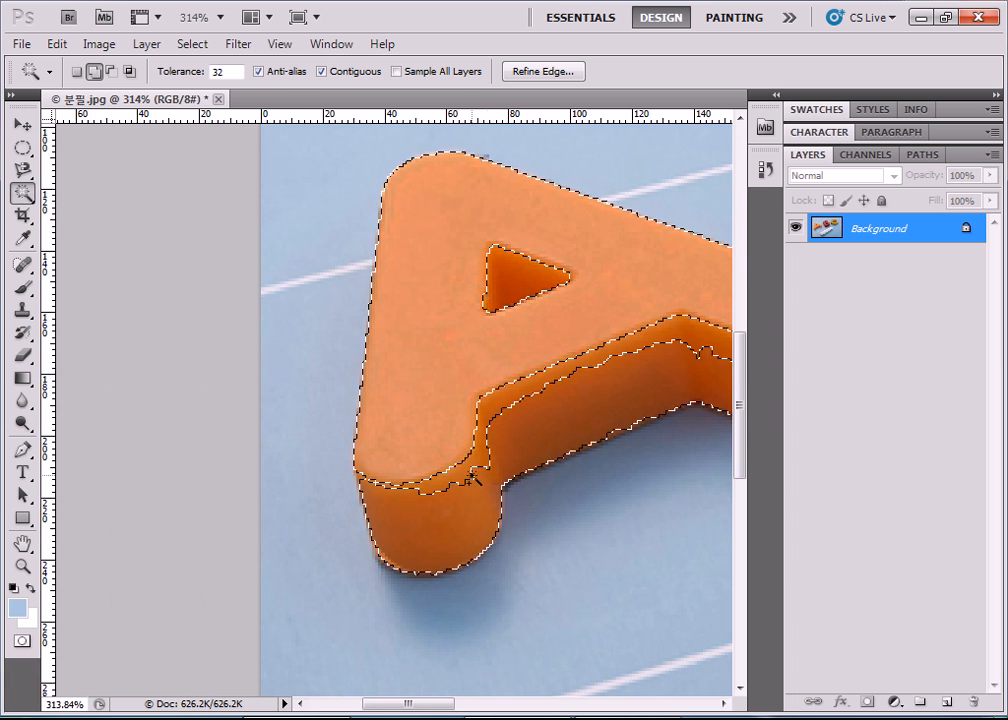
left_click(504, 412)
left_click(690, 343)
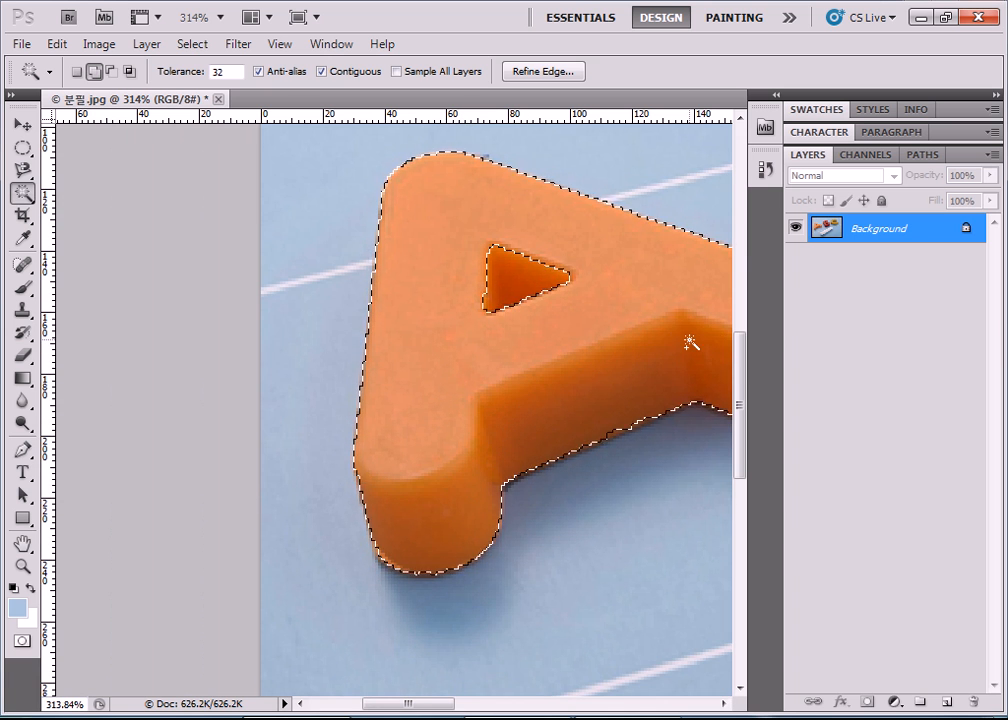
mouse_move(441, 706)
left_mouse_down()
mouse_move(477, 706)
mouse_move(456, 706)
left_mouse_up()
scroll(434, 556, "down", 6, "alt")
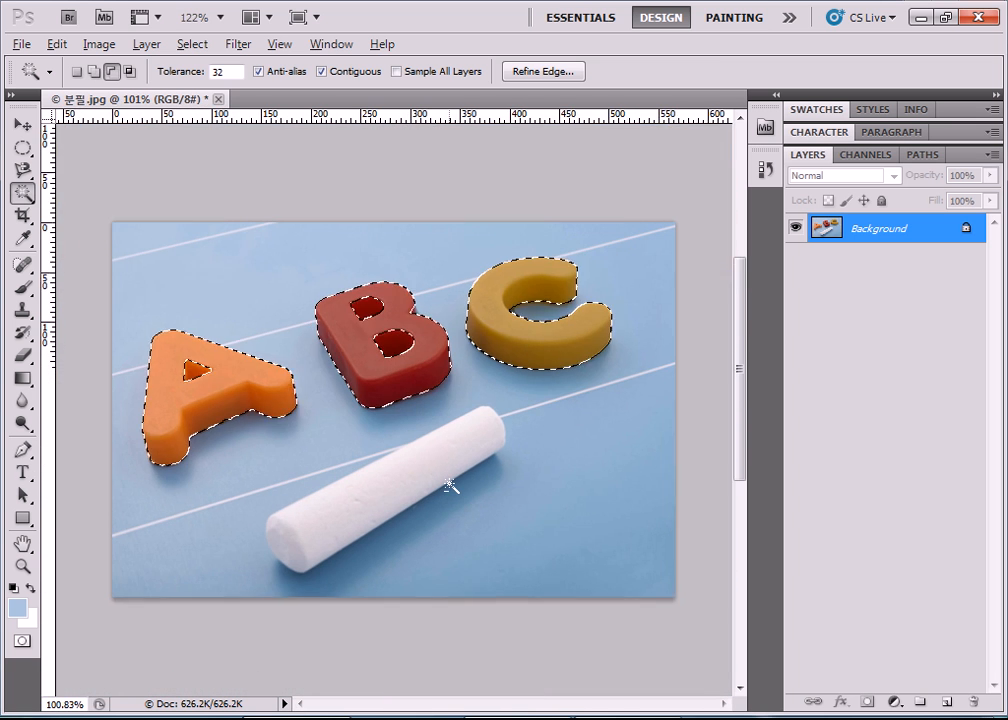
scroll(450, 485, "down", 1, "alt")
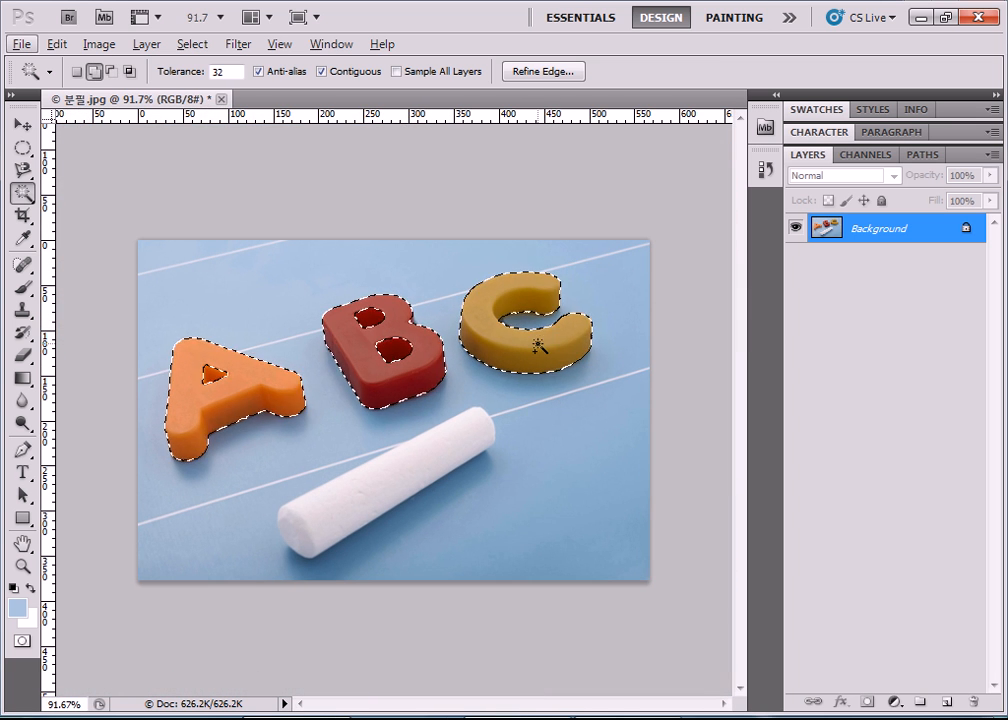
Step: Switch to the Magnetic Lasso and show the available lasso tool variants
left_click(22, 170)
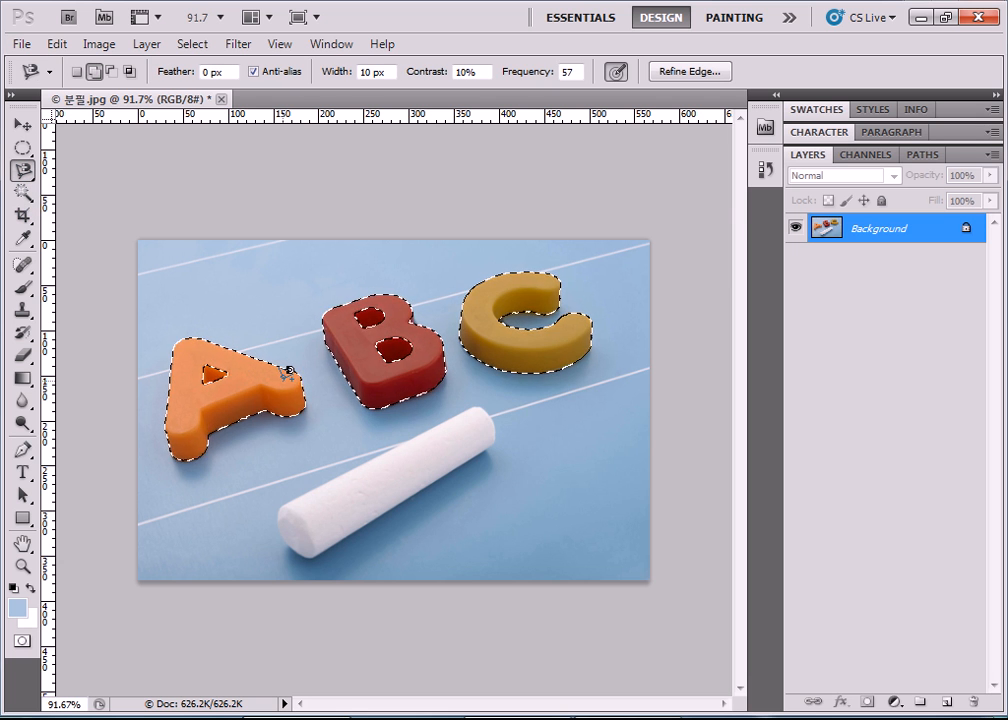
left_click(22, 170)
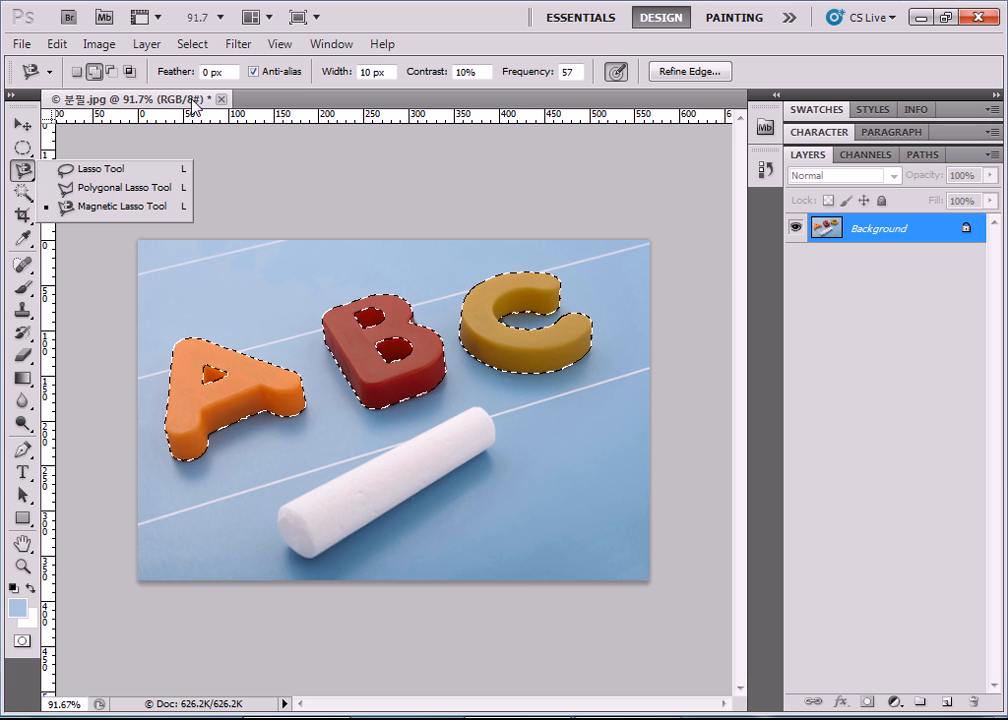
Step: Apply a midtones Color Balance of +100 red and +11 green to the selected letters, and deselect them
left_click(99, 44)
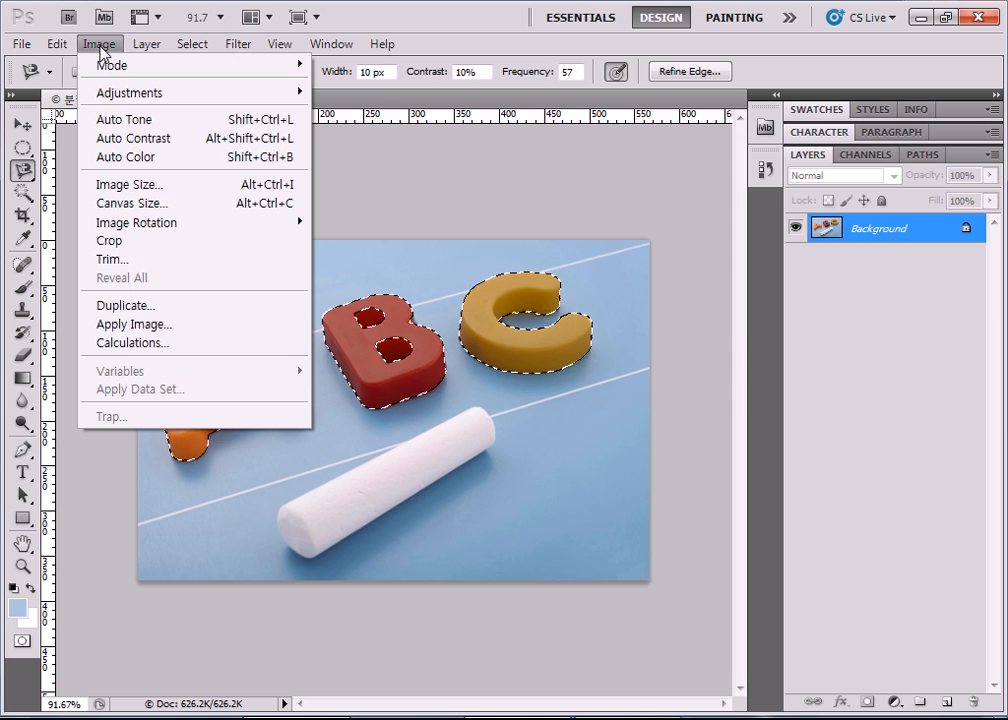
mouse_move(145, 95)
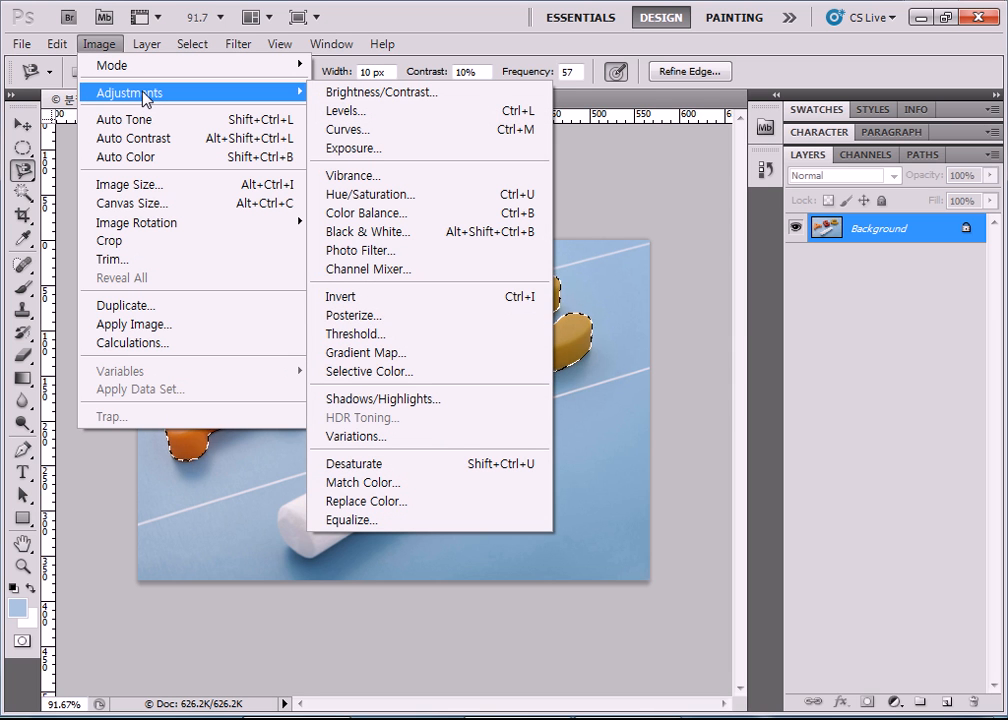
left_click(382, 213)
left_click_drag(525, 167, 658, 14)
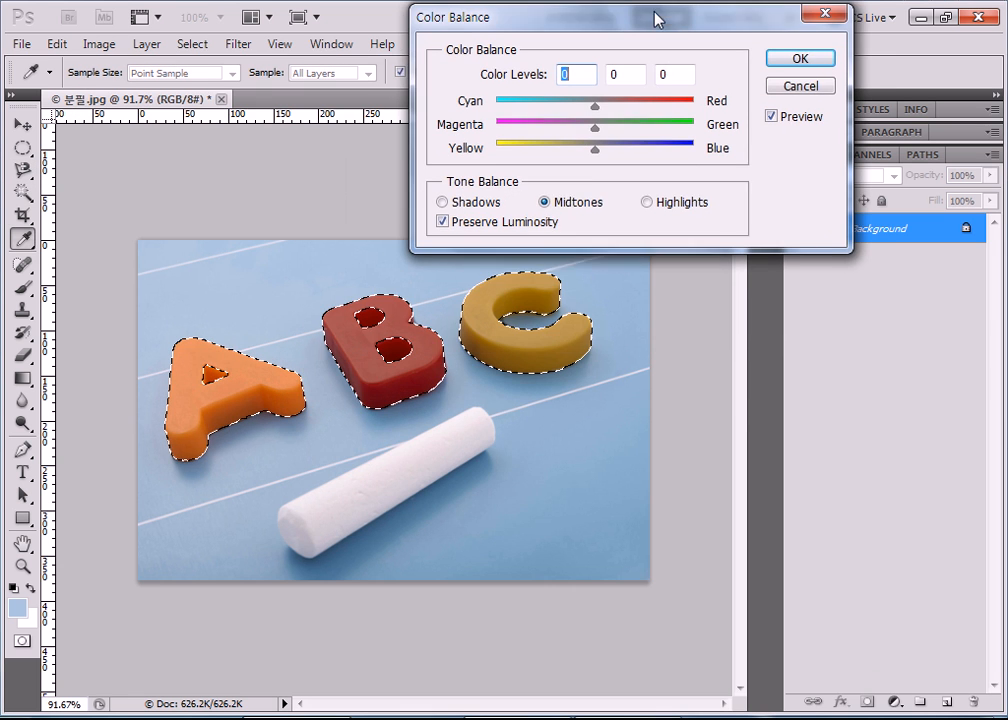
left_click_drag(601, 106, 722, 102)
mouse_move(603, 118)
left_mouse_down()
mouse_move(693, 117)
mouse_move(540, 122)
mouse_move(655, 121)
mouse_move(544, 126)
mouse_move(641, 128)
mouse_move(567, 131)
mouse_move(614, 134)
left_mouse_up()
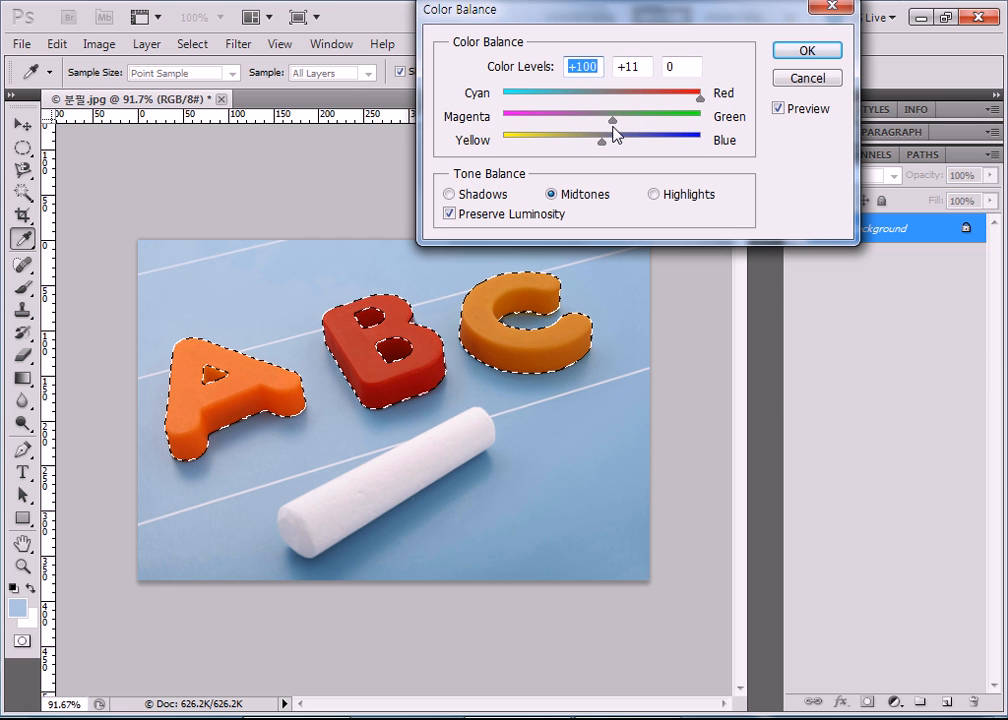
left_click(780, 54)
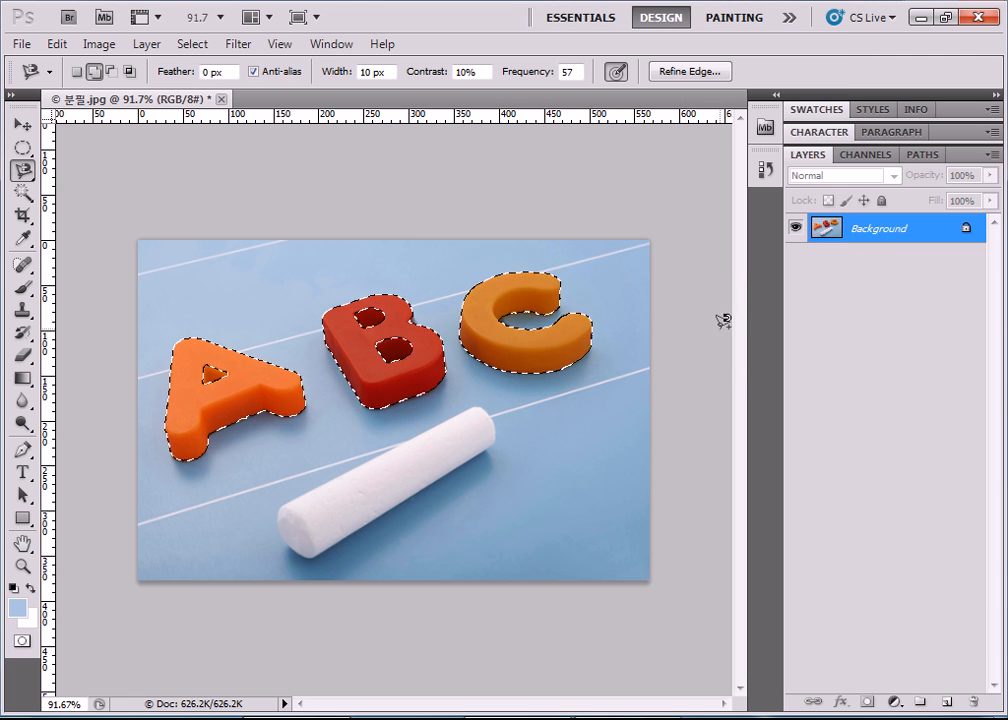
key("ctrl+d")
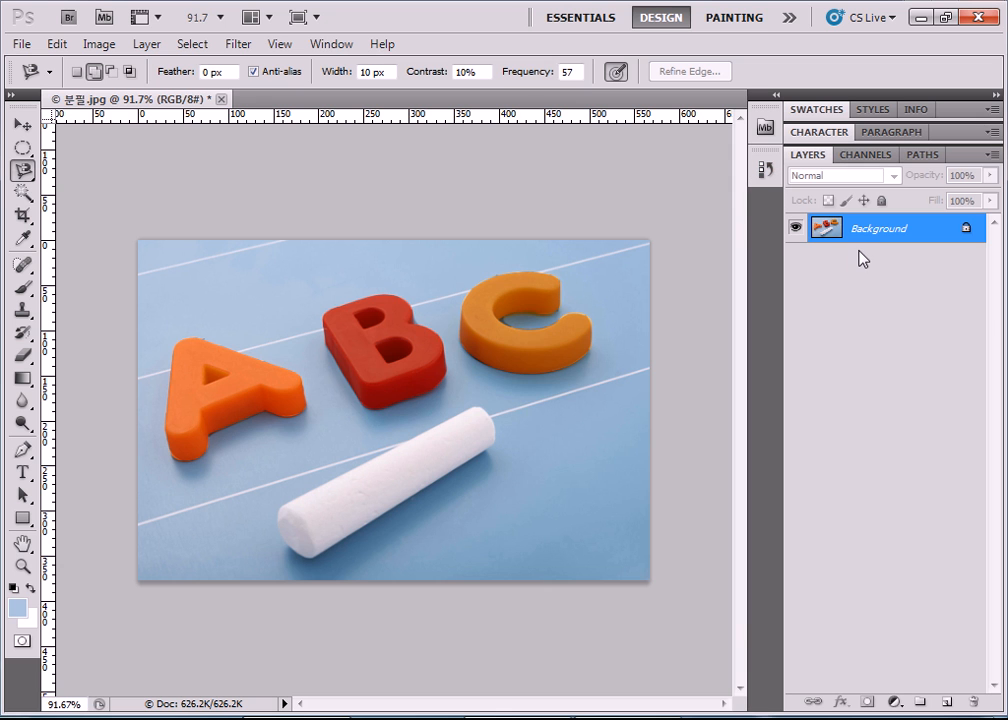
Step: Show the History and compare the first Deselect state with the latest one, ending on the latest
left_click(331, 44)
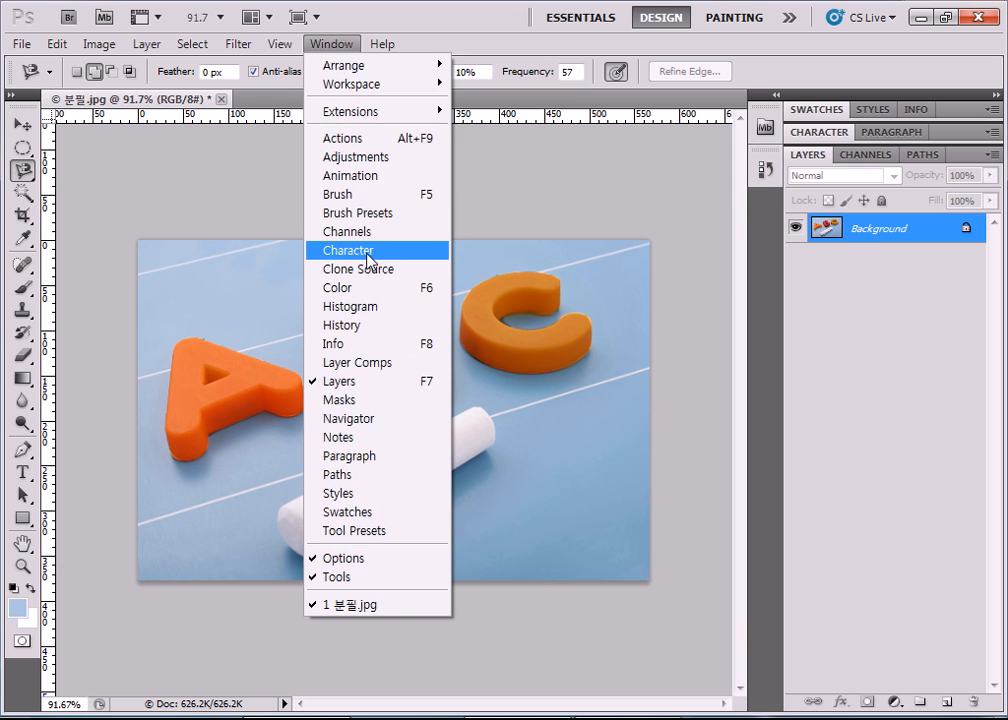
left_click(365, 325)
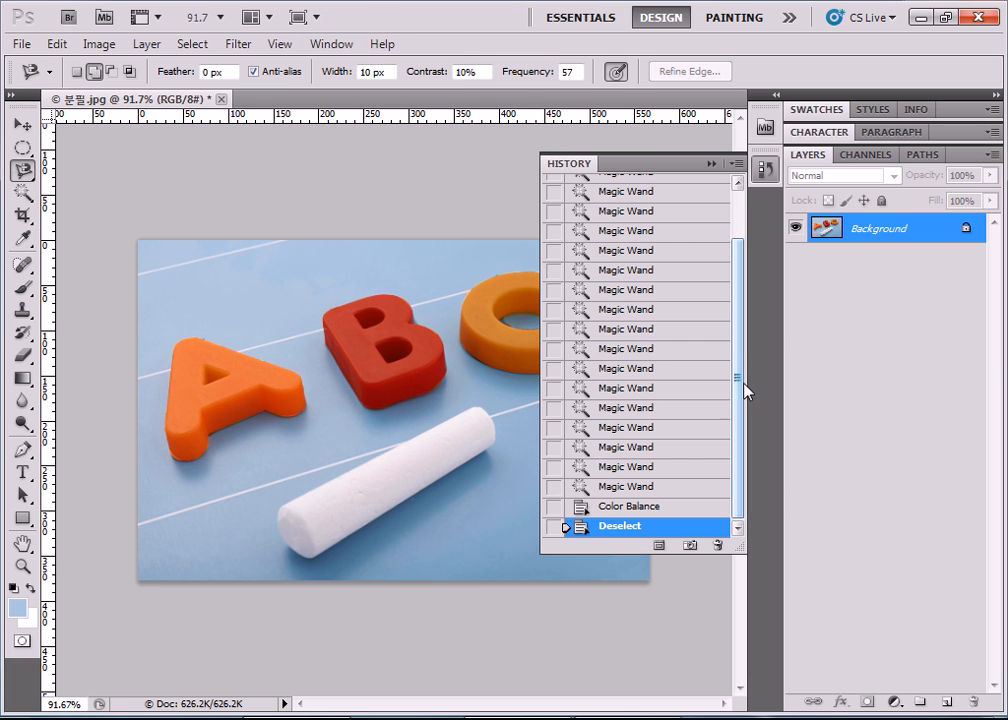
left_click_drag(740, 382, 691, 211)
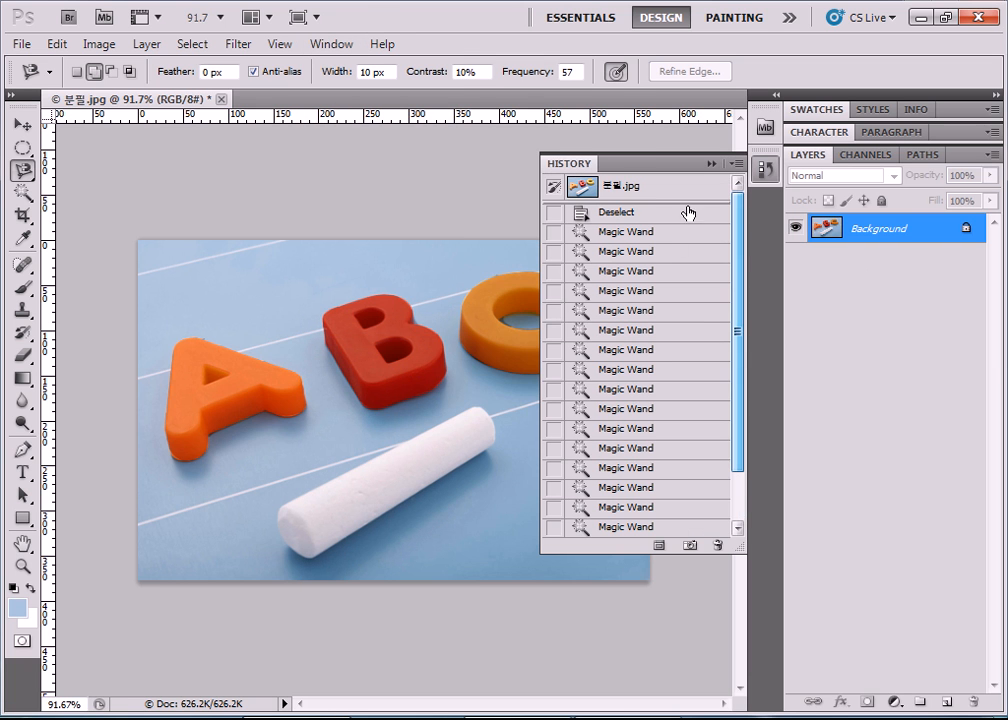
left_click(611, 215)
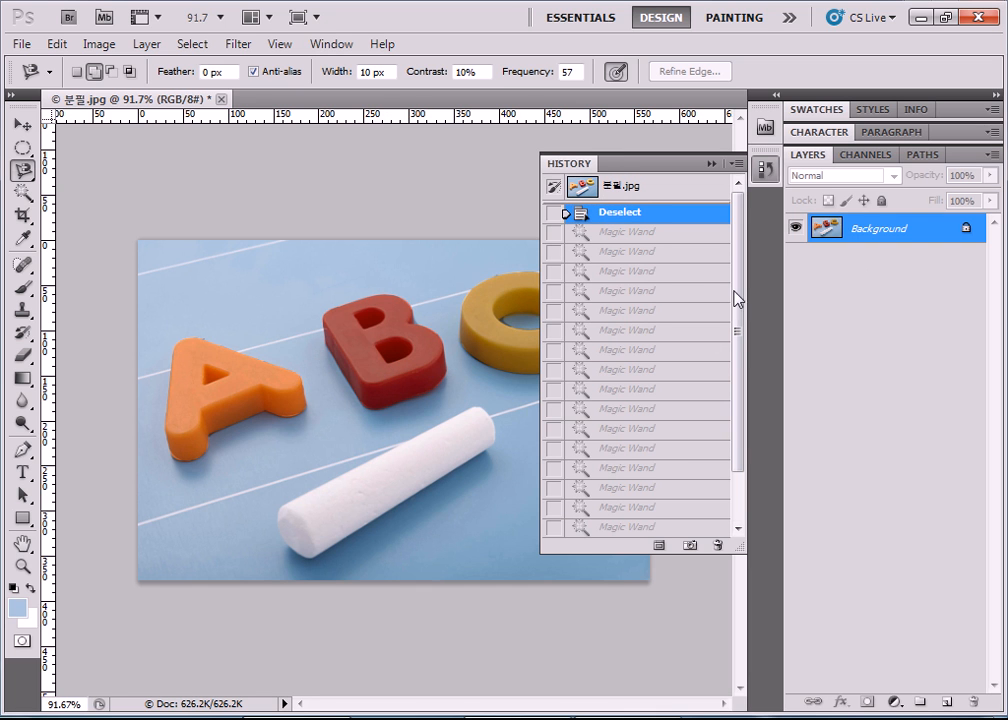
left_click_drag(745, 308, 751, 459)
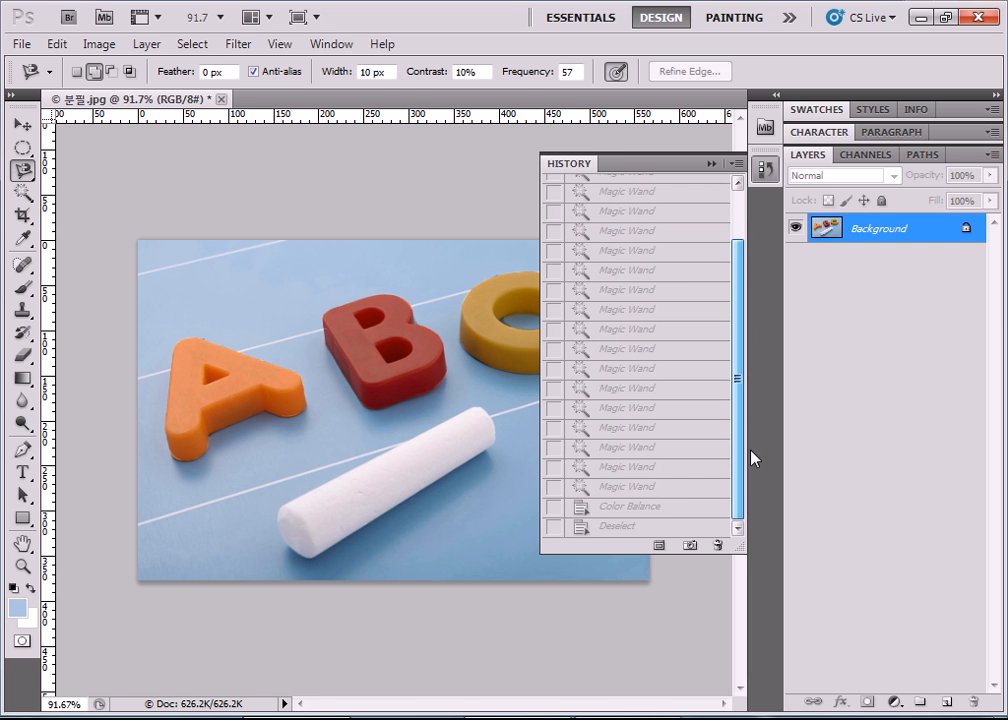
left_click(617, 530)
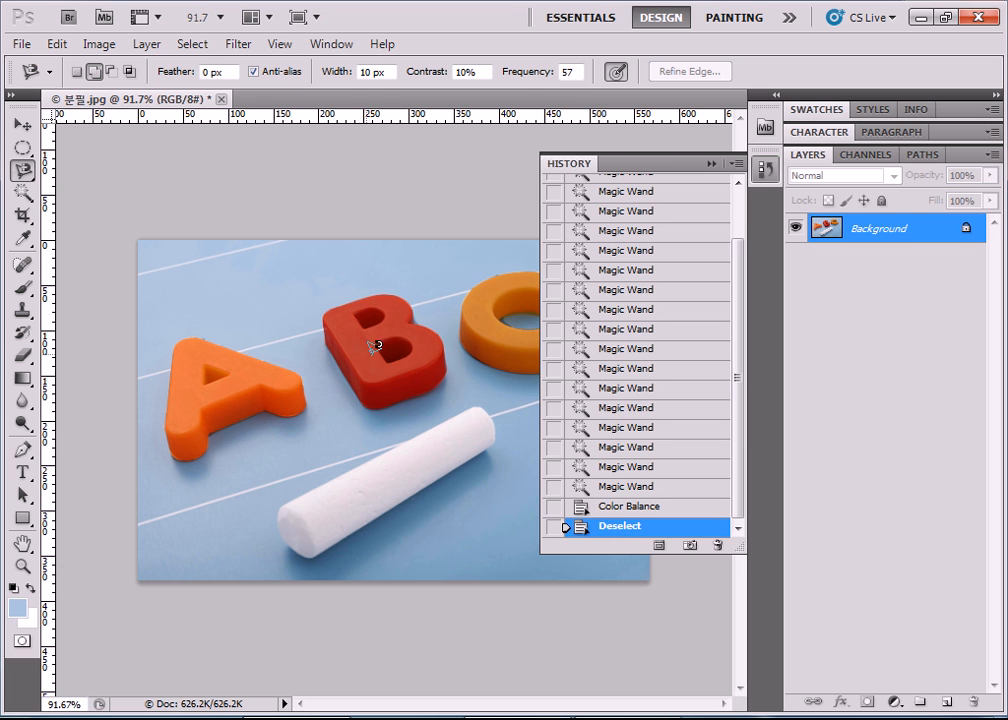
Step: Step back through the Magic Wand states to the first Deselect, restore the latest state and collapse the History
left_click(647, 216)
scroll(630, 222, "up", 3)
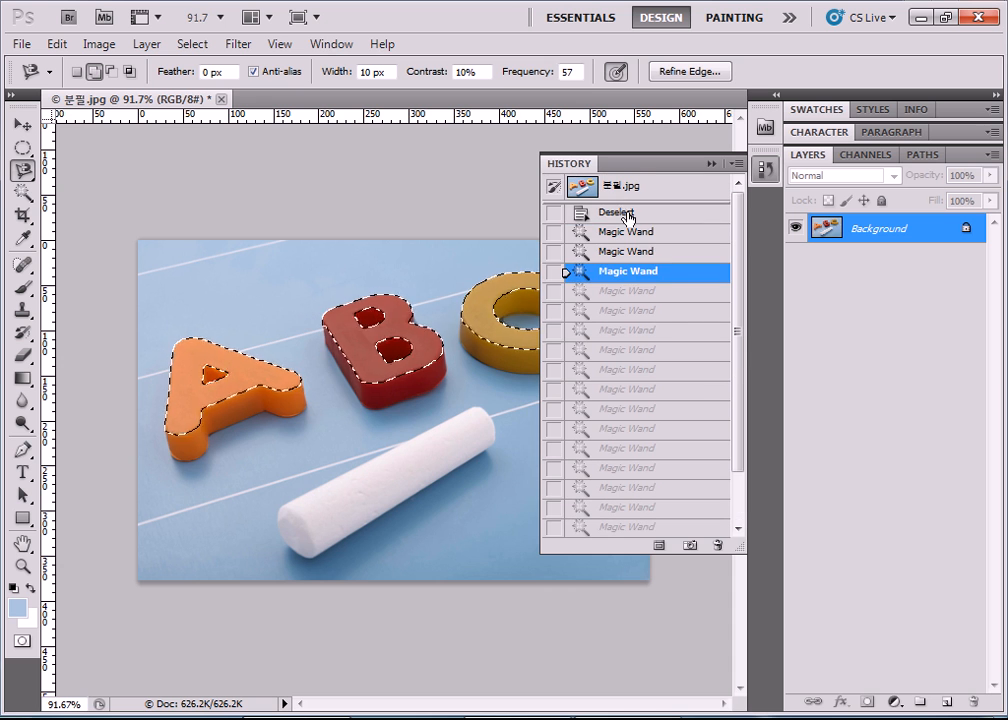
left_click(626, 213)
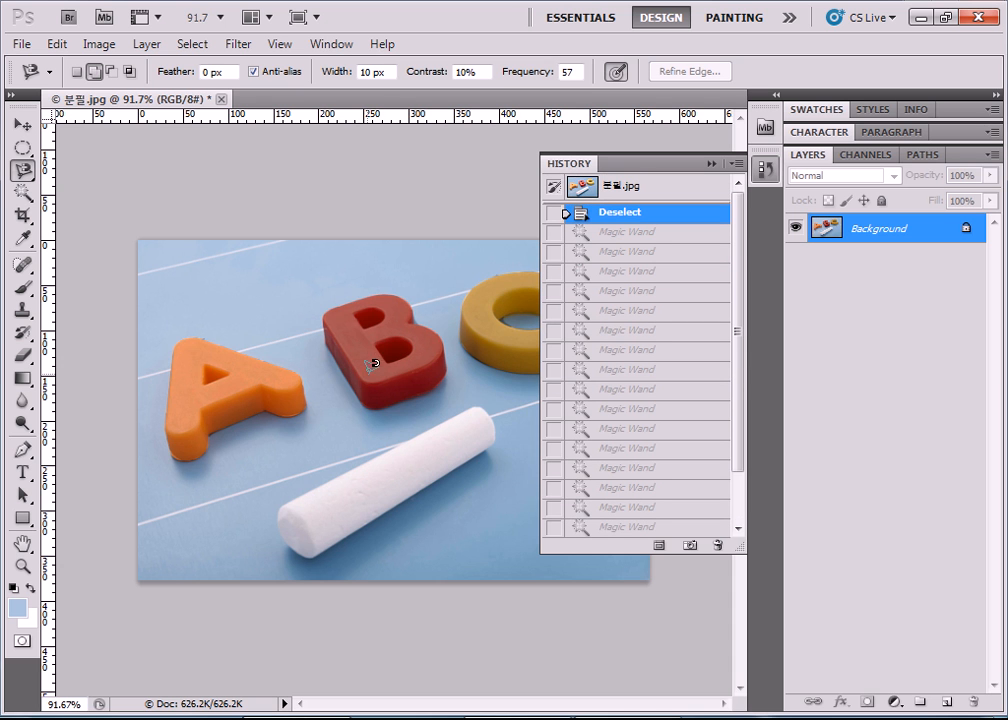
scroll(596, 344, "down", 5)
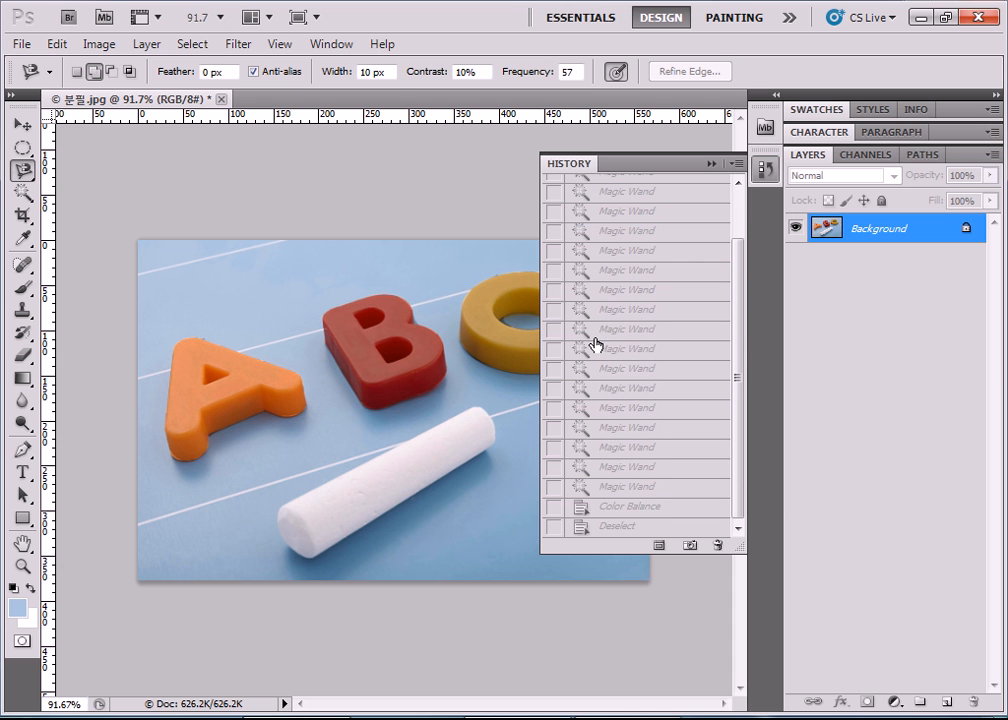
left_click(587, 530)
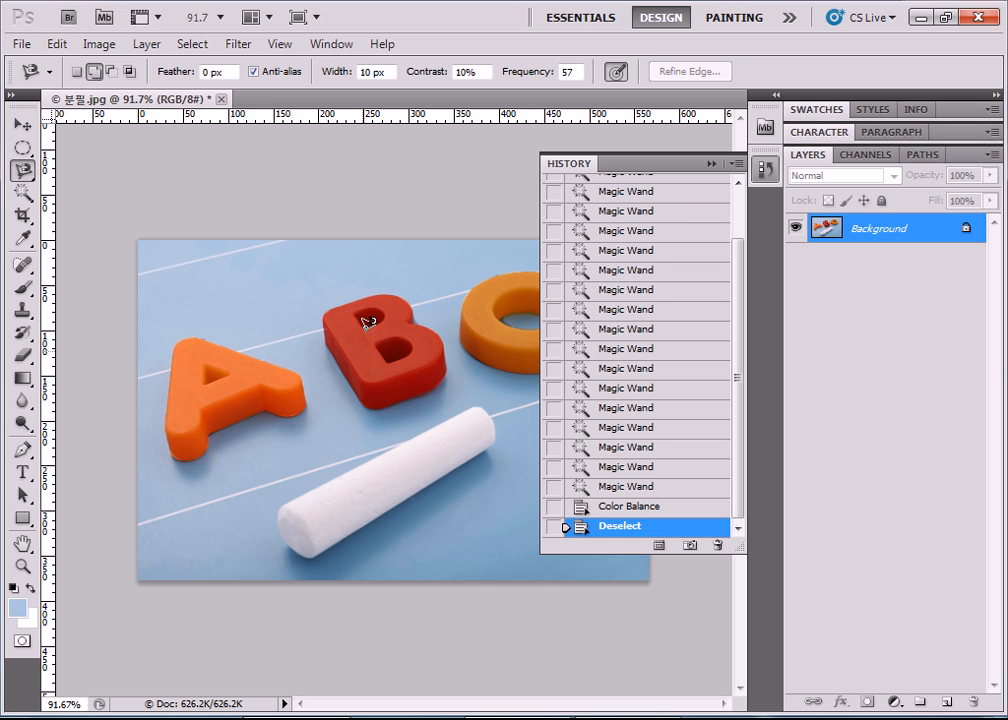
left_click(711, 164)
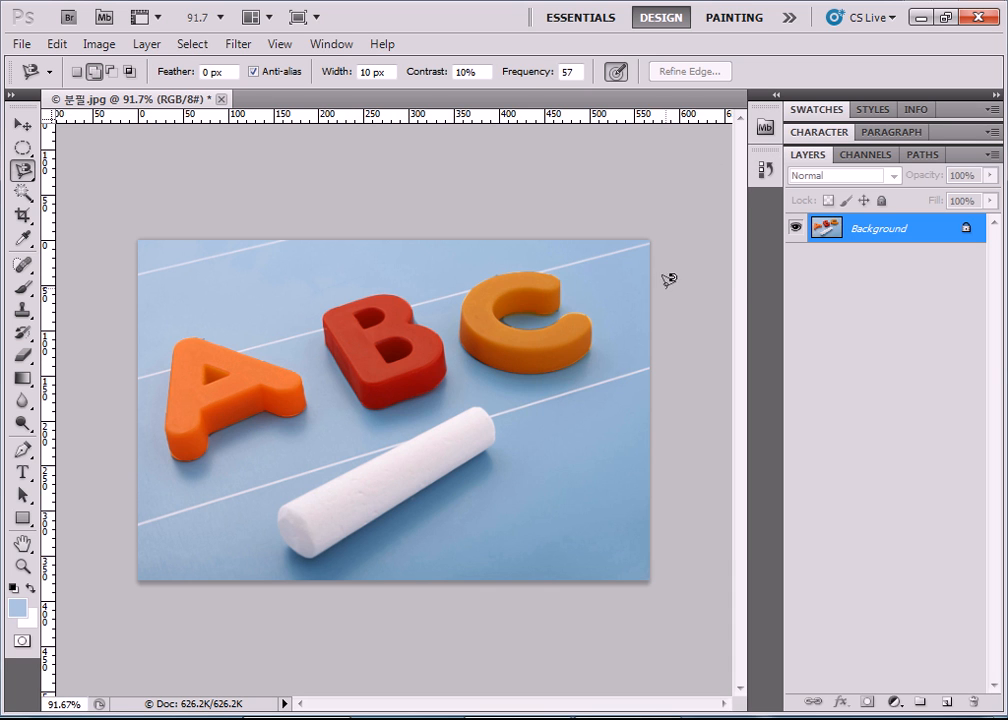
Step: Switch the toolbox to two columns and back to a single column, twice
left_click(776, 170)
left_click(776, 170)
left_click(12, 95)
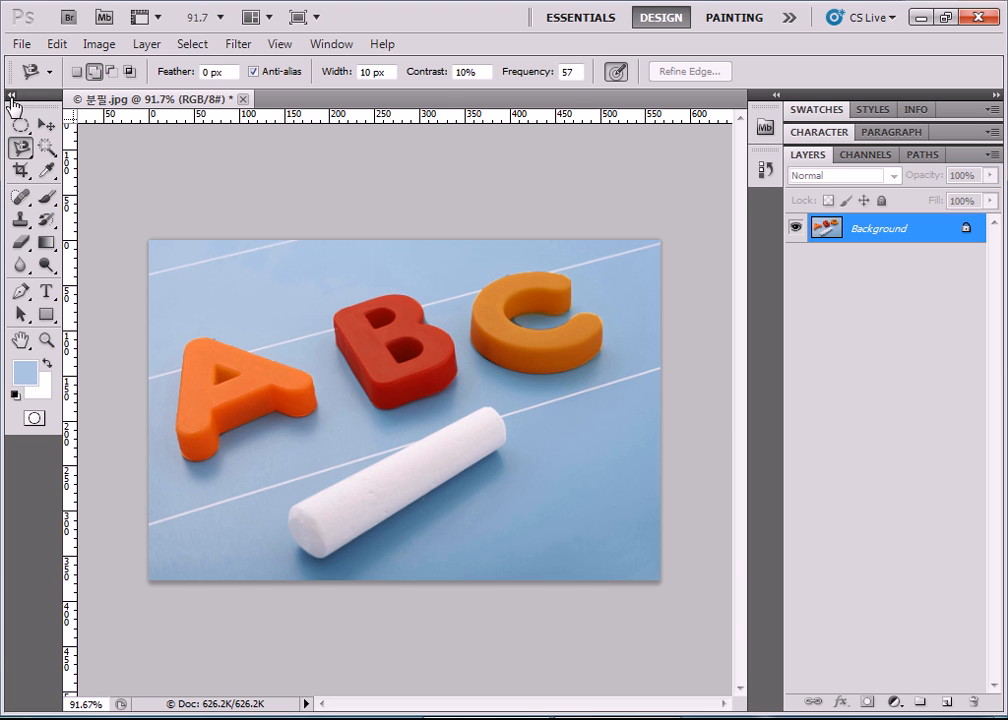
left_click(12, 95)
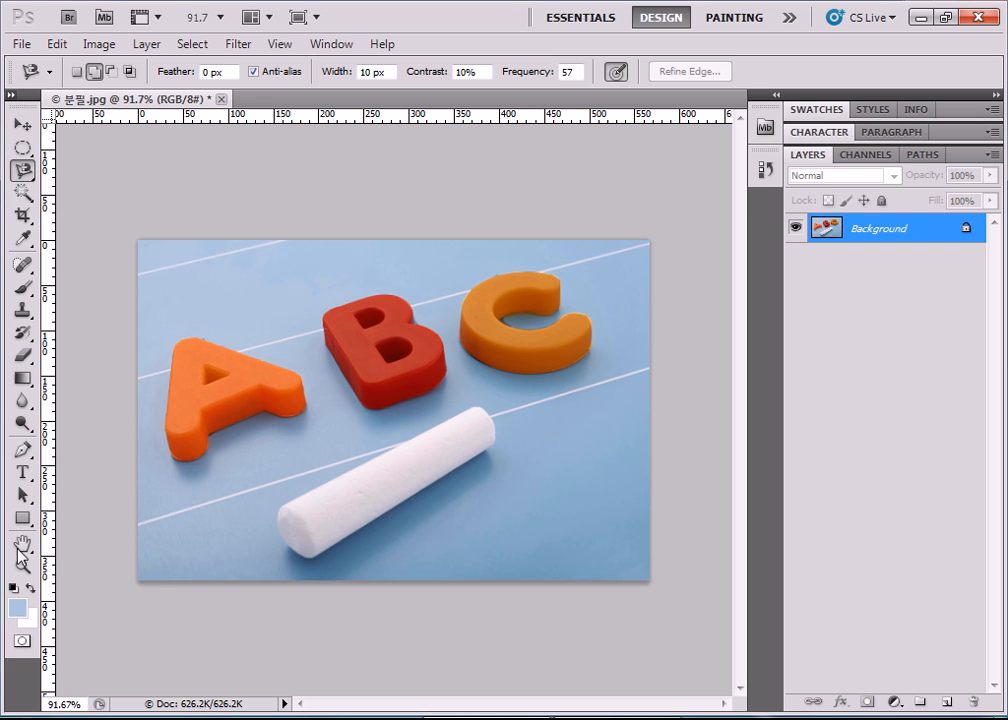
left_click(11, 96)
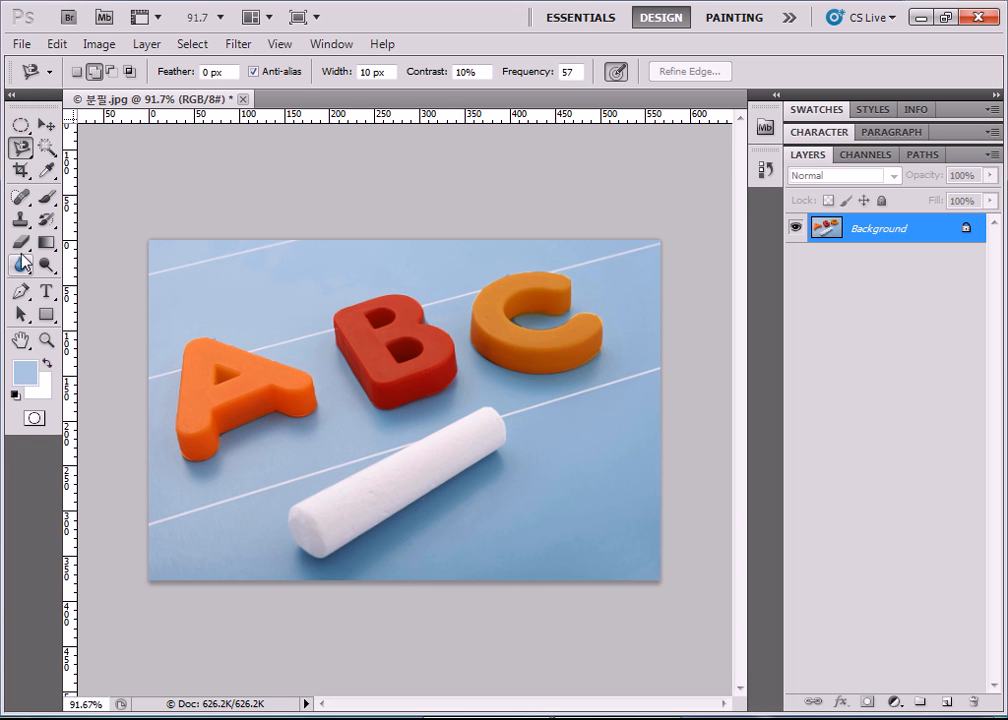
left_click(11, 96)
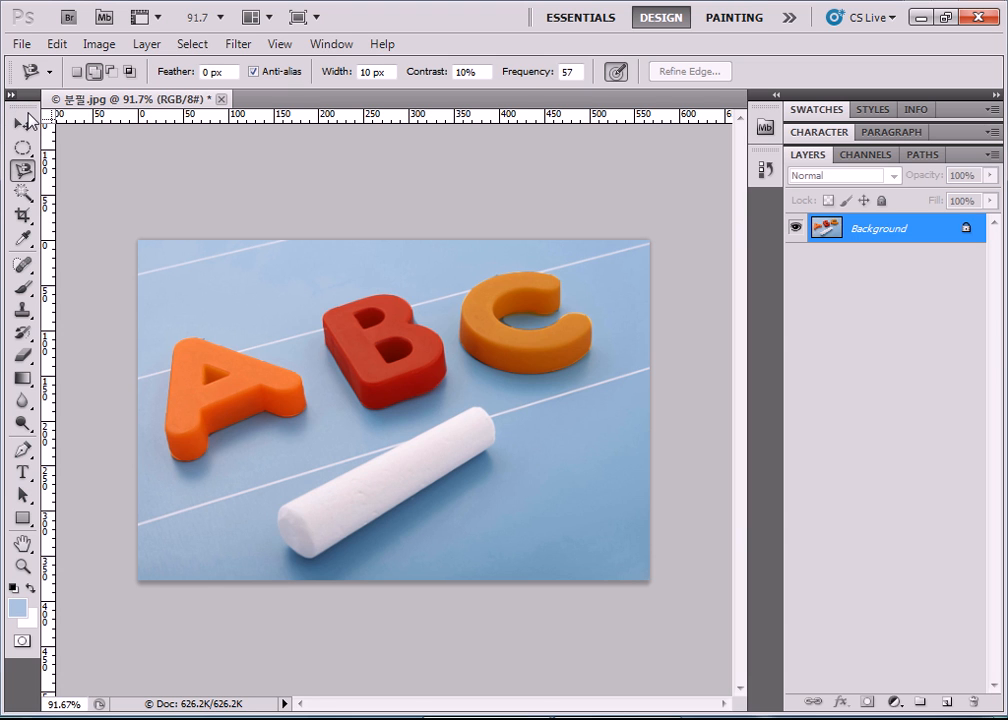
Step: Activate the Magic Wand, and return to the Magnetic Lasso to show the lasso tool variants
left_click(25, 195)
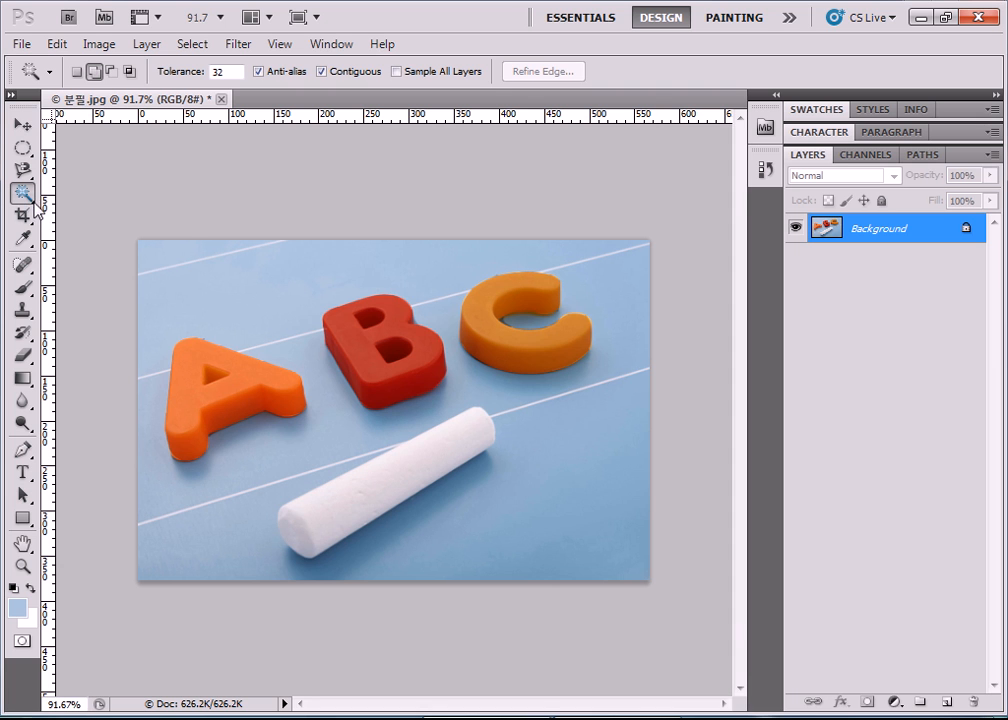
left_click(29, 198)
left_click(24, 174)
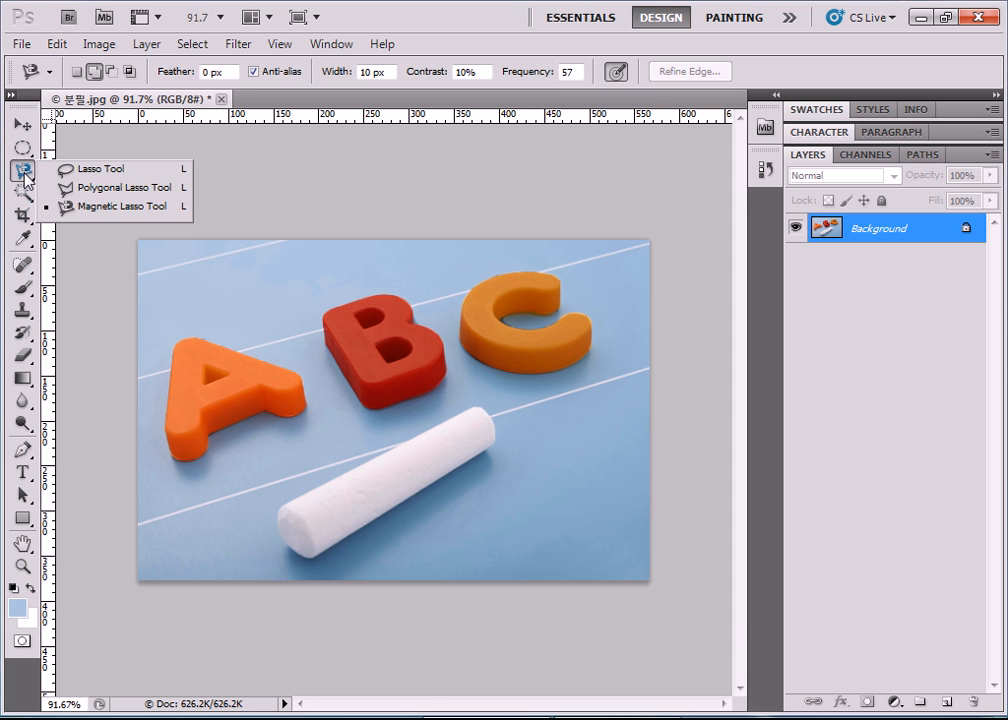
Step: Alternate between the Magic Wand and the Magnetic Lasso, showing the related tool variants of each
left_click(24, 192)
left_click(25, 194)
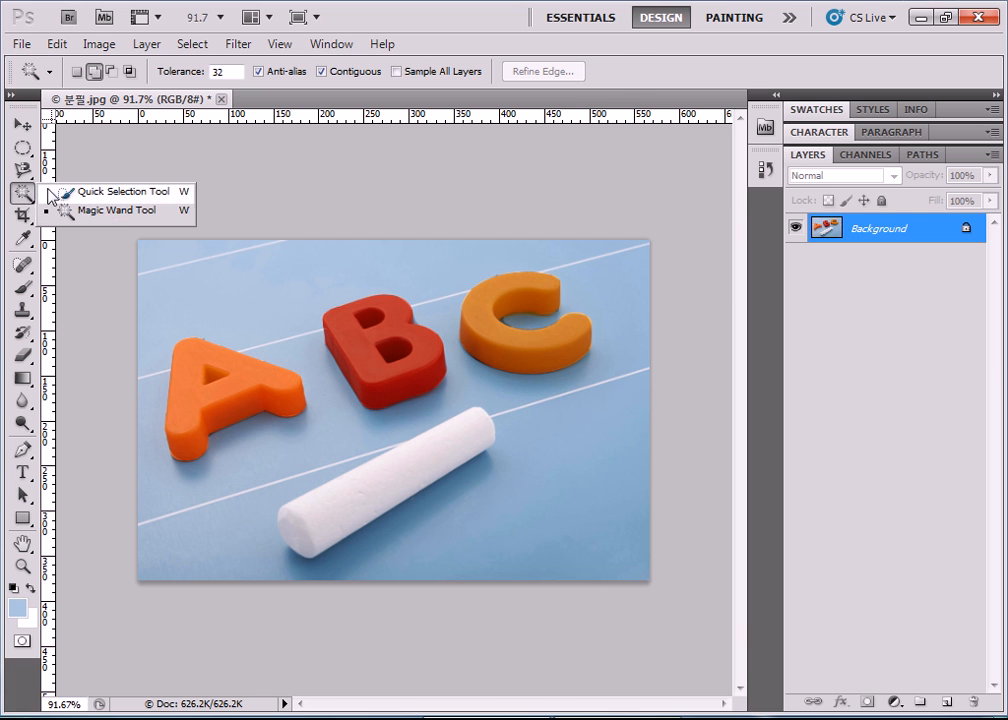
left_click(22, 170)
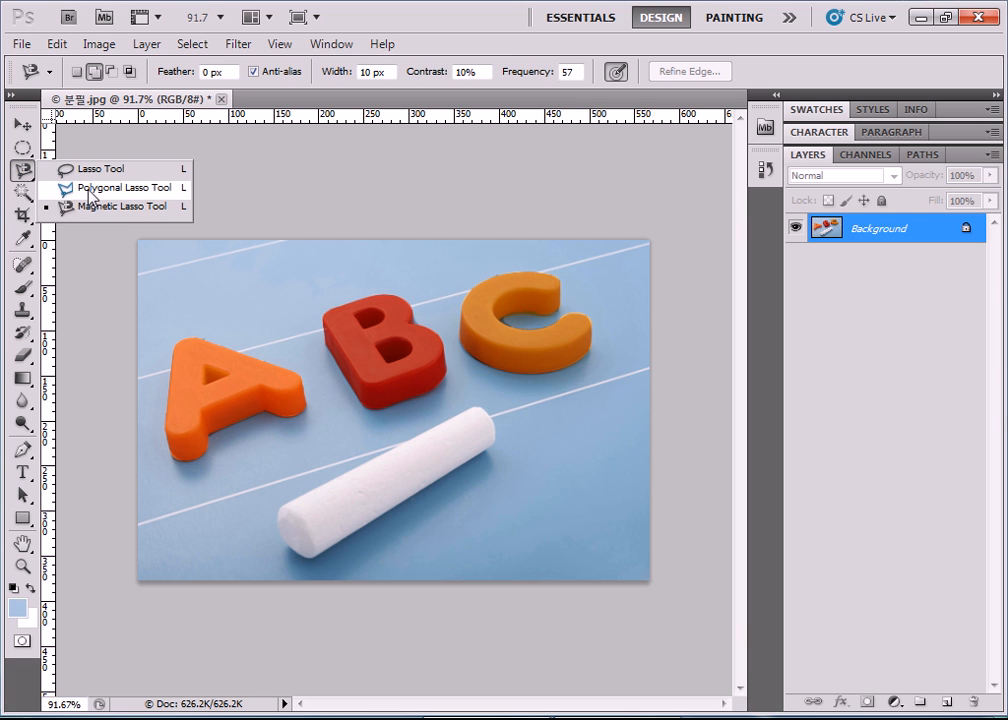
left_click(22, 193)
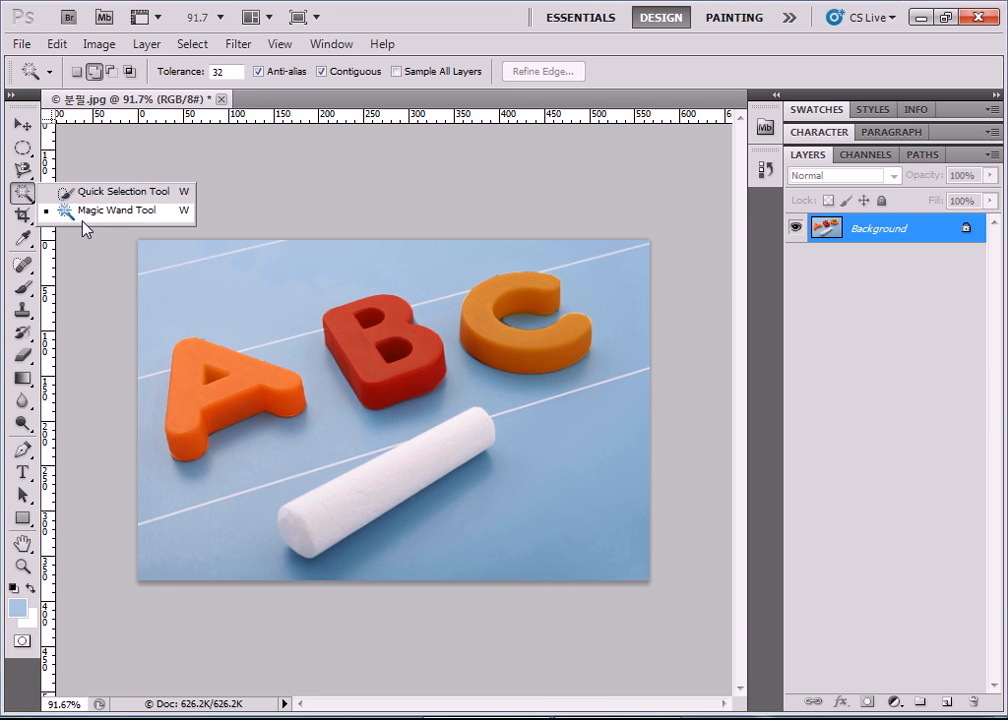
left_click(22, 170)
left_click(22, 195)
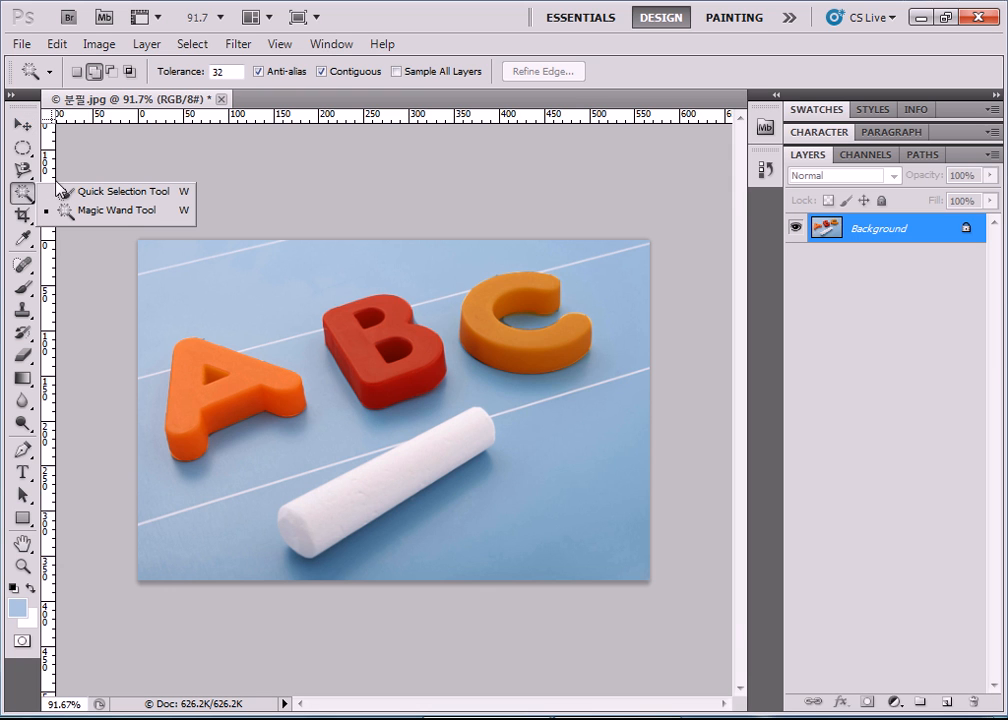
Step: Show the toolbox in two columns, alternate between Magnetic Lasso and Magic Wand, and return to one column with the Magic Wand
left_click(12, 95)
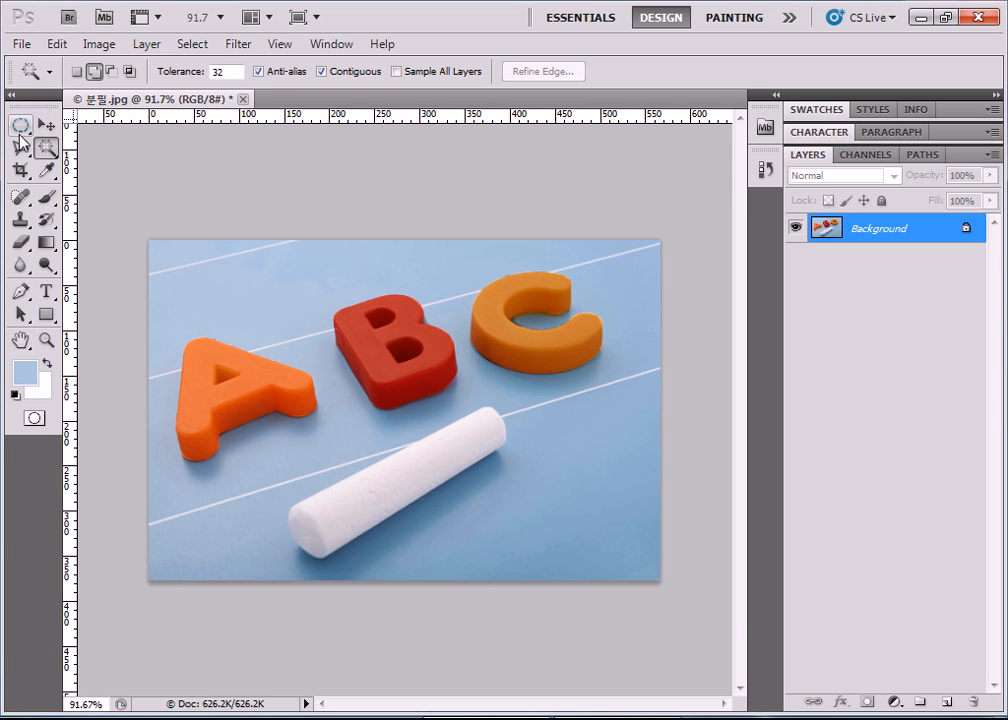
left_click(20, 147)
left_click(46, 147)
left_click(20, 147)
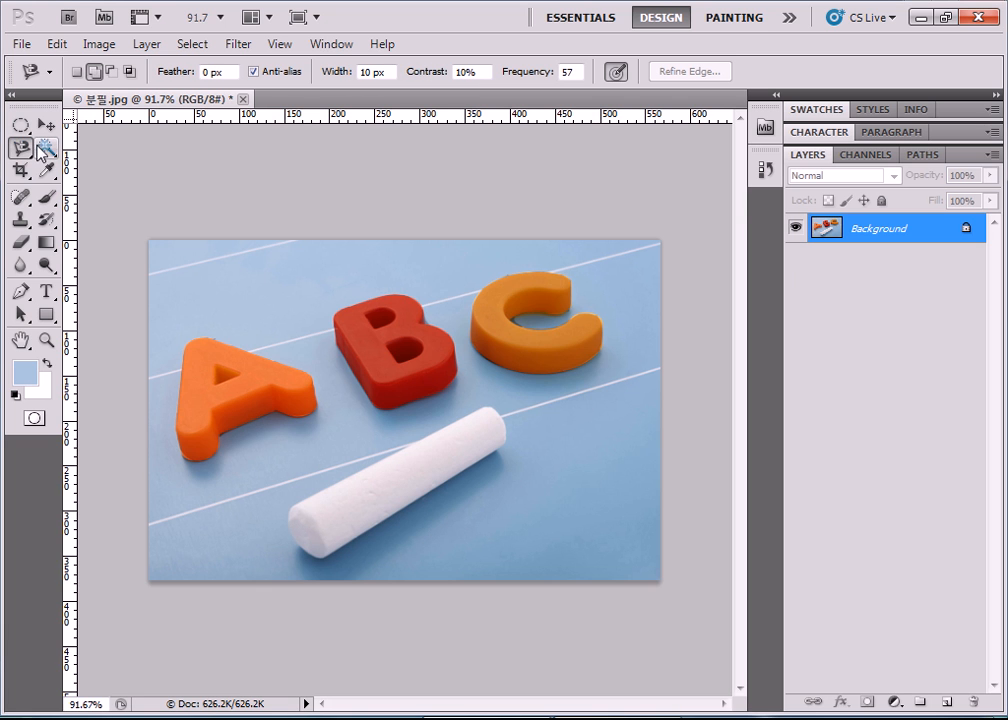
left_click(11, 95)
left_click(26, 195)
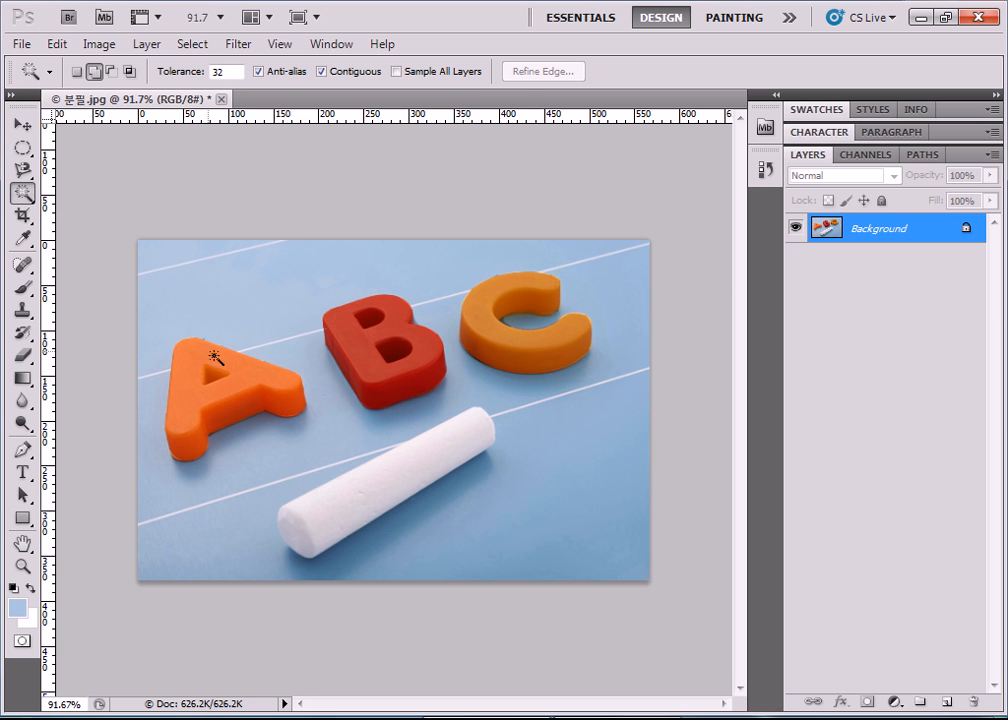
Step: Select the chalk's bright surface with the Magic Wand, switch to new-selection mode and resample several spots on the chalk
left_click(401, 466)
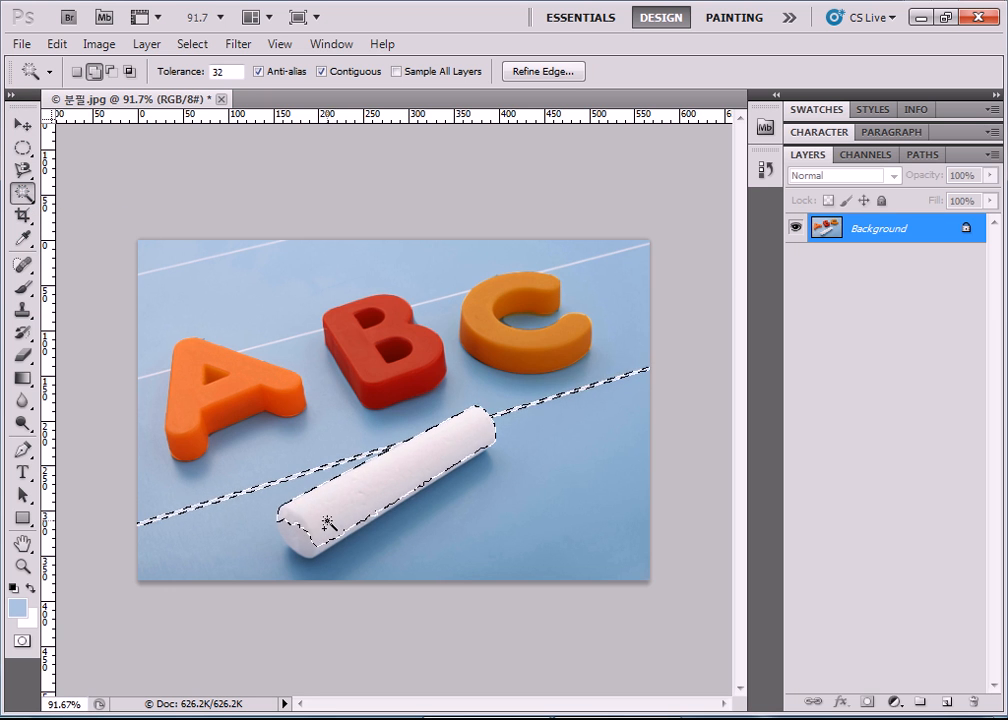
left_click(75, 73)
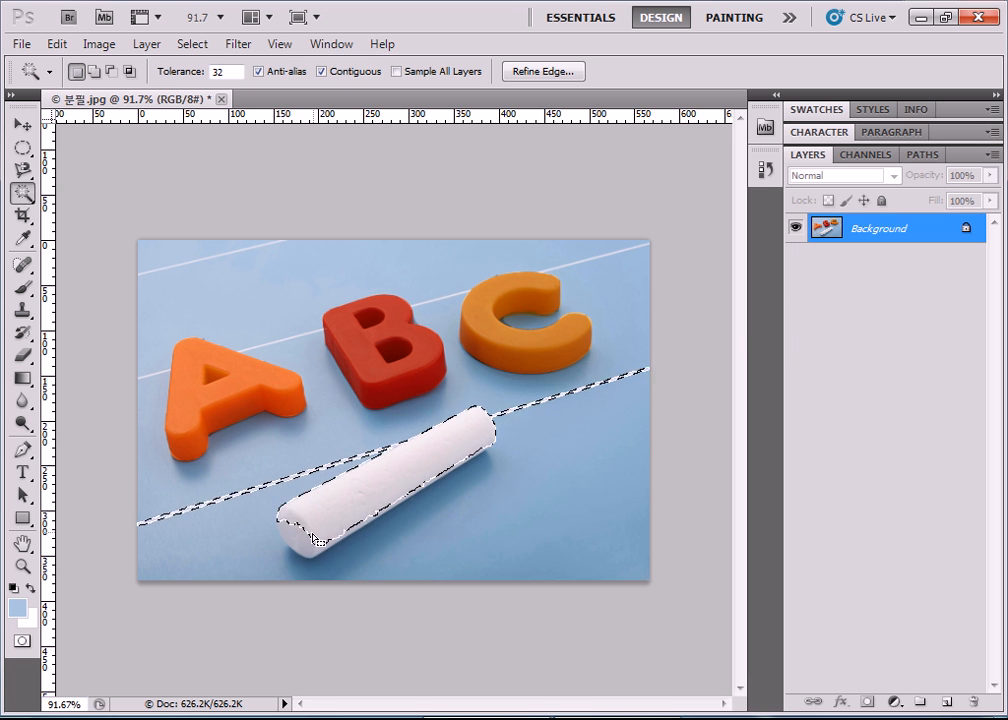
left_click(318, 523)
left_click(324, 512)
left_click(336, 497)
left_click(335, 499)
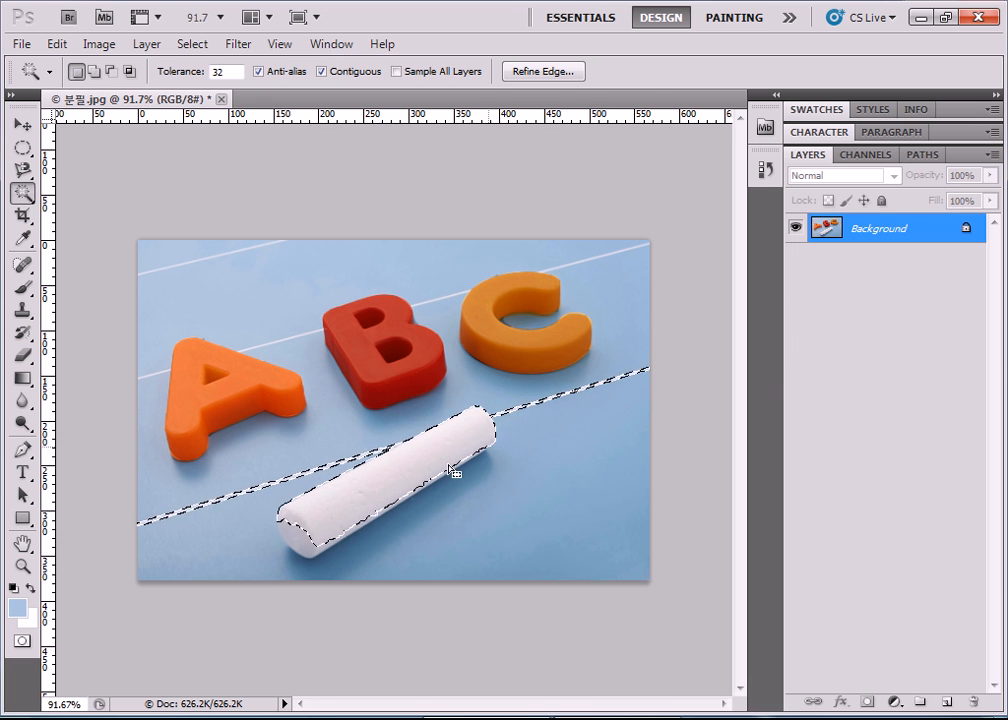
Step: Select the chalk's shaded end and underside with the Magic Wand, undo it, and sample the end again
left_click(303, 541)
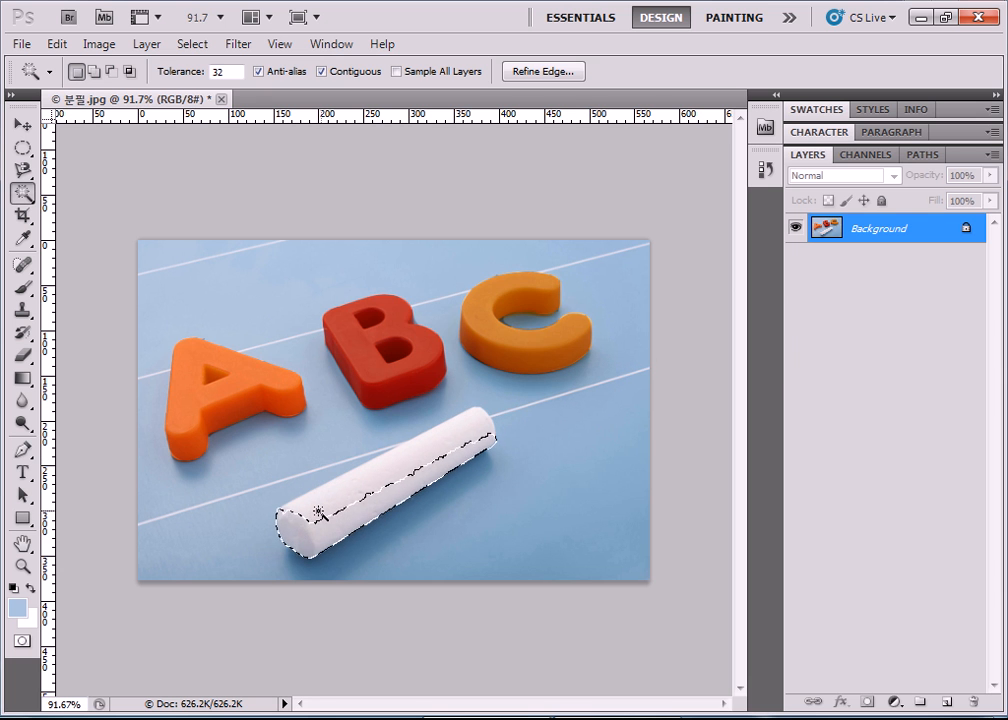
key("ctrl+z")
left_click(304, 542)
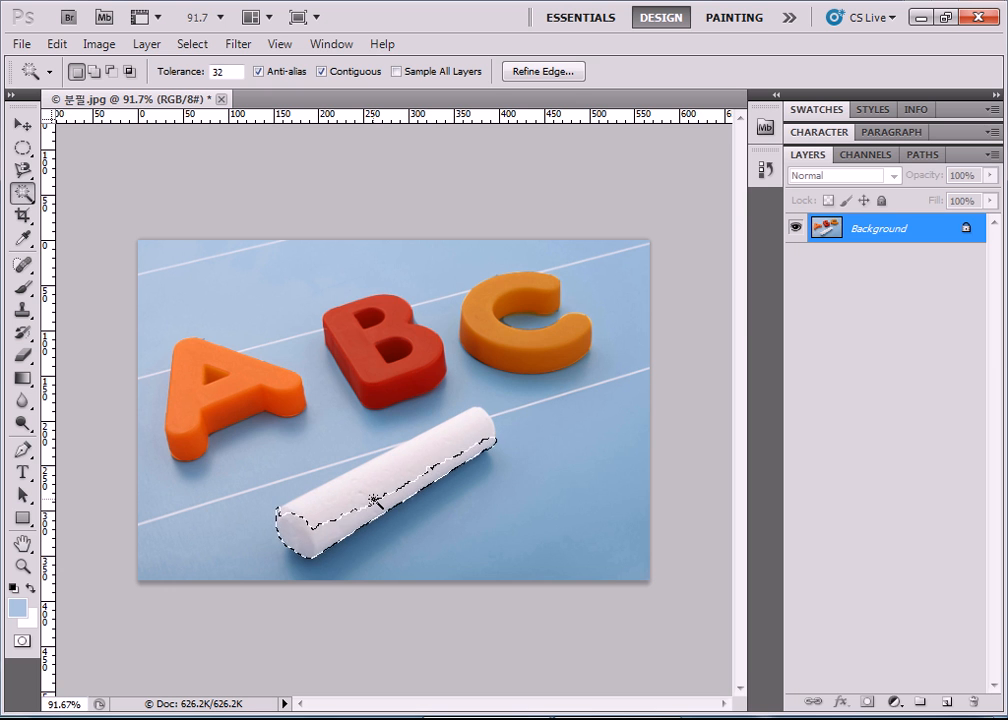
Step: Activate the Magnetic Lasso in new-selection mode, clear the existing selection and discard the trial outlines around the chalk
left_click(23, 170)
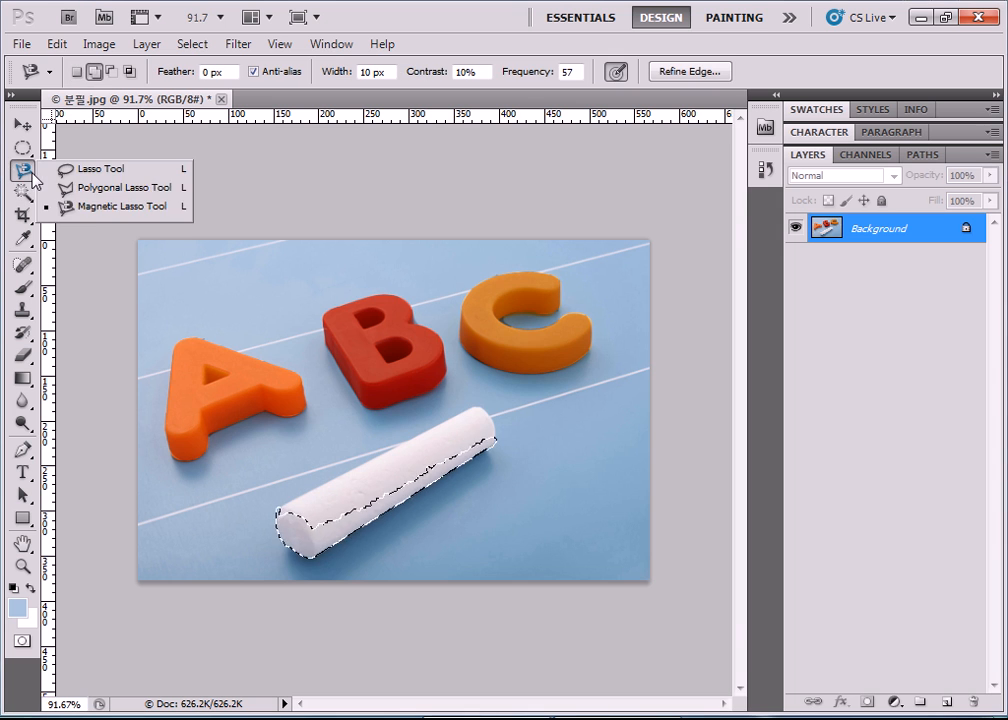
left_click(95, 208)
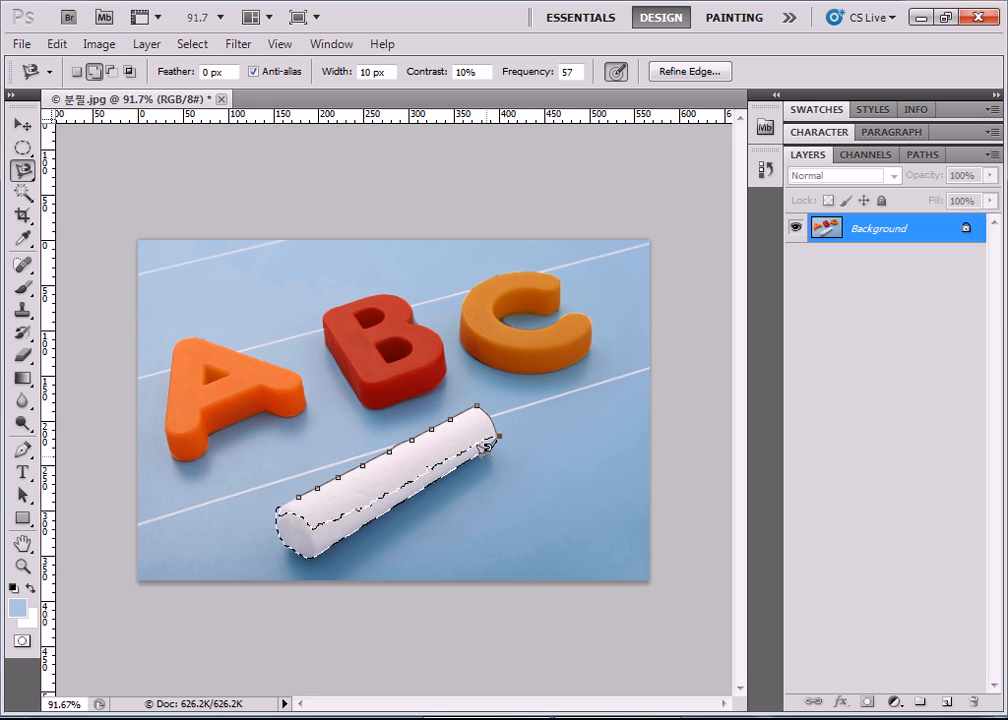
key("Escape")
left_click(75, 73)
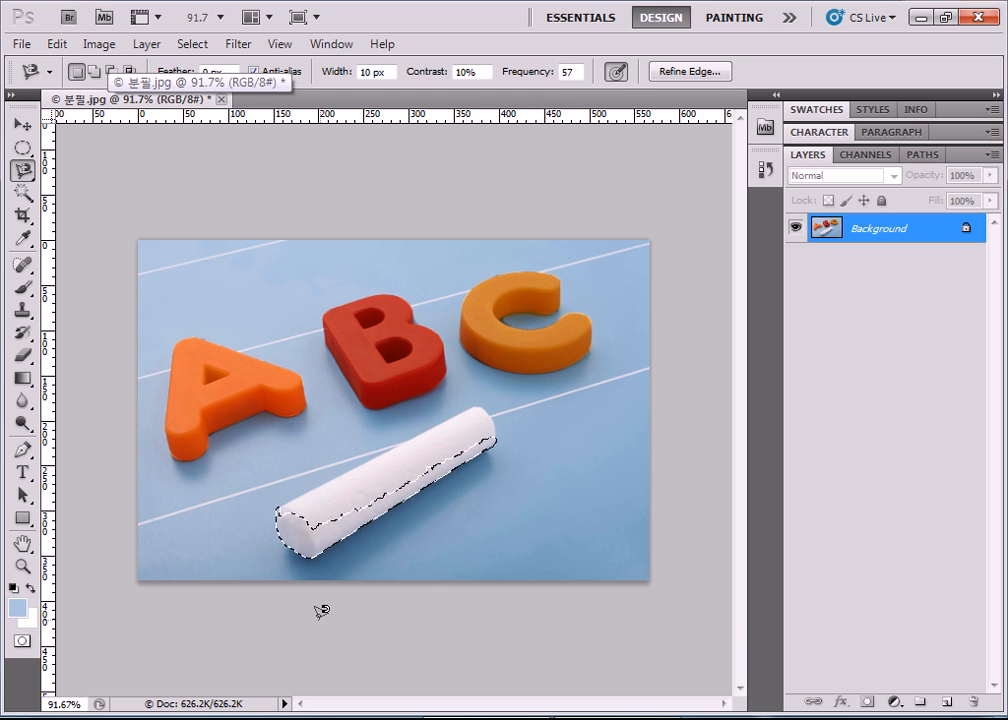
key("ctrl+d")
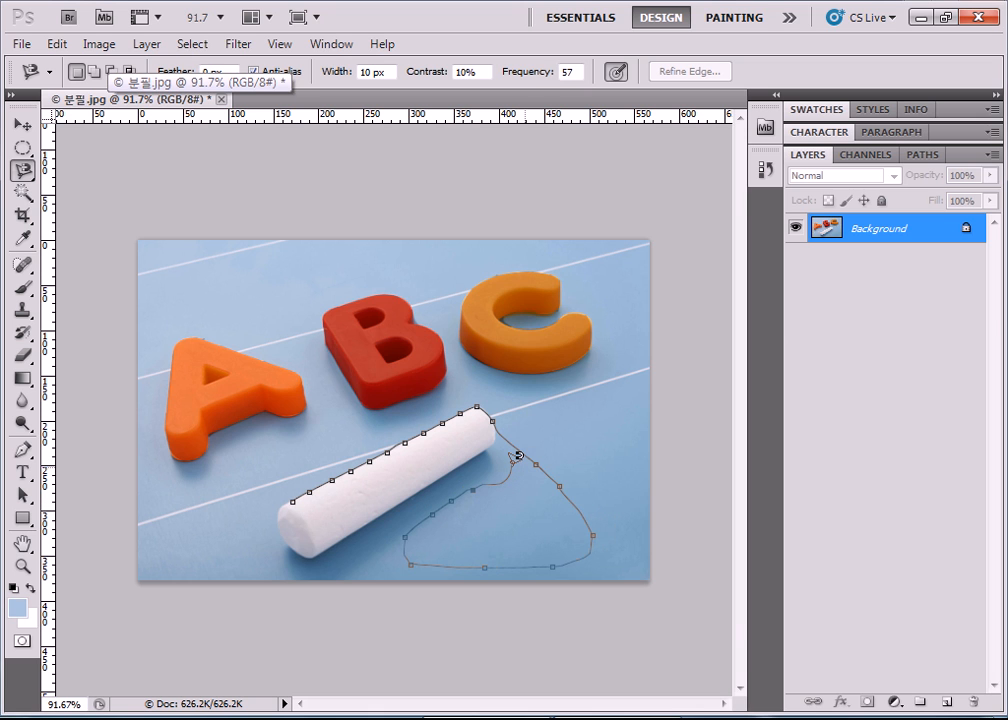
key("Escape")
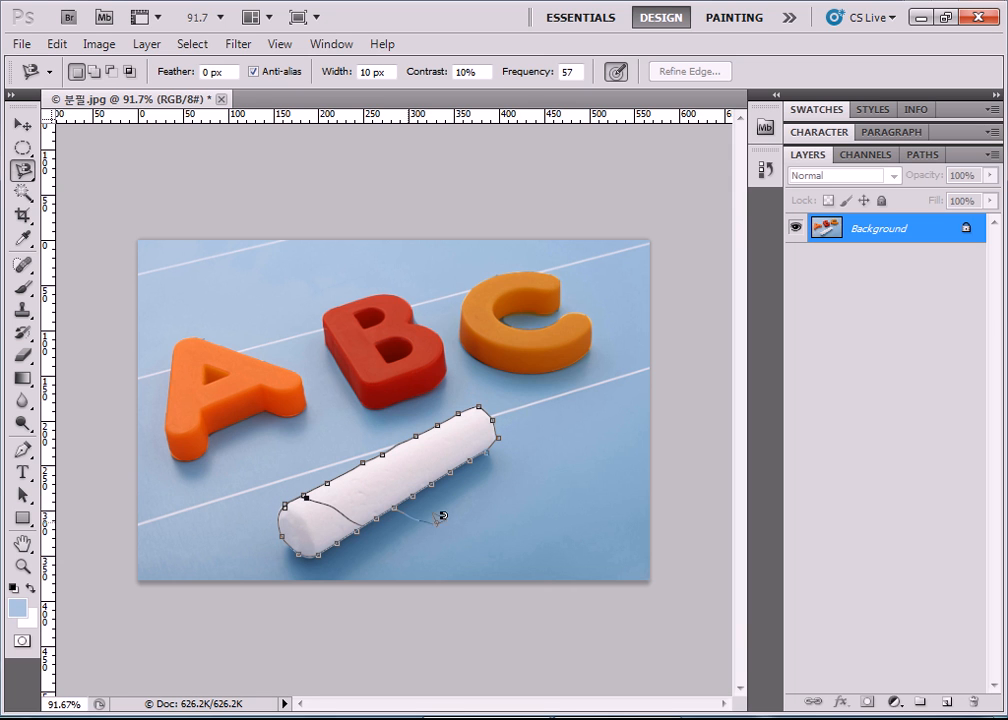
Step: Select the chalk by tracing its outline with the Magnetic Lasso, redoing the trace to replace the first rough selection
left_click(300, 489)
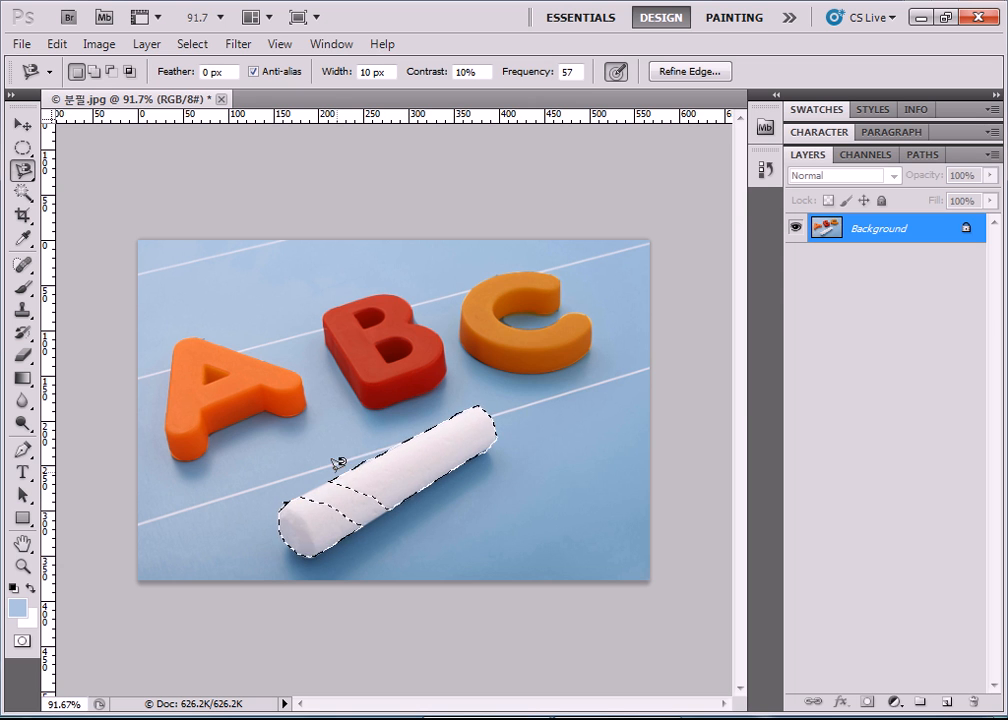
left_click(292, 491)
left_click(290, 497)
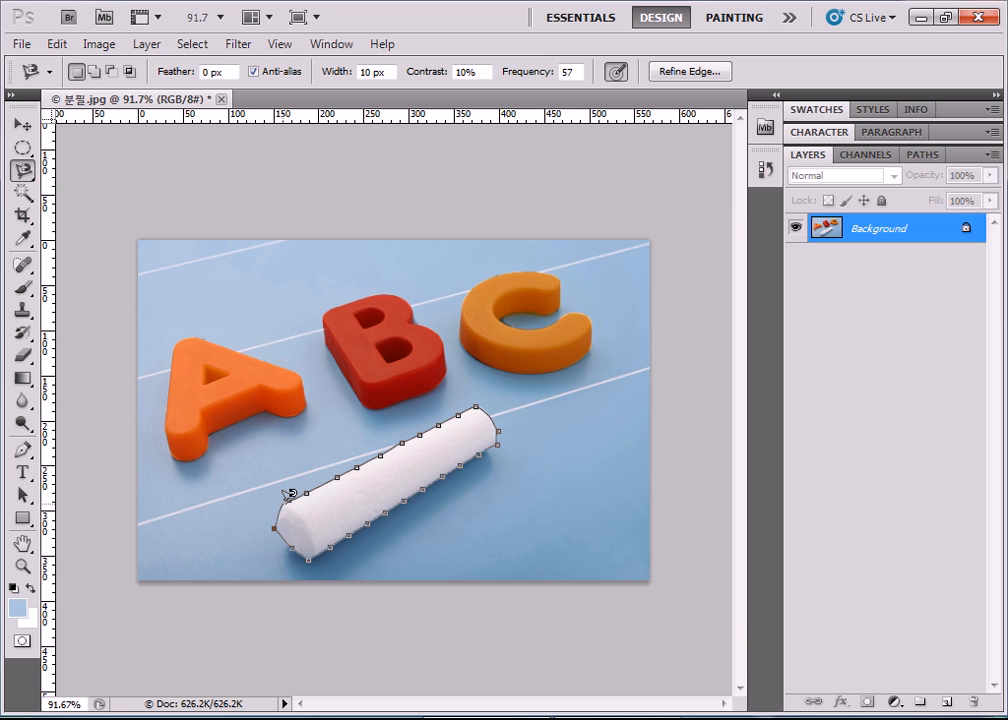
left_click(291, 494)
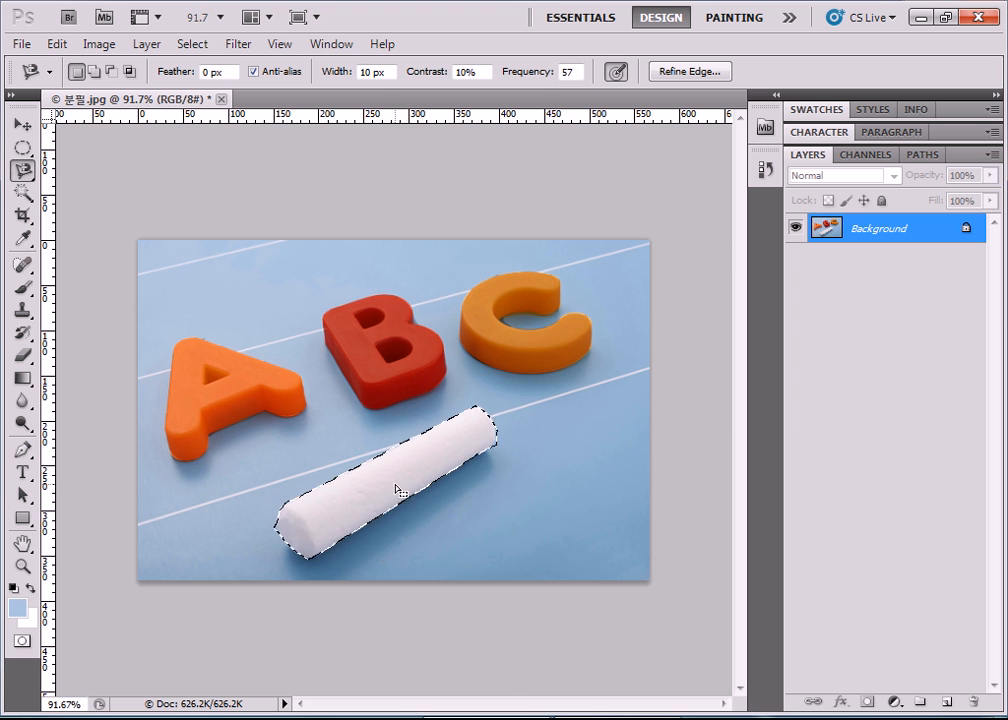
Step: Examine the chalk's selection edge up close, especially around its lower end, and return to the view of the whole image
key("alt")
scroll(397, 474, "up", 4)
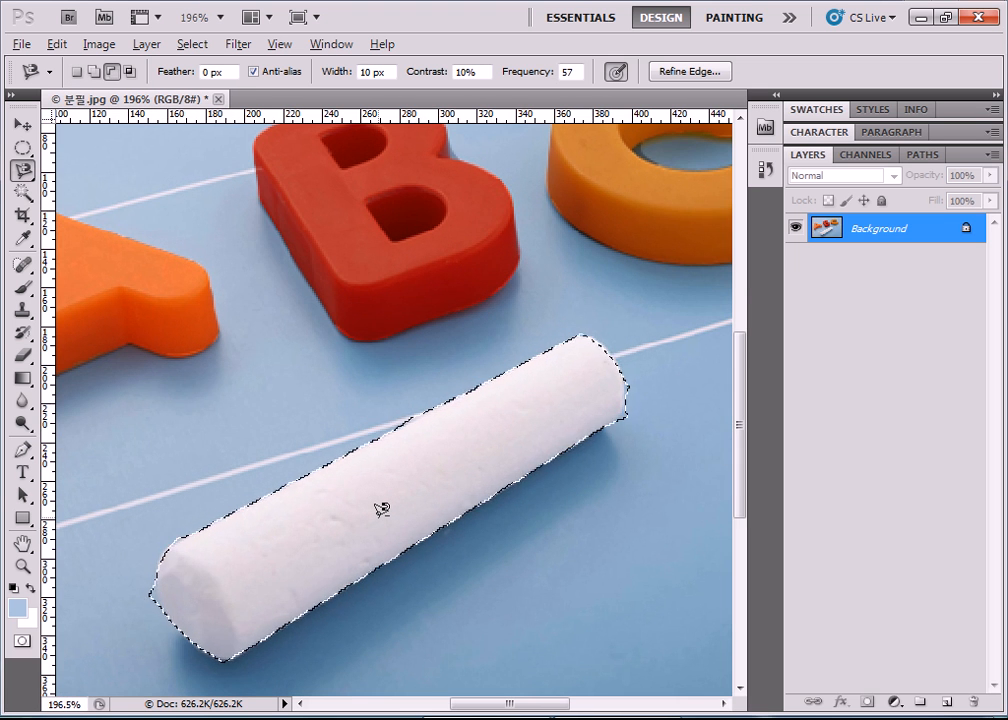
scroll(381, 510, "up", 3)
scroll(381, 510, "down", 3)
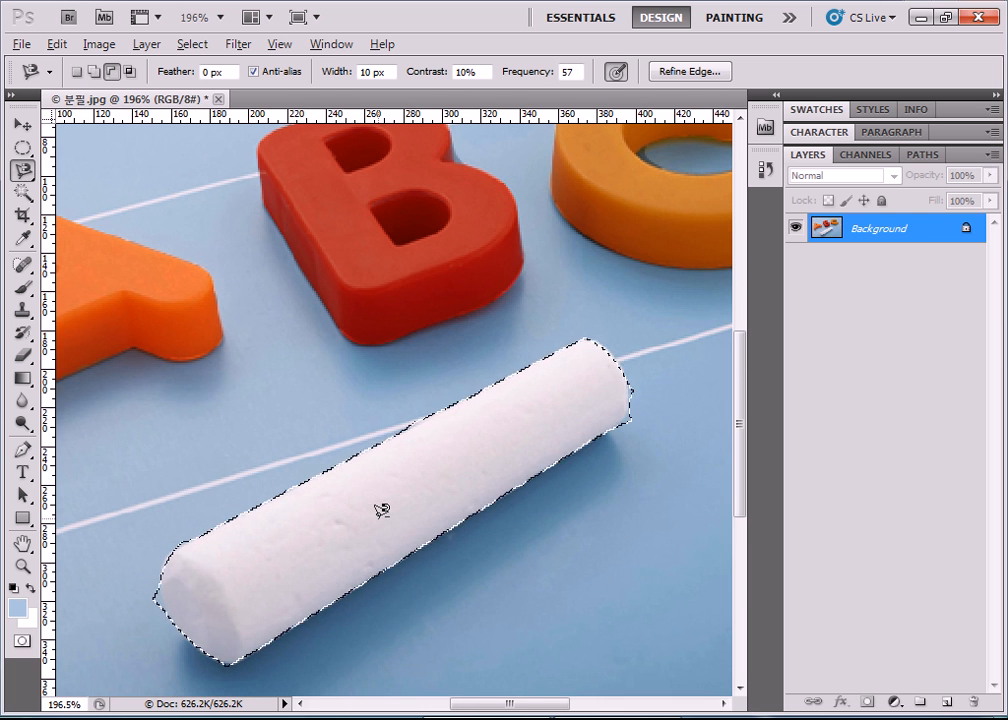
scroll(378, 506, "up", 1)
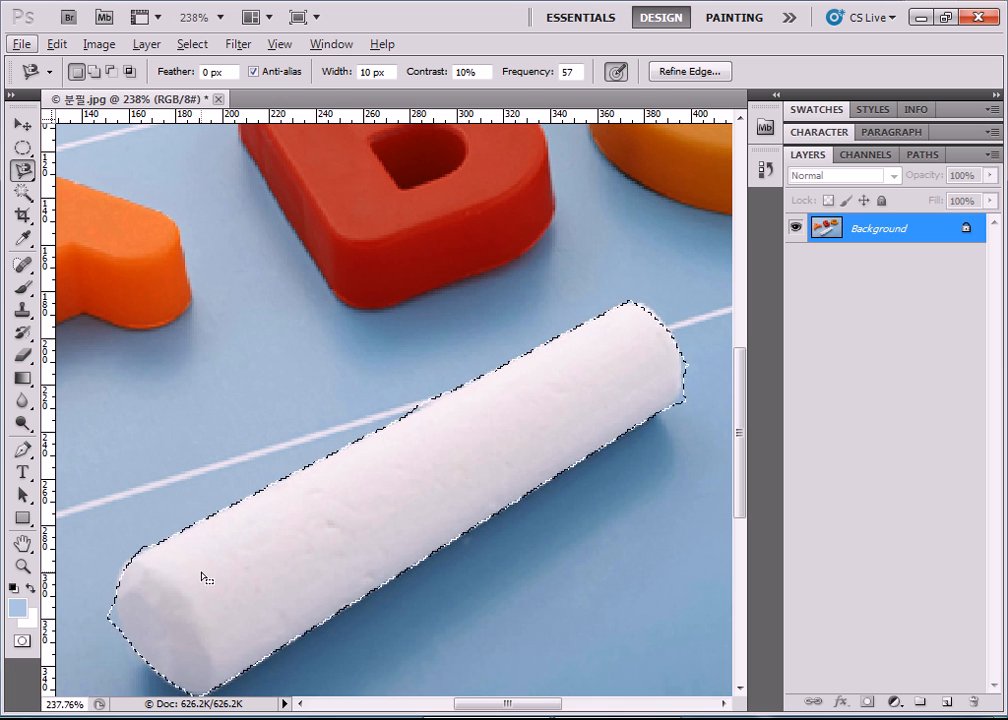
scroll(202, 576, "down", 3)
scroll(198, 578, "down", 3)
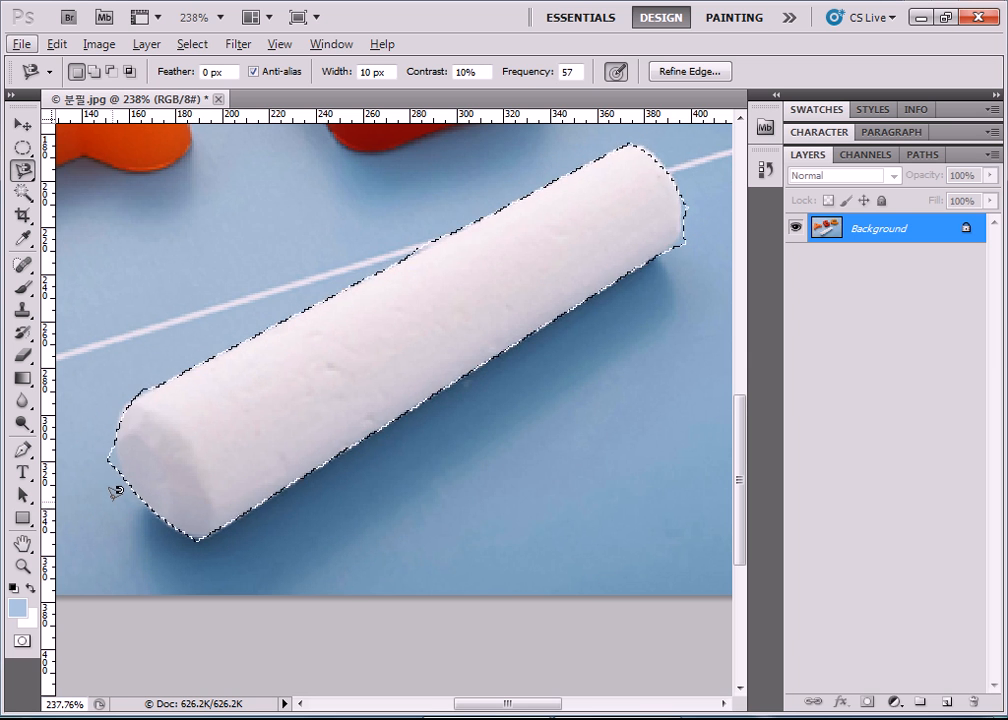
scroll(151, 441, "down", 2)
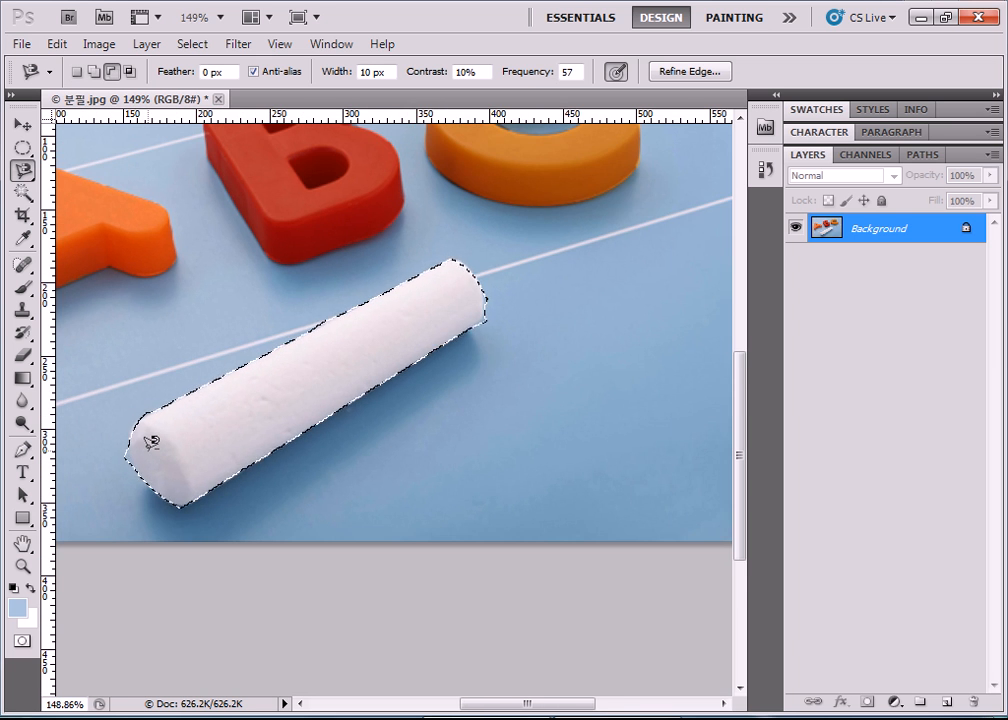
scroll(150, 441, "down", 2)
scroll(151, 441, "up", 5)
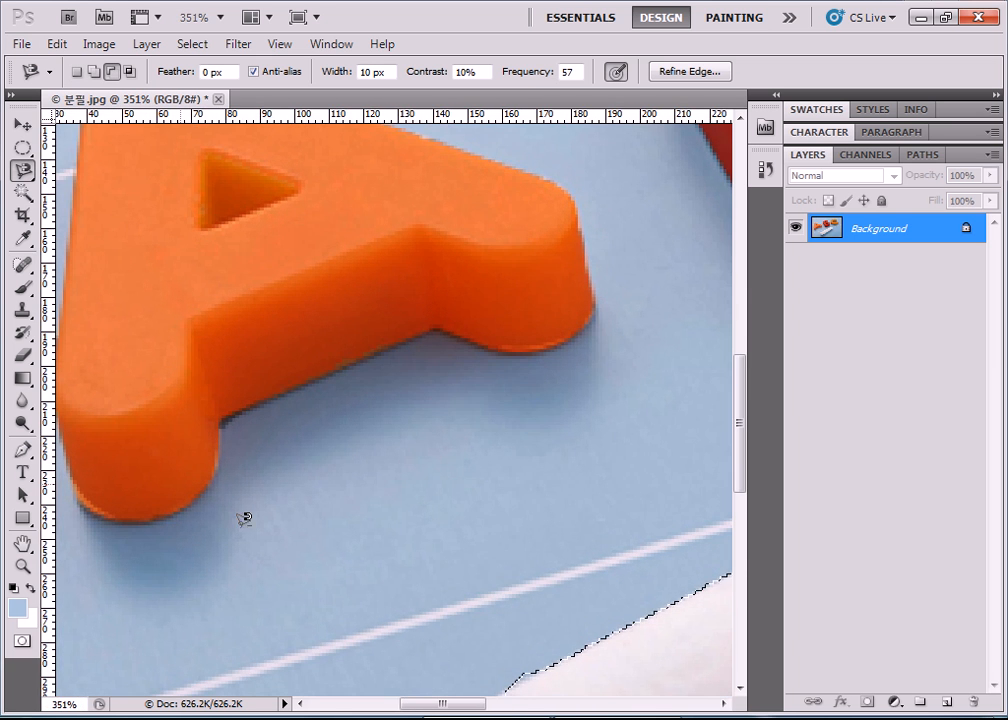
mouse_move(473, 706)
left_mouse_down()
mouse_move(529, 706)
mouse_move(488, 706)
left_mouse_up()
scroll(500, 626, "down", 8)
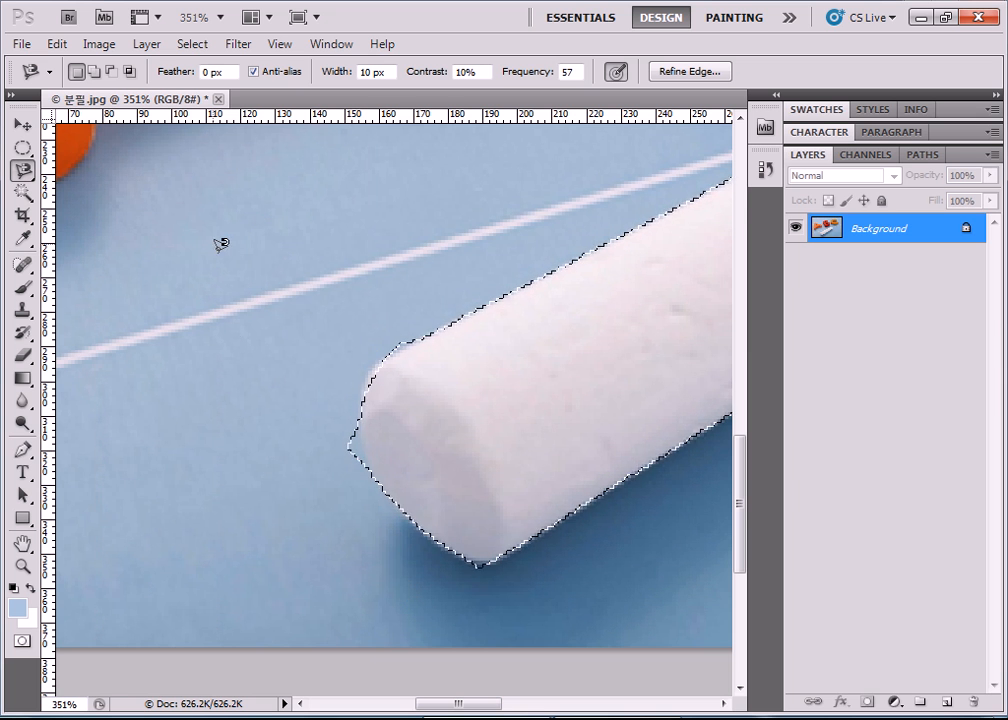
scroll(221, 244, "down", 5, "alt")
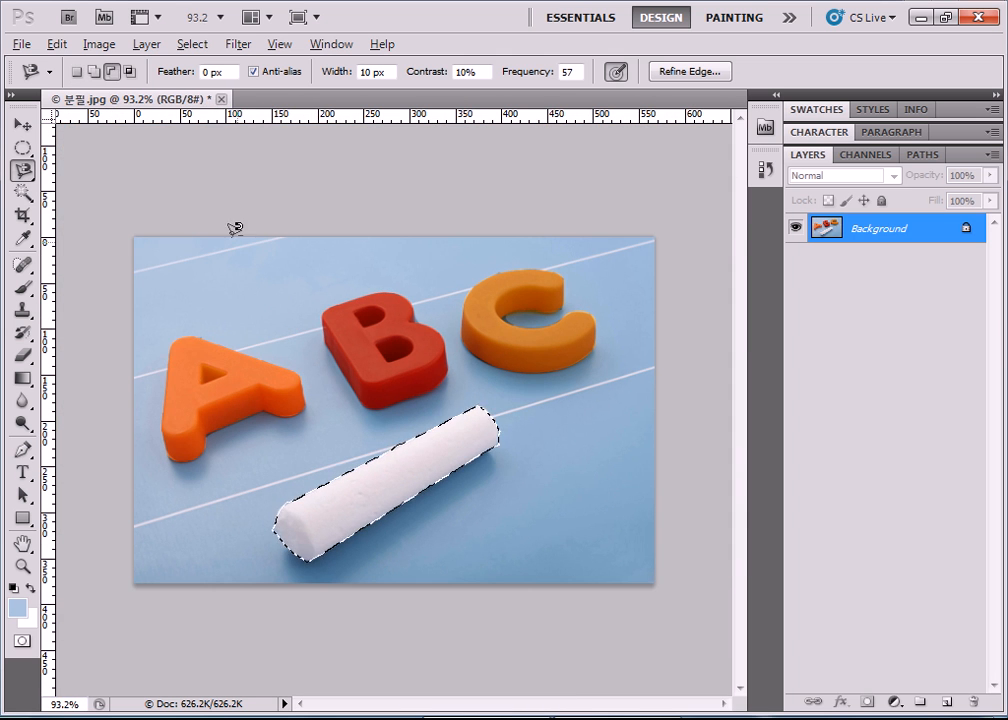
Step: Recolor the selected chalk pink using Color Balance with levels +100, -100 and 0 on the midtones, and deselect it
left_click(100, 46)
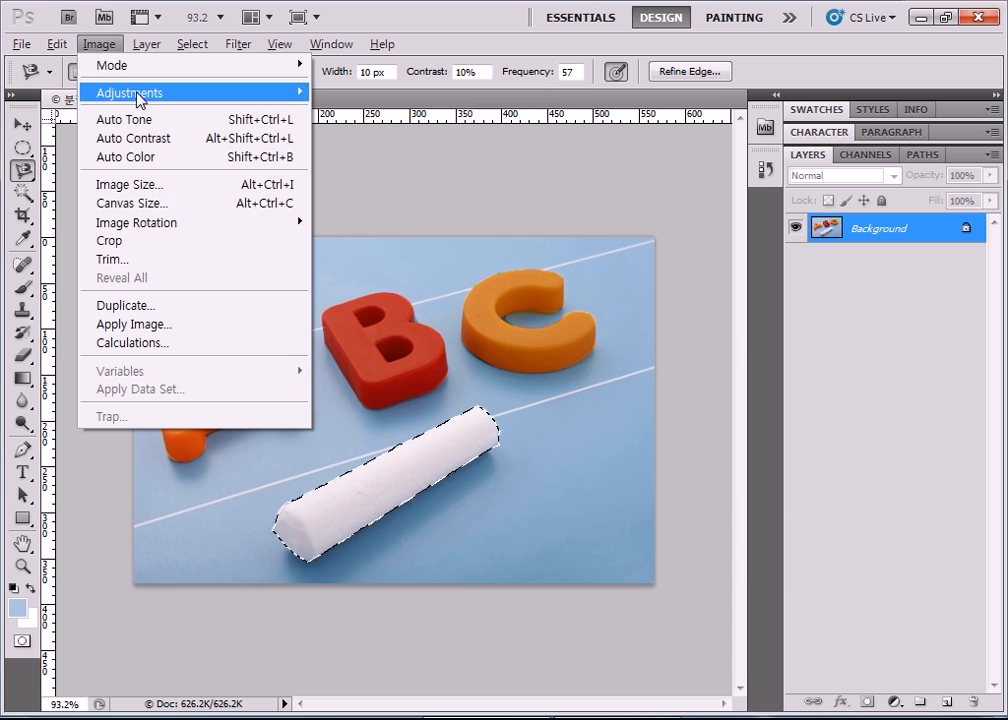
mouse_move(138, 97)
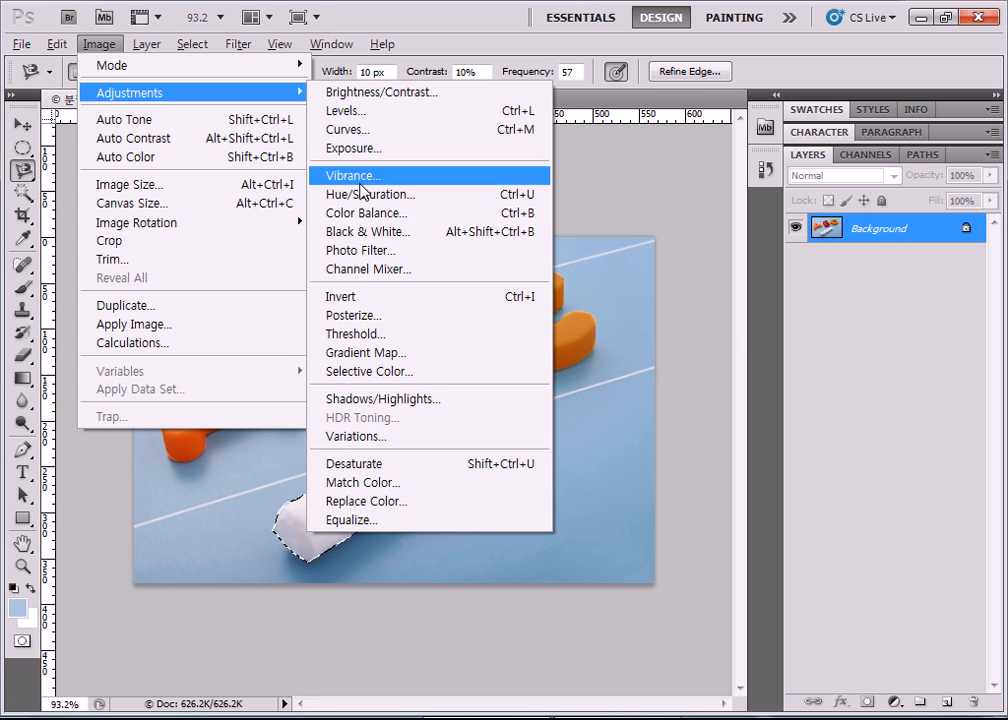
left_click(364, 213)
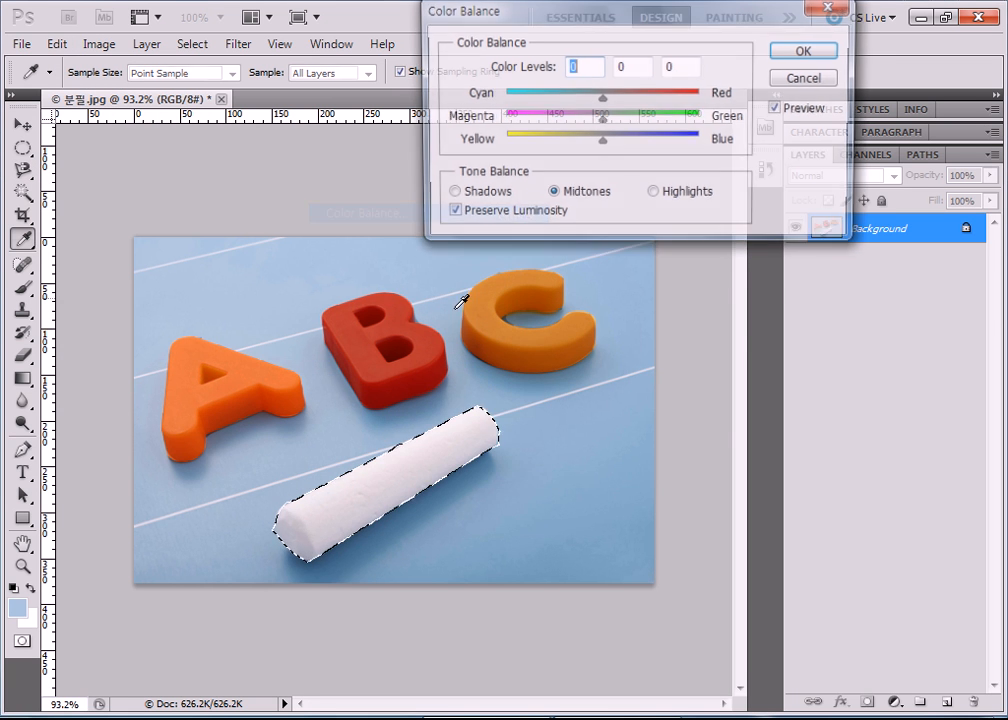
left_click_drag(603, 99, 715, 112)
left_click_drag(601, 124, 470, 122)
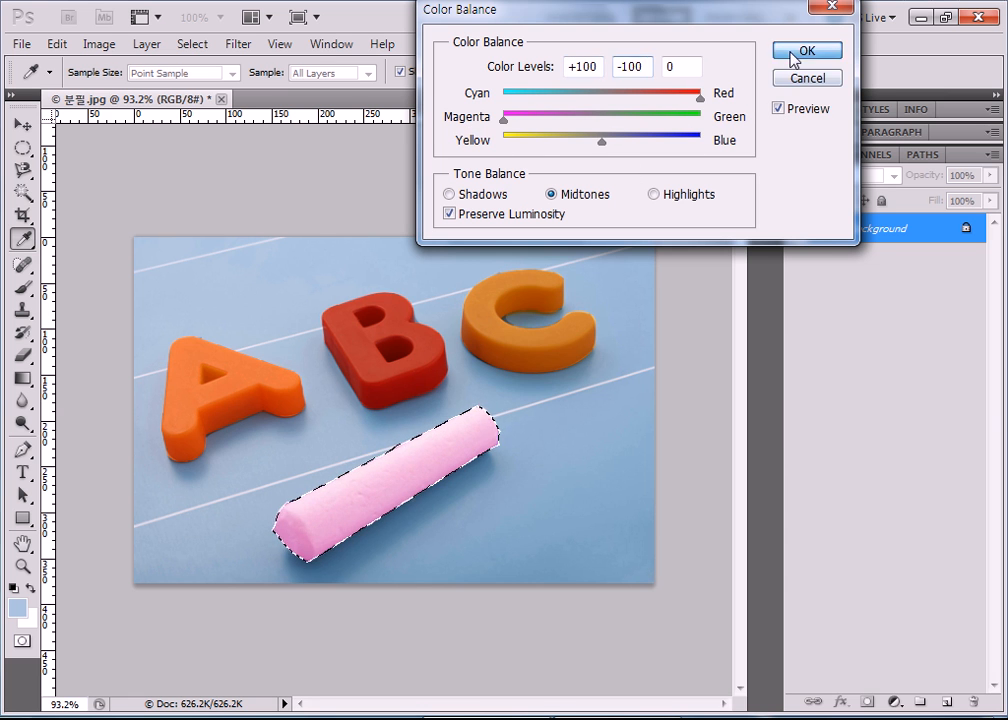
left_click(792, 52)
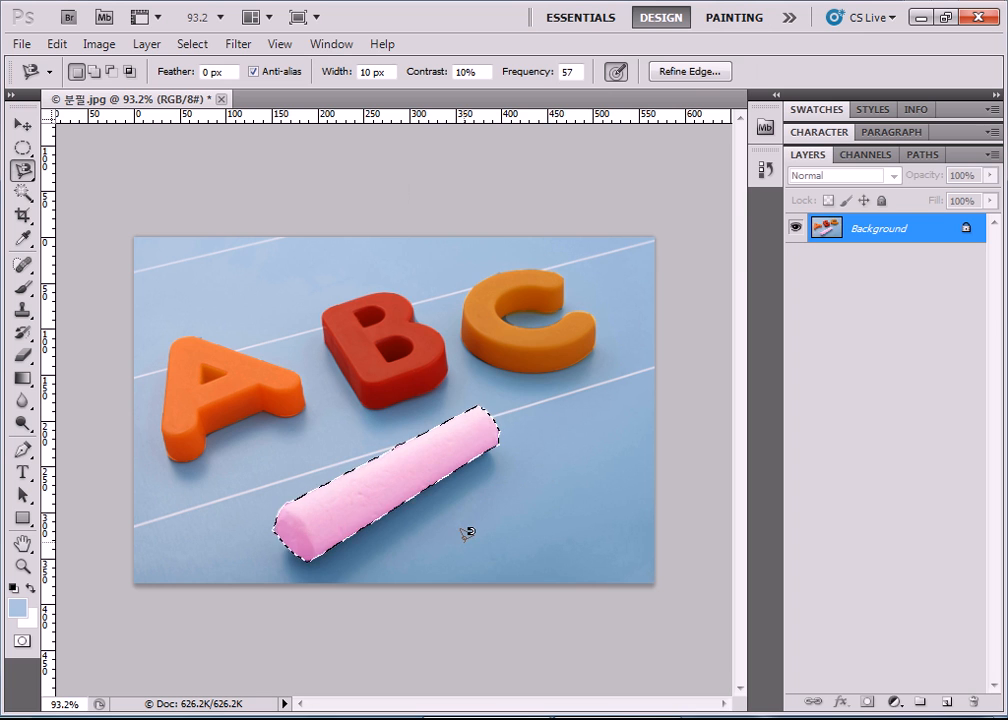
key("ctrl+d")
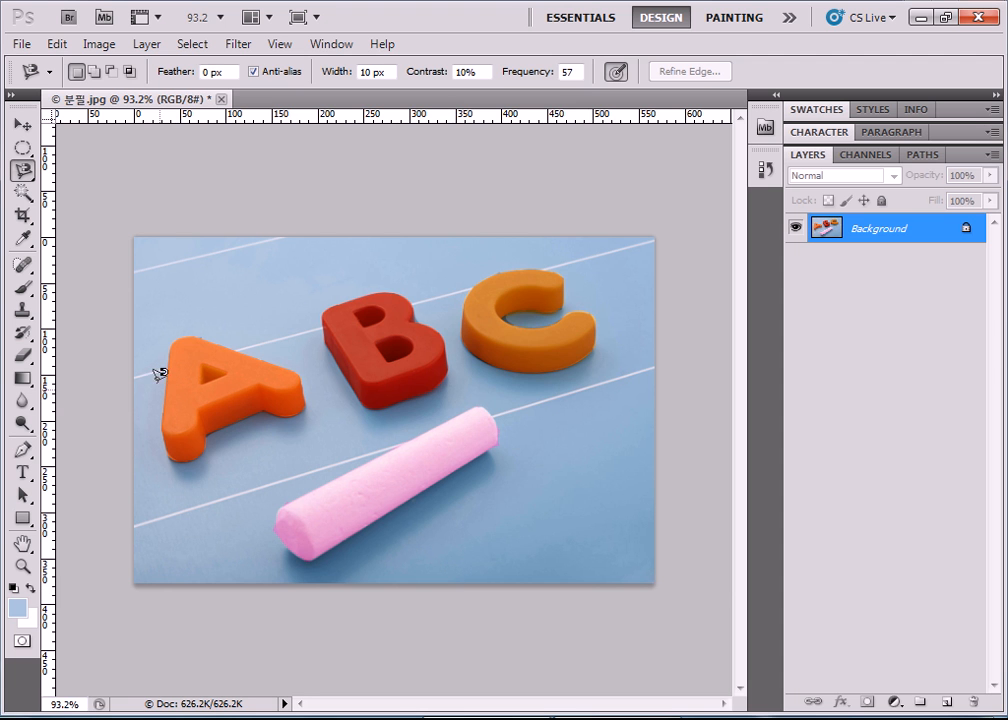
left_click(22, 44)
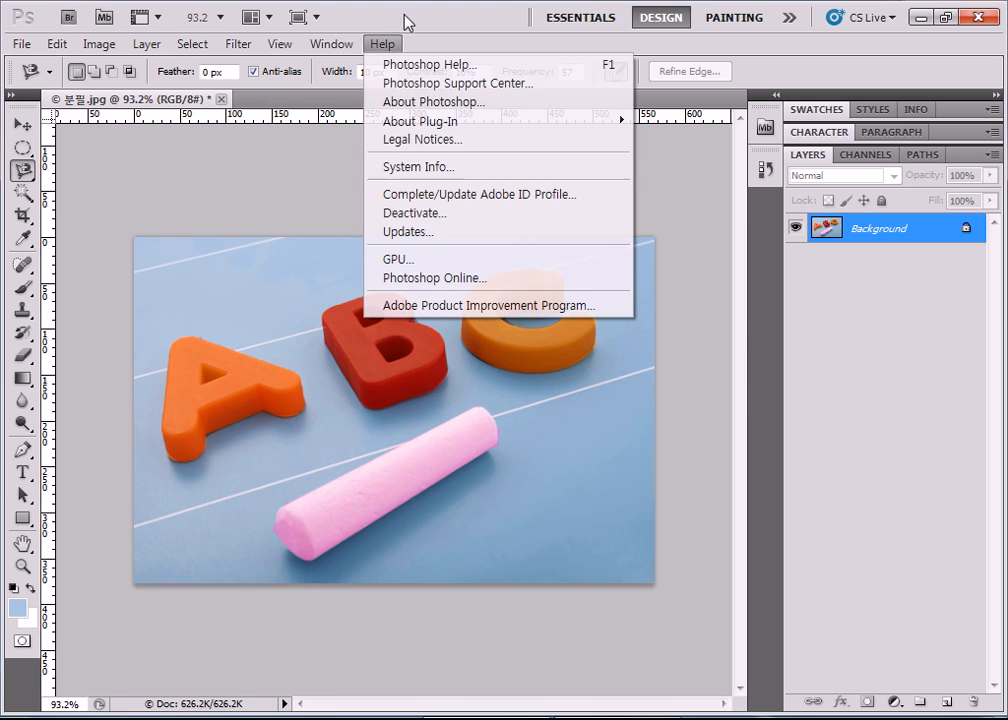
Step: Switch to Notepad and write the shortcut note "Ctrl + N : 새로 만들기" as the first line
left_click(408, 14)
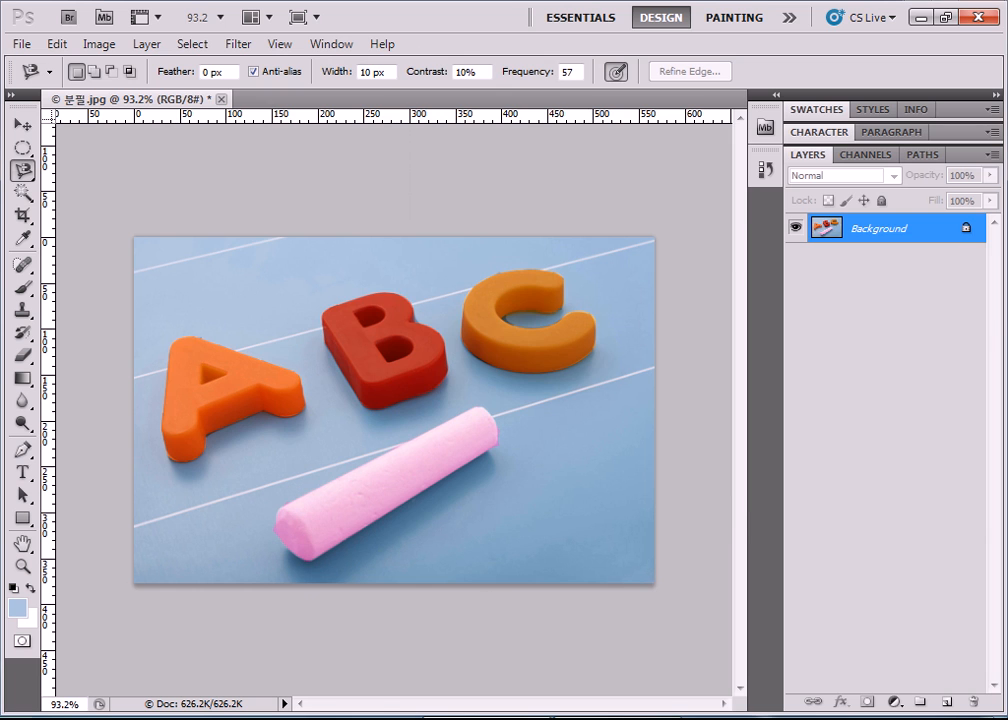
left_click(405, 716)
type("새로 만들기")
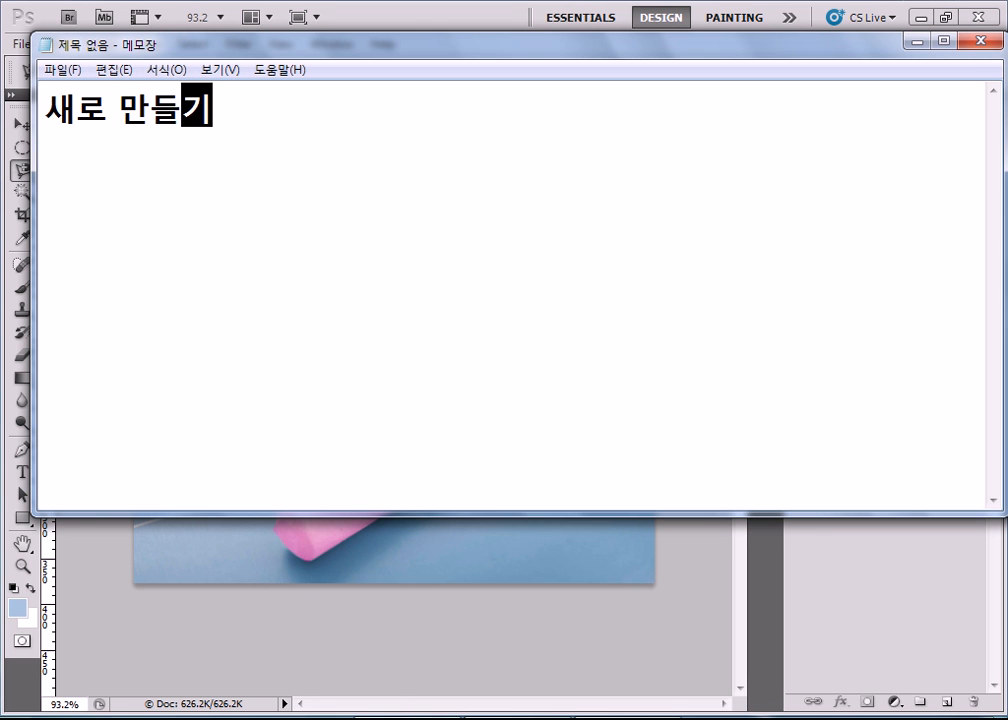
key("Home")
type("Ctrl ")
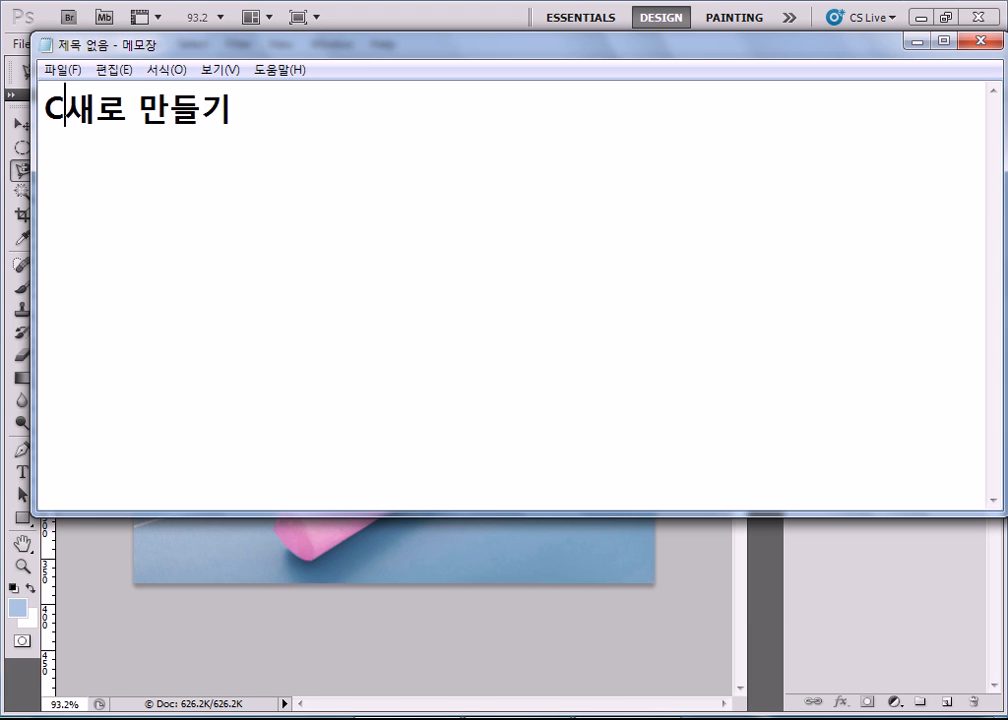
type("+ N :")
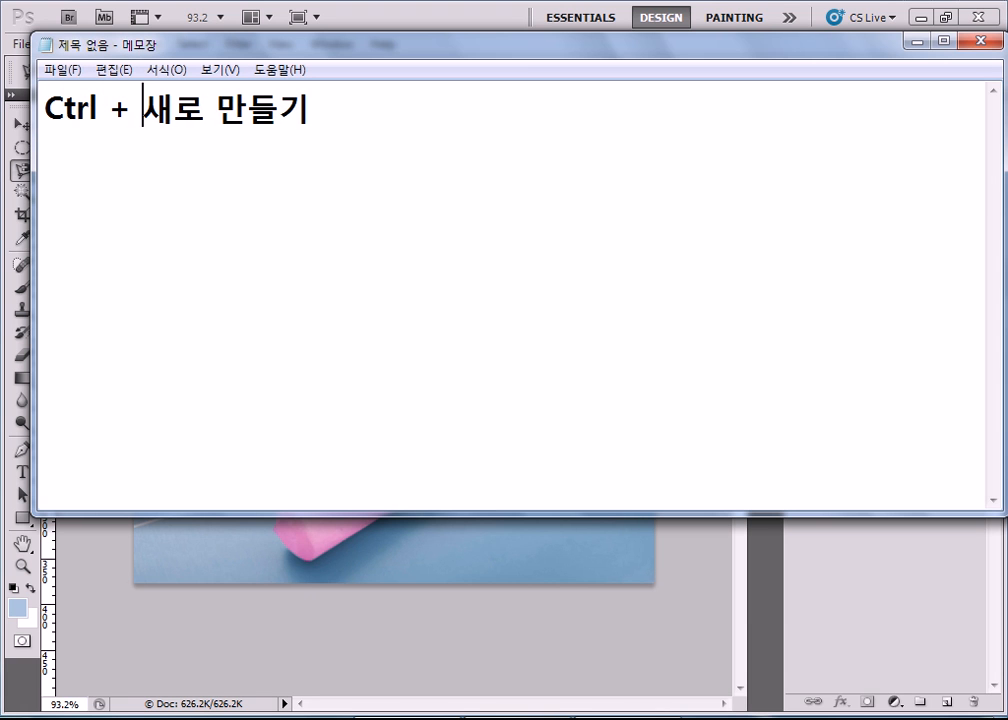
Step: Add three more lines to the note reading "Ctrl + O :", "Ctrl + S :" and "Ctrl + P :"
key("End")
key("Return")
type("Ct")
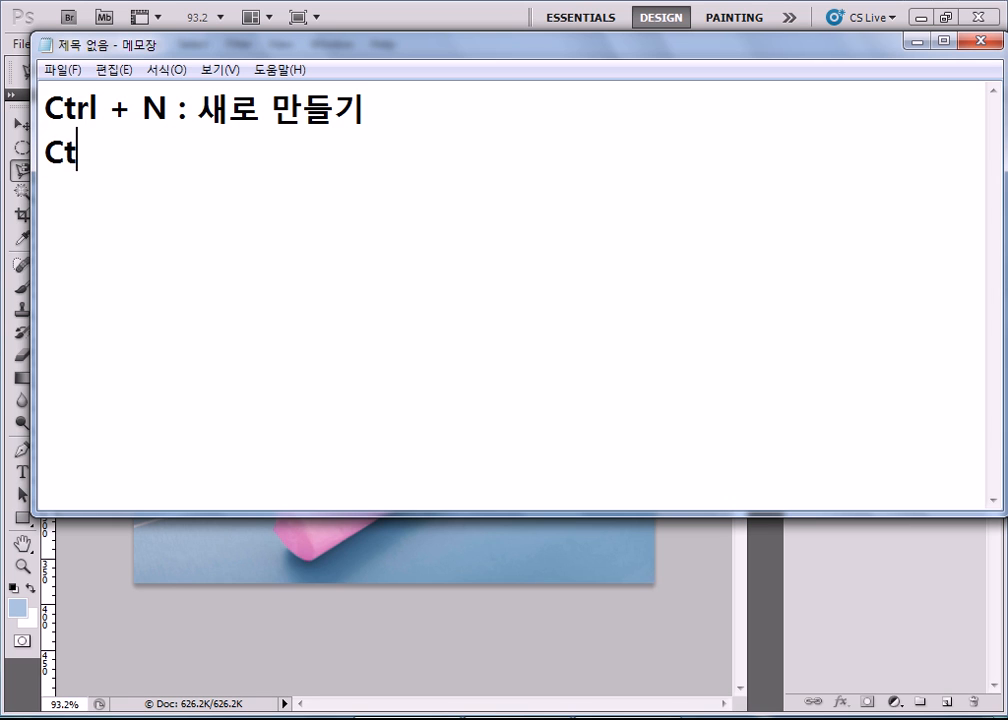
type("rl + O ")
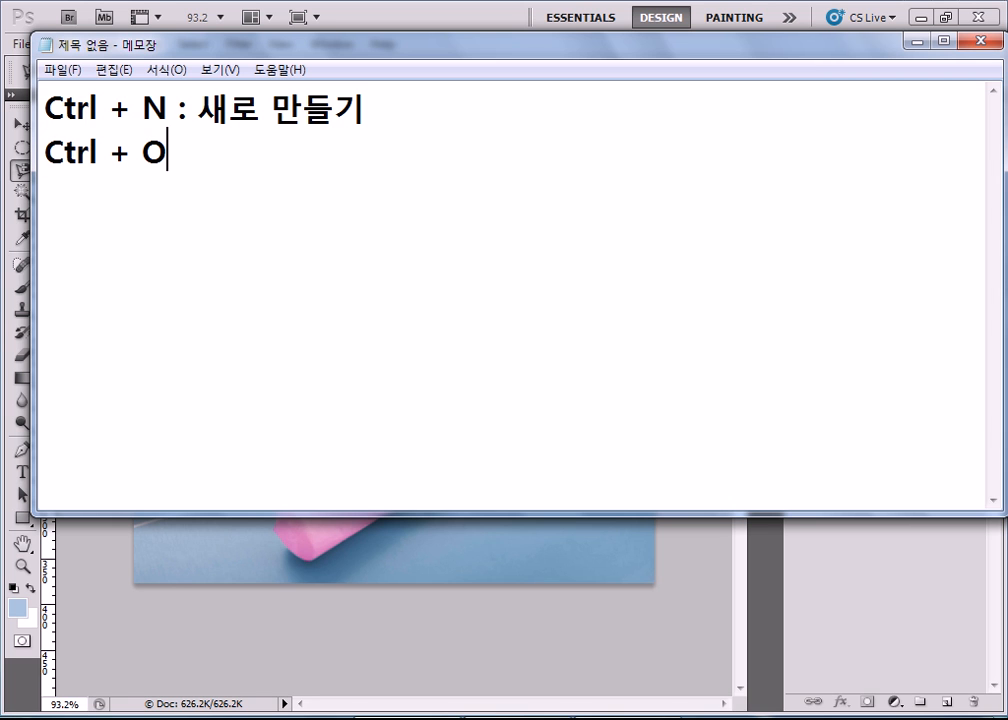
type(": ")
type("Ctrl ")
type("+ S :")
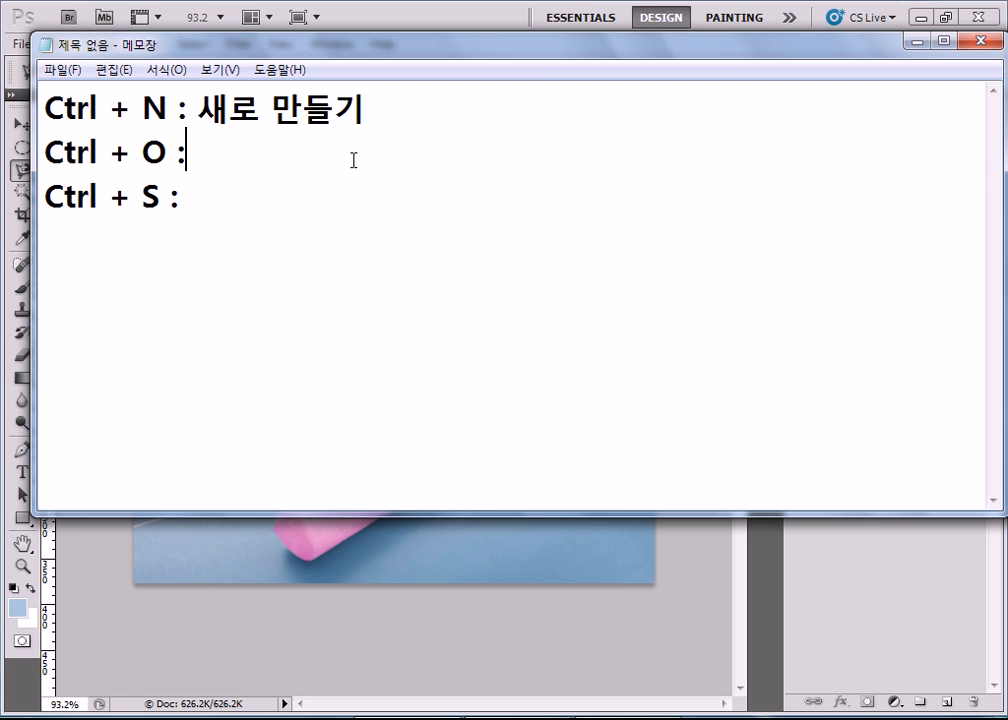
key("Return")
type("Ctrl + P :")
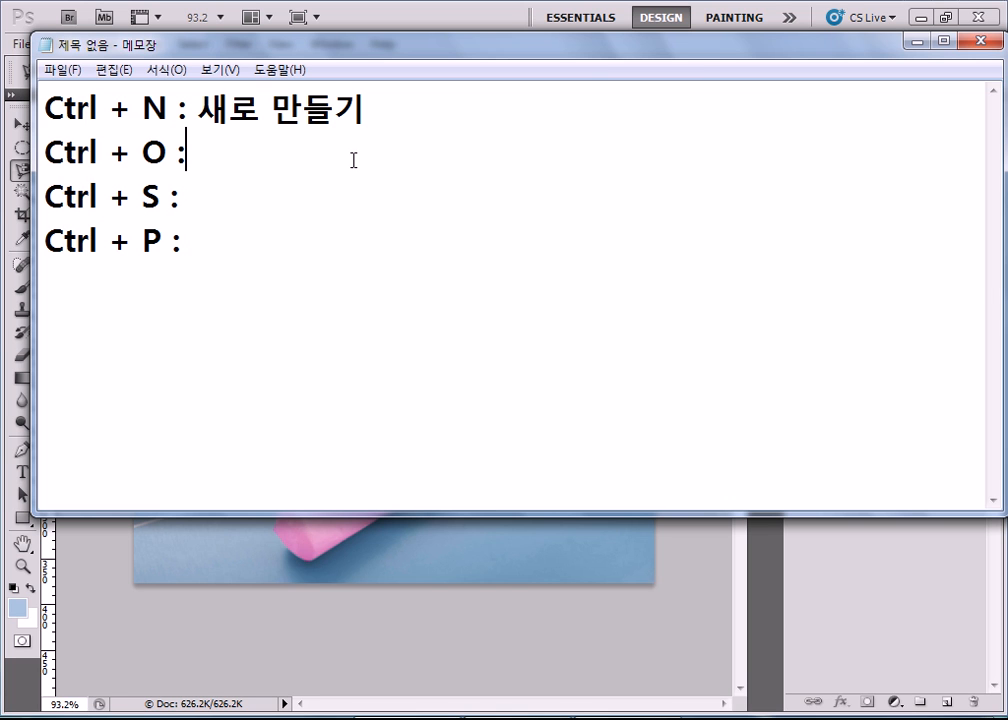
Step: Complete the O, S and P lines with the descriptions "불러오기/열기", "저장" and "인쇄", and add an empty line below
type("duf")
key("BackSpace")
key("BackSpace")
key("BackSpace")
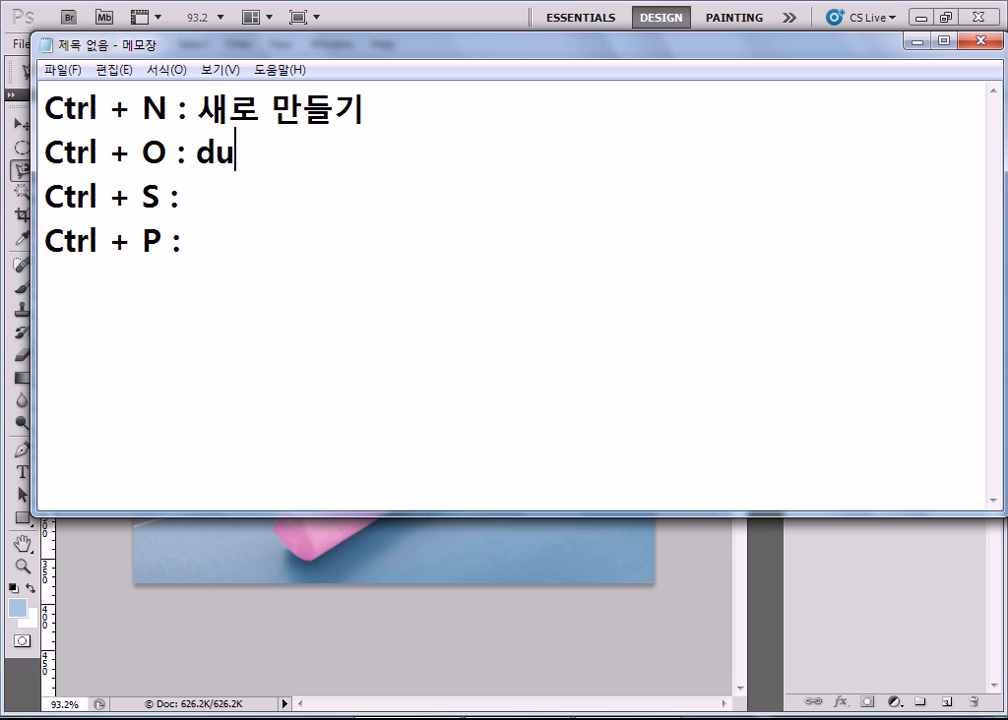
key("Hangul")
type("불러오기")
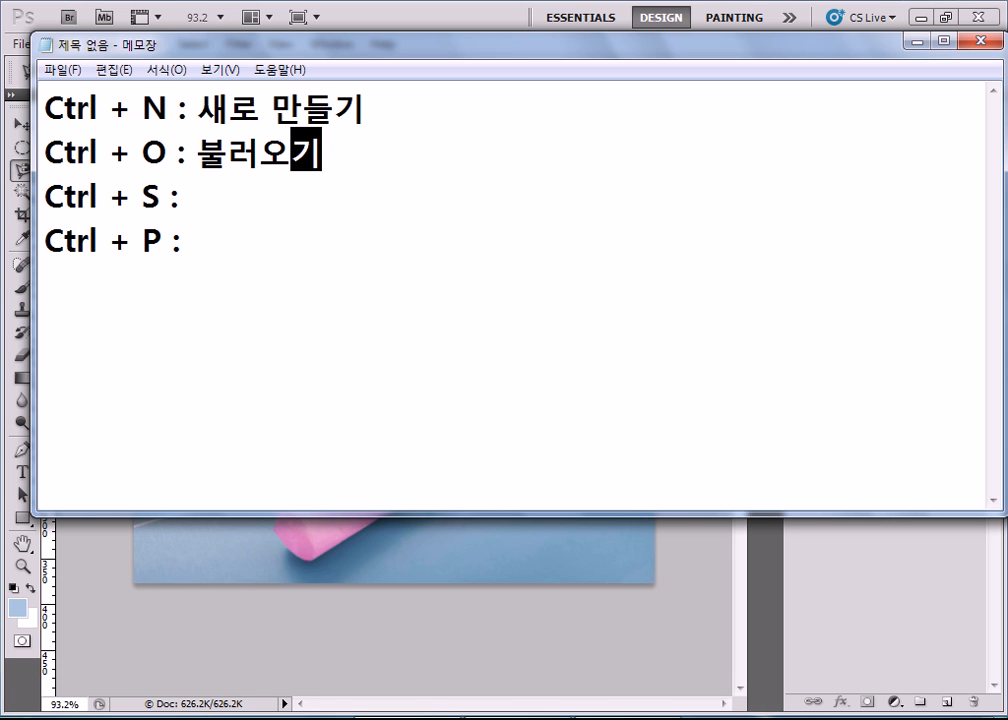
type("/열기")
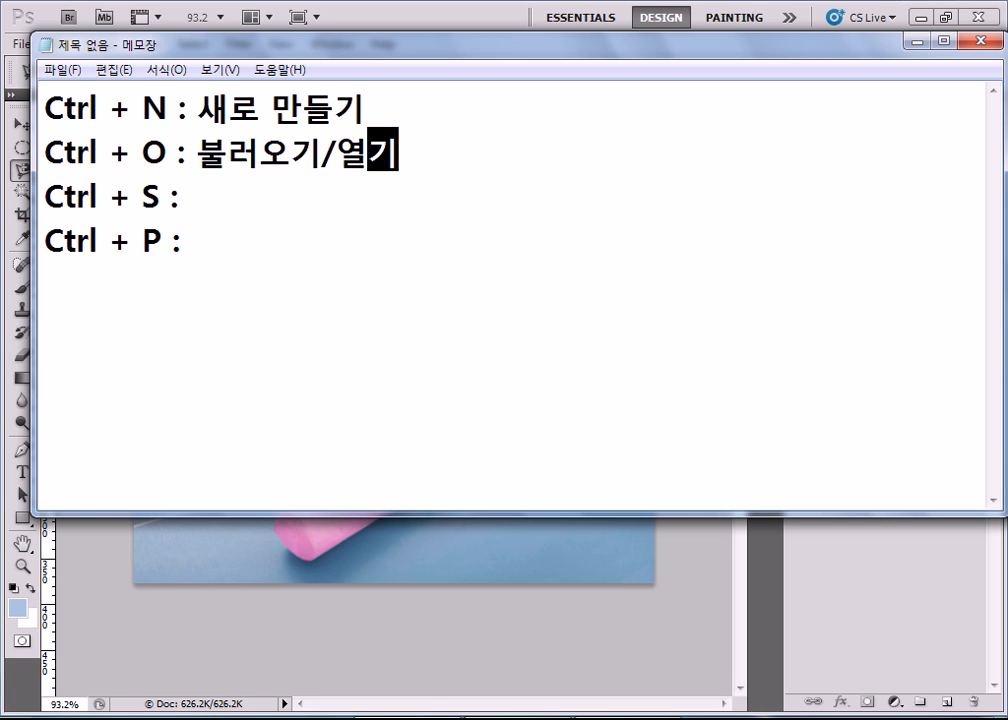
key("Down")
type("저장")
key("Down")
type("인쇄")
key("Return")
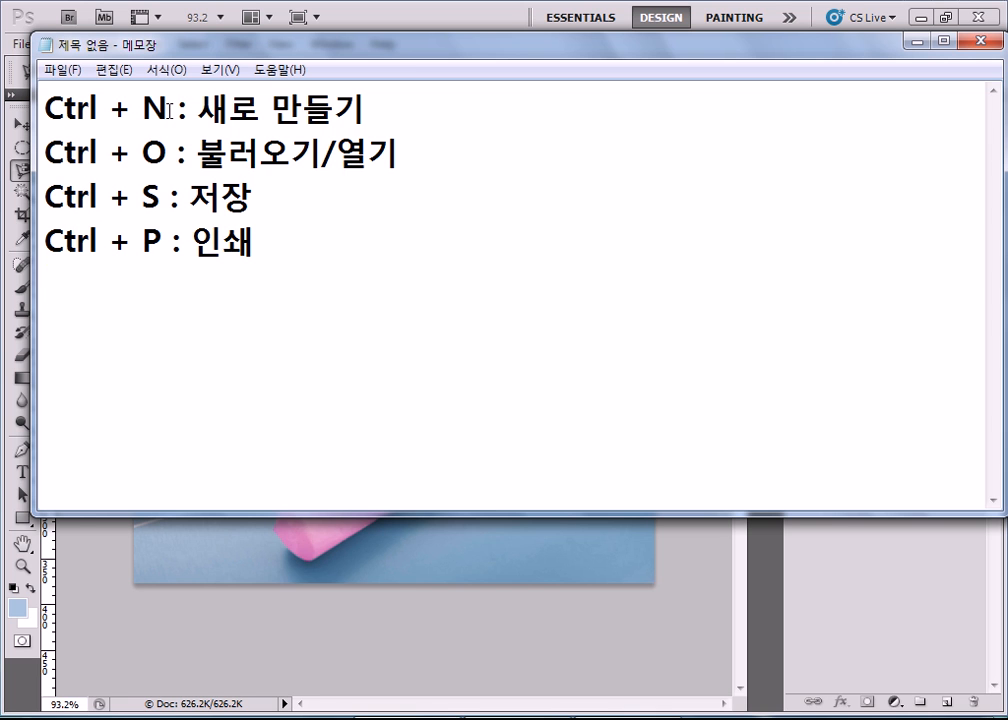
Step: Expand the letters in the first two lines to "N(ew)" and "O(pen)"
type("(ㄷㅈ")
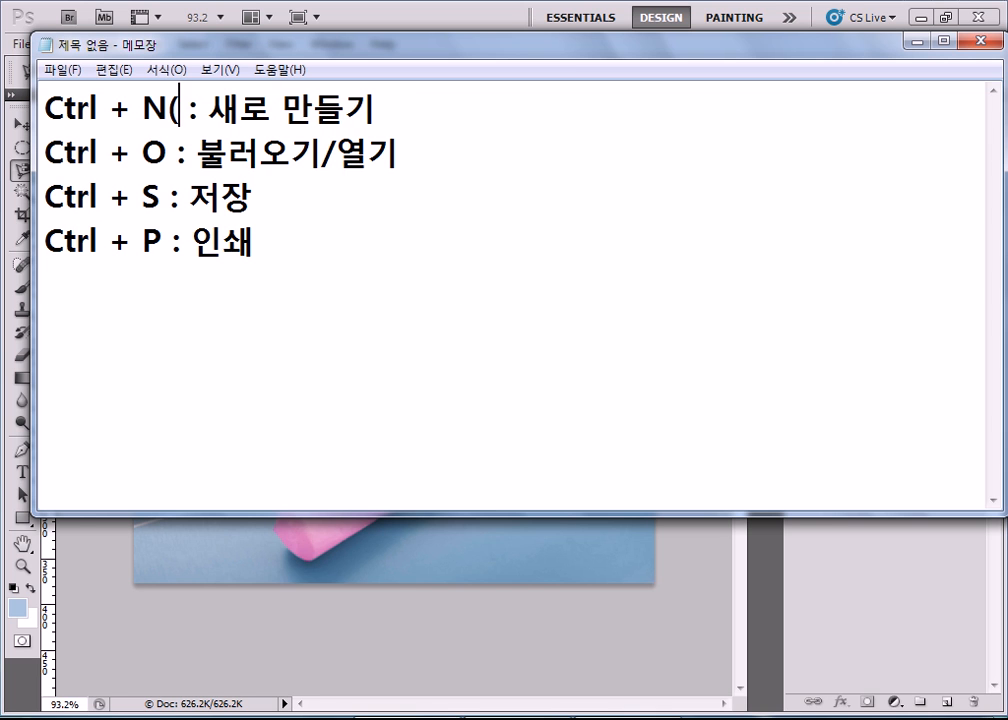
key("BackSpace")
key("BackSpace")
key("Hangul")
type("ew)")
key("Down")
key("Left")
key("Left")
key("Left")
key("Left")
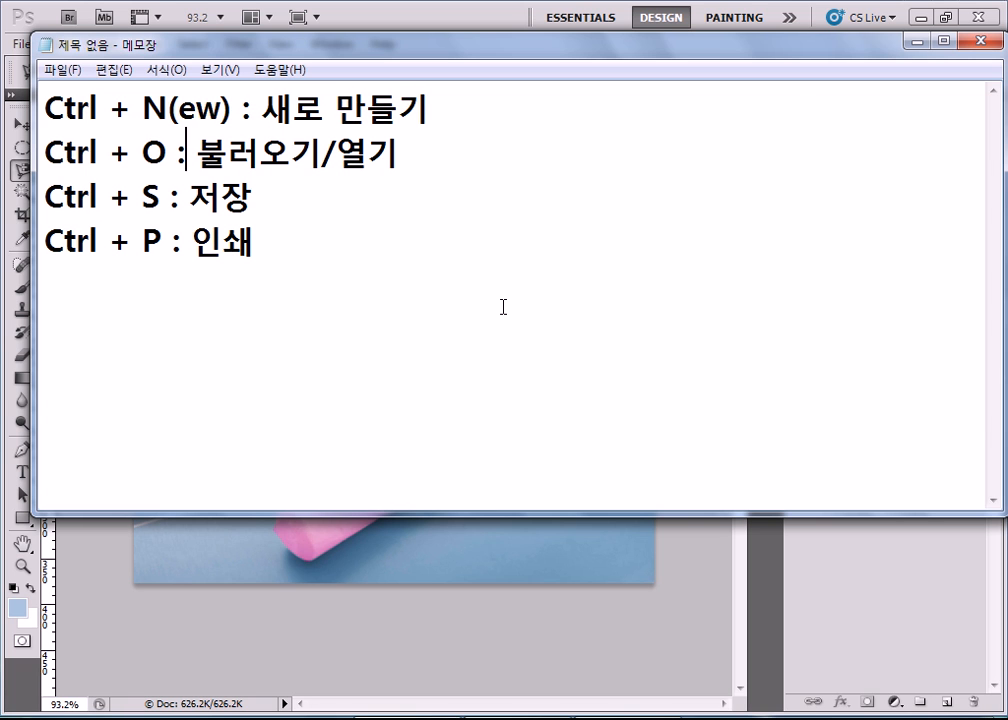
type("(pen)")
Step: Expand the letters in the last two lines to "S(ave)" and "P(rint)", and return to the empty line
key("Down")
key("Left")
key("Left")
key("Left")
key("Left")
key("Left")
type("(ave)")
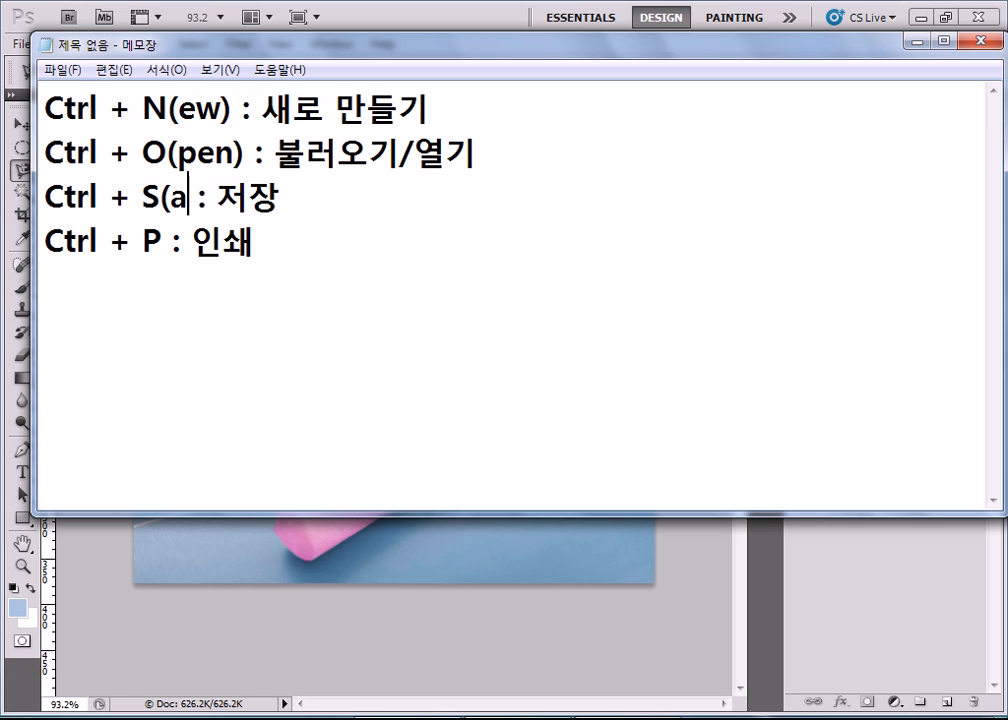
key("Down")
key("Left")
key("Left")
key("Left")
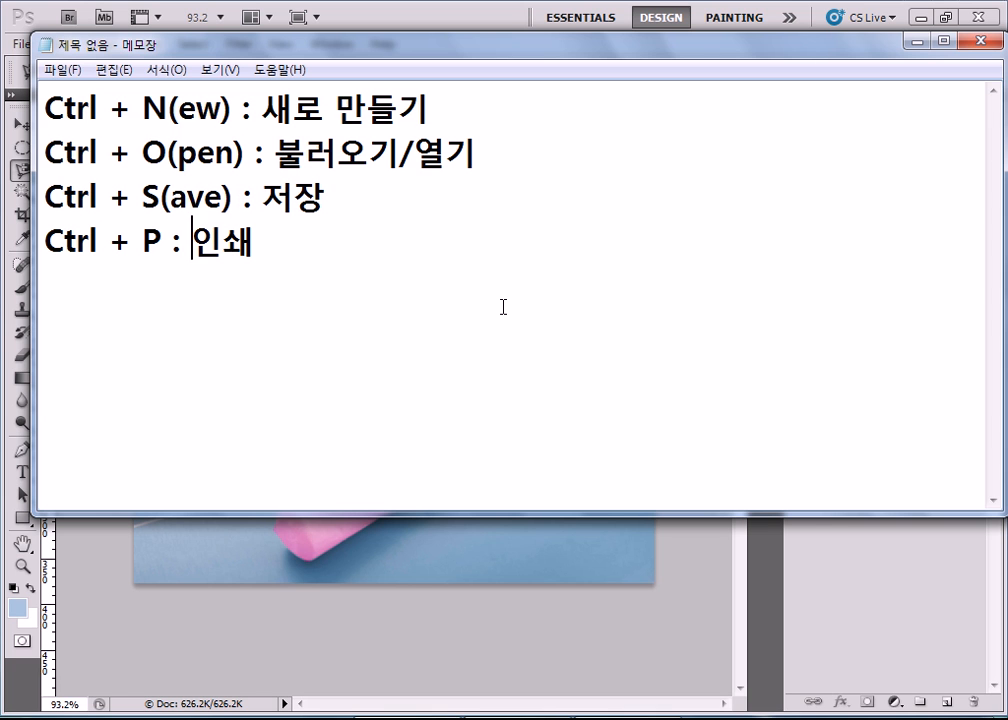
type("(rint)")
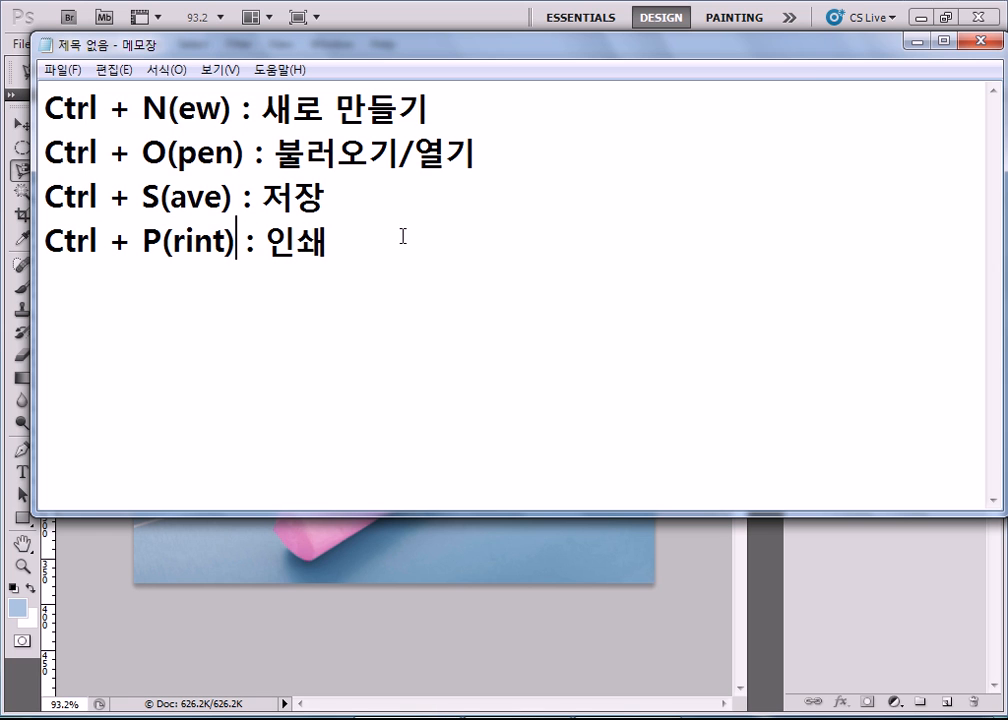
left_click(155, 314)
Step: Examine the shortcuts beside Photoshop's Edit commands and the Ctrl key combinations in the Notepad list
key("alt+Tab")
left_click(56, 44)
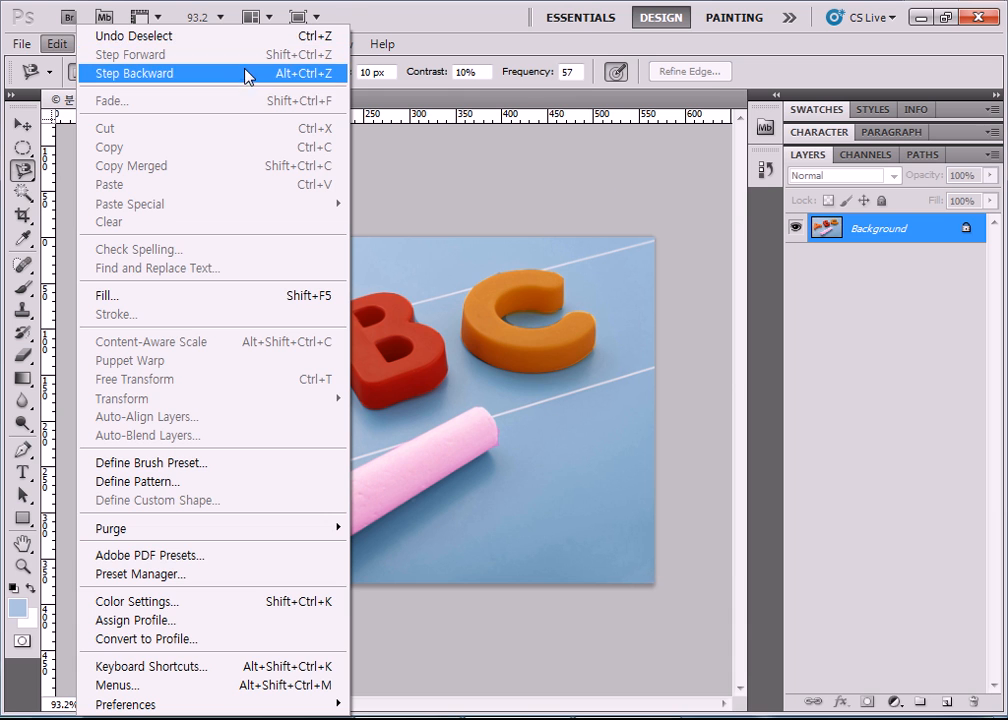
left_click(612, 178)
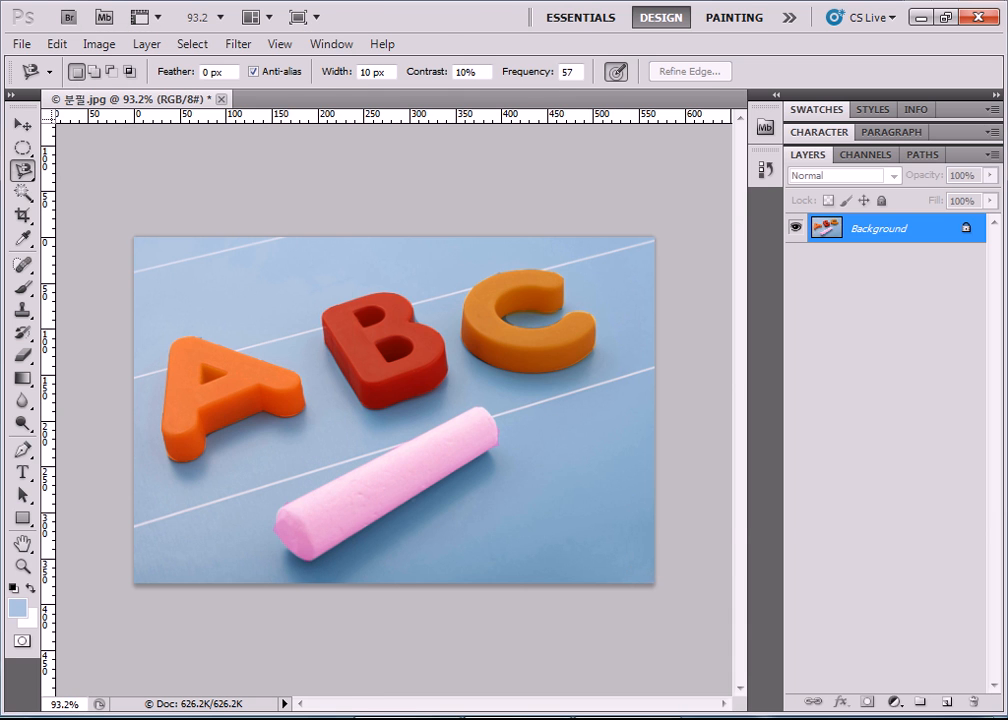
key("alt+Tab")
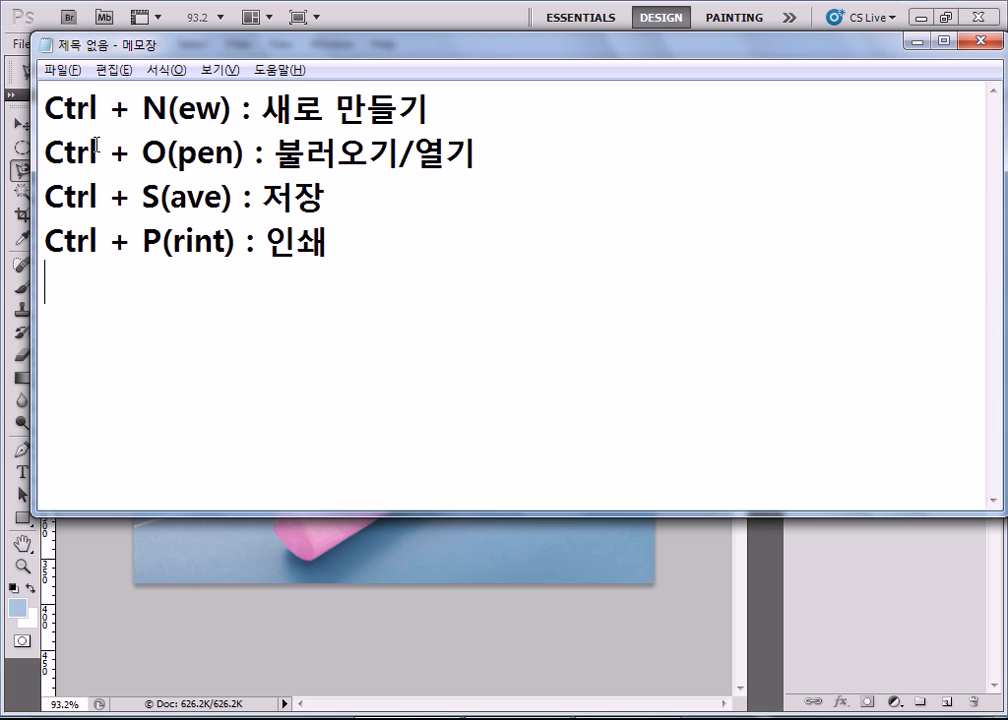
left_click_drag(100, 113, 22, 90)
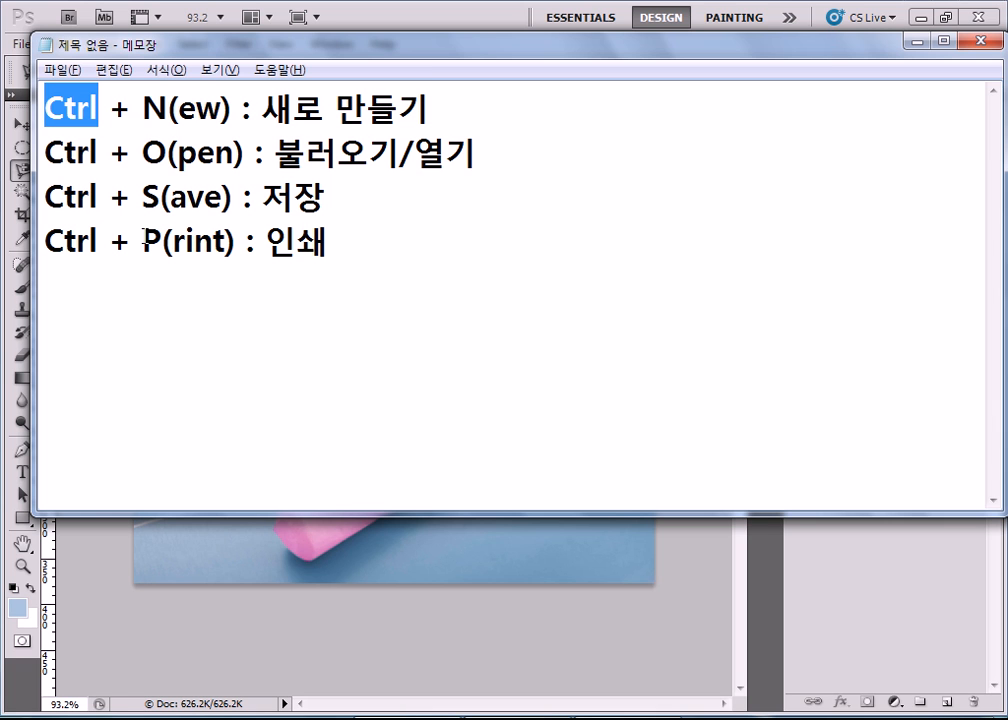
left_click(128, 320)
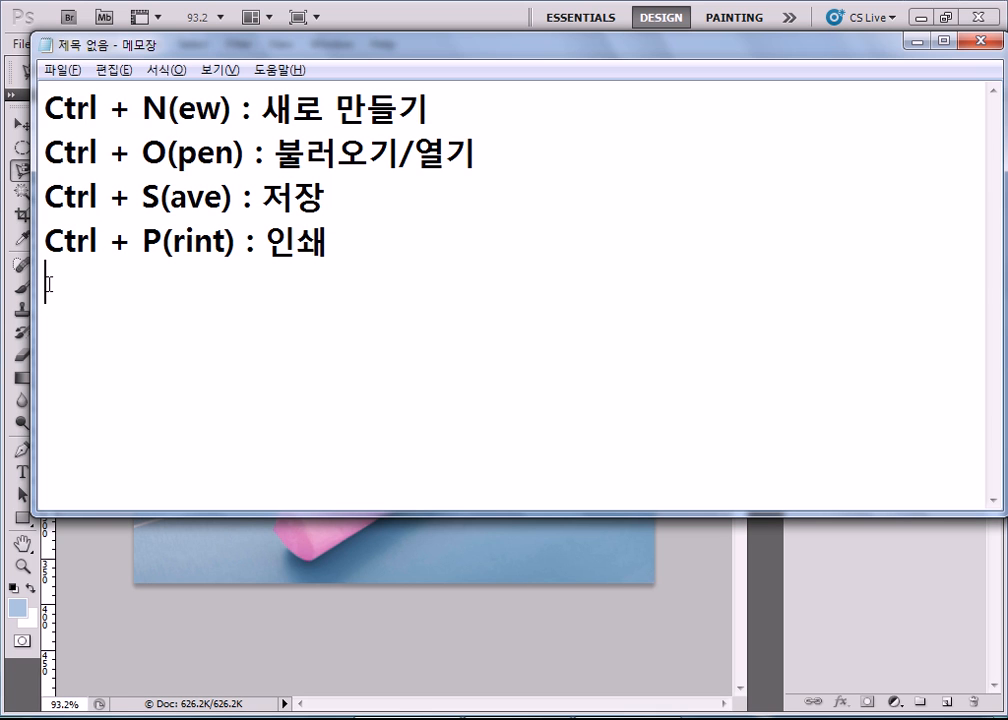
Step: Switch back to Photoshop and open 모형집.jpg from the 4장 folder
left_click(662, 618)
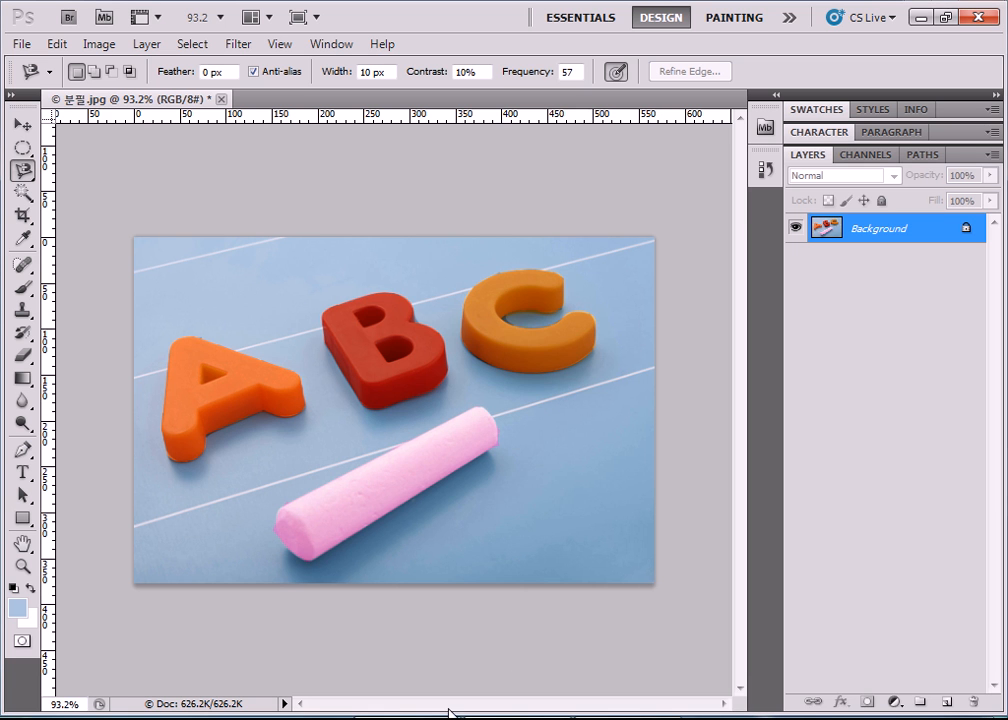
key("ctrl+o")
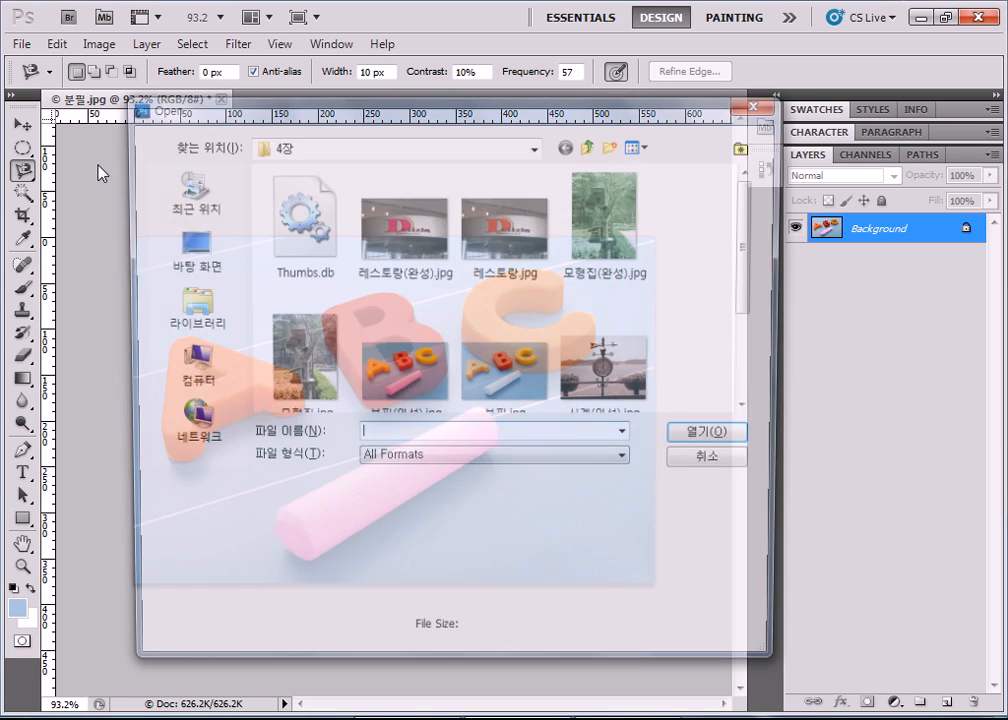
left_click(292, 372)
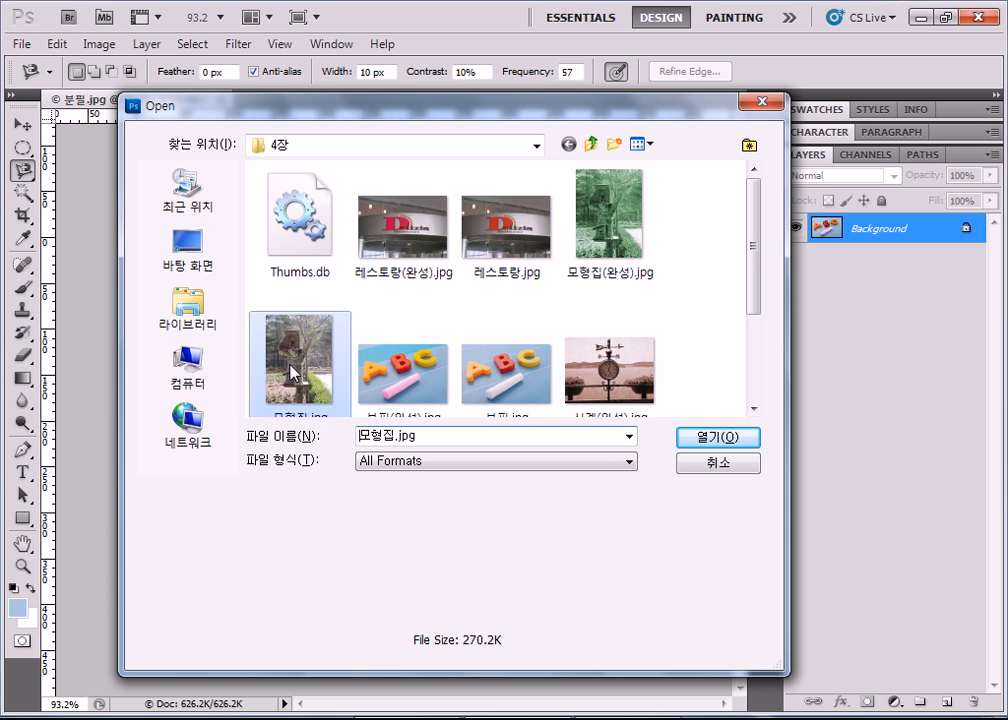
scroll(330, 365, "down", 2)
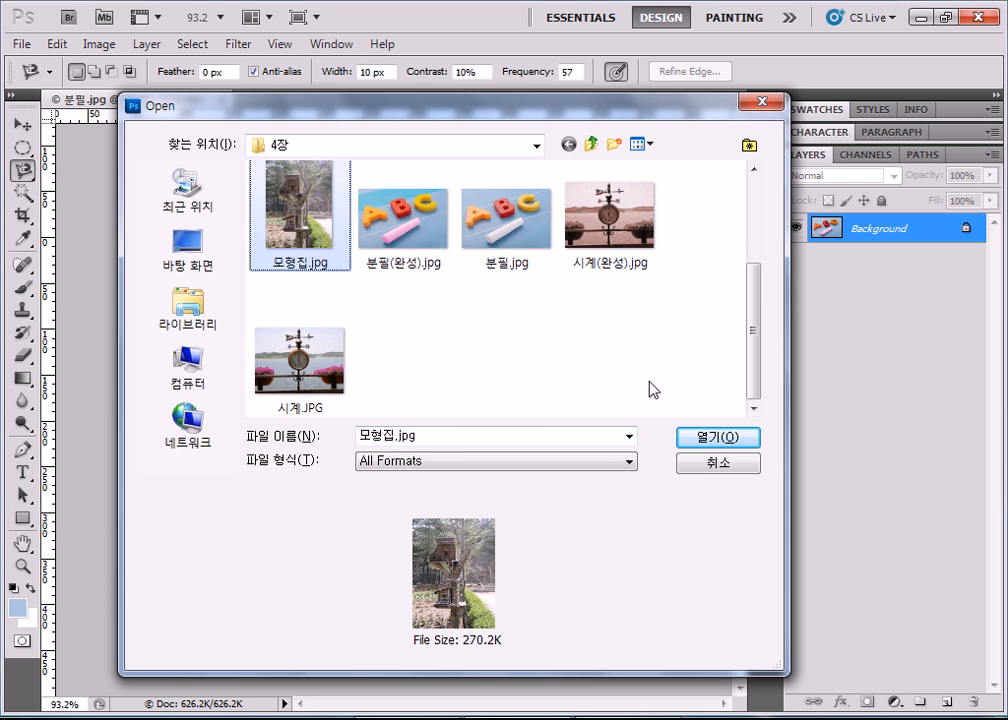
left_click(731, 438)
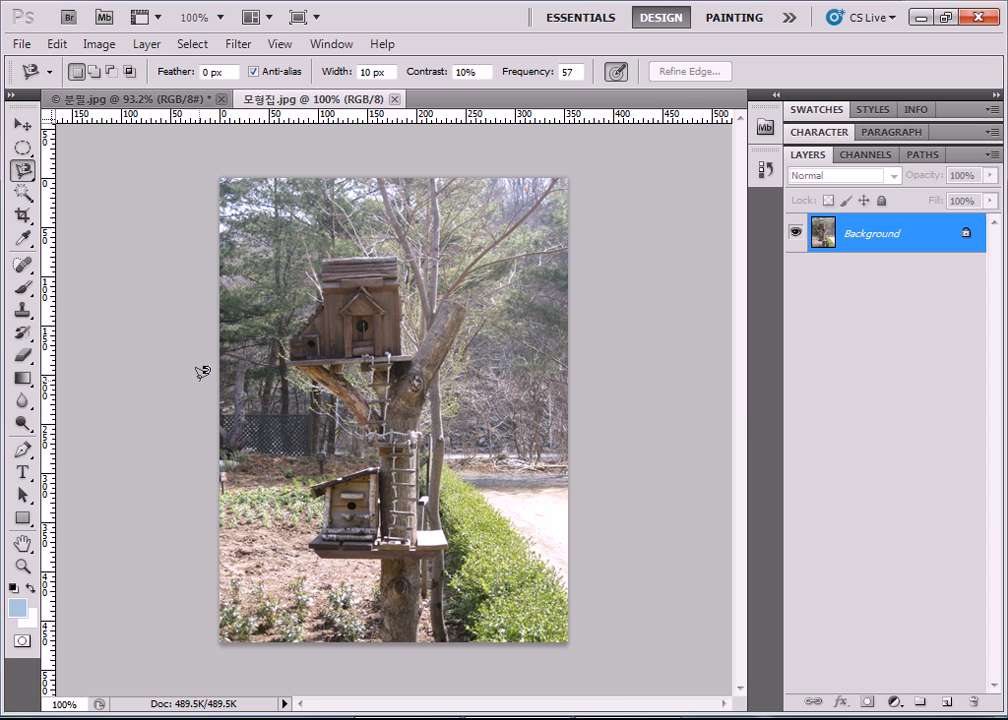
Step: Show the toolbox in two columns and reset the foreground and background to the default colors, keeping 모형집.jpg in front
left_click(11, 95)
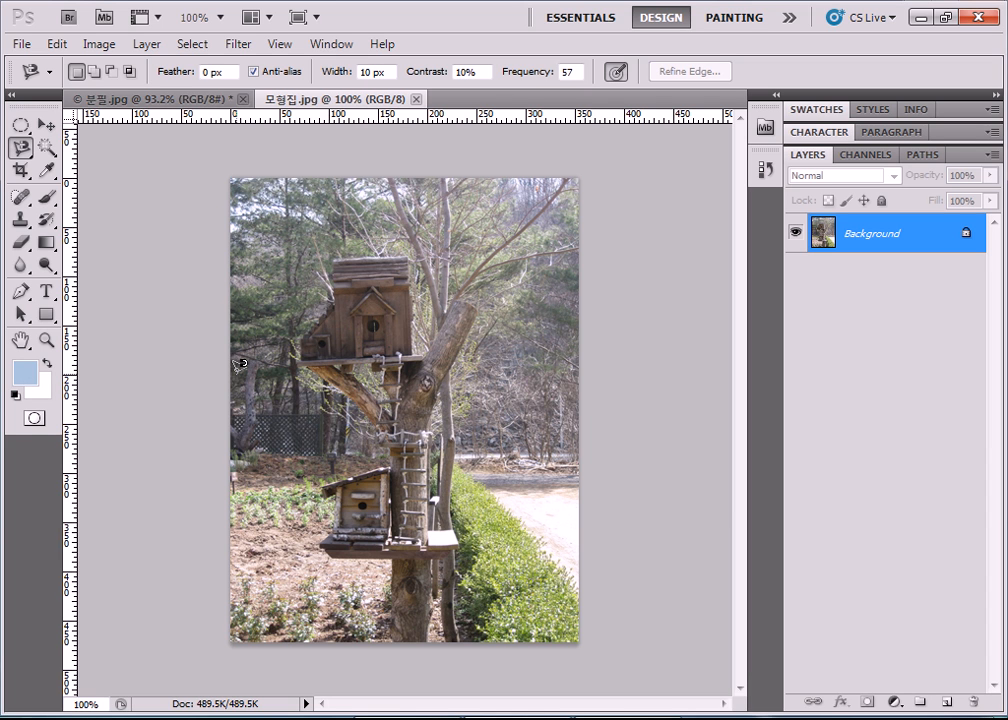
left_click(15, 395)
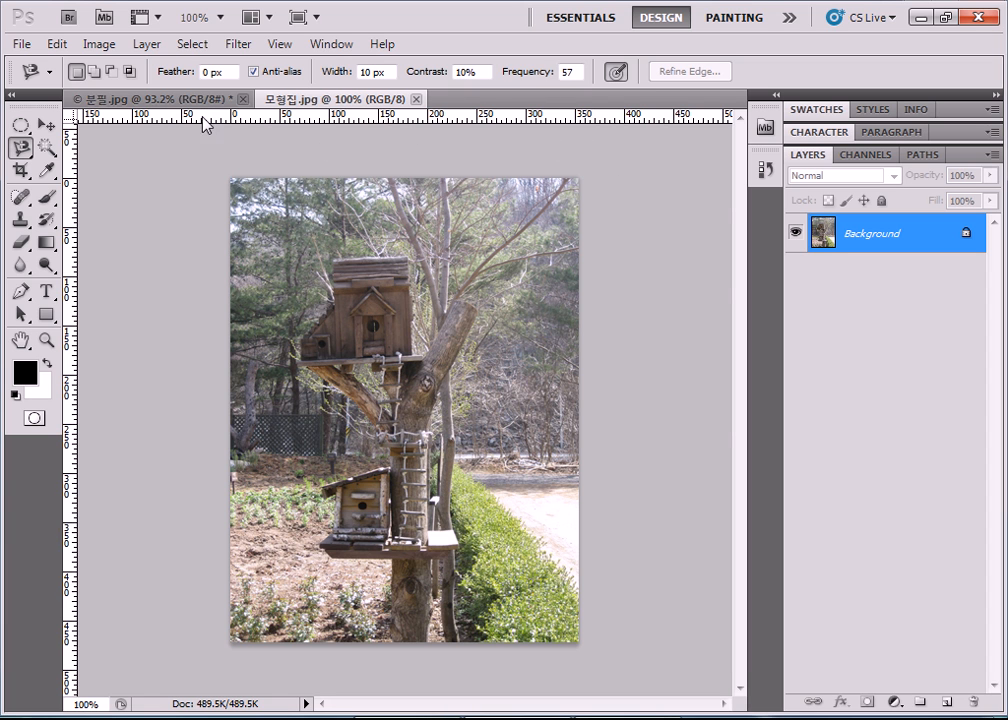
left_click(150, 97)
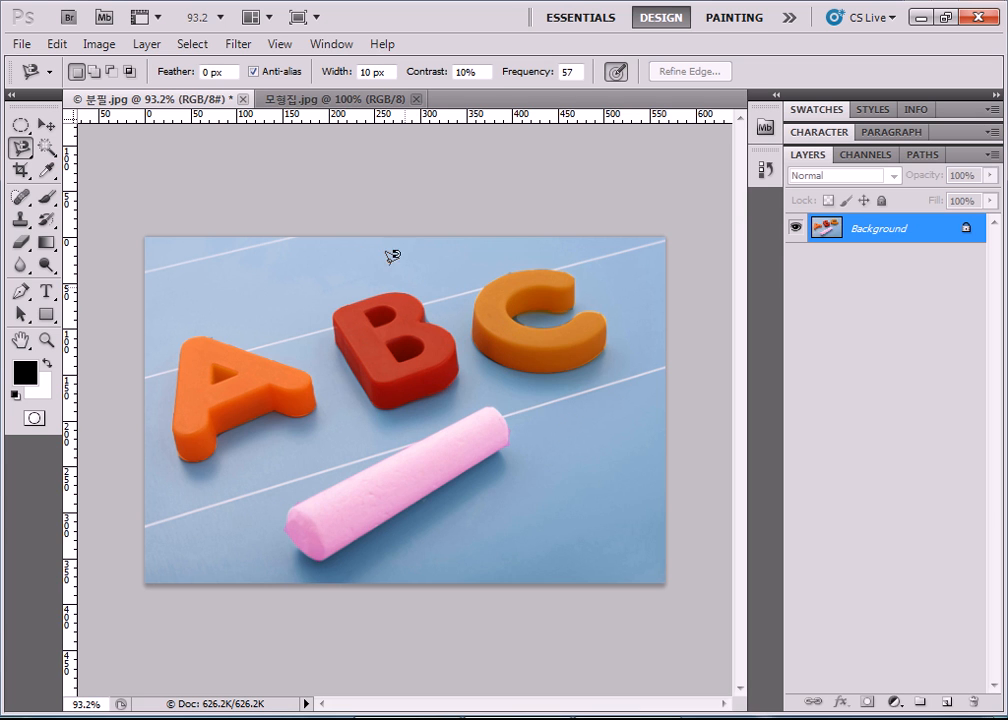
left_click(275, 98)
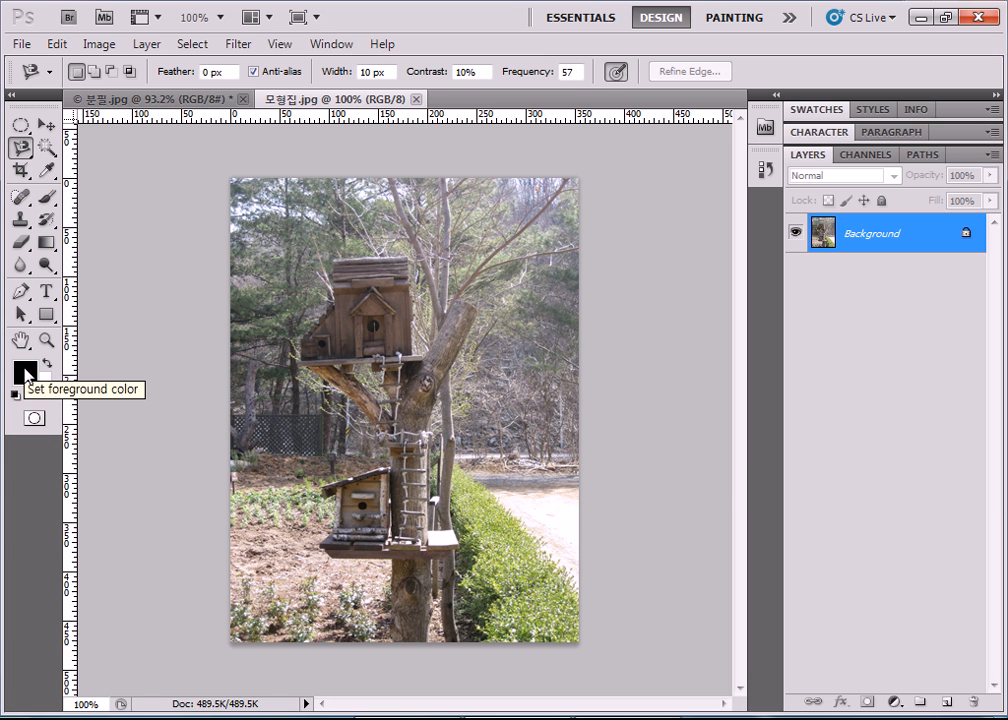
Step: Set the foreground color to light green #8af7a6 in the Color Picker
left_click(25, 375)
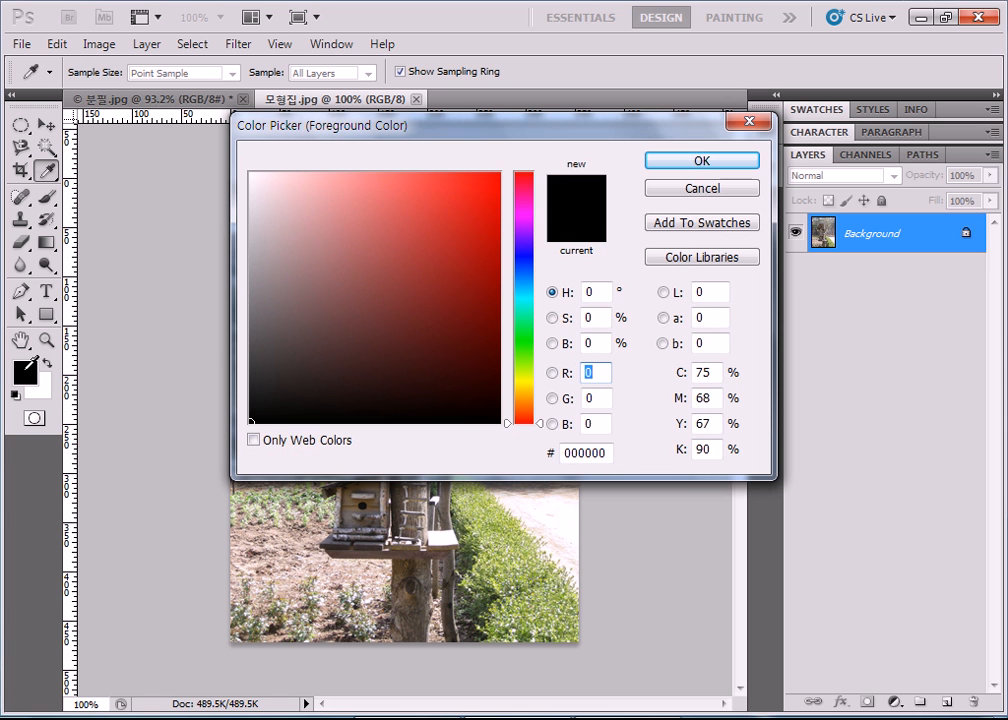
left_click(702, 188)
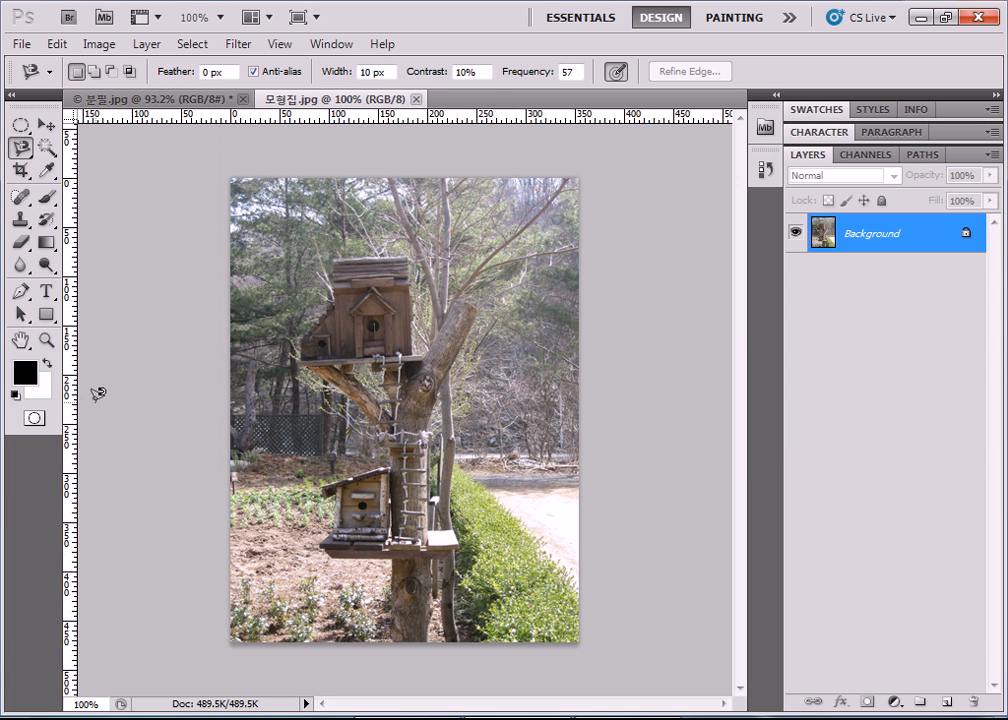
left_click(30, 378)
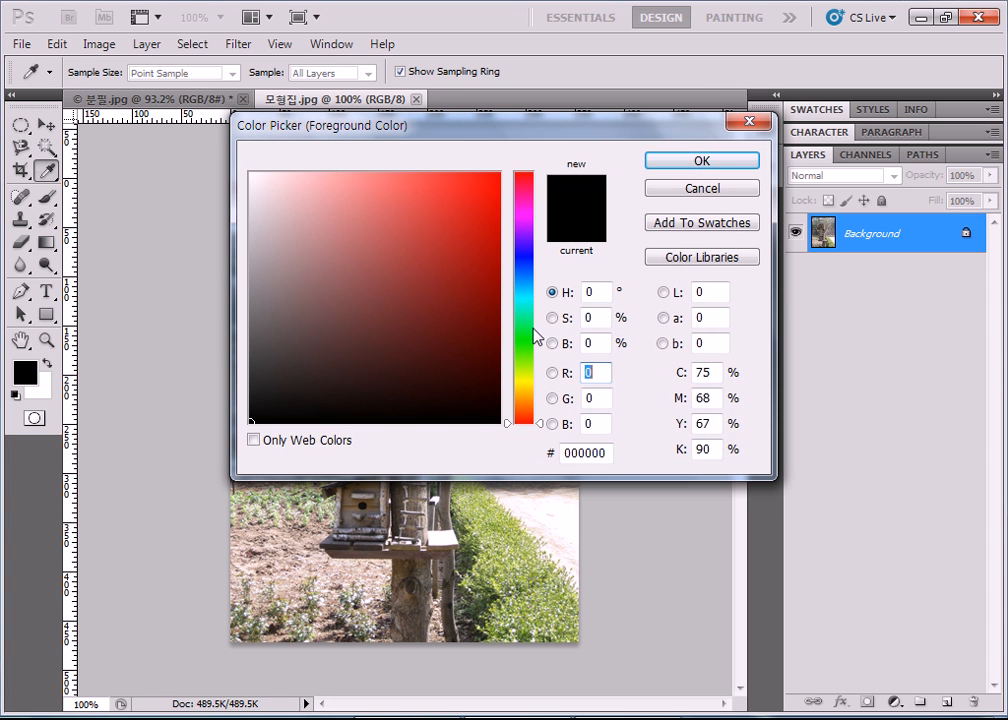
left_click(528, 330)
left_click(441, 196)
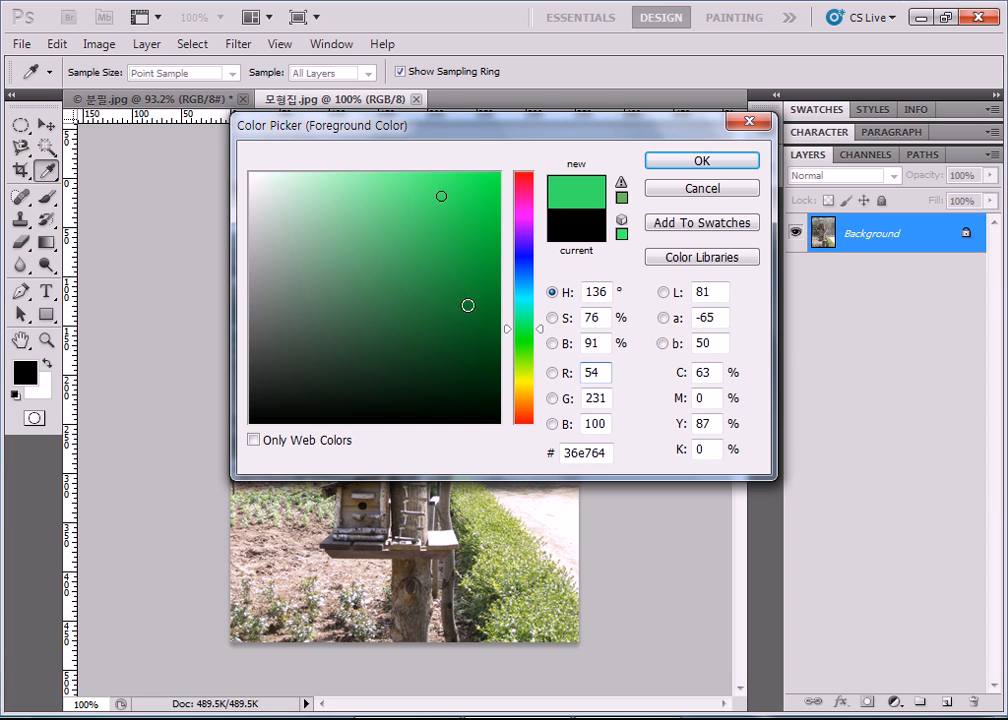
left_click(419, 197)
mouse_move(378, 191)
left_mouse_down()
mouse_move(337, 190)
mouse_move(448, 279)
mouse_move(472, 353)
mouse_move(349, 196)
mouse_move(346, 182)
mouse_move(360, 179)
left_mouse_up()
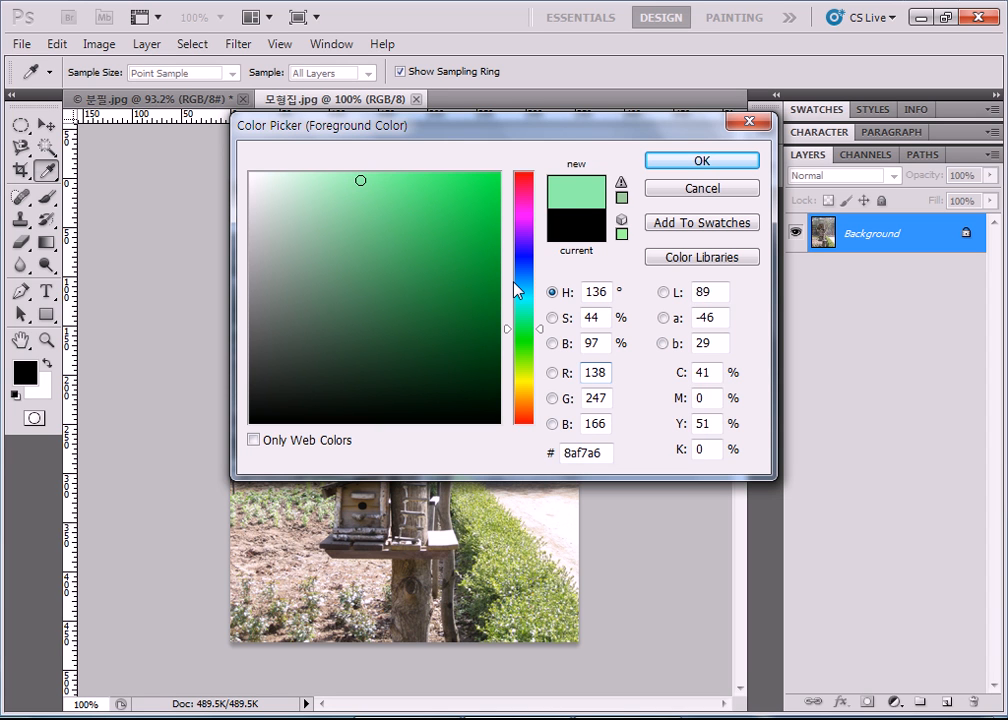
left_click(704, 162)
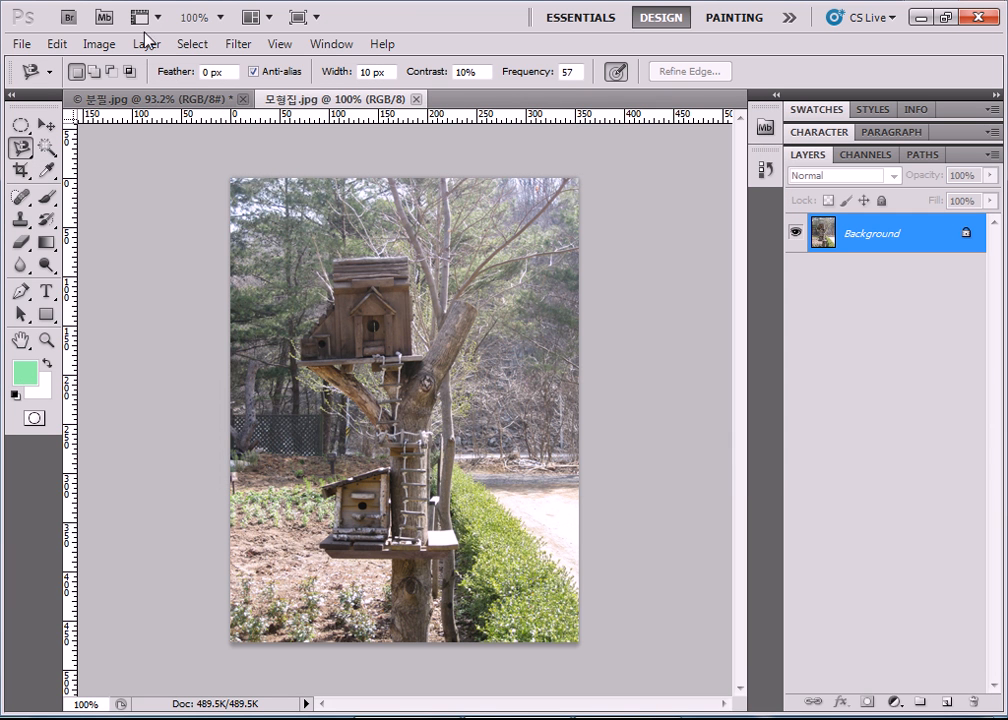
Step: Try the Colorize option of Hue/Saturation on the birdhouse photo, switching it on and off, and cancel the adjustment
left_click(101, 45)
mouse_move(144, 96)
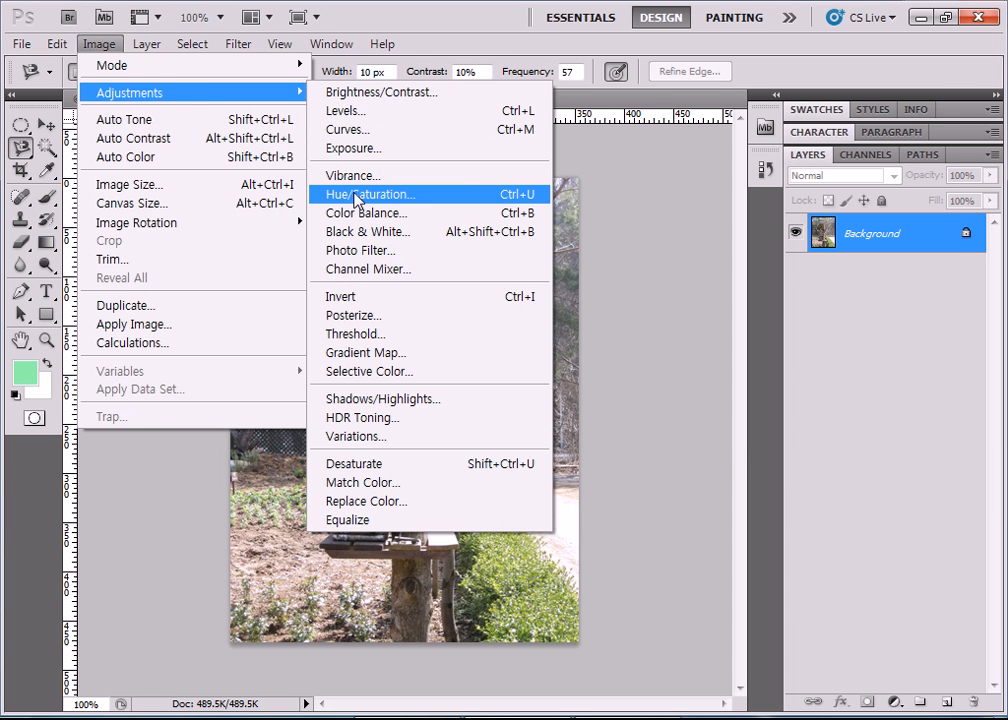
left_click(356, 195)
left_click(870, 362)
left_click(871, 363)
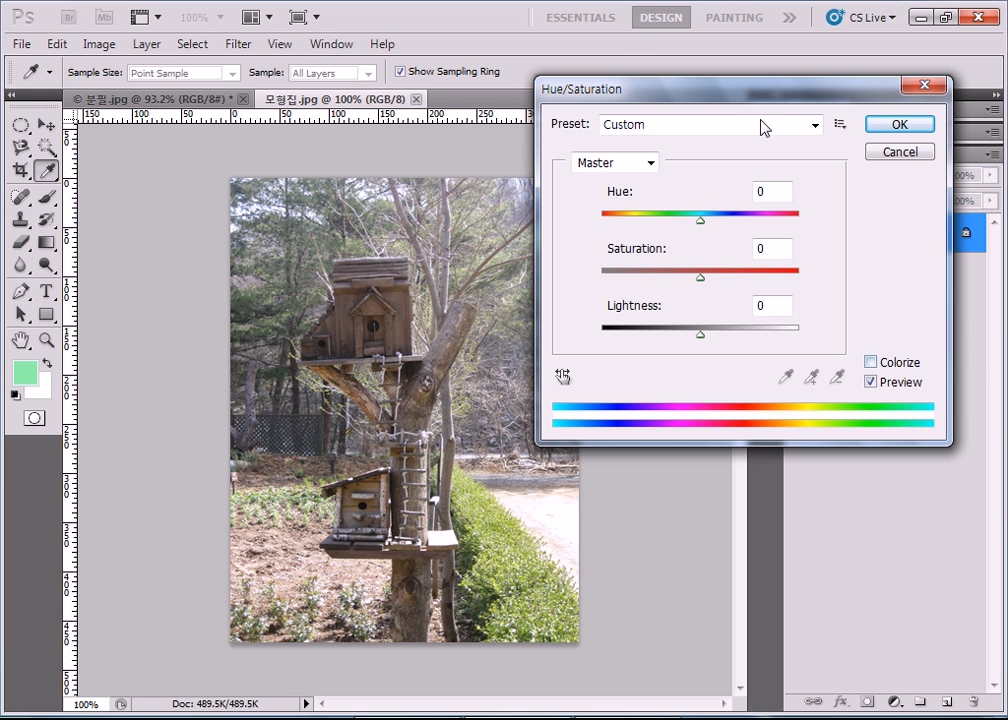
left_click(900, 152)
key("l")
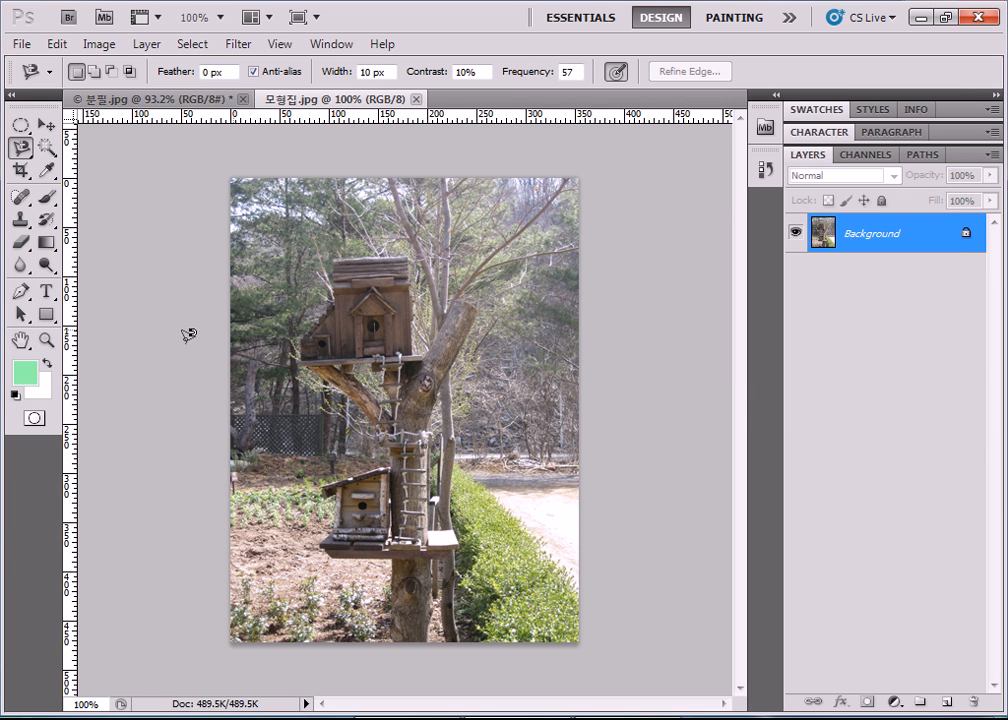
Step: Change the foreground color to the more saturated green #2ef361
left_click(27, 378)
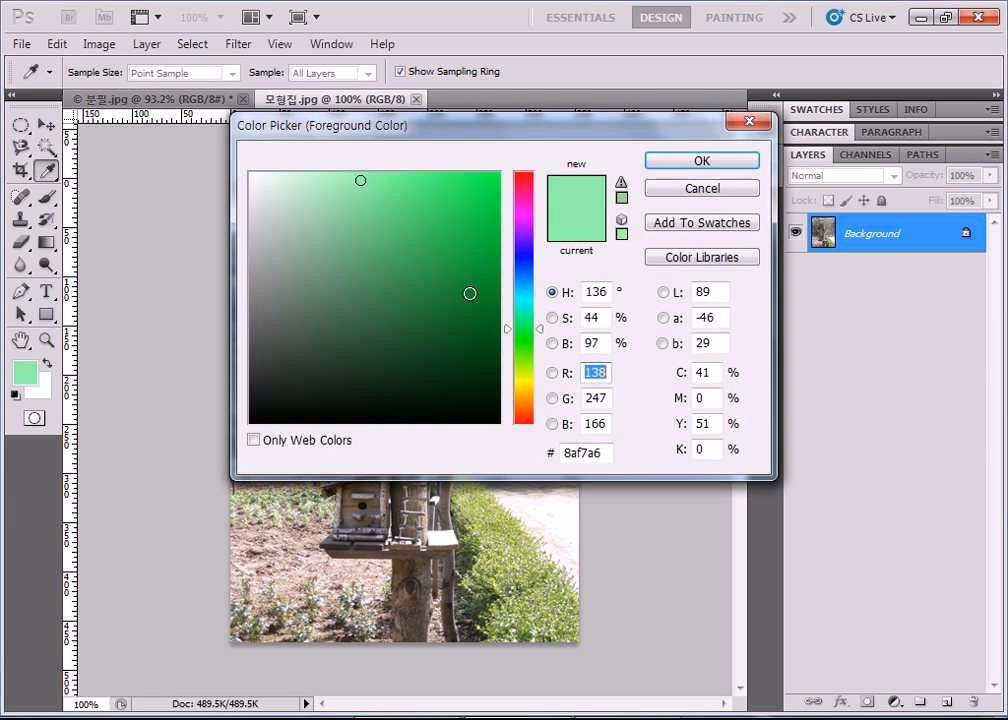
left_click(433, 190)
left_click(453, 186)
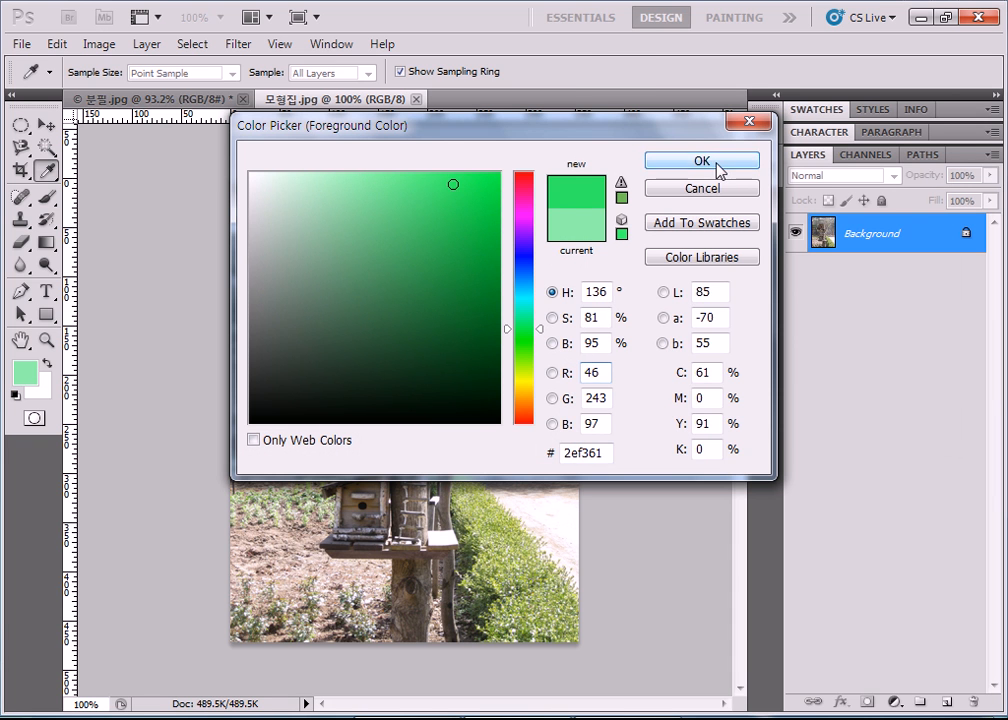
left_click(714, 163)
Step: Enable Colorize in a Hue/Saturation adjustment of the photo, toggling Colorize and Preview to compare it with the original
left_click(97, 45)
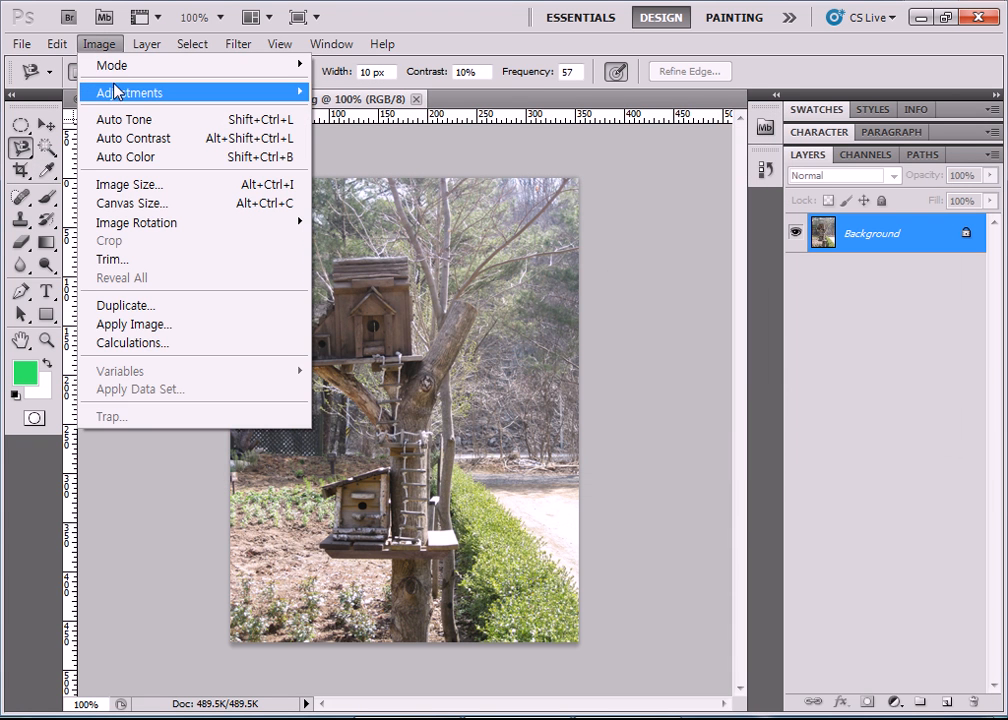
mouse_move(116, 93)
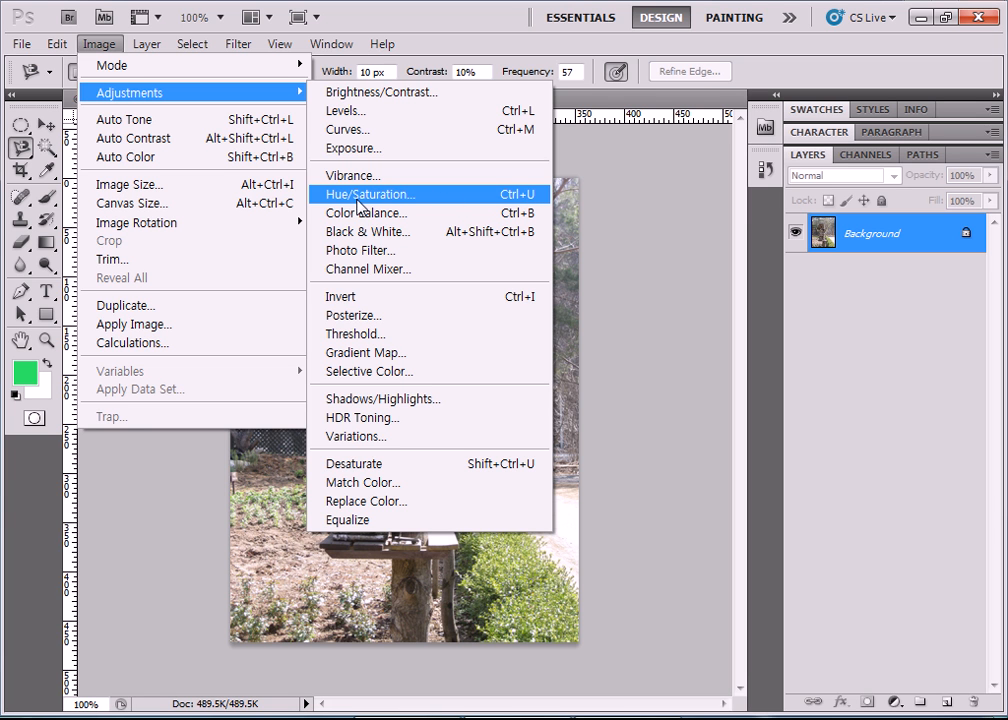
left_click(374, 199)
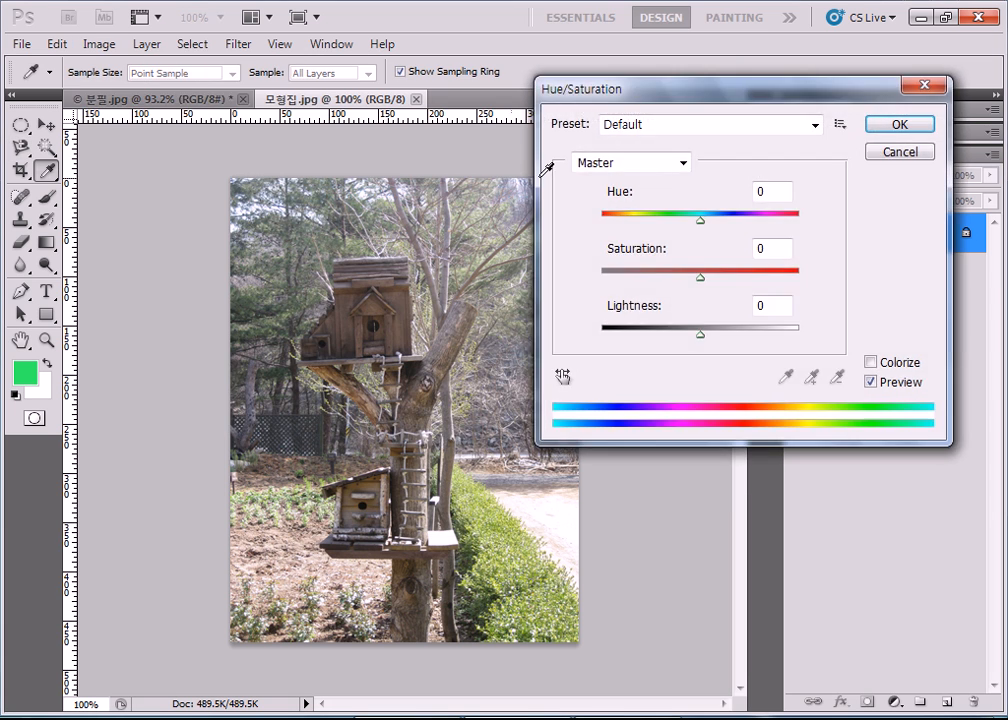
left_click(888, 366)
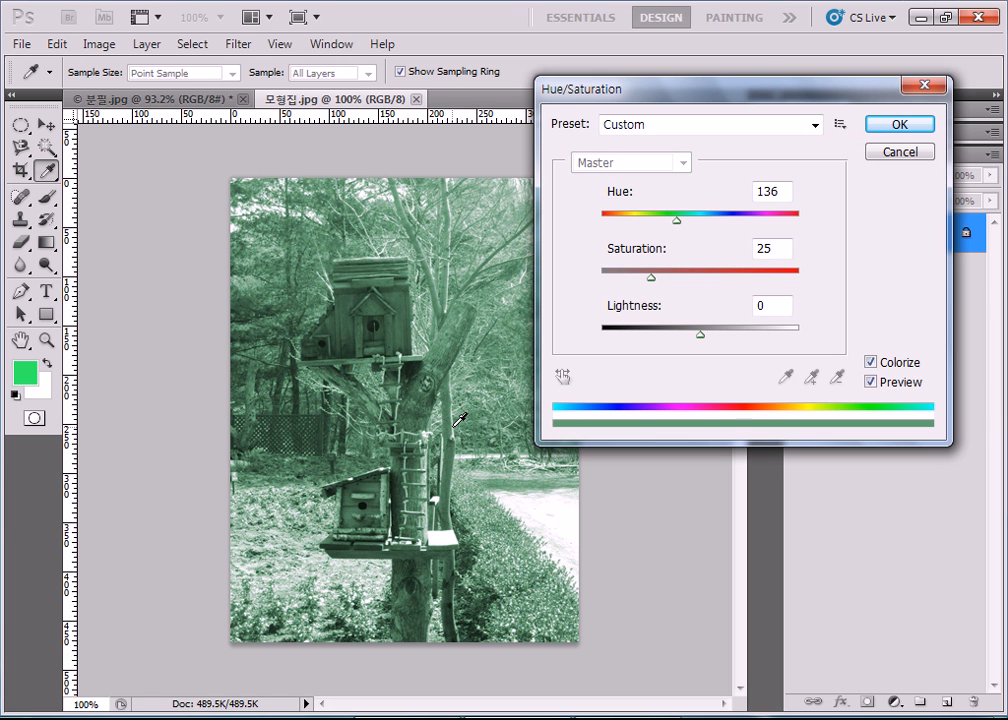
left_click(873, 365)
left_click(871, 363)
left_click(870, 383)
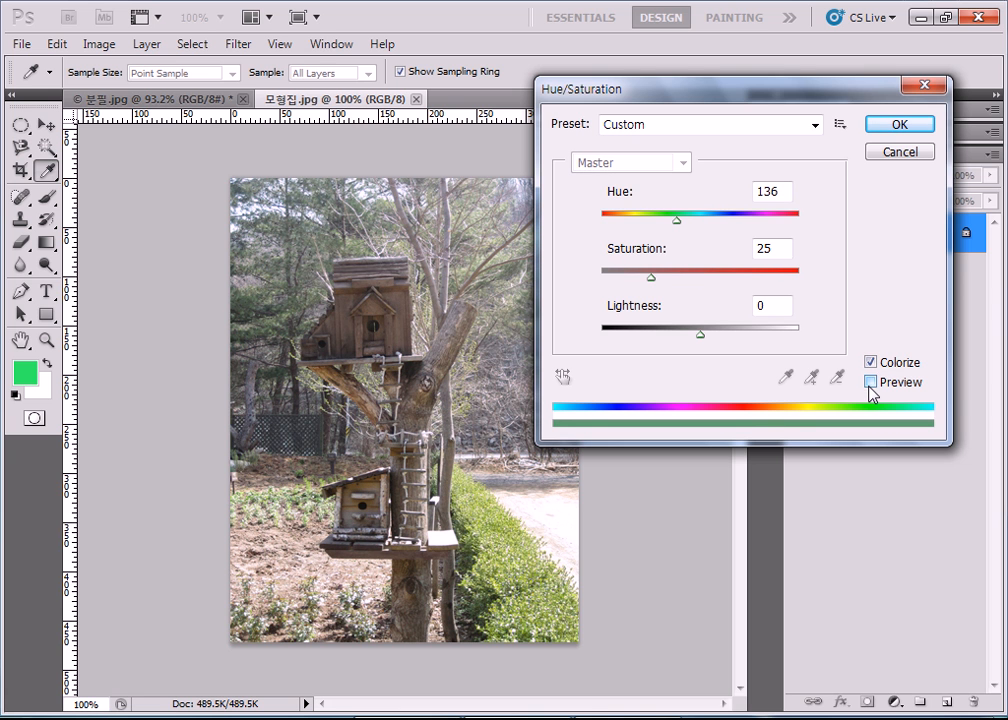
left_click(871, 383)
left_click(871, 363)
left_click(871, 363)
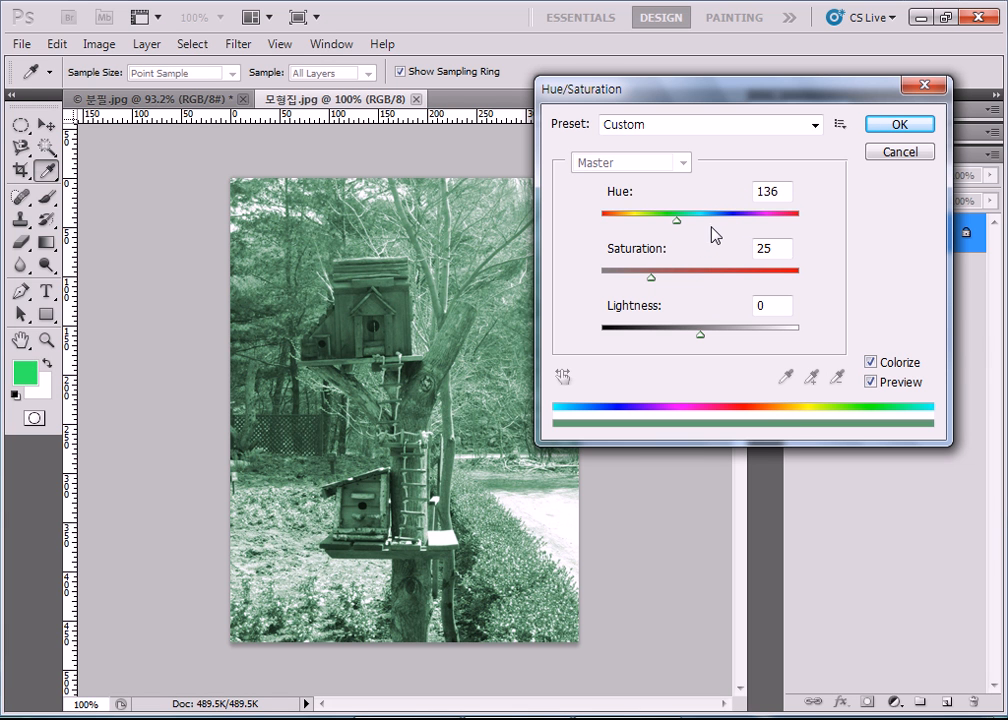
Step: Try Hue 229 and 180 with Saturation 0 in the colorize adjustment, and cancel it
left_click_drag(676, 221, 727, 226)
left_click_drag(654, 283, 600, 272)
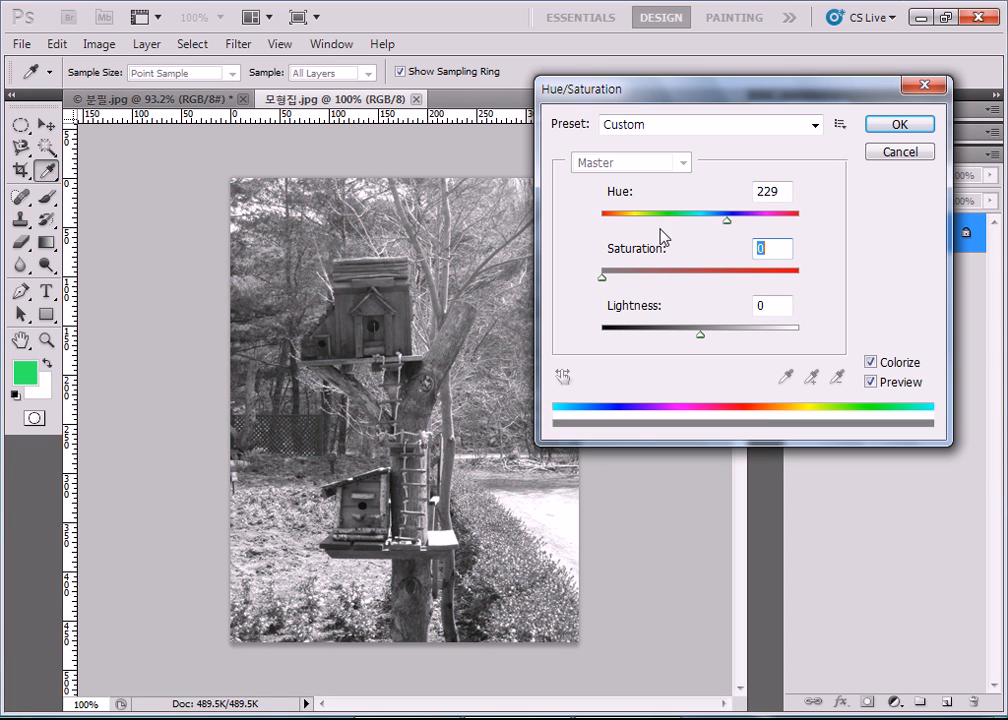
left_click_drag(730, 230, 702, 220)
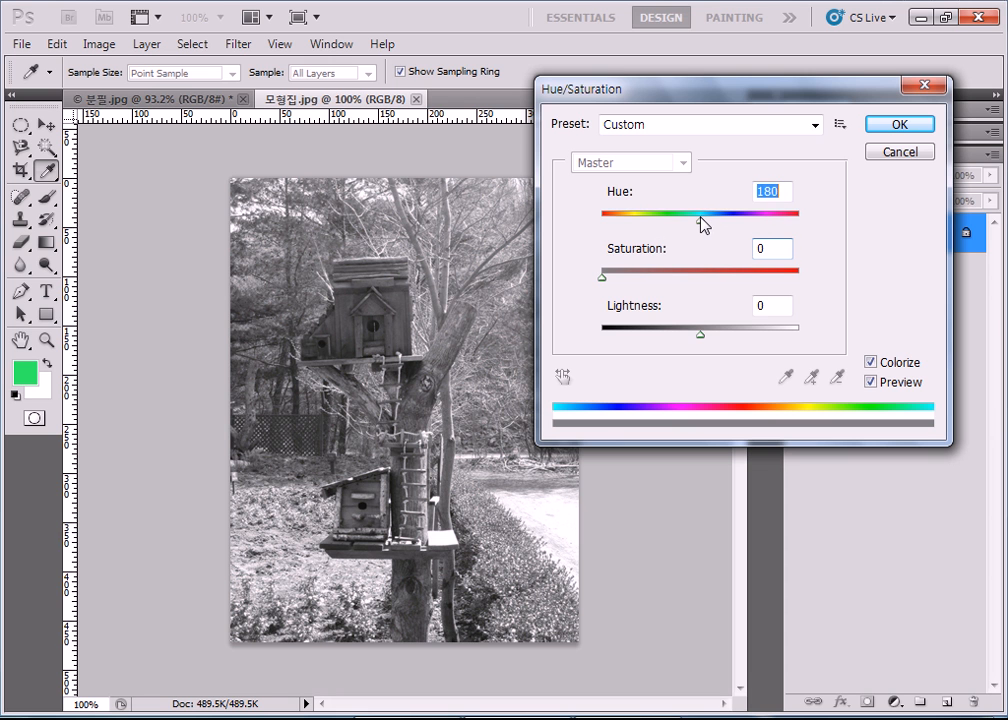
left_click(892, 158)
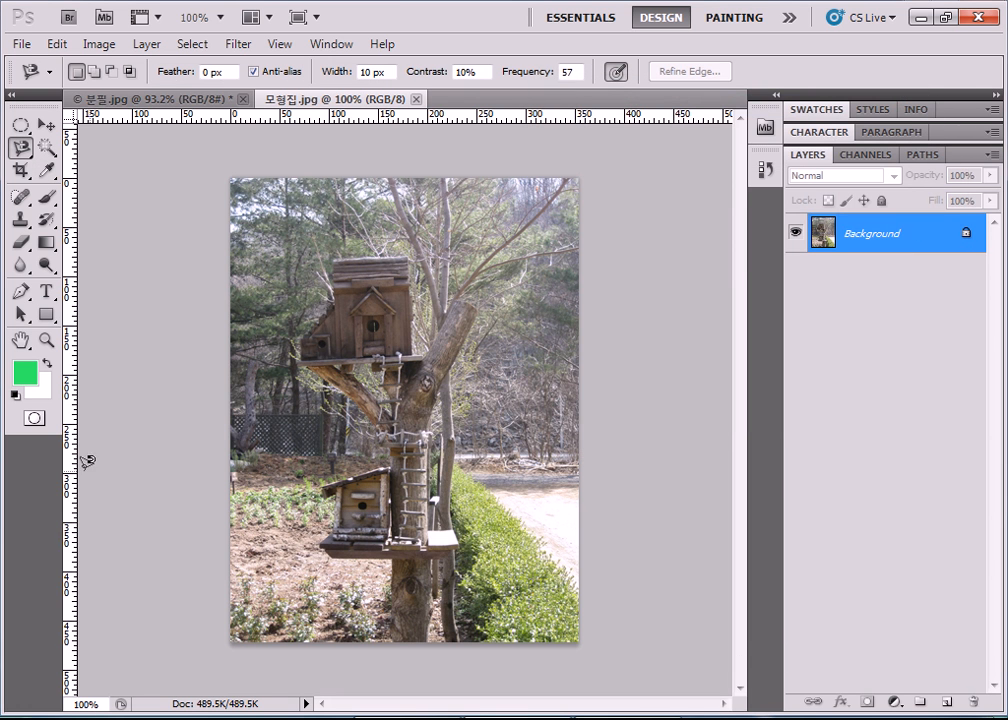
Step: Set the foreground color to the pinkish red #f9536e
left_click(28, 377)
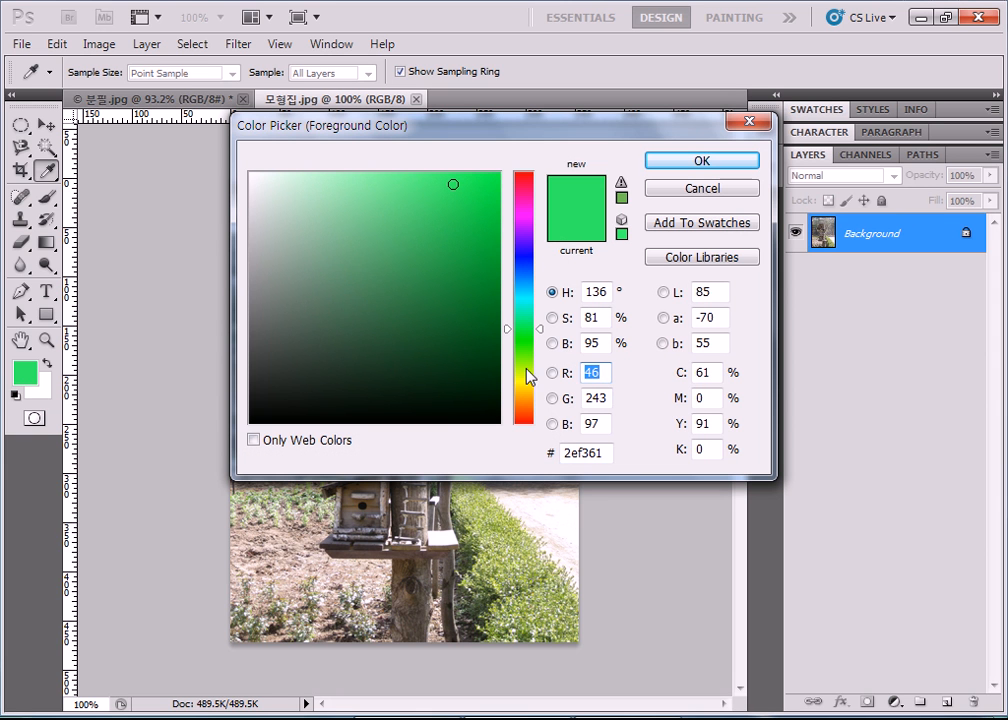
left_click(527, 180)
left_click(416, 176)
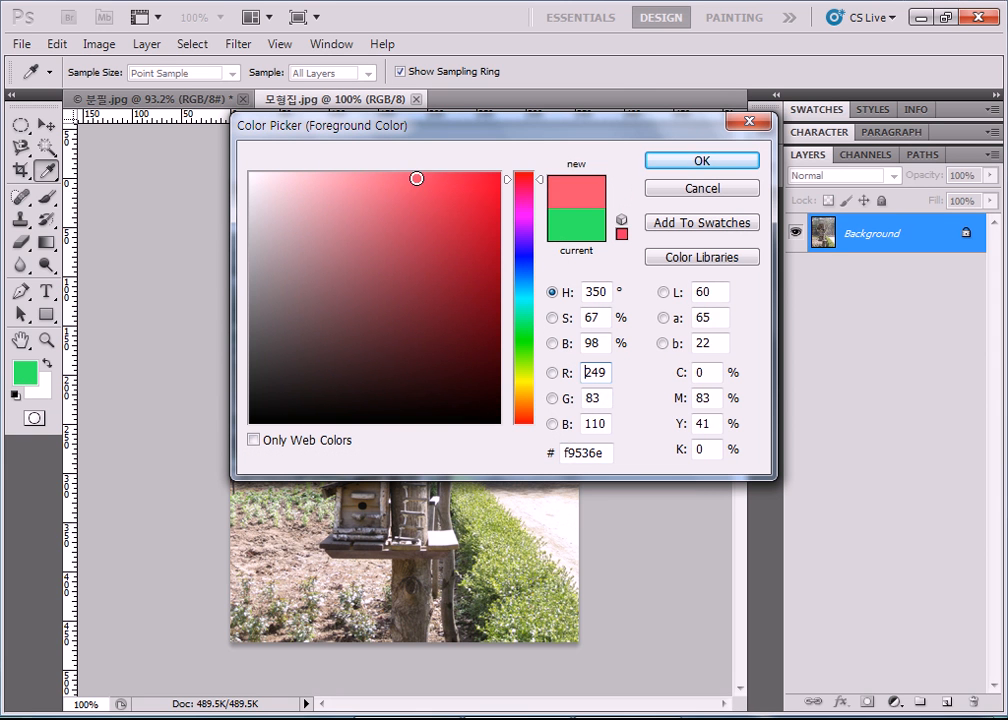
left_click(708, 160)
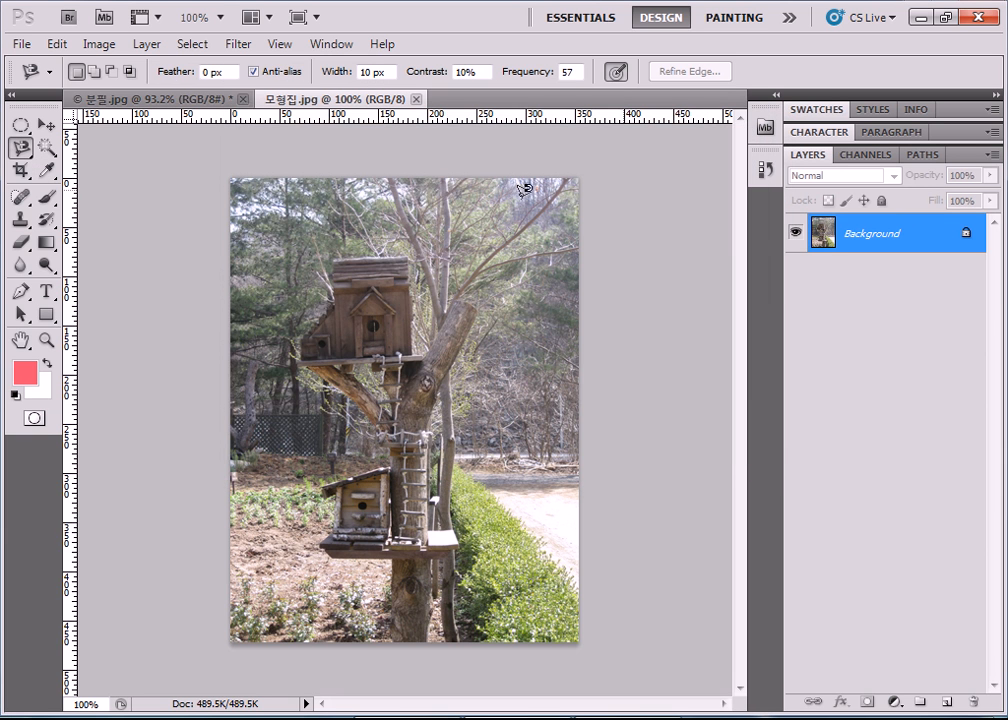
Step: Apply Hue/Saturation with Colorize to tint the whole photo in the foreground hue, and undo the adjustment
left_click(99, 44)
left_click(368, 195)
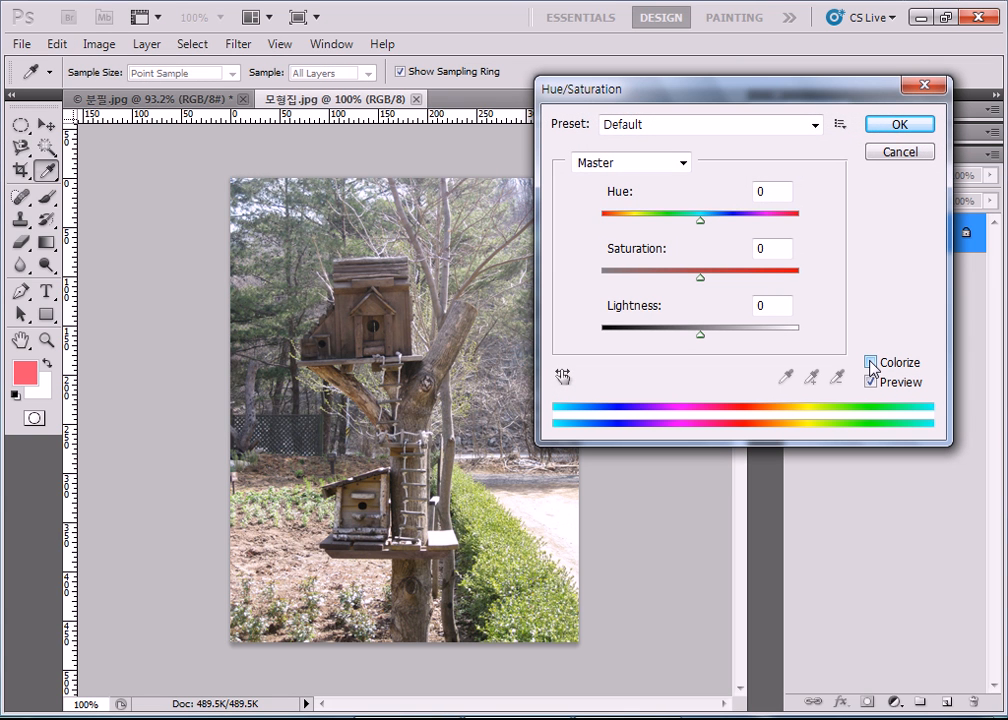
left_click(870, 363)
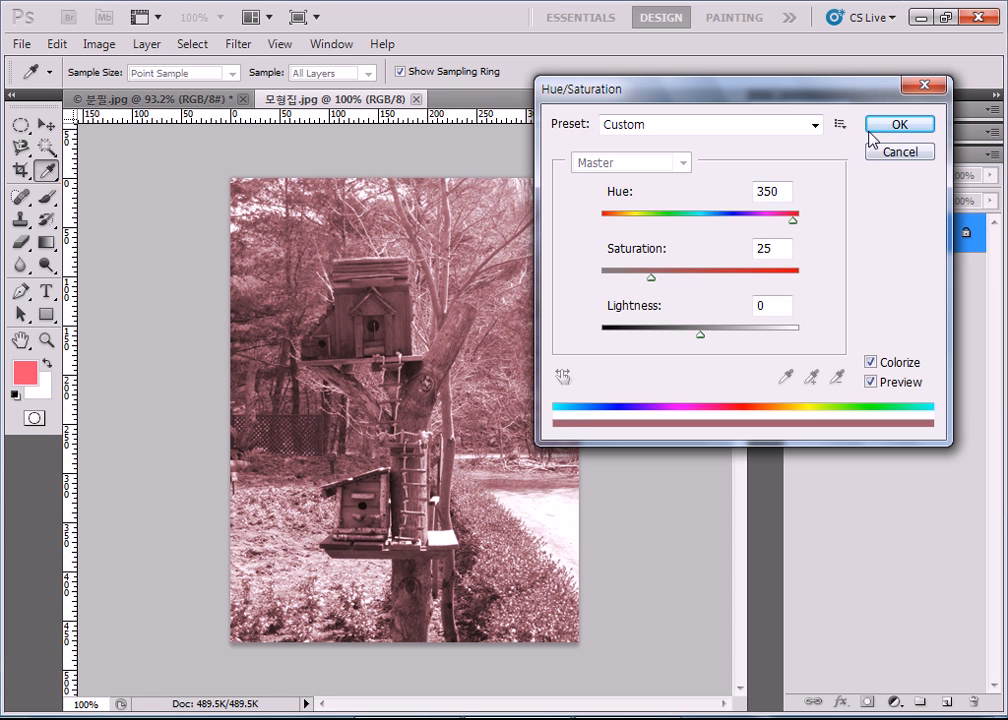
left_click(899, 125)
key("l")
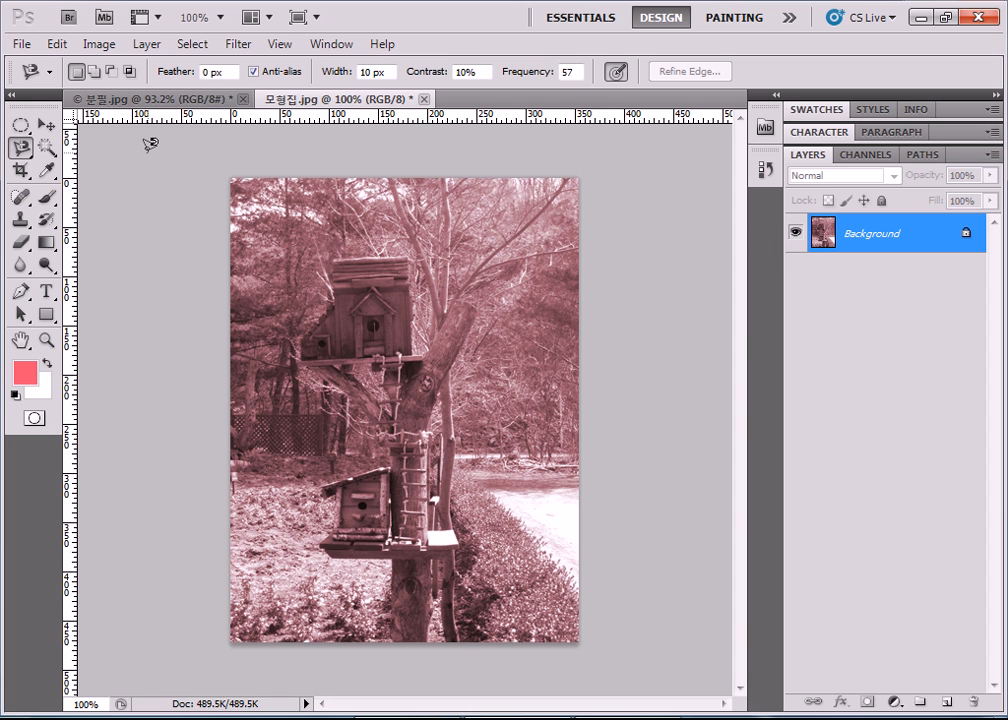
key("ctrl+z")
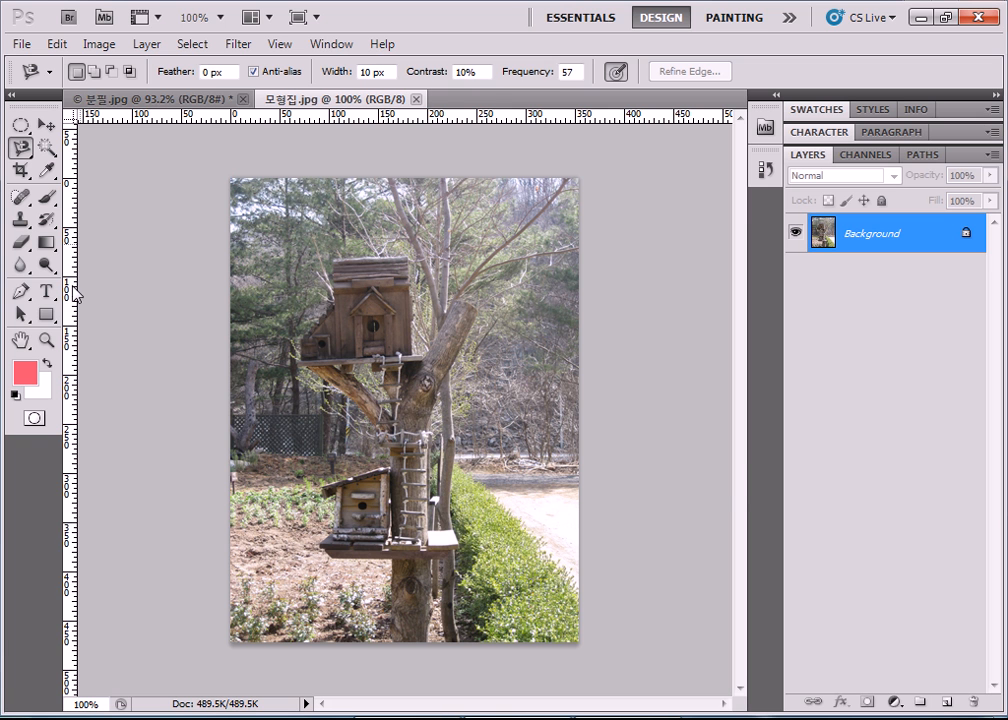
Step: Compare several dark red shades in the Color Picker and set the foreground color to #310109
left_click(25, 373)
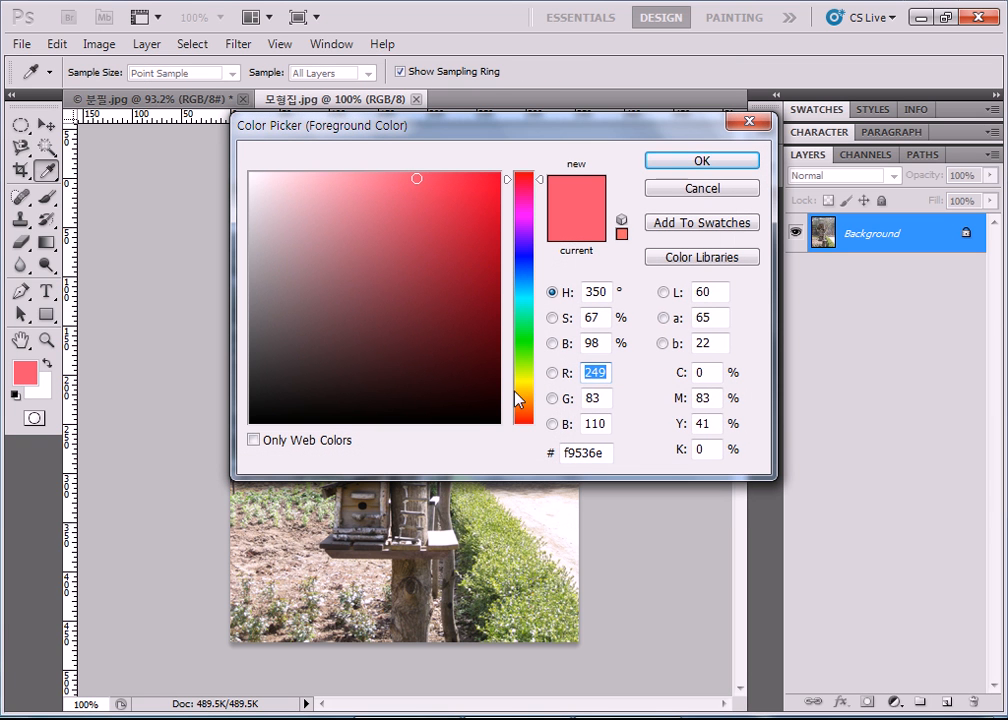
left_click(480, 361)
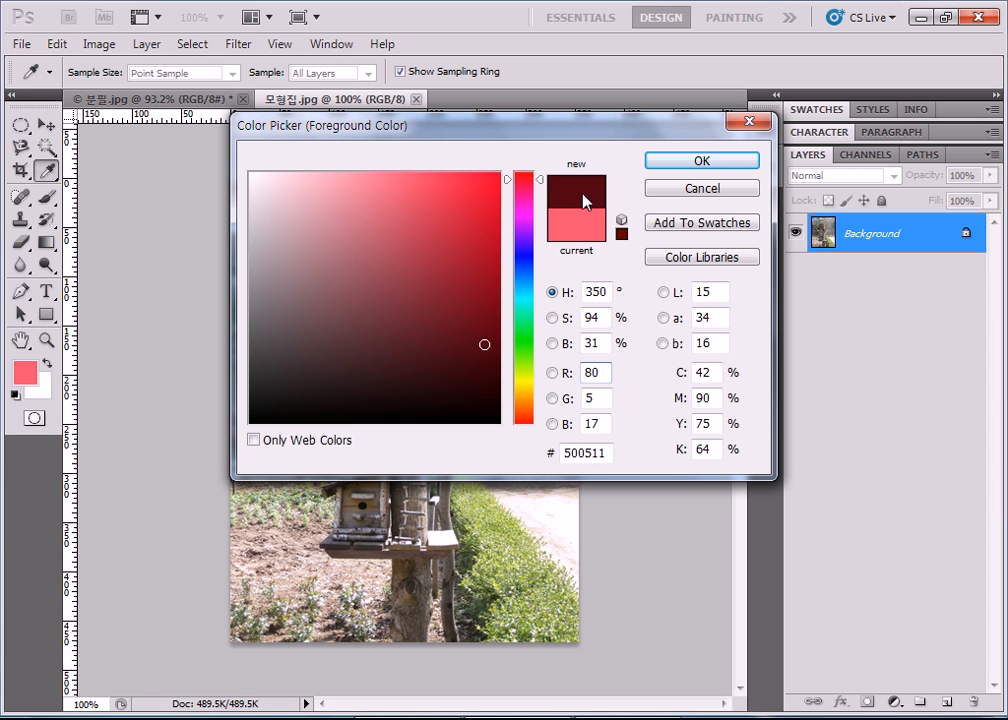
left_click_drag(488, 356, 485, 340)
left_click(491, 357)
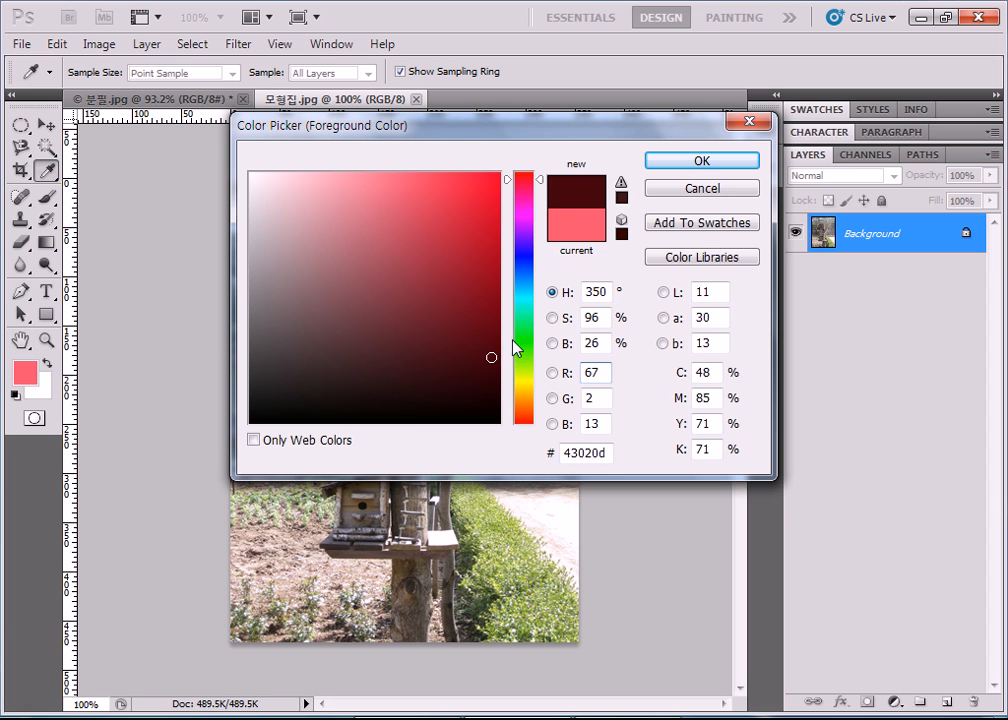
left_click(484, 337)
left_click(493, 368)
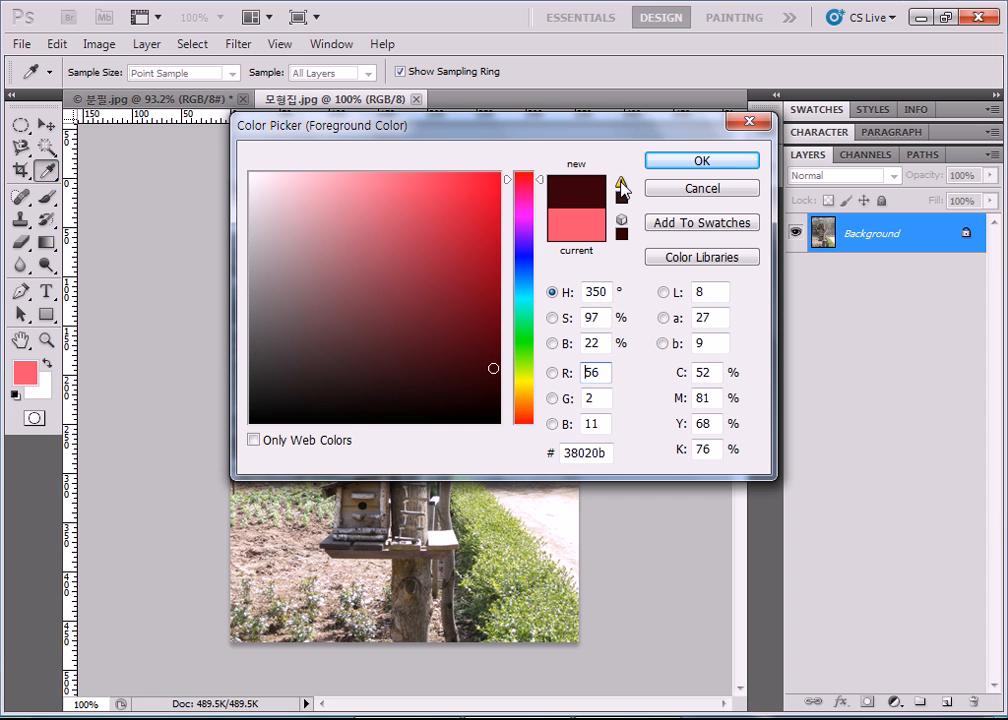
left_click(472, 243)
left_click(490, 345)
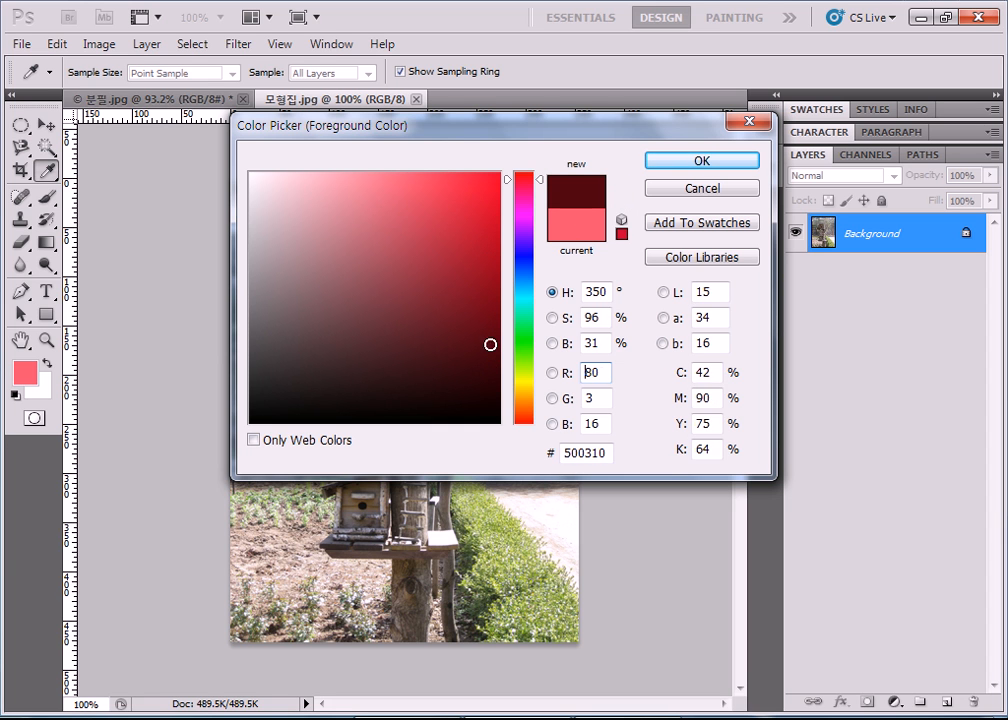
left_click(480, 391)
left_click(485, 406)
left_click(497, 375)
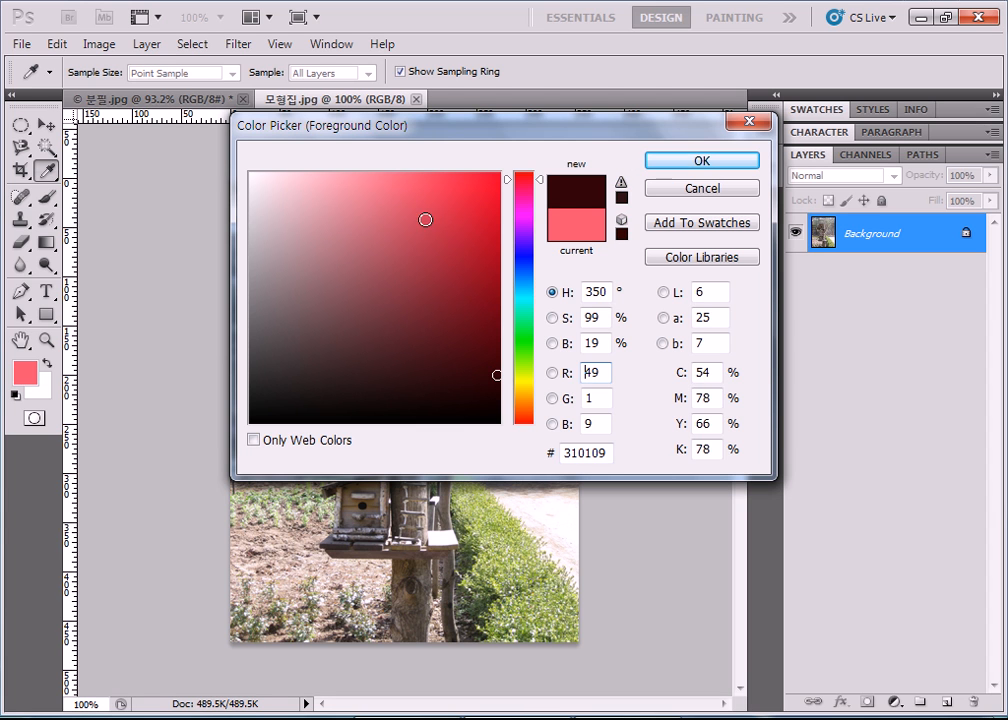
left_click(718, 164)
key("l")
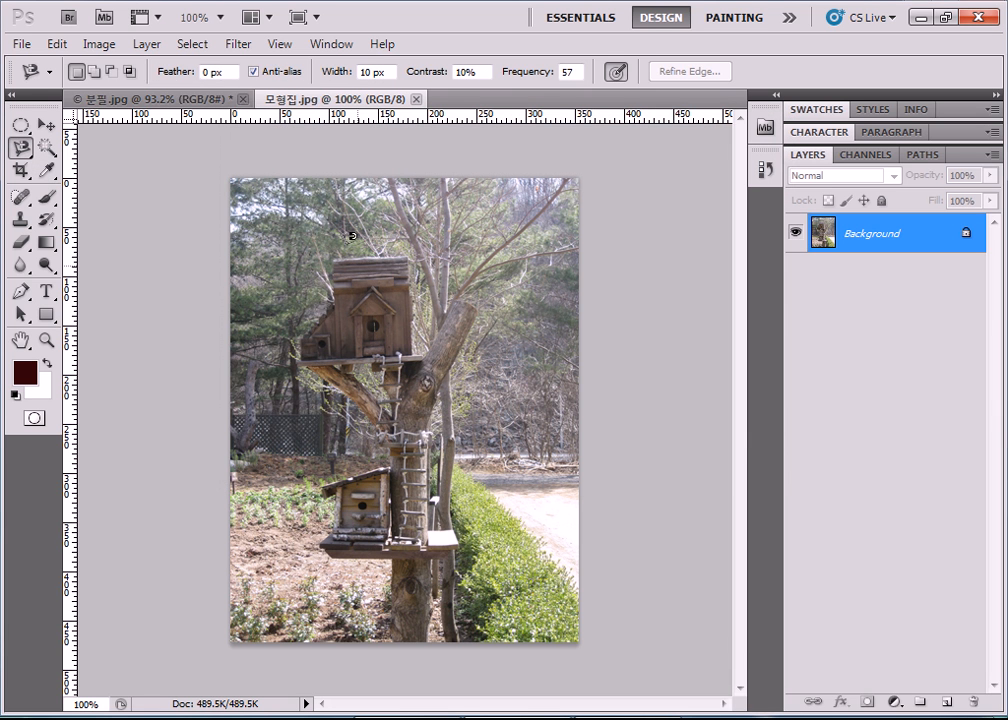
Step: Preview Hue/Saturation with Colorize on the whole photo using the dark red foreground color, and cancel the adjustment
left_click(99, 44)
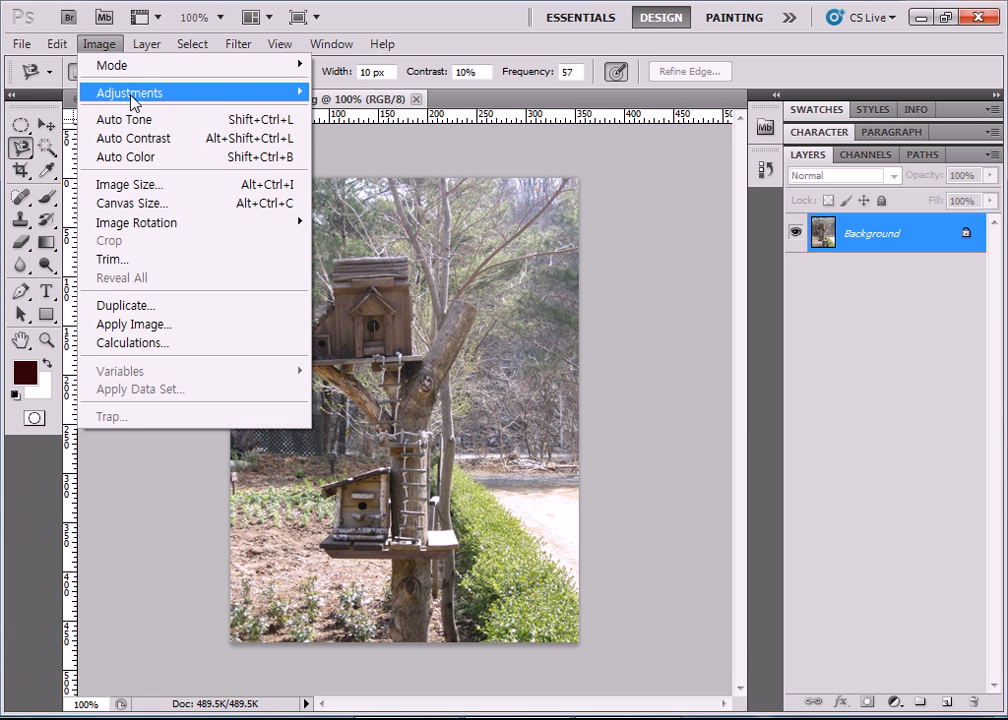
mouse_move(129, 94)
left_click(367, 197)
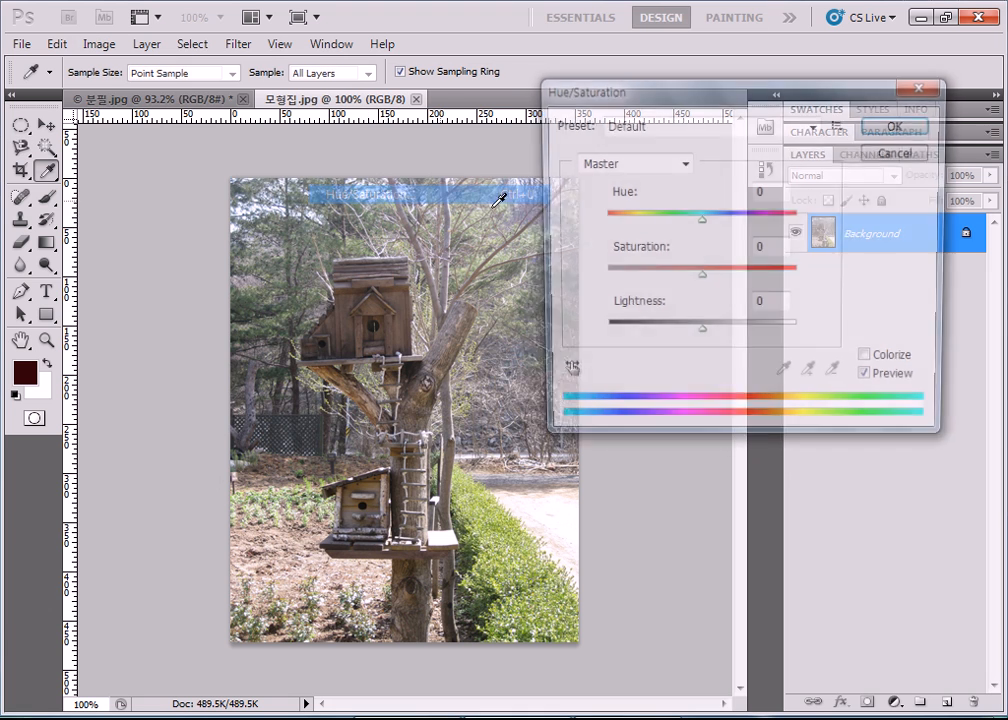
left_click(871, 363)
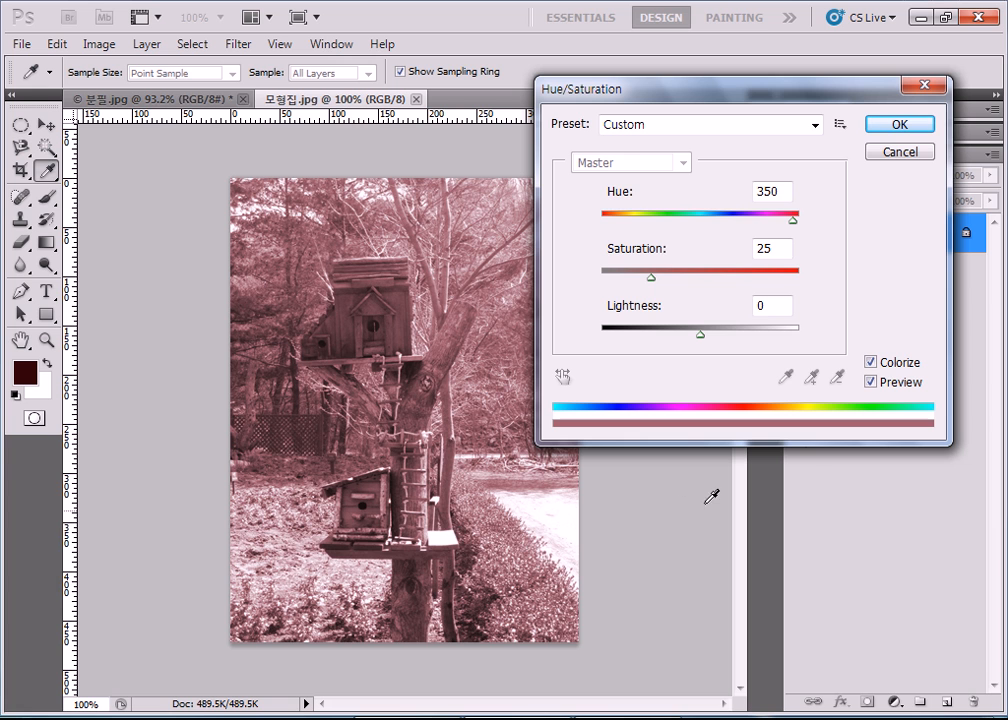
left_click(899, 152)
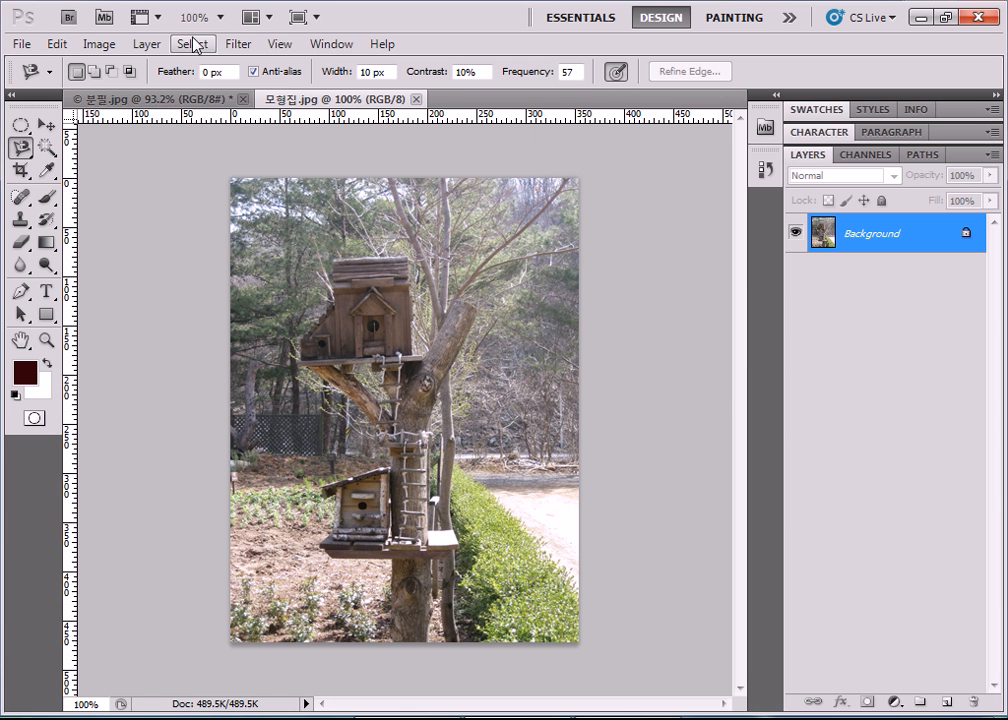
Step: Preview the Add Noise filter on the birdhouse photo, and cancel it
left_click(252, 42)
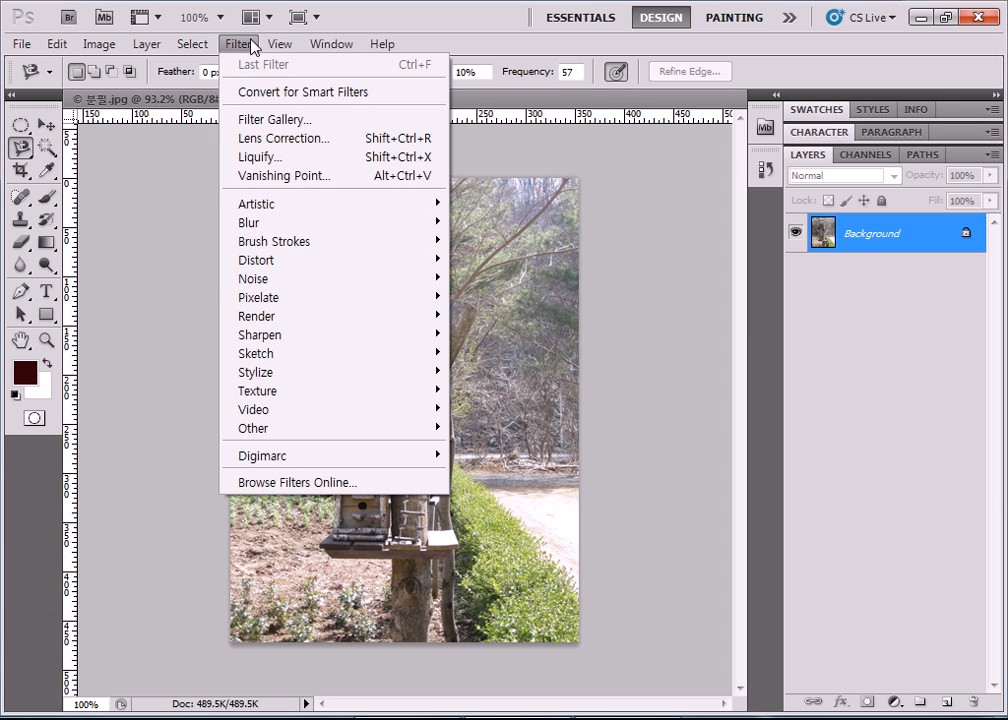
mouse_move(281, 281)
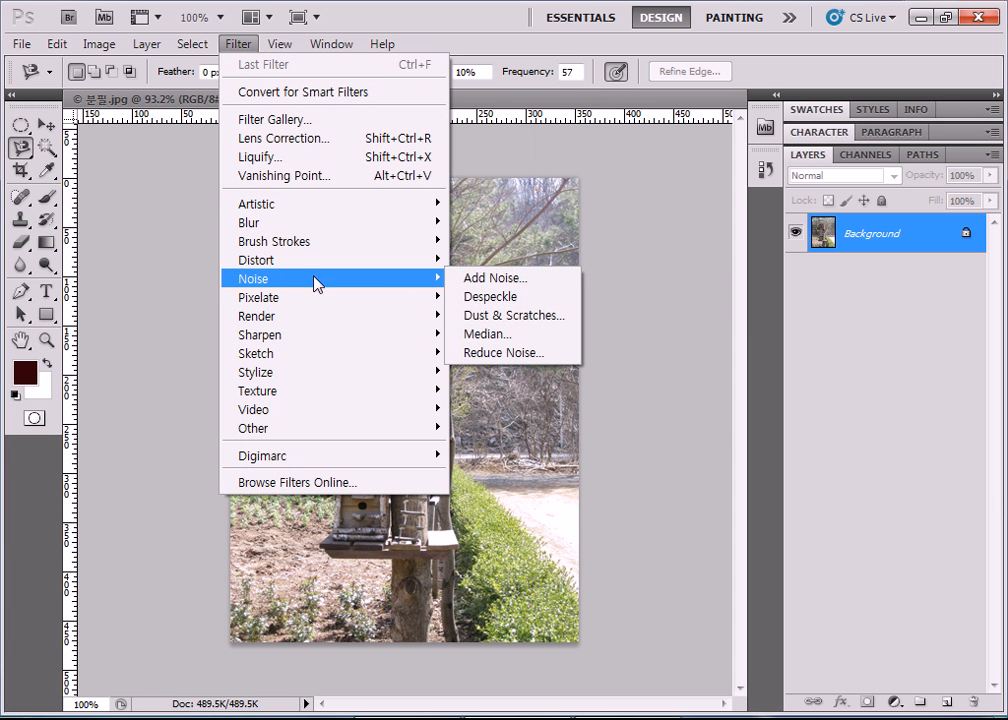
left_click(481, 279)
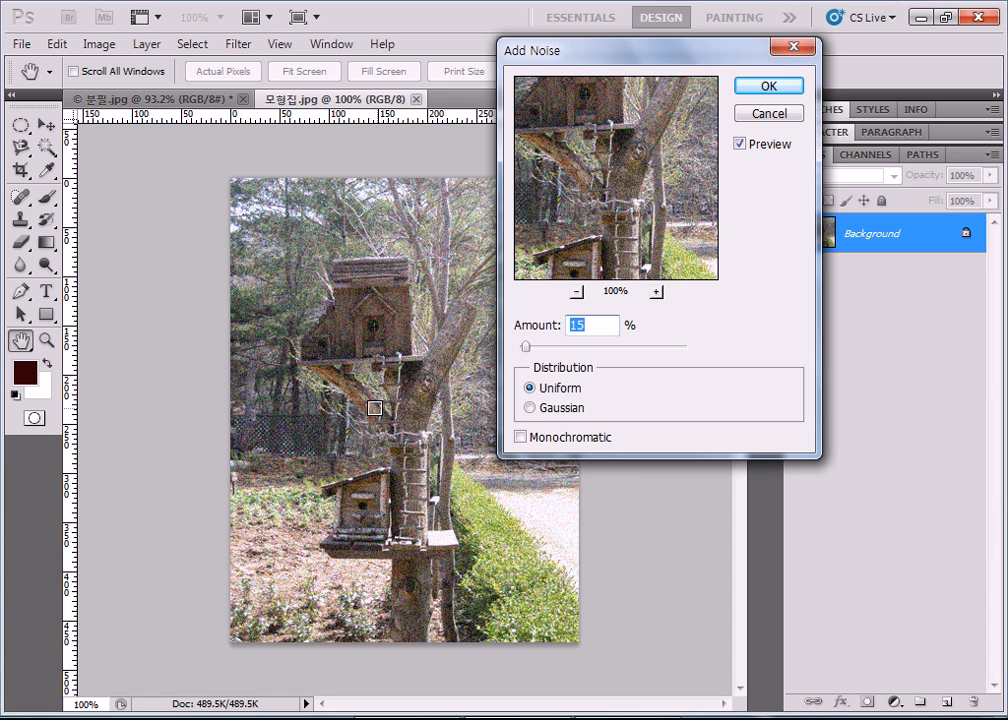
left_click(767, 114)
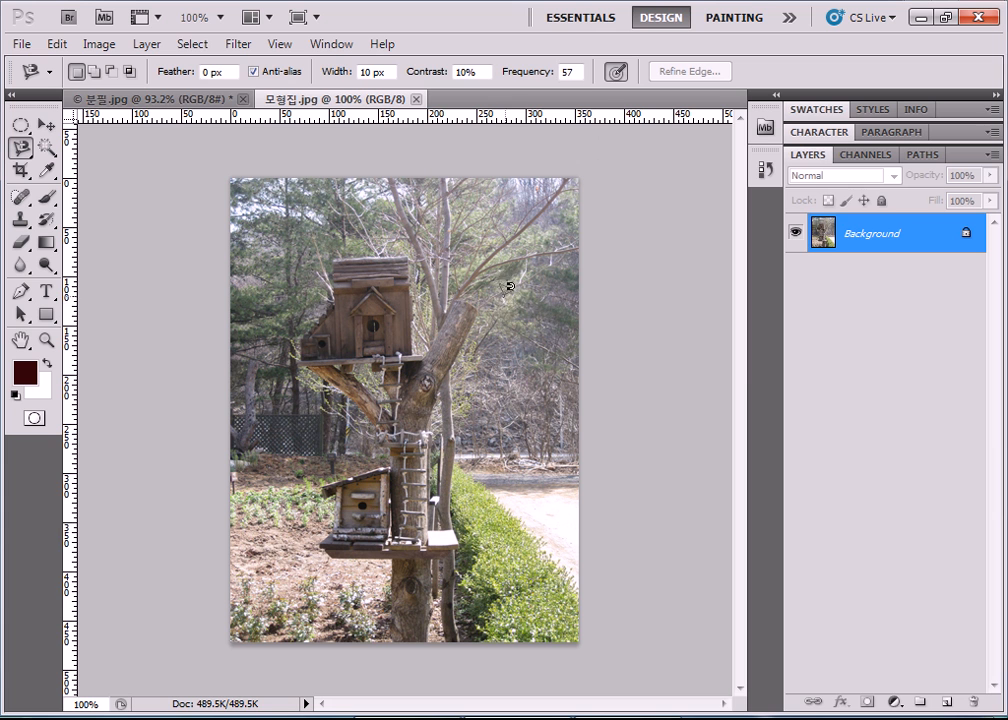
Step: Switch to the Move tool and look through the available filter categories, including Artistic, Brush Strokes and Noise
left_click(45, 124)
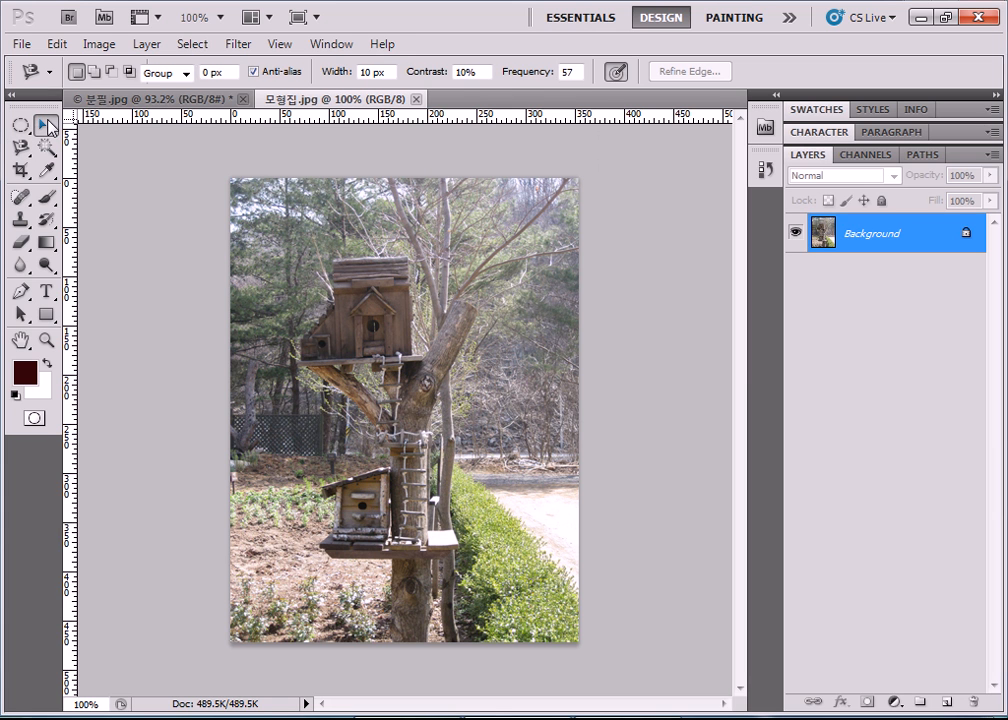
left_click(238, 46)
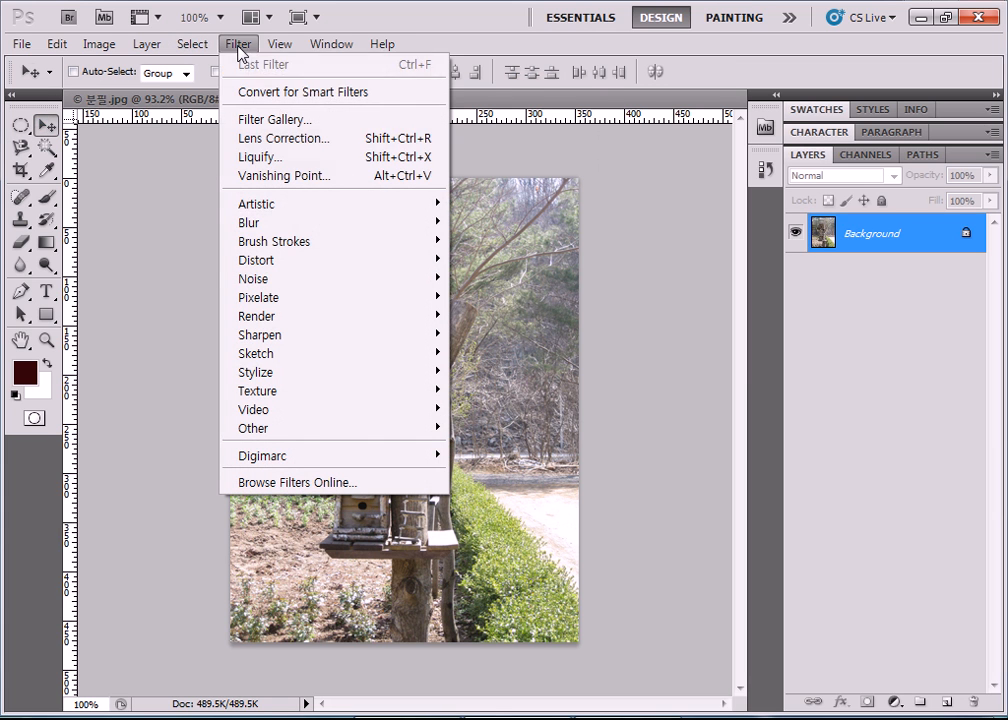
mouse_move(322, 207)
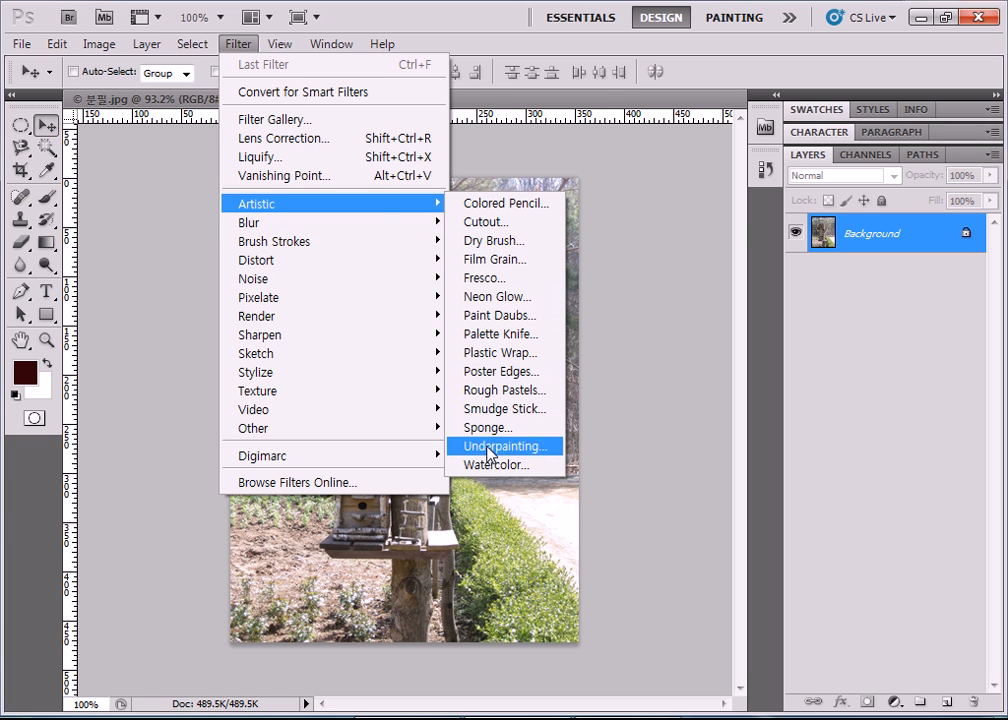
mouse_move(387, 225)
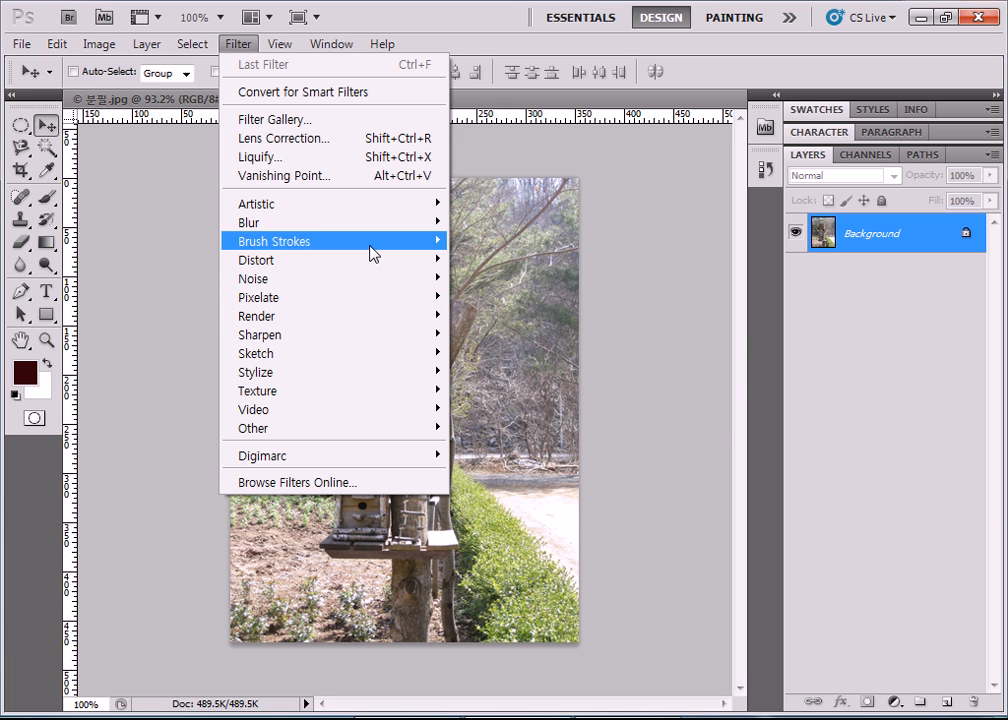
mouse_move(372, 253)
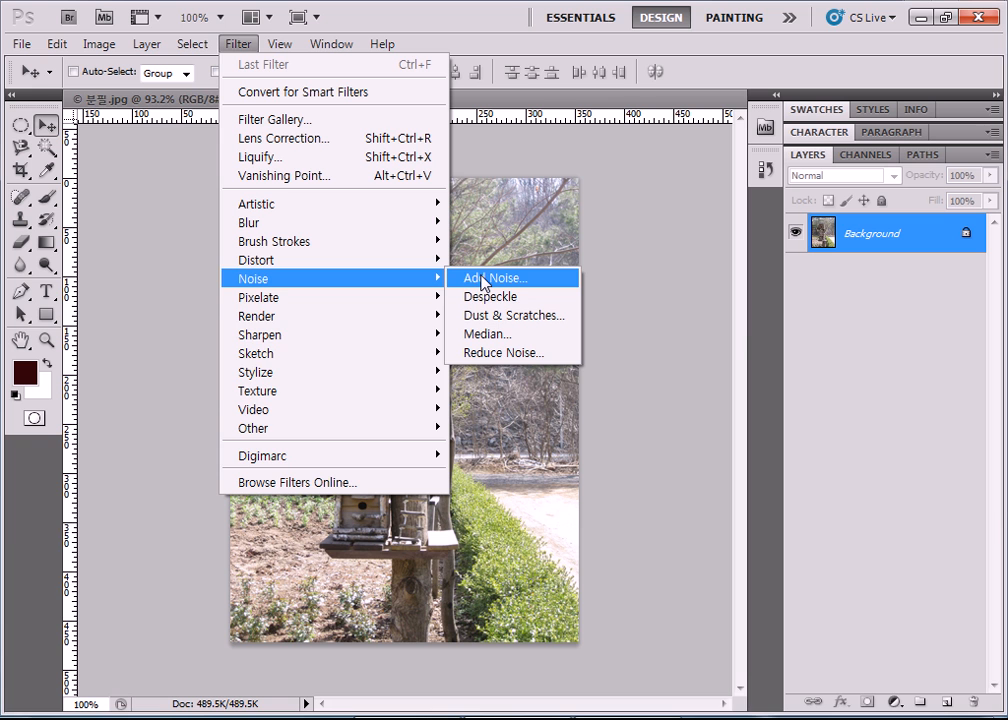
mouse_move(342, 398)
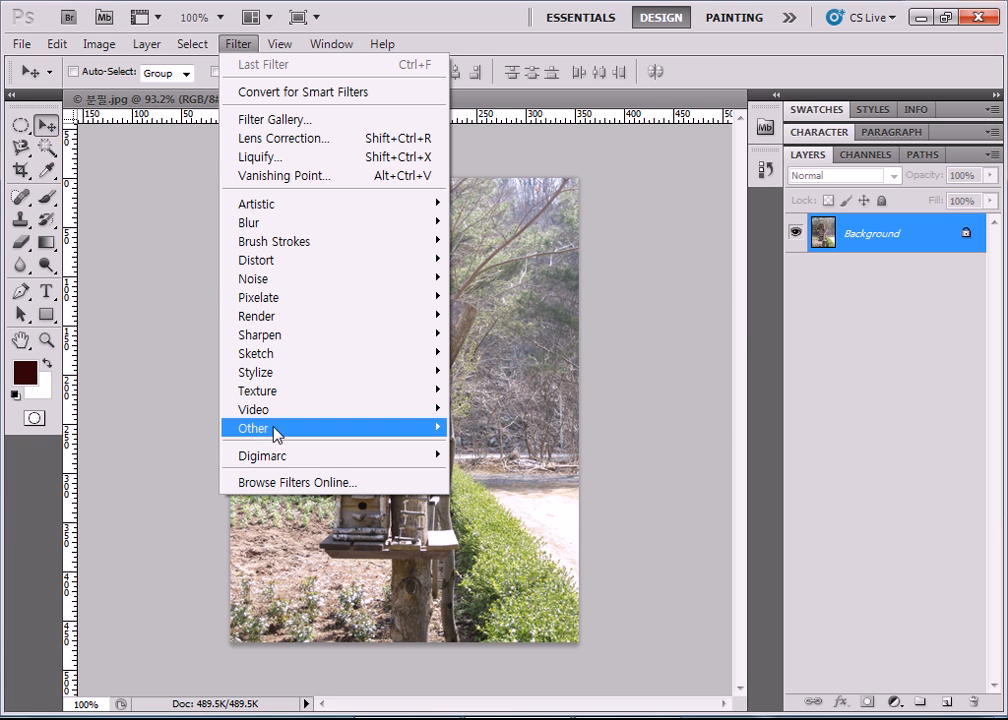
mouse_move(281, 207)
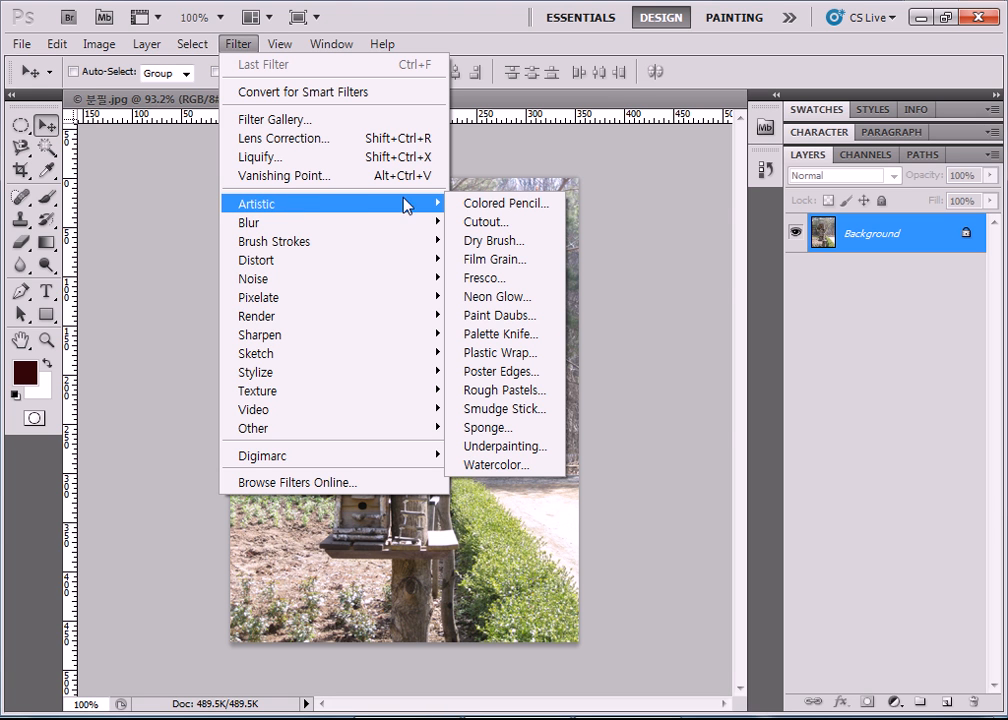
Step: Open the Colored Pencil filter for the photo and compare its preview with Cutout, Dry Brush and Film Grain
left_click(489, 204)
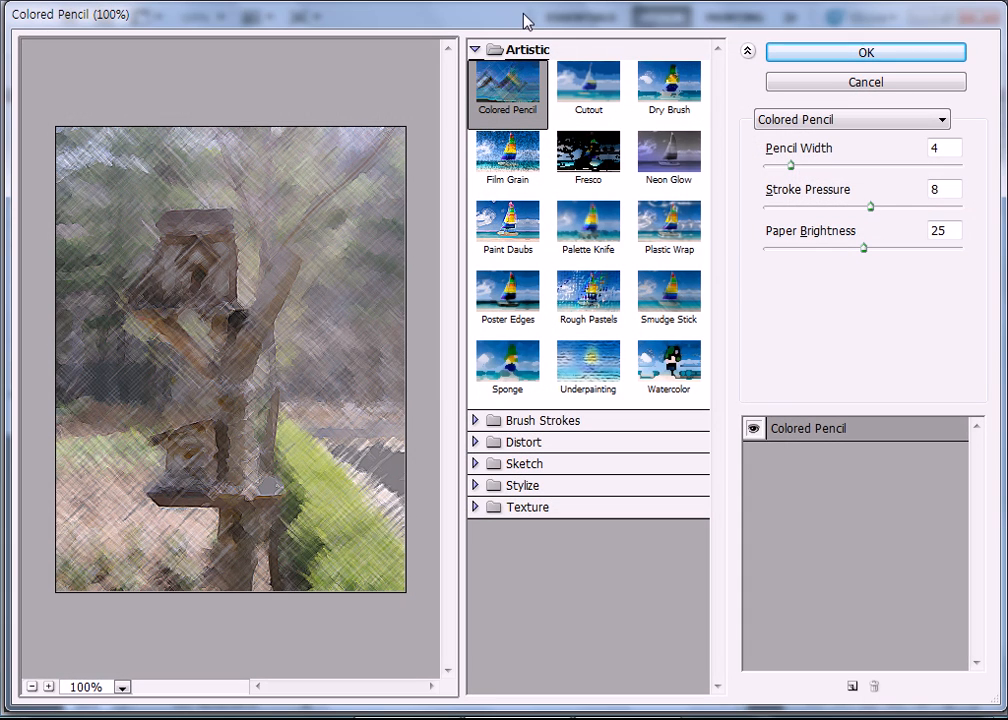
left_click(589, 84)
left_click(645, 88)
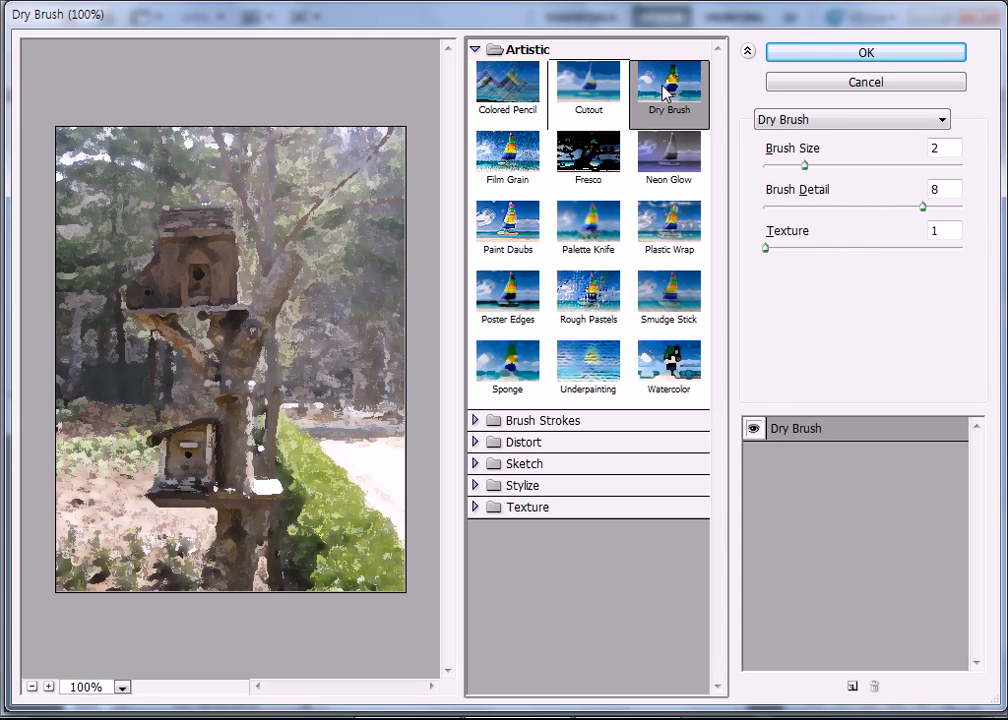
left_click(506, 150)
left_click(519, 105)
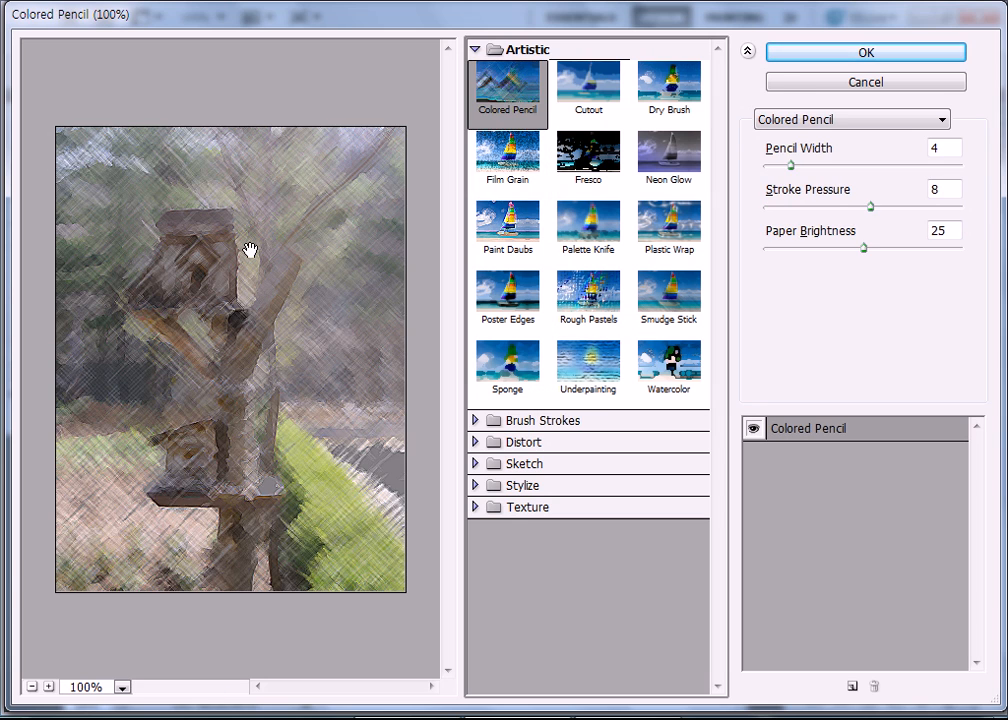
Step: Preview the Film Grain, Fresco, Paint Daubs, Palette Knife, Rough Pastels, Poster Edges and Sponge effects on the photo
left_click(519, 165)
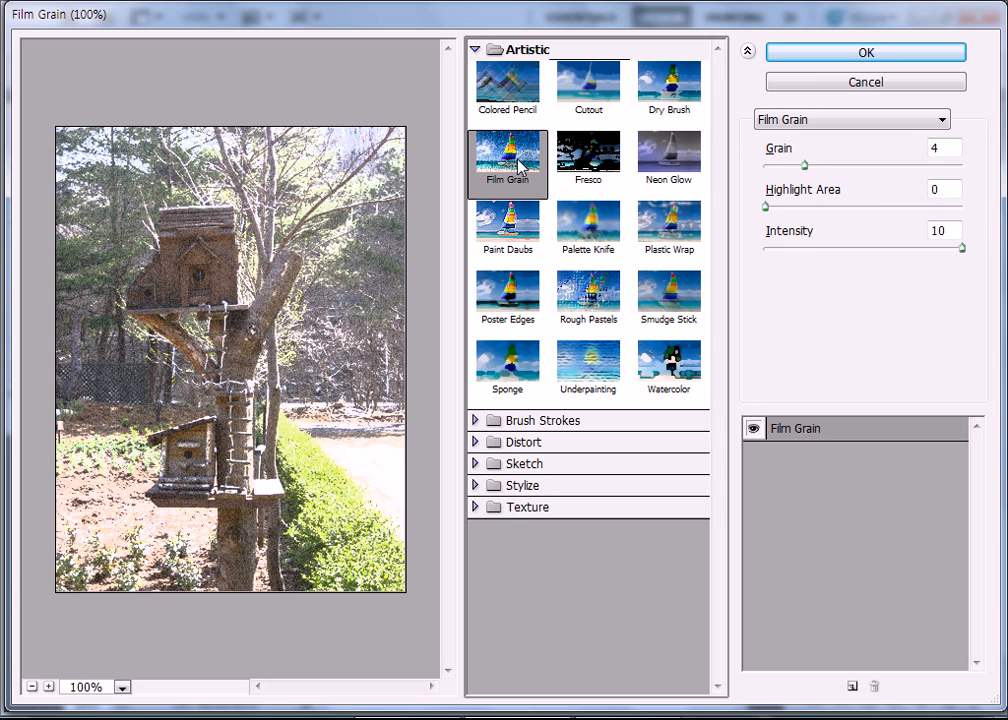
left_click(588, 155)
left_click(509, 215)
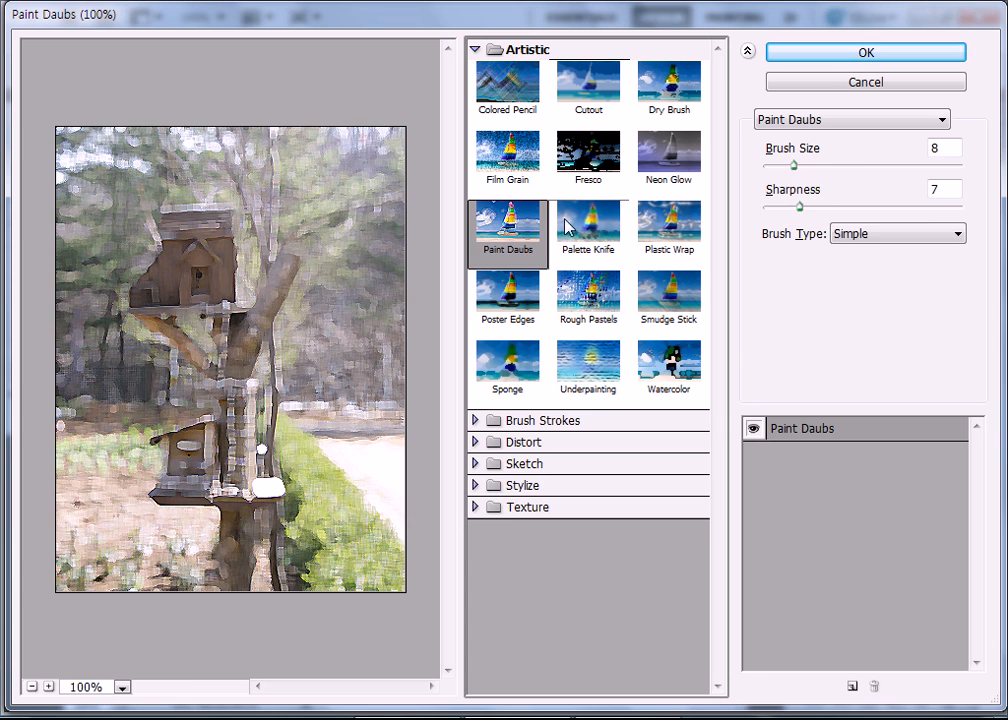
left_click(590, 226)
left_click(590, 296)
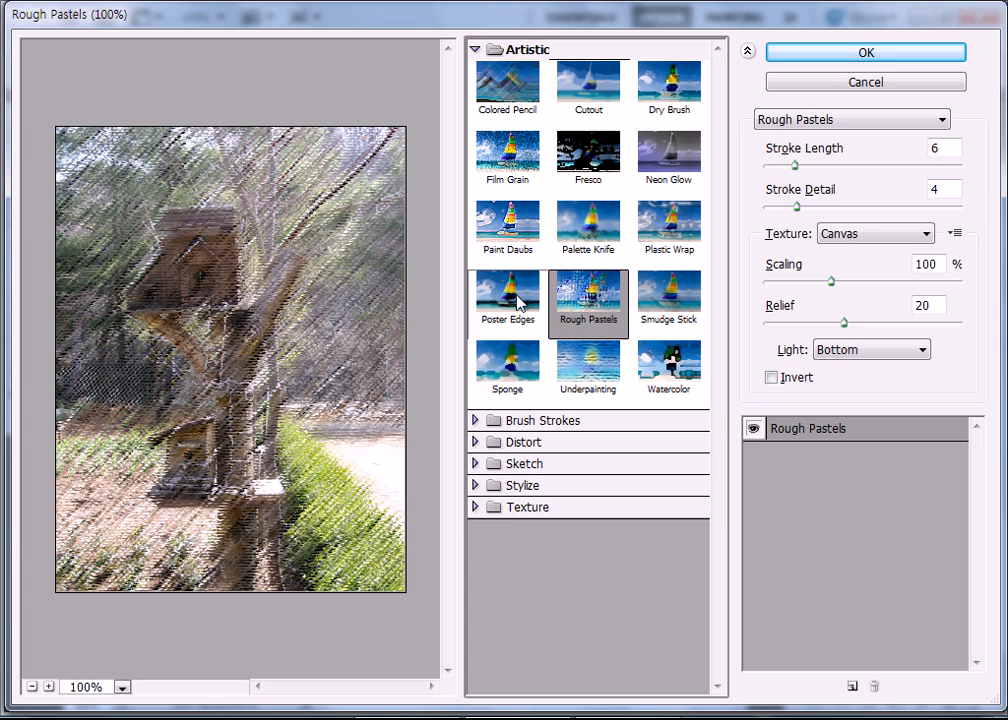
left_click(508, 292)
left_click(508, 365)
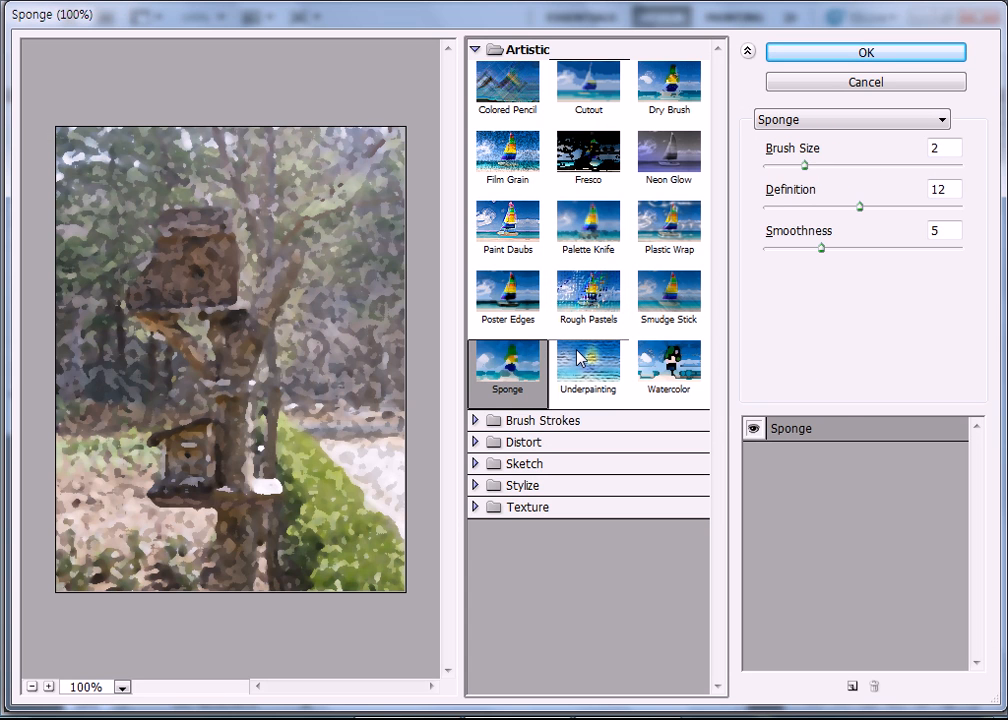
Step: Preview the Underpainting, Watercolor and Accented Edges filters on the birdhouse photo
left_click(568, 360)
left_click(655, 362)
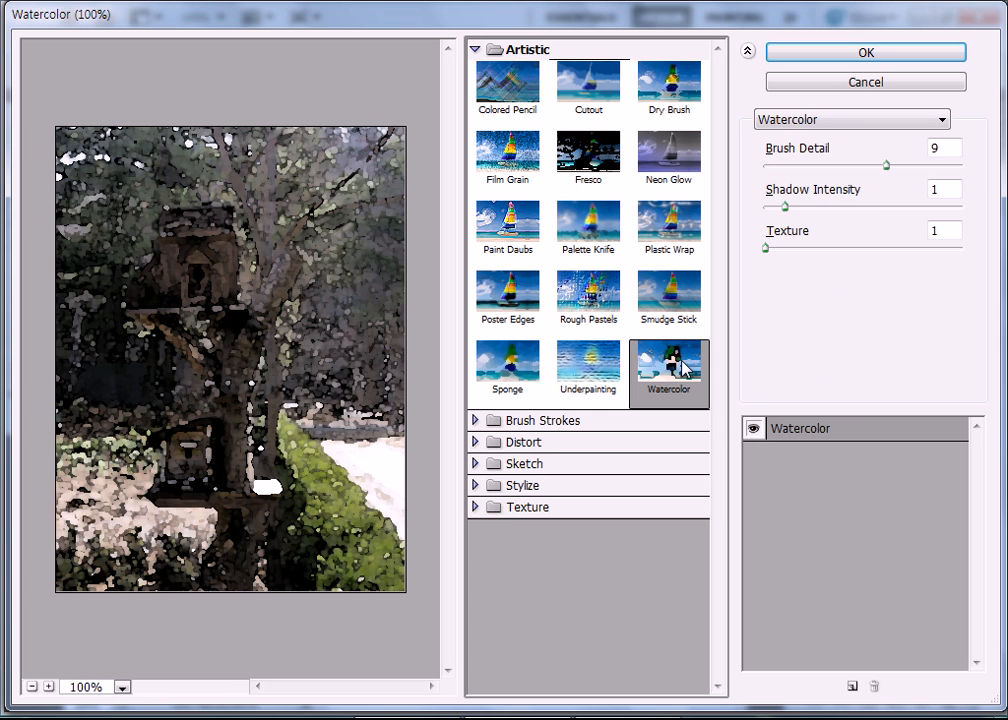
left_click(515, 421)
left_click(520, 460)
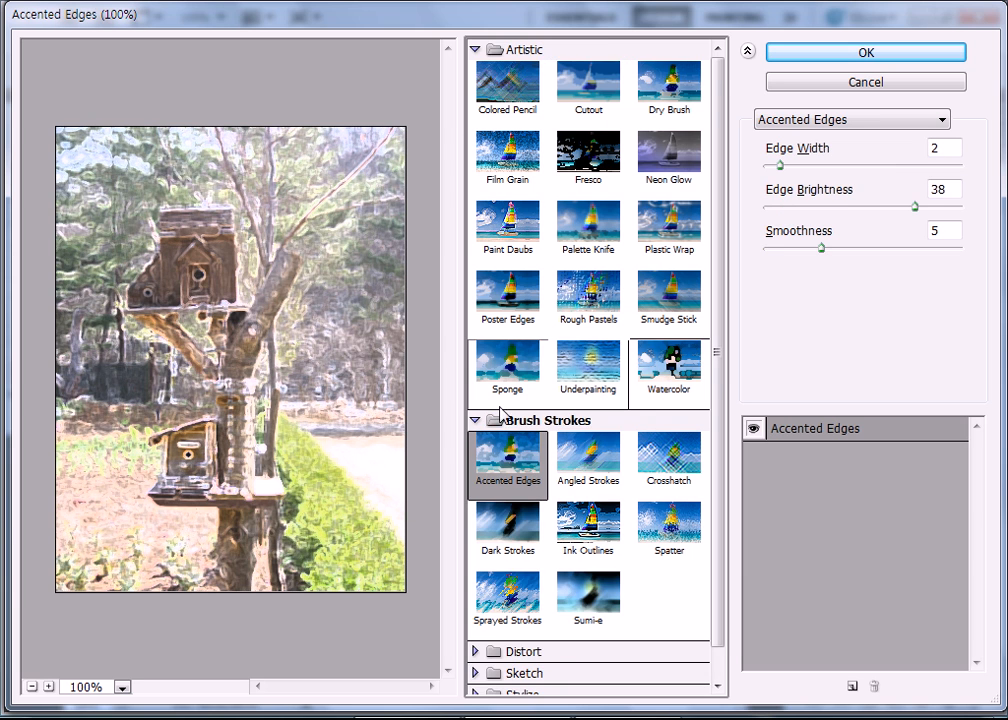
Step: Expand the Distort and Texture filter categories and preview the Craquelure texture on the photo
scroll(495, 462, "down", 1)
left_click(530, 620)
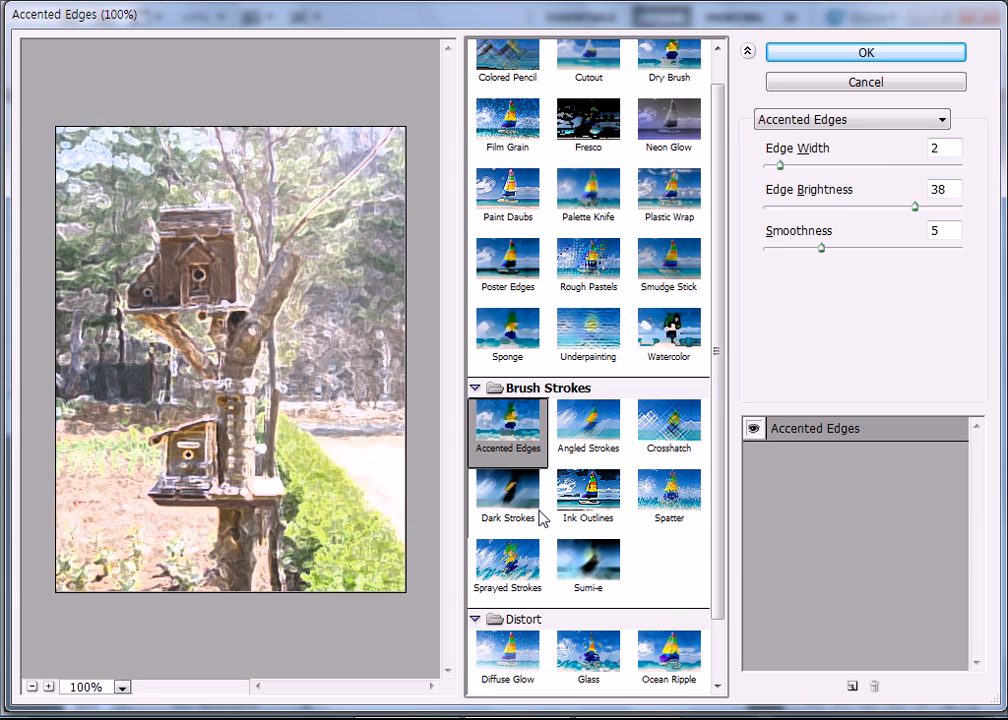
scroll(540, 490, "down", 2)
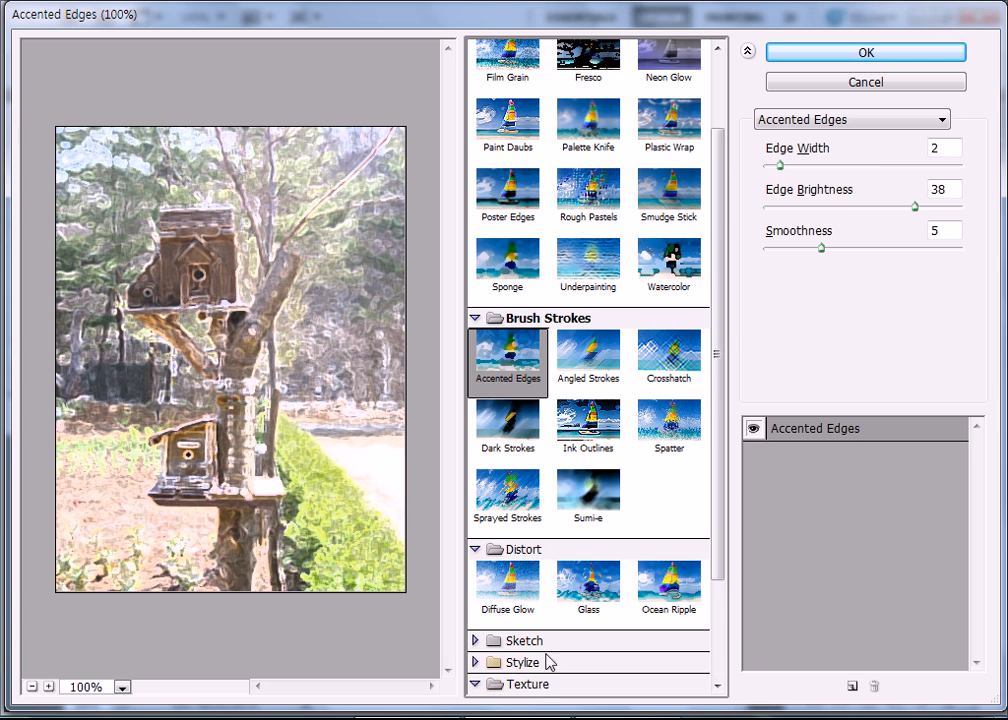
left_click(530, 684)
left_click(537, 598)
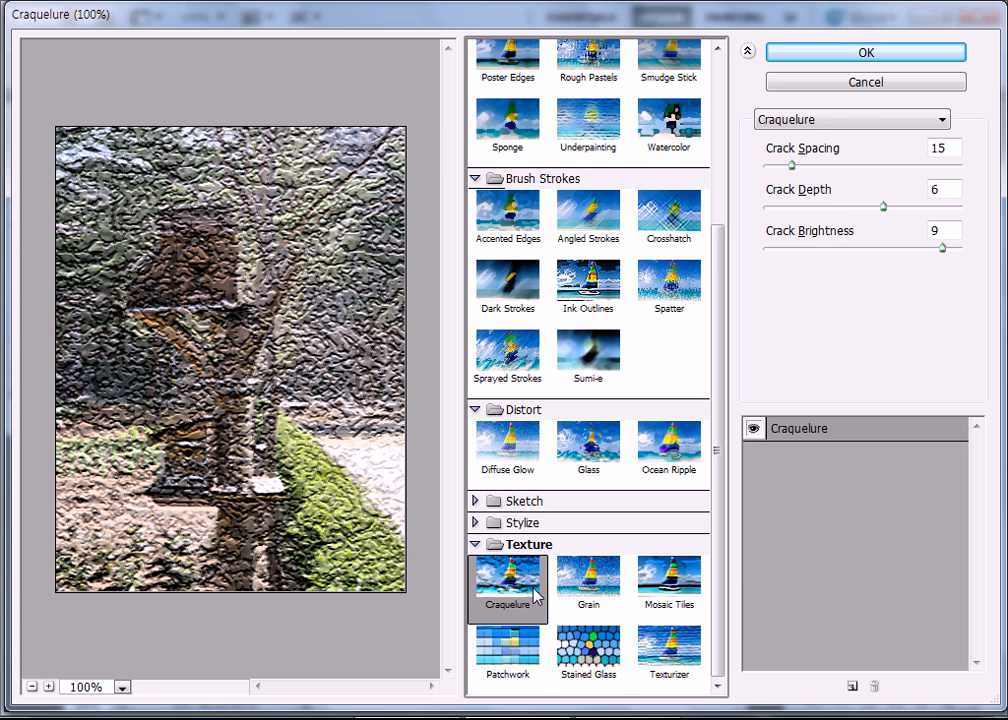
Step: Expand the Stylize and Sketch filter categories and preview the Chrome and Conté Crayon effects
left_click(505, 522)
scroll(545, 565, "down", 1)
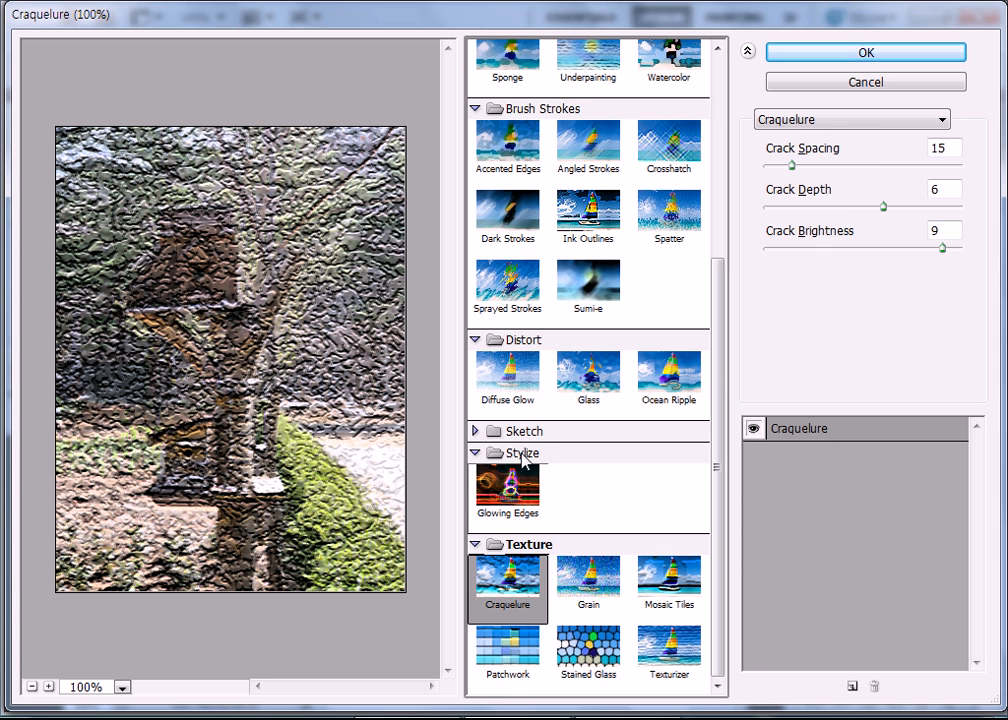
left_click(525, 430)
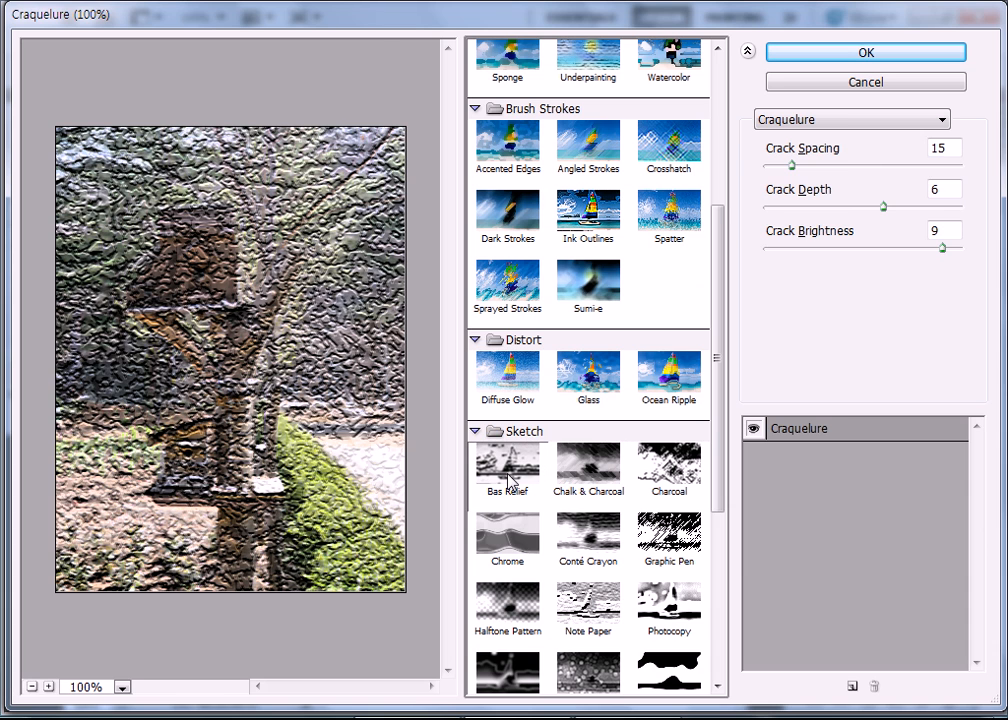
left_click(505, 533)
left_click(590, 553)
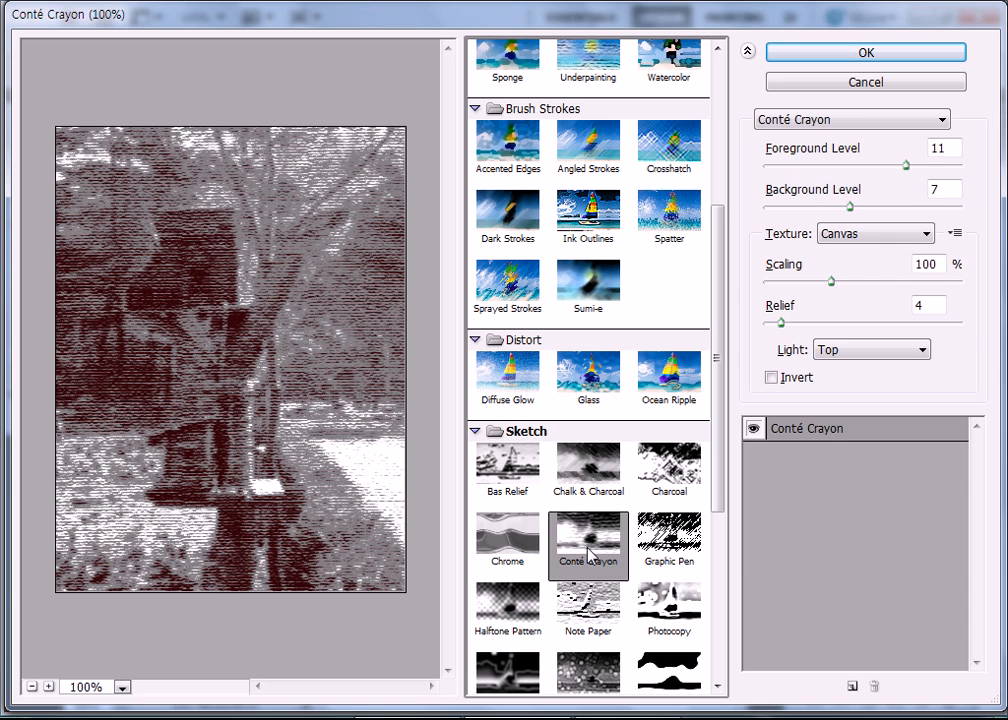
Step: Preview the Bas Relief and Chalk & Charcoal sketch effects, plus the Ink Outlines and Dark Strokes brush strokes
left_click(522, 492)
left_click(598, 468)
left_click(588, 218)
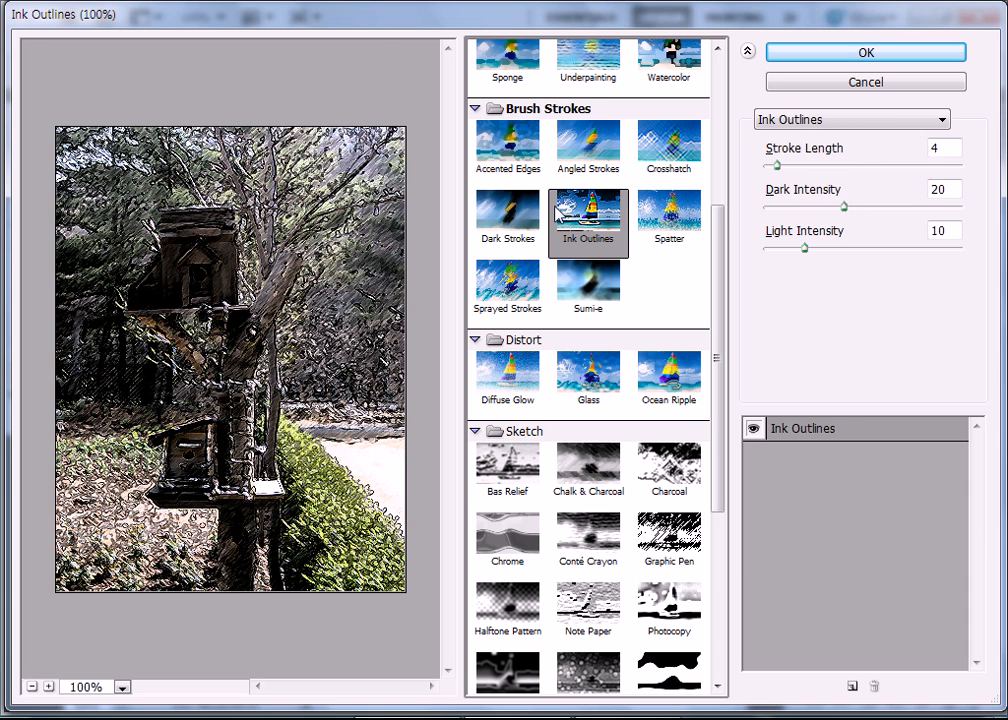
left_click(510, 222)
Step: Preview the Artistic filters Colored Pencil, Cutout, Dry Brush, Film Grain, Fresco and Neon Glow
scroll(521, 257, "up", 4)
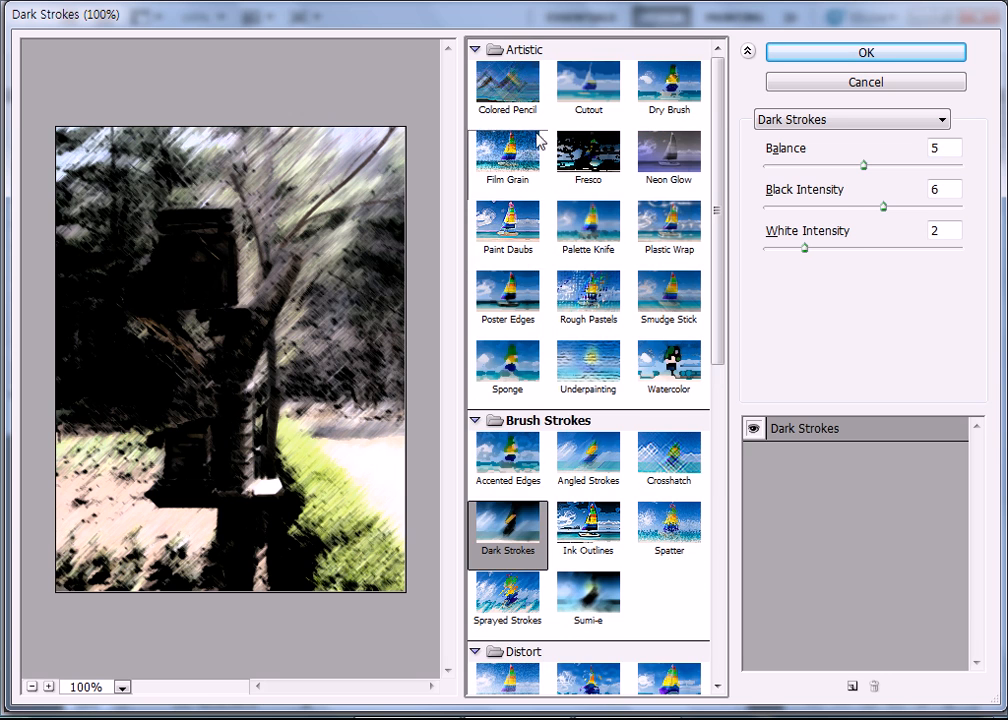
left_click(527, 90)
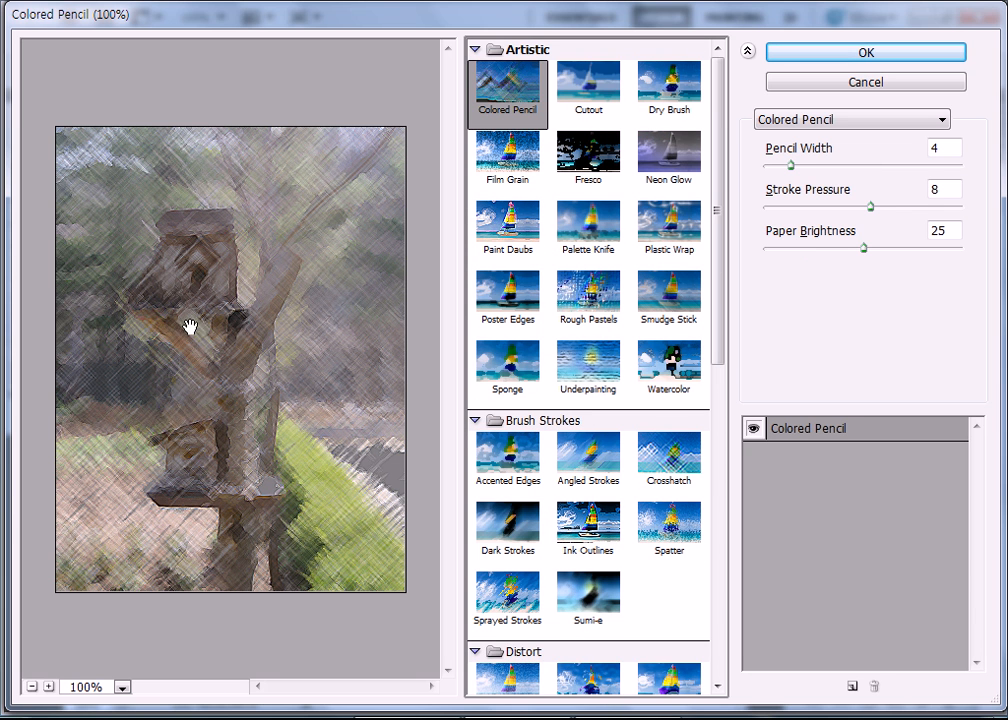
left_click(607, 95)
left_click(648, 117)
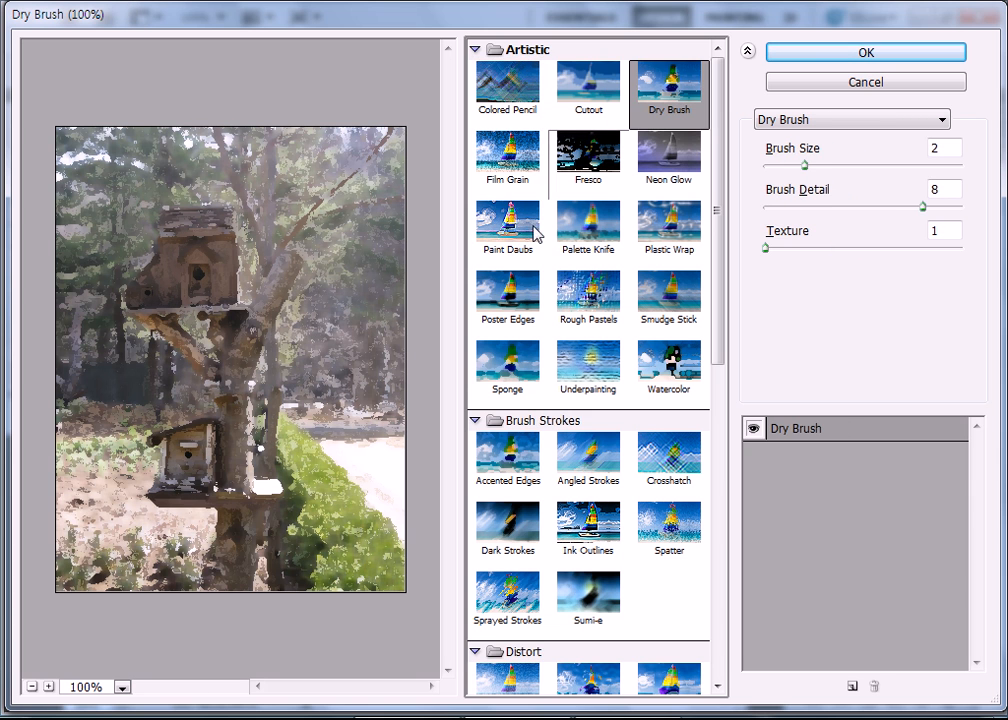
left_click(507, 155)
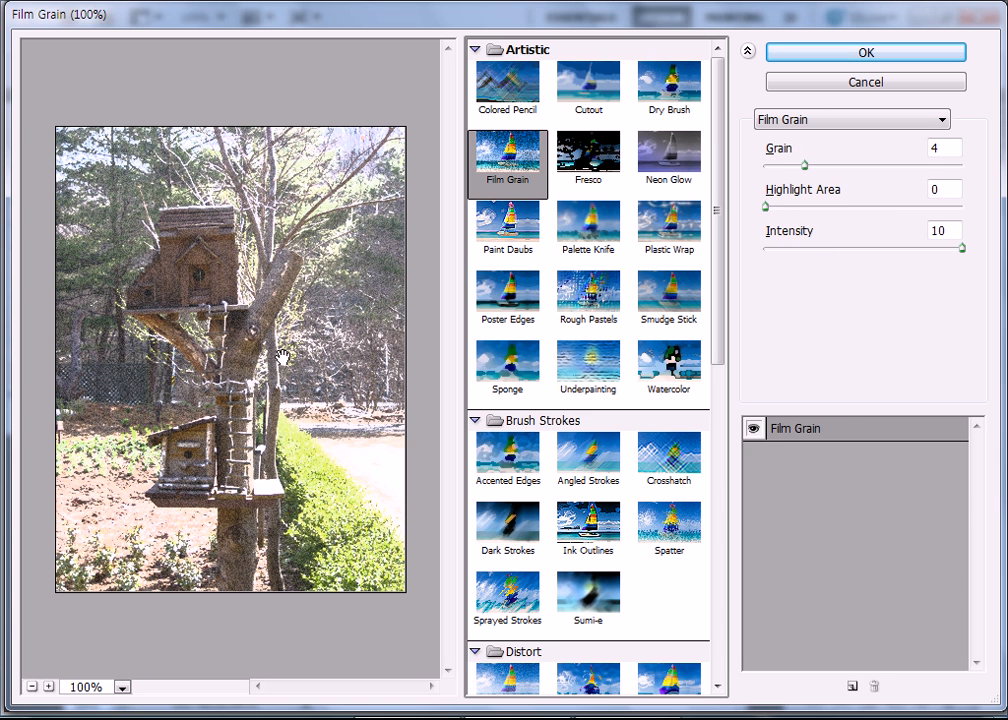
left_click(586, 150)
left_click(667, 150)
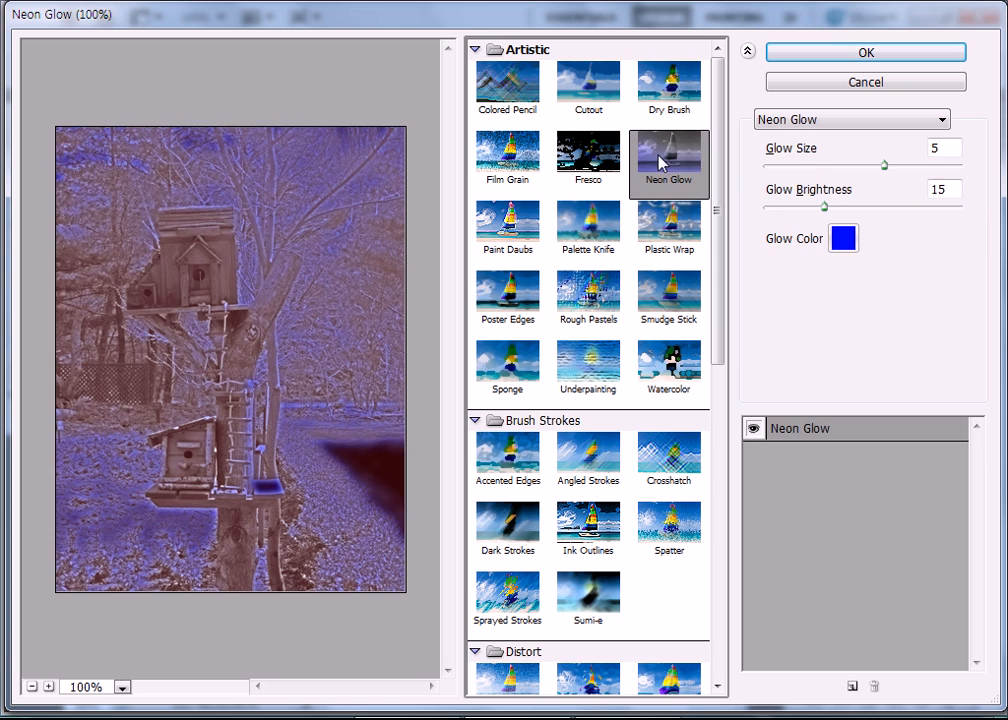
Step: Preview the Artistic filters Paint Daubs, Palette Knife, Plastic Wrap, Poster Edges, Smudge Stick and Watercolor
left_click(524, 226)
left_click(589, 218)
left_click(672, 233)
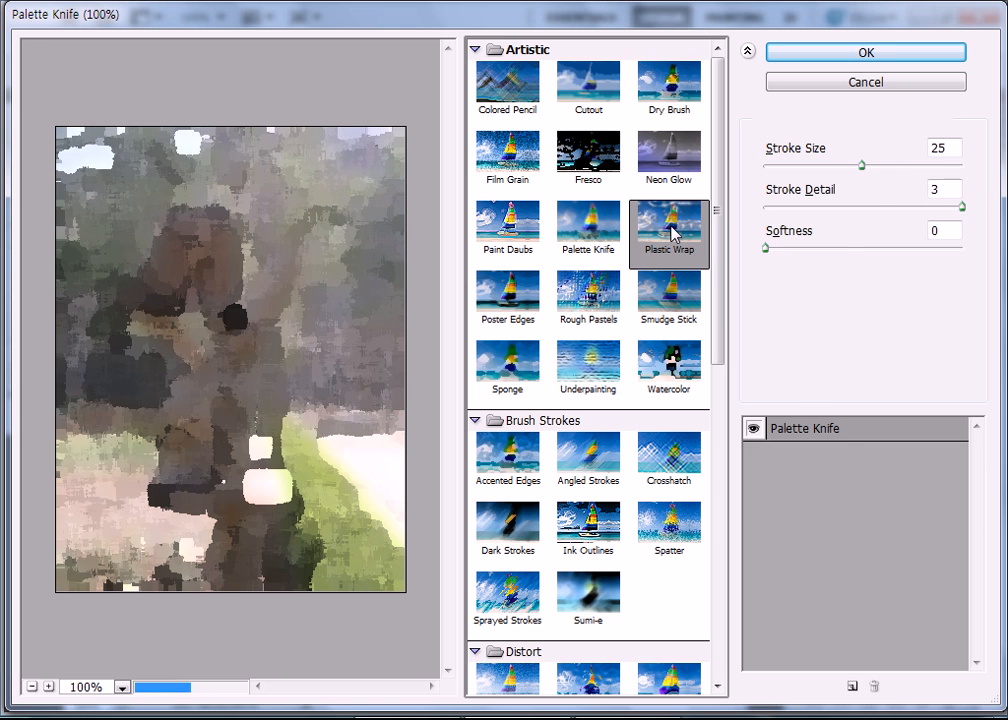
left_click(515, 292)
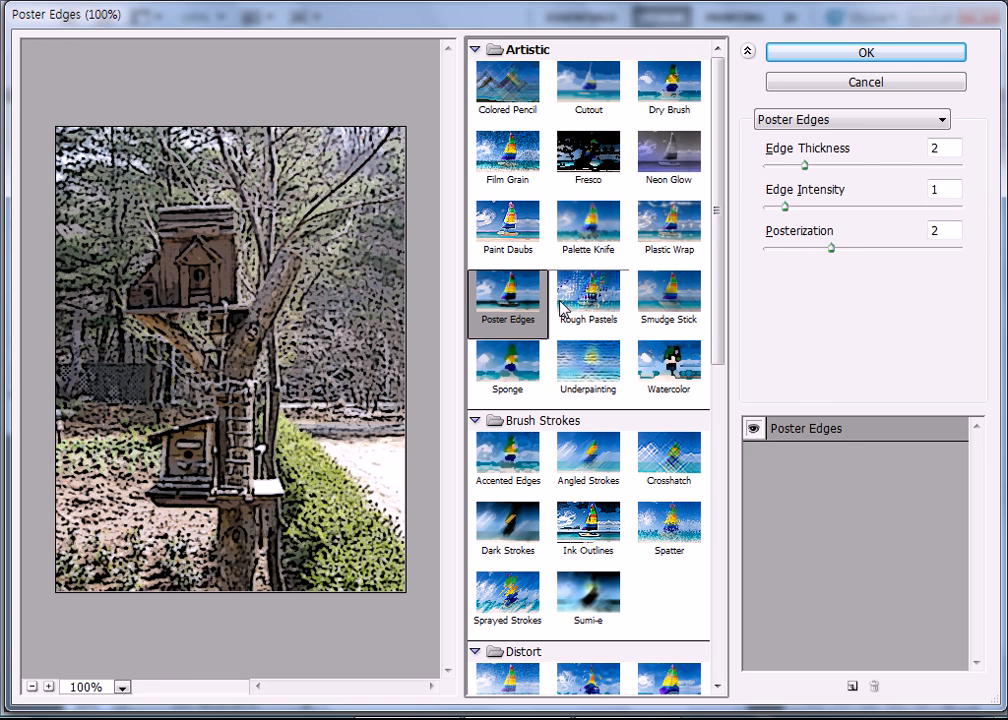
left_click(680, 302)
left_click(668, 357)
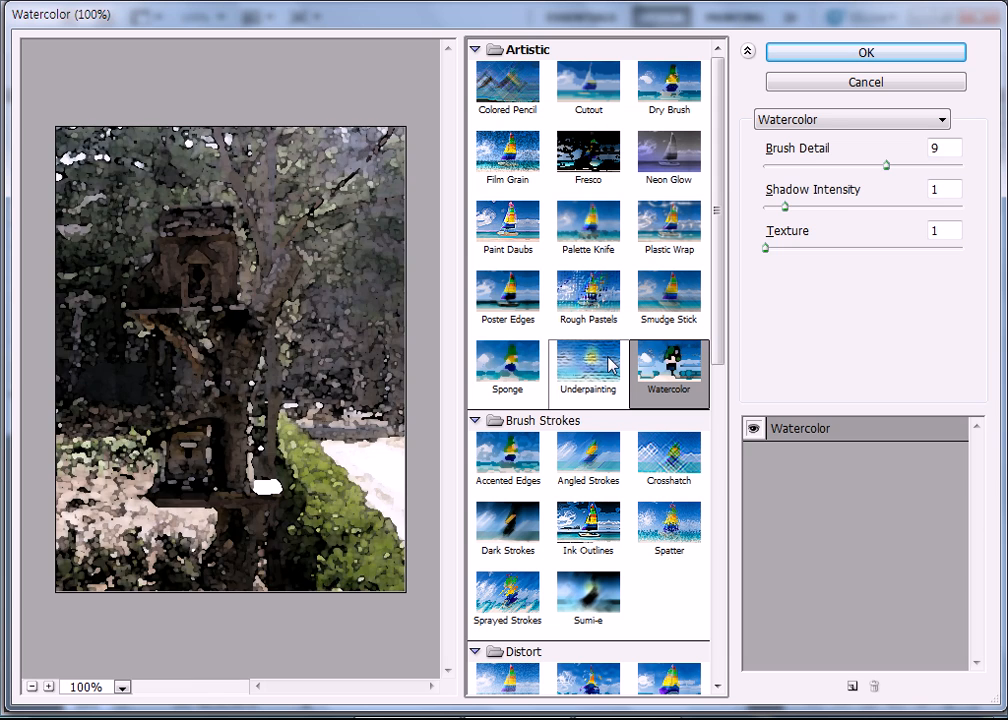
Step: Apply the Sponge filter to the photo with Brush Size 2, Definition 12 and Smoothness 5
left_click(581, 374)
left_click(513, 385)
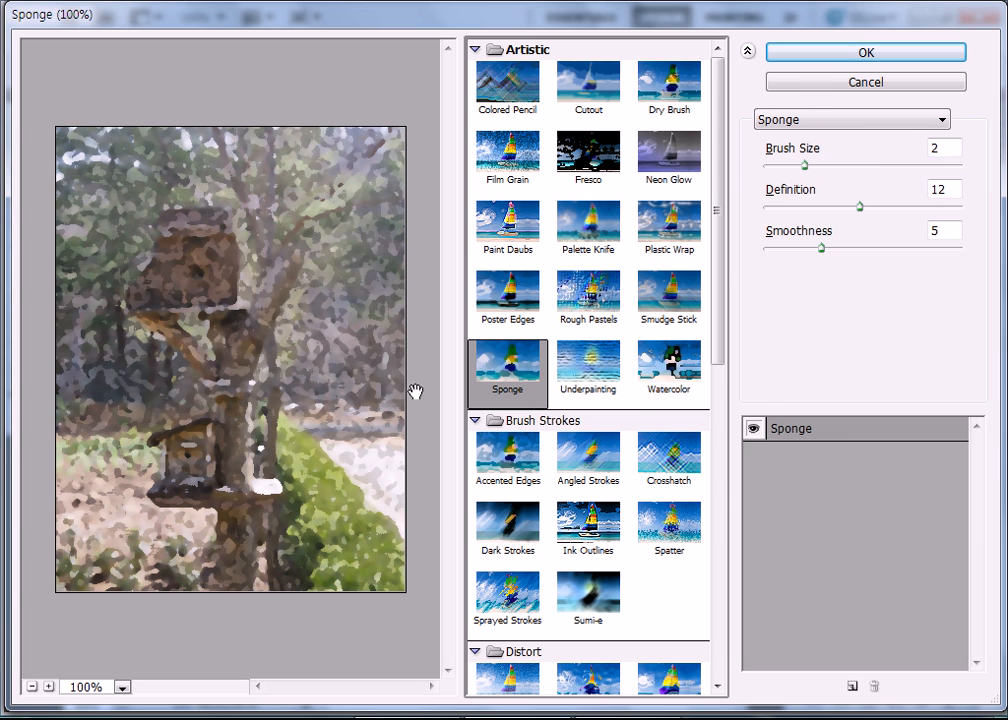
left_click(930, 60)
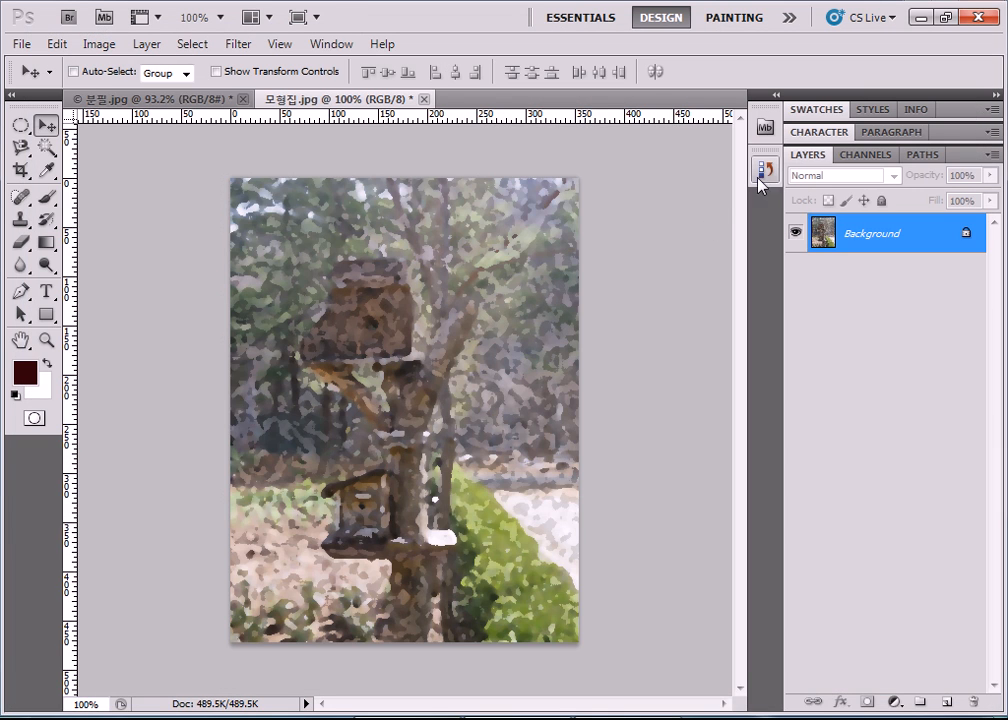
Step: Undo and redo the Sponge filter several times to compare before and after, finishing with the original photo
key("ctrl+z")
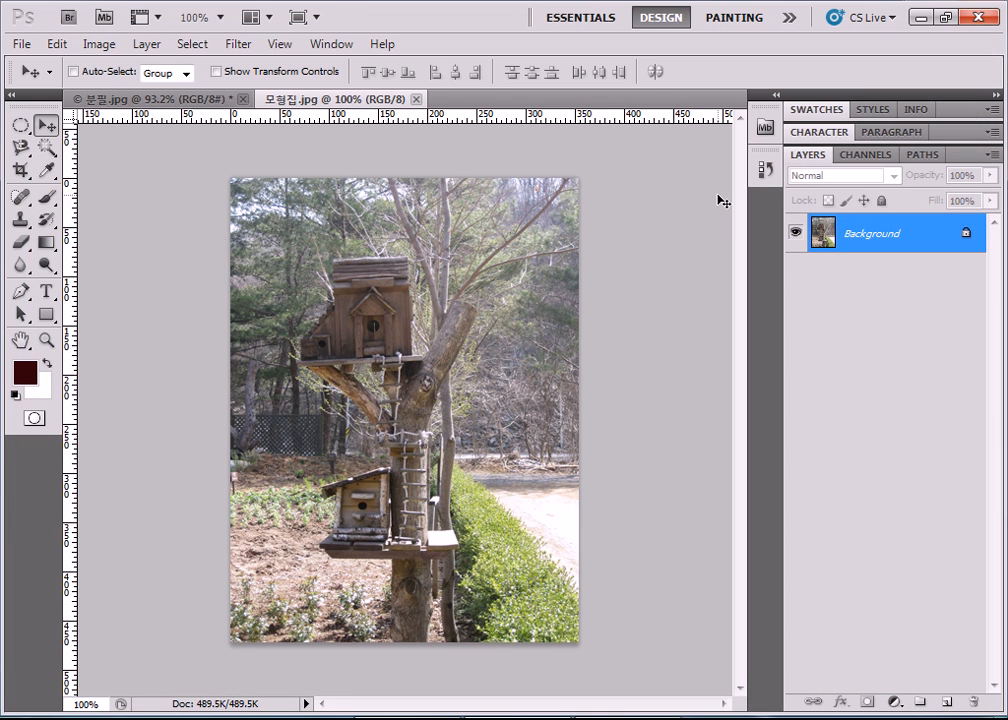
key("ctrl+z")
key("ctrl+z")
key("ctrl+z")
key("ctrl+z")
key("ctrl+z")
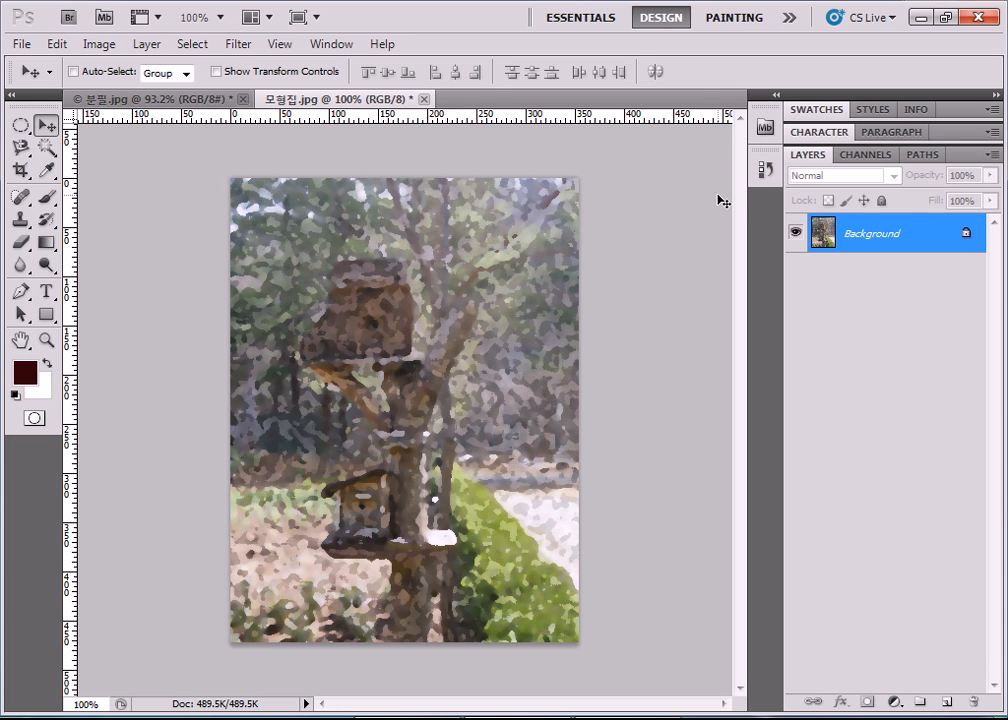
key("ctrl+z")
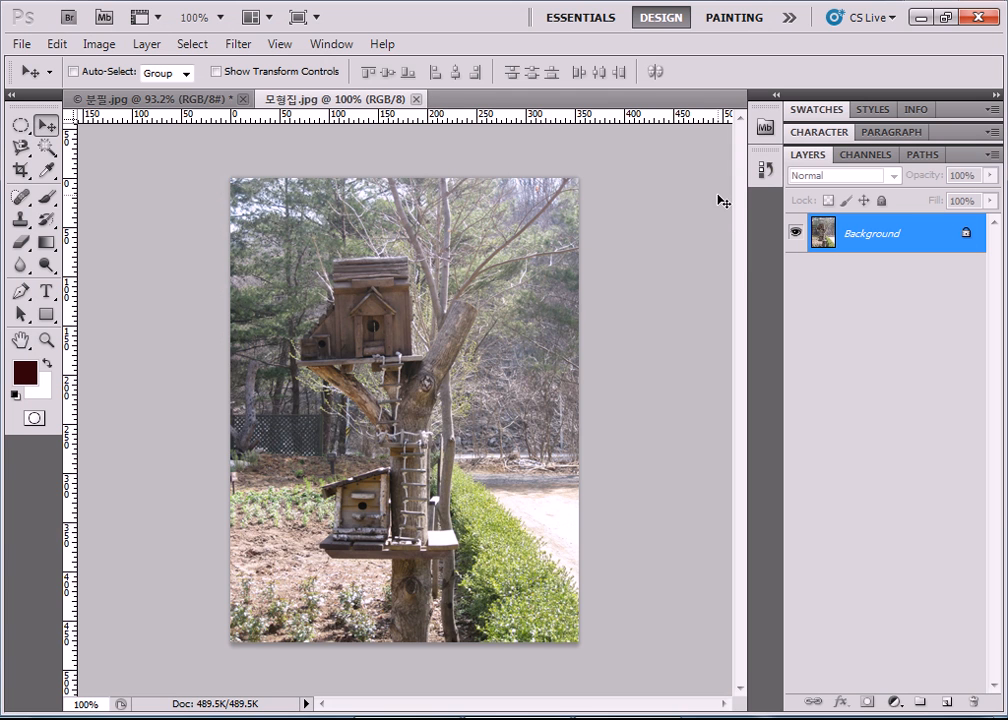
Step: Look through the filters offered in the Artistic, Other, Texture, Stylize, Sketch, Render and Distort categories
left_click(238, 44)
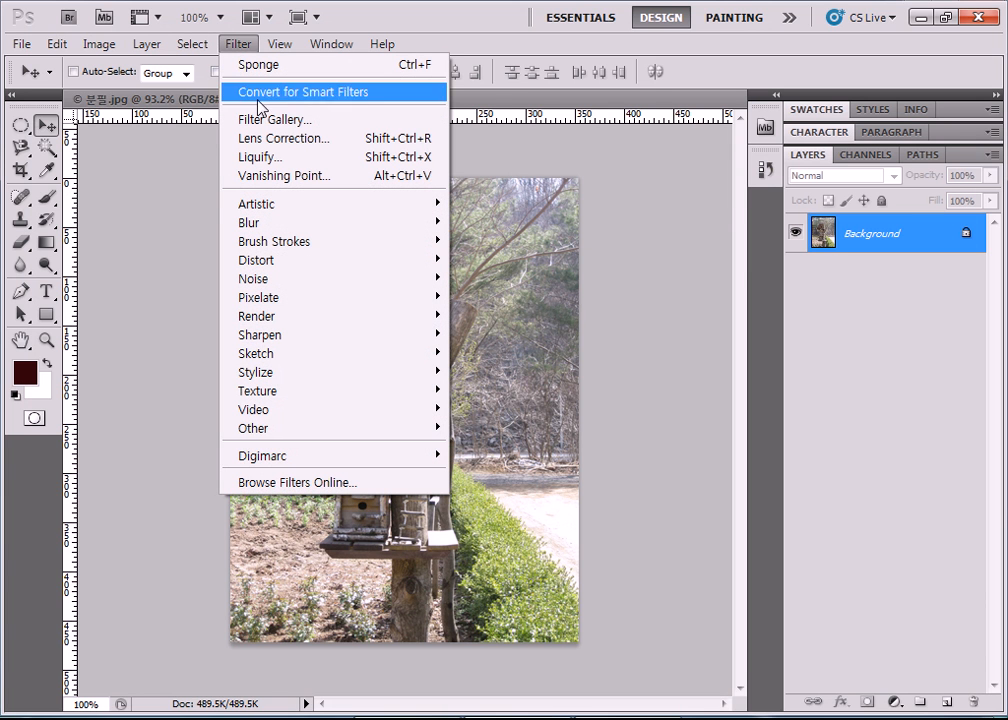
mouse_move(277, 212)
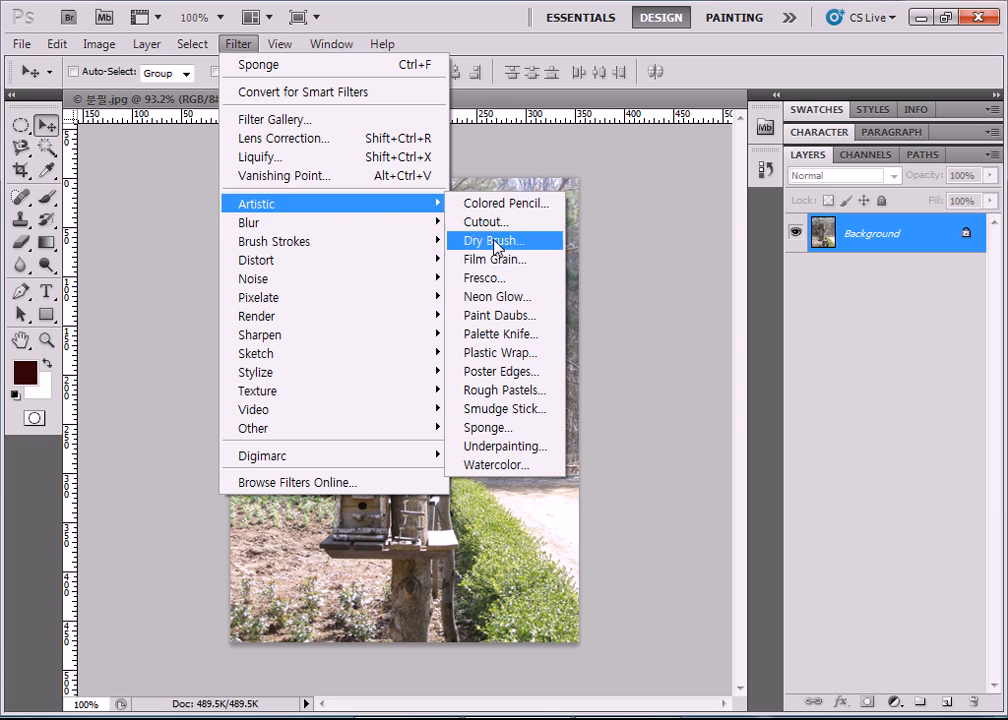
mouse_move(318, 430)
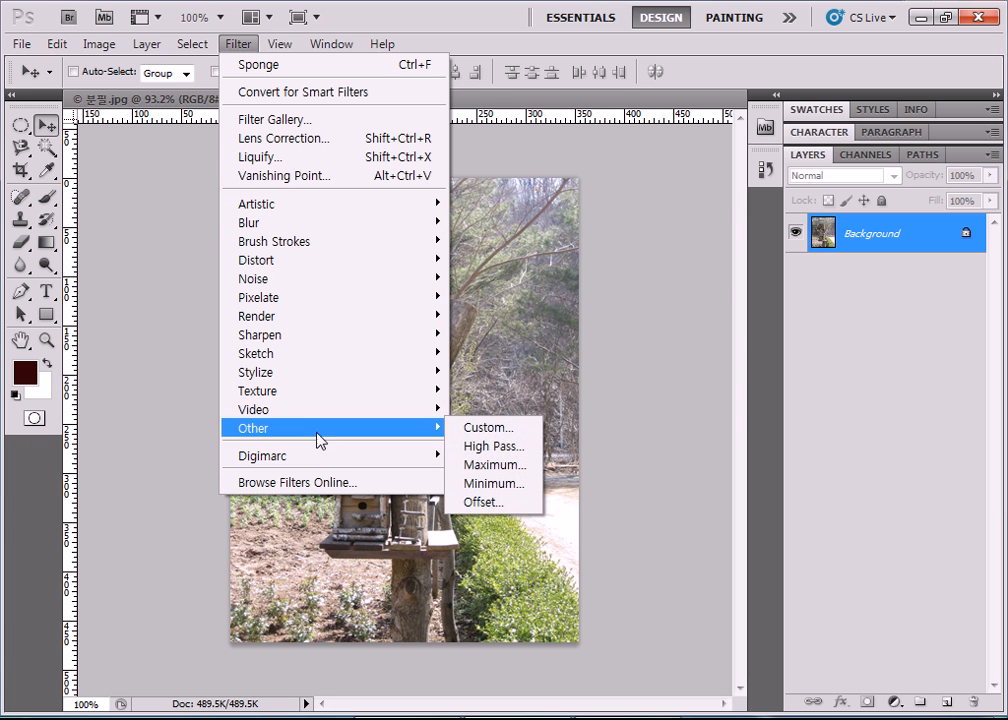
mouse_move(349, 398)
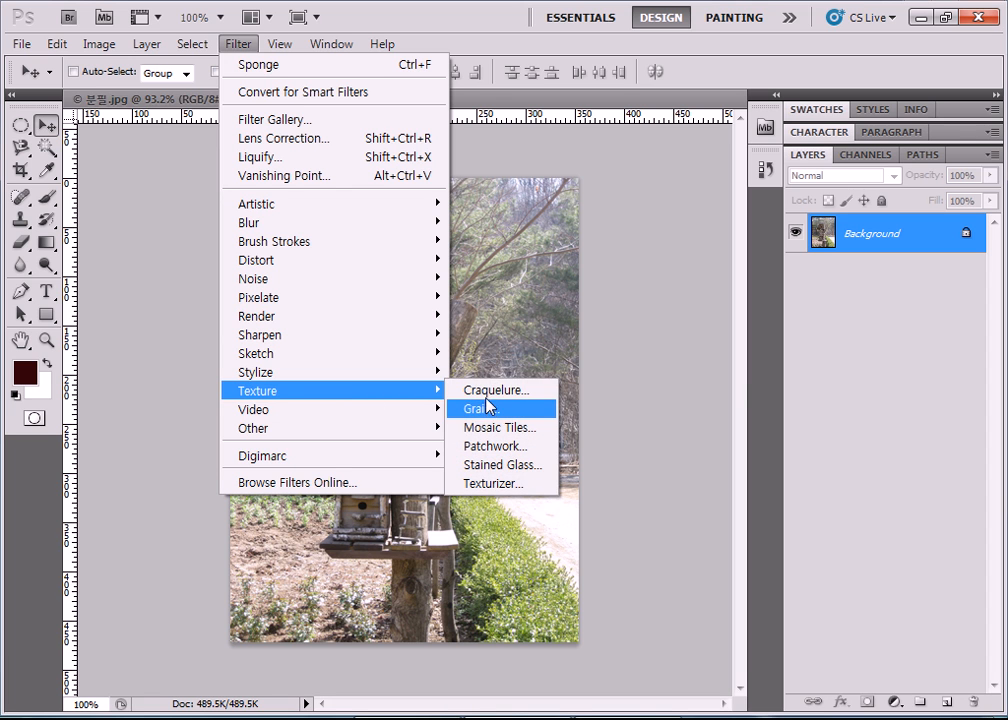
mouse_move(396, 374)
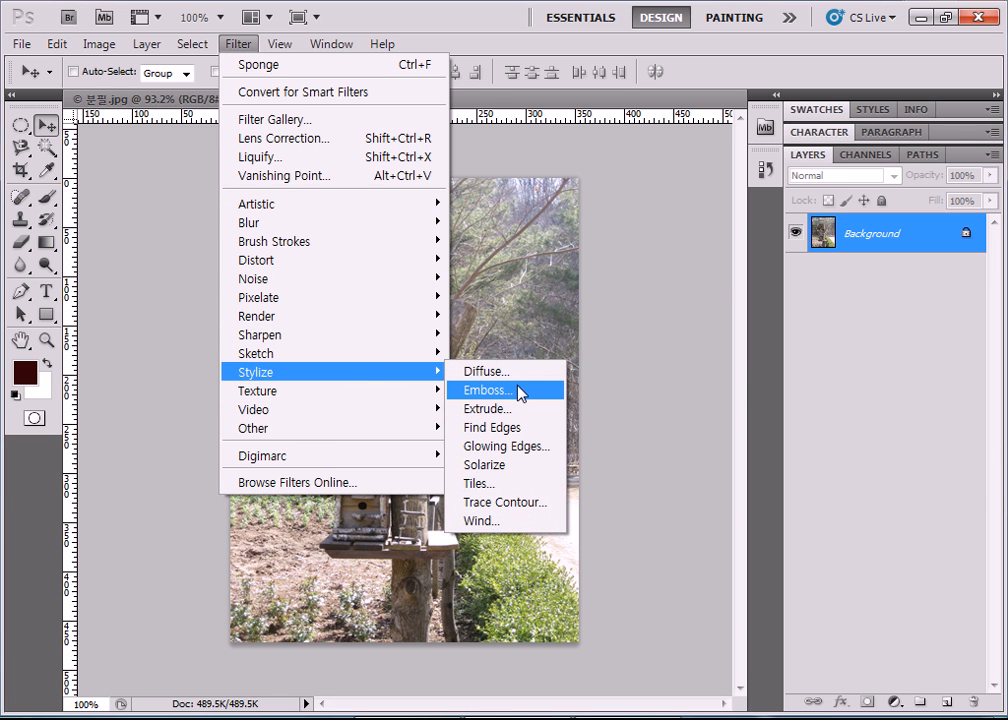
mouse_move(343, 358)
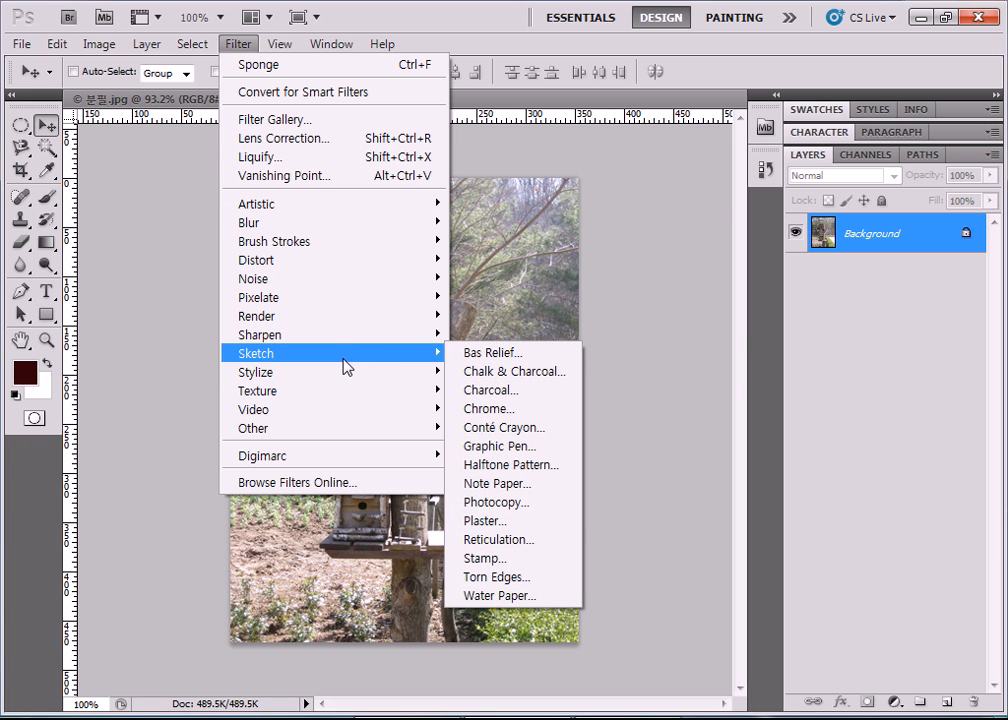
mouse_move(343, 328)
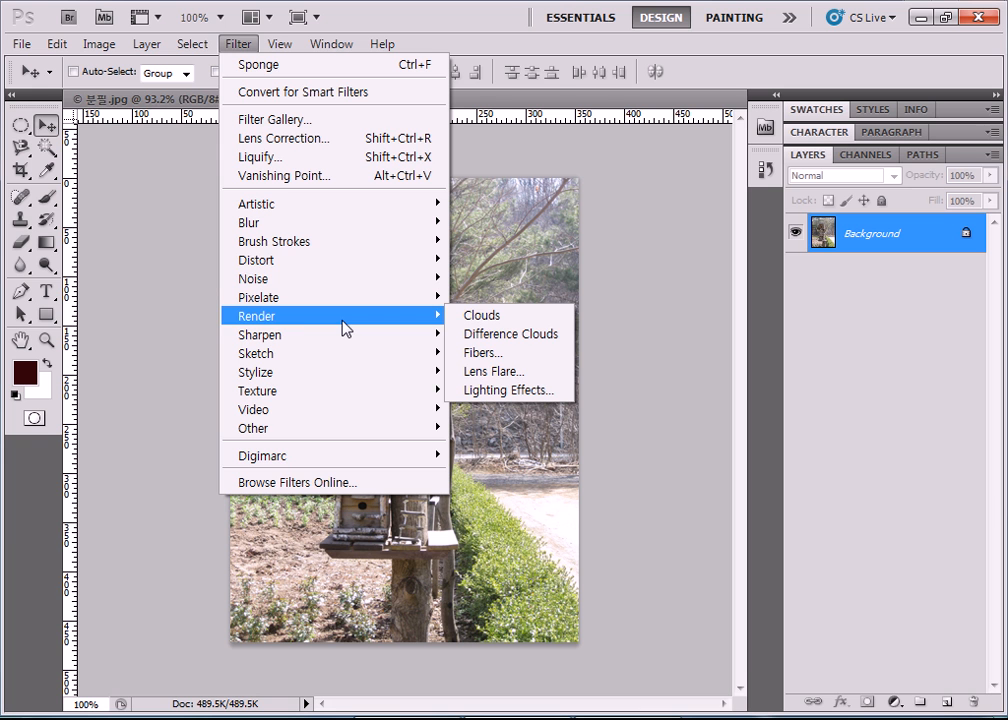
mouse_move(324, 261)
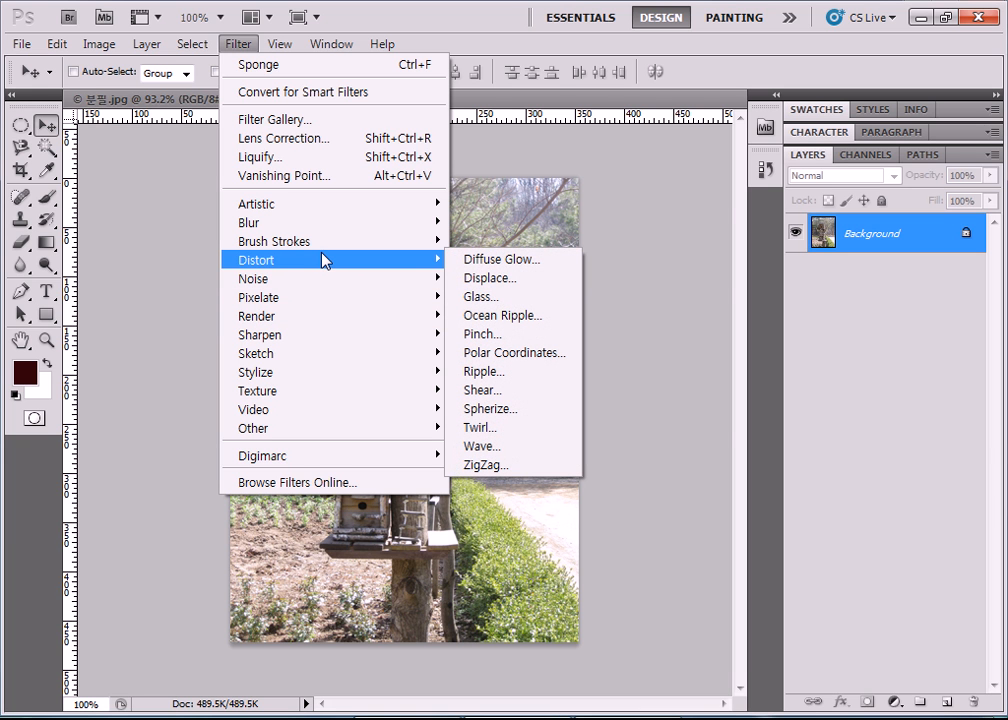
Step: Try the Glass distortion filter on the photo with Distortion 8 and Smoothness 5
left_click(480, 298)
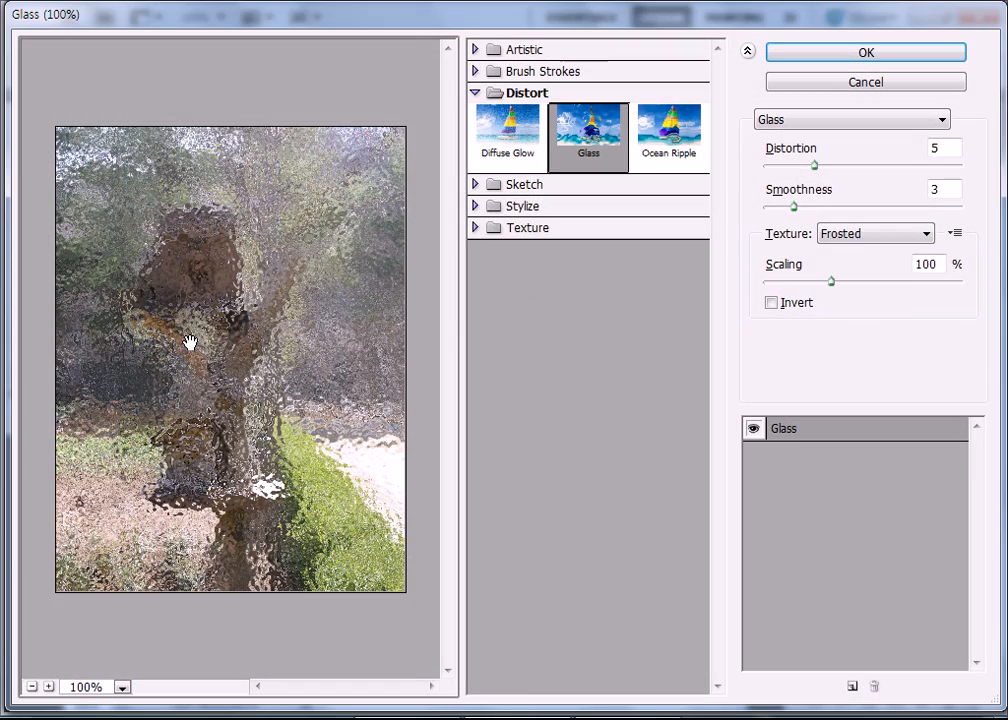
left_click_drag(814, 165, 846, 172)
left_click_drag(806, 208, 828, 216)
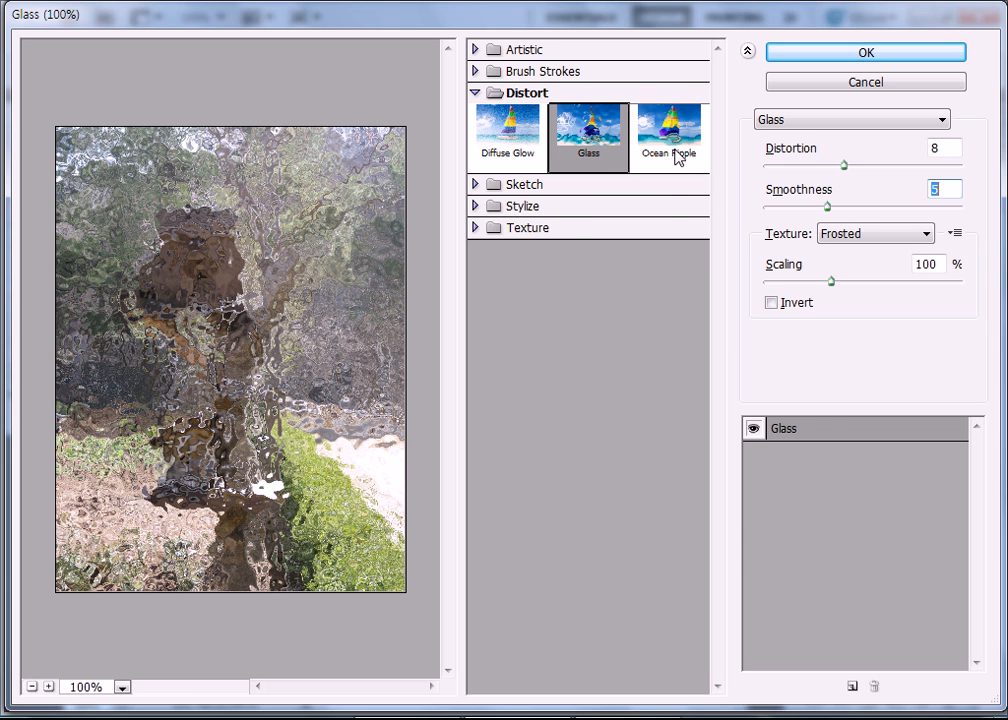
Step: Preview Diffuse Glow, return to Glass with a lower Smoothness, and discard the filter without applying it
left_click(532, 150)
left_click(588, 141)
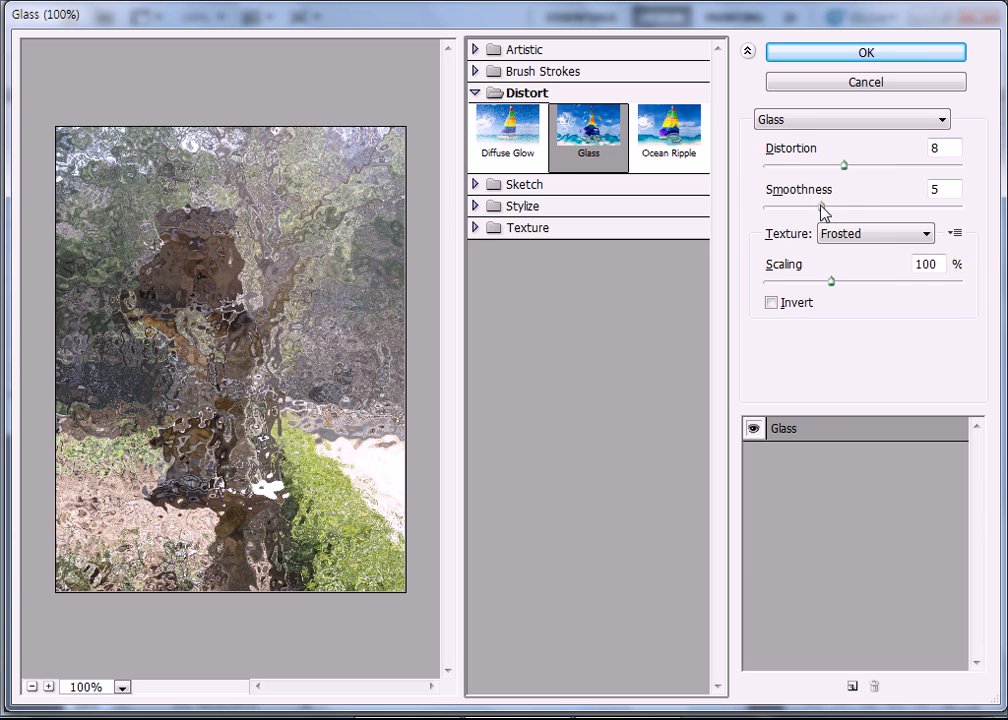
left_click_drag(822, 208, 806, 208)
left_click(916, 82)
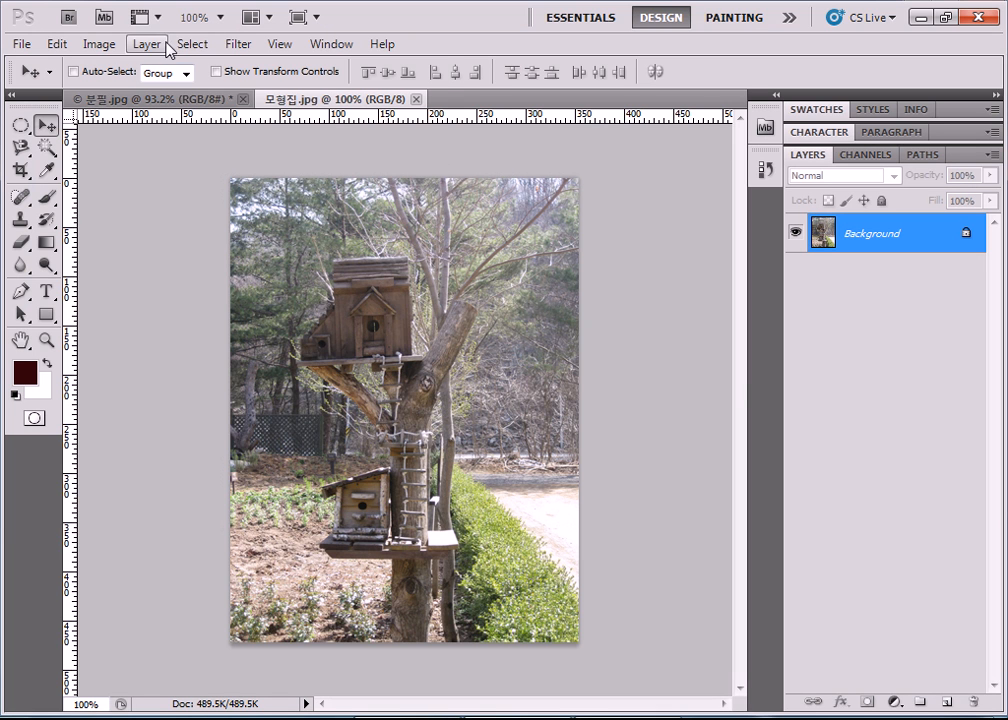
left_click(238, 44)
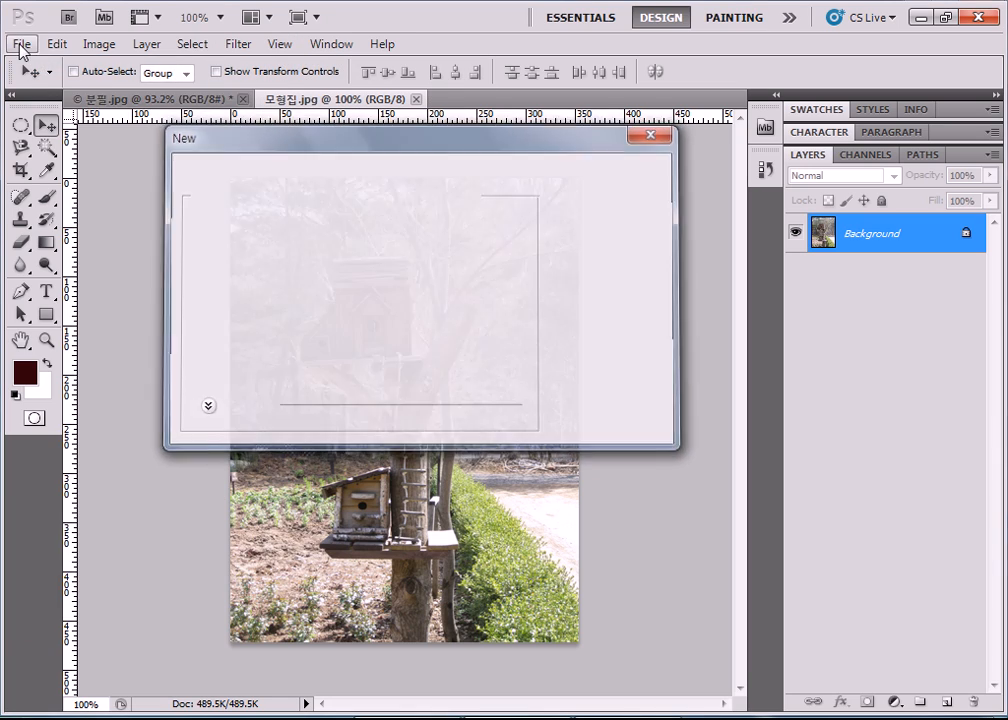
Step: Open the restaurant sign photo 레스토랑.jpg from the 4장 folder
left_click(20, 44)
left_click(38, 84)
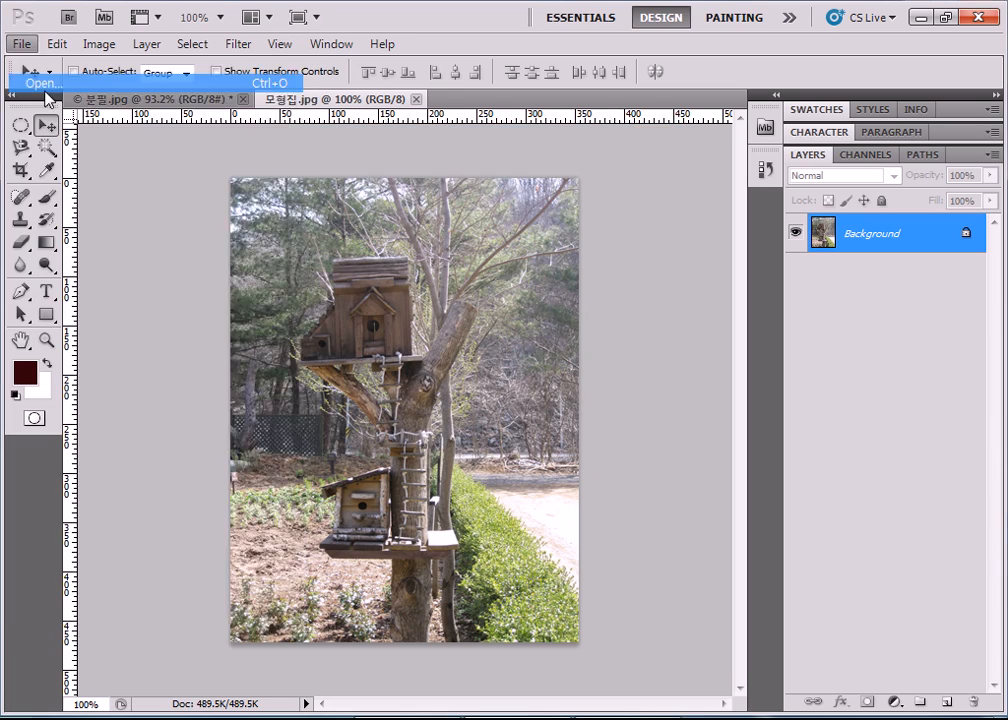
left_click(510, 238)
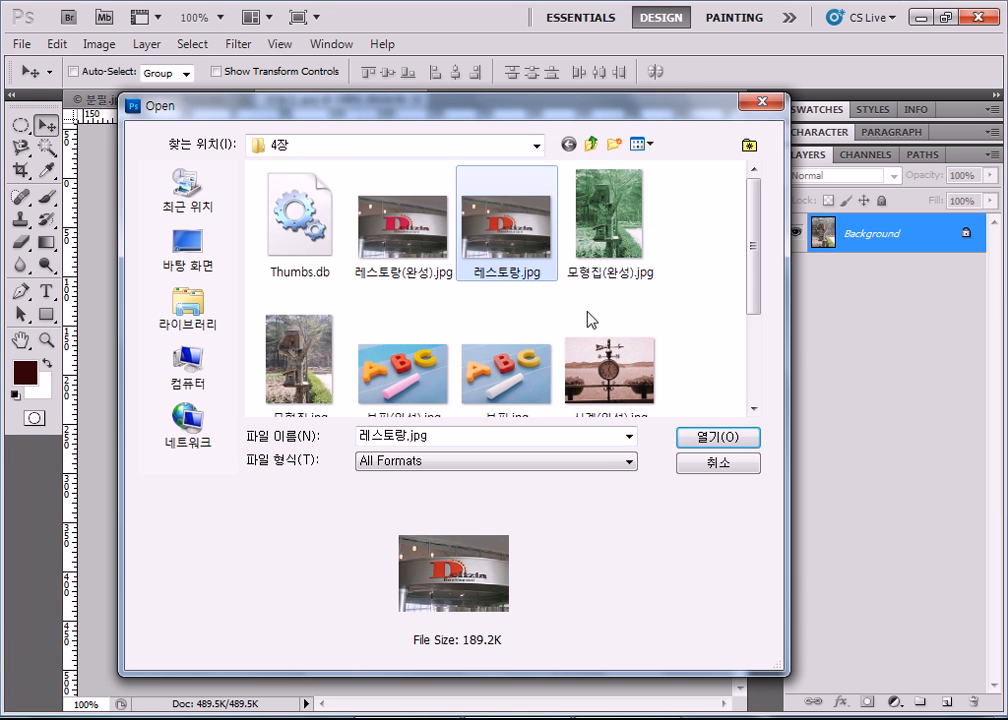
left_click(717, 437)
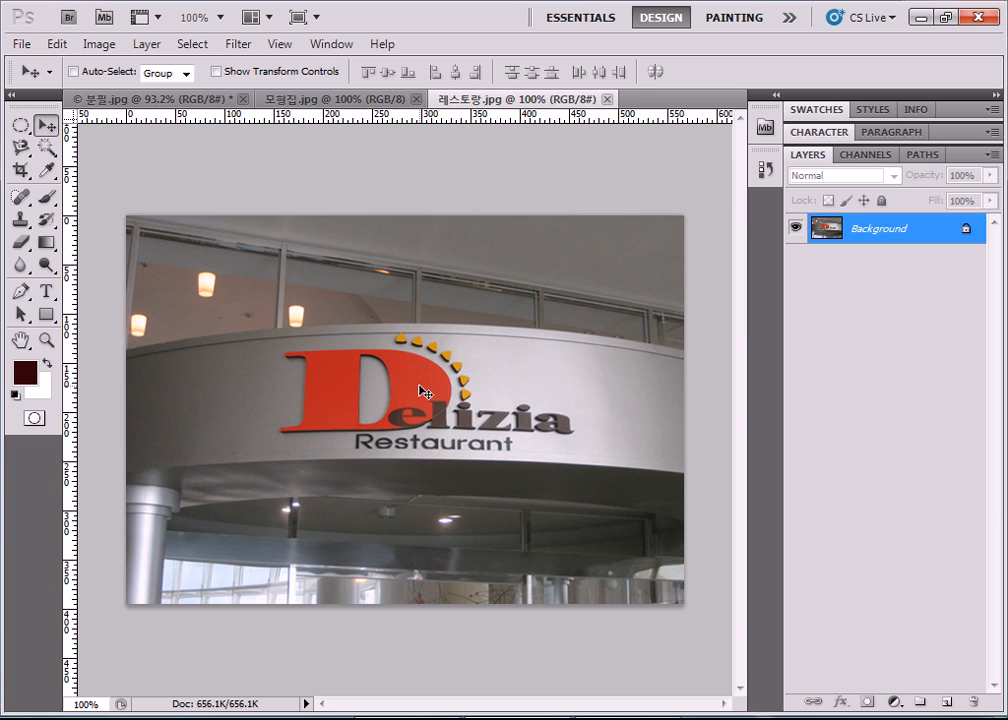
Step: Select the red letter D on the sign with the Magic Wand at tolerance 32, using add-to-selection mode
left_click(46, 147)
left_click(336, 388)
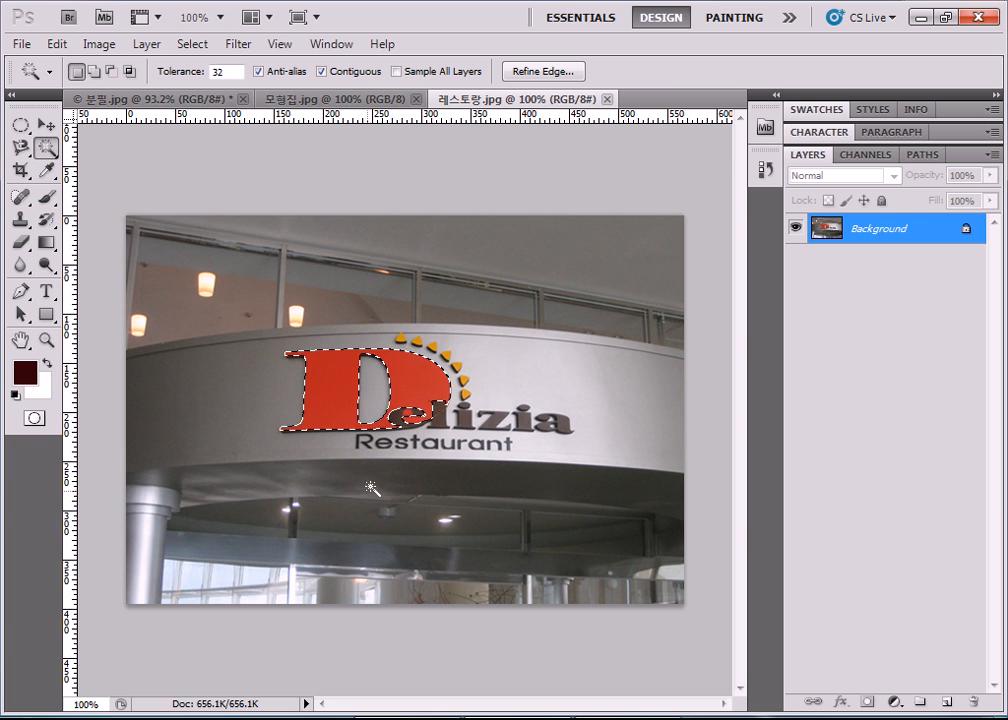
scroll(395, 437, "up", 1)
scroll(395, 437, "up", 4)
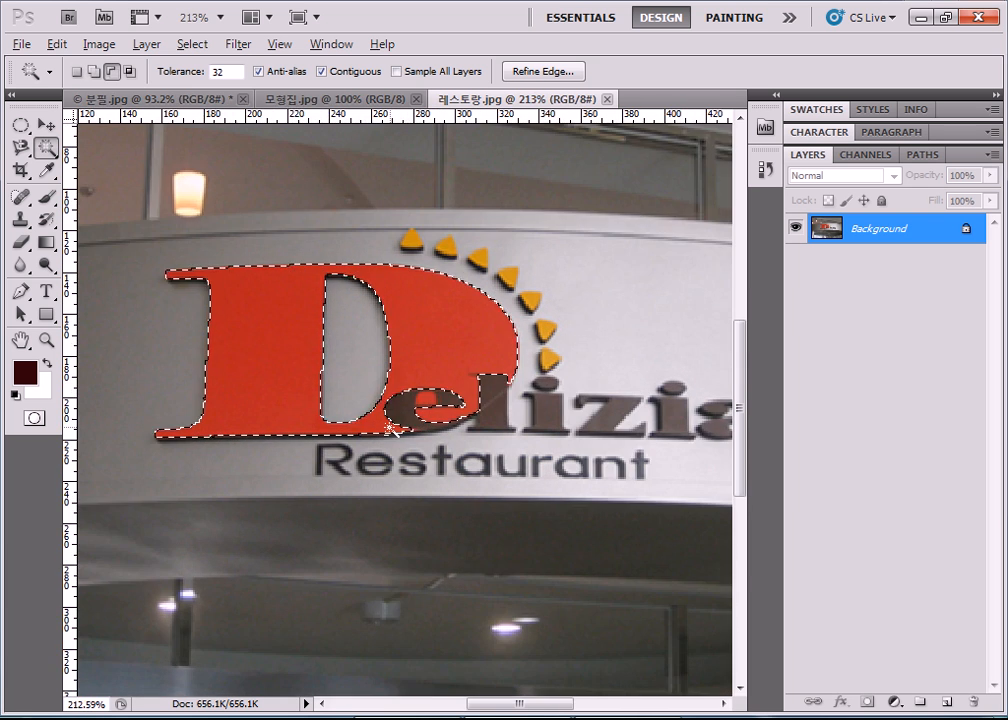
left_click(95, 72)
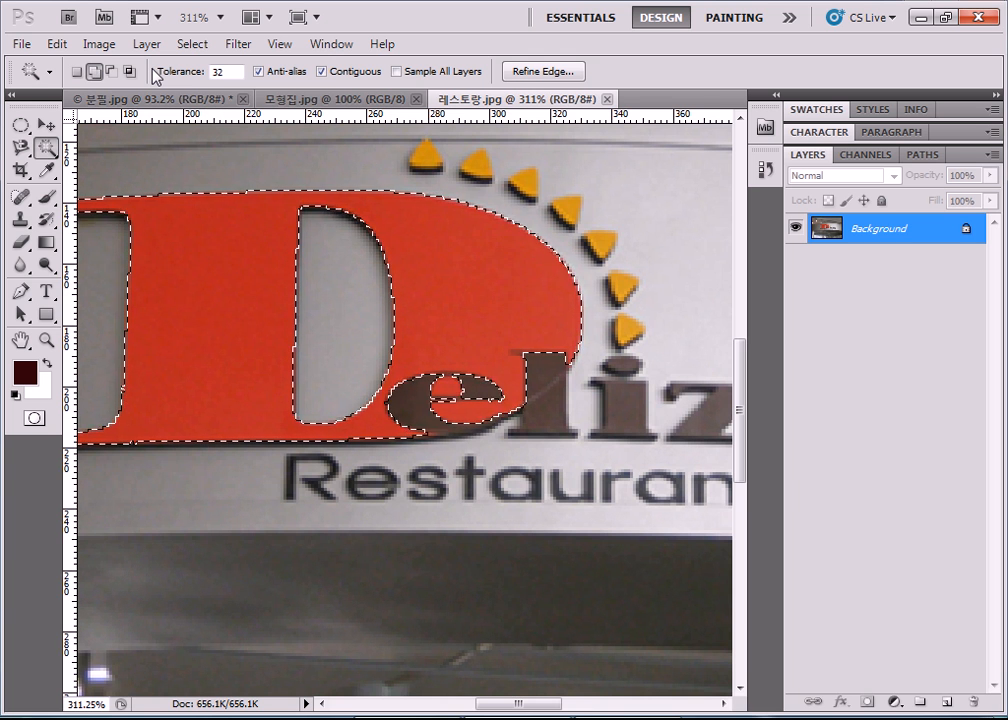
Step: Apply Color Balance to the selected red letter with Cyan–Red at +100 in the midtones, and deselect it
left_click(99, 44)
mouse_move(121, 93)
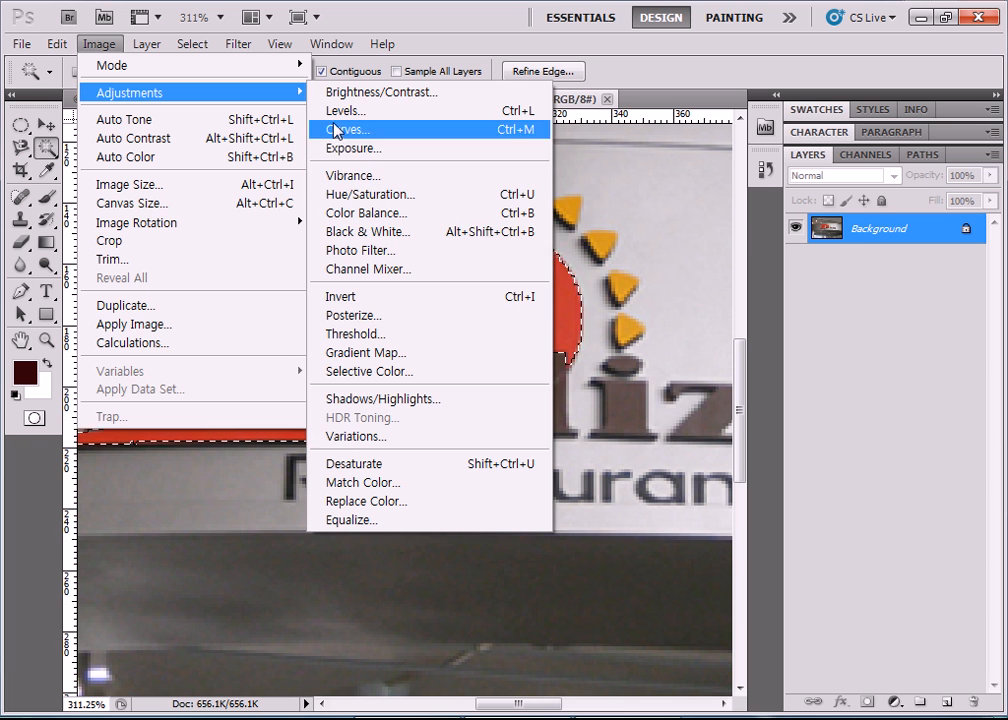
left_click(352, 213)
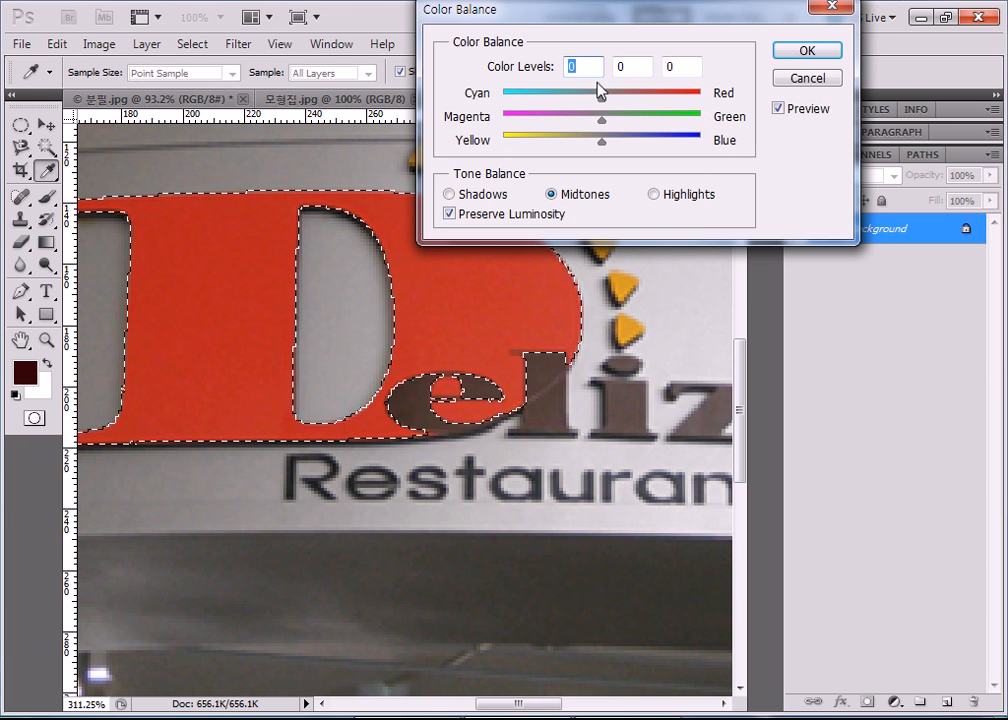
left_click_drag(602, 101, 700, 106)
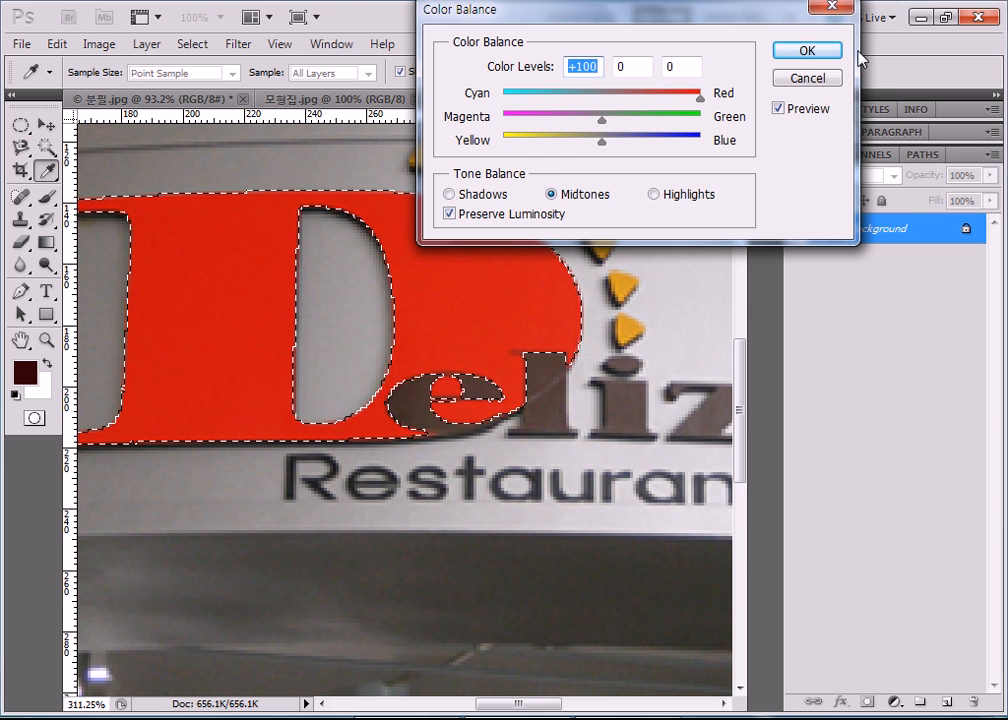
left_click(825, 52)
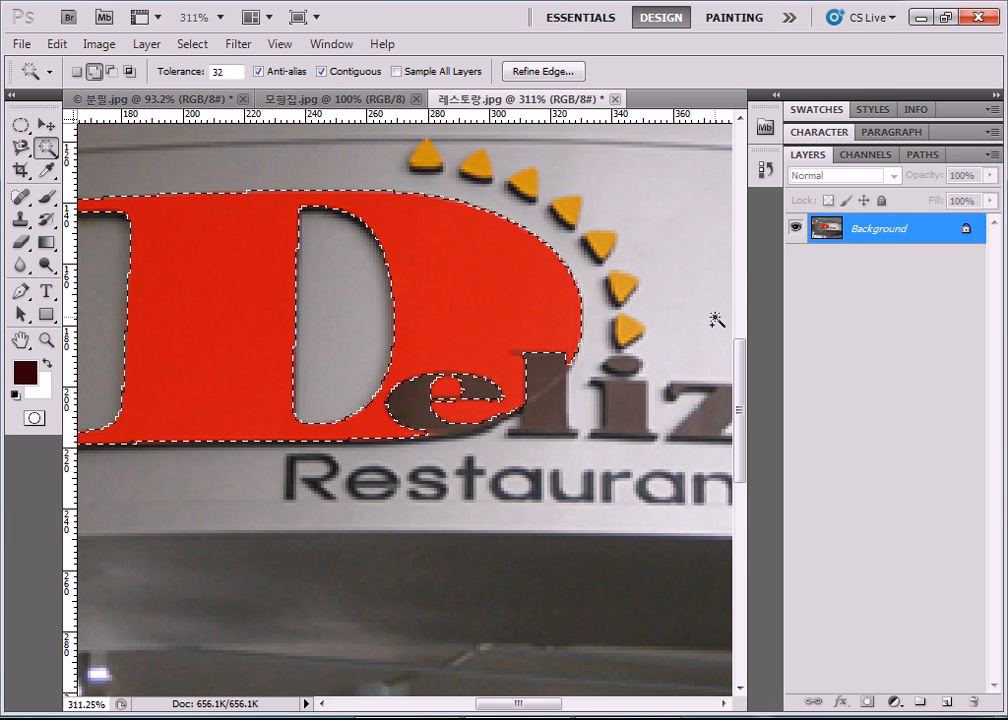
scroll(717, 319, "down", 6)
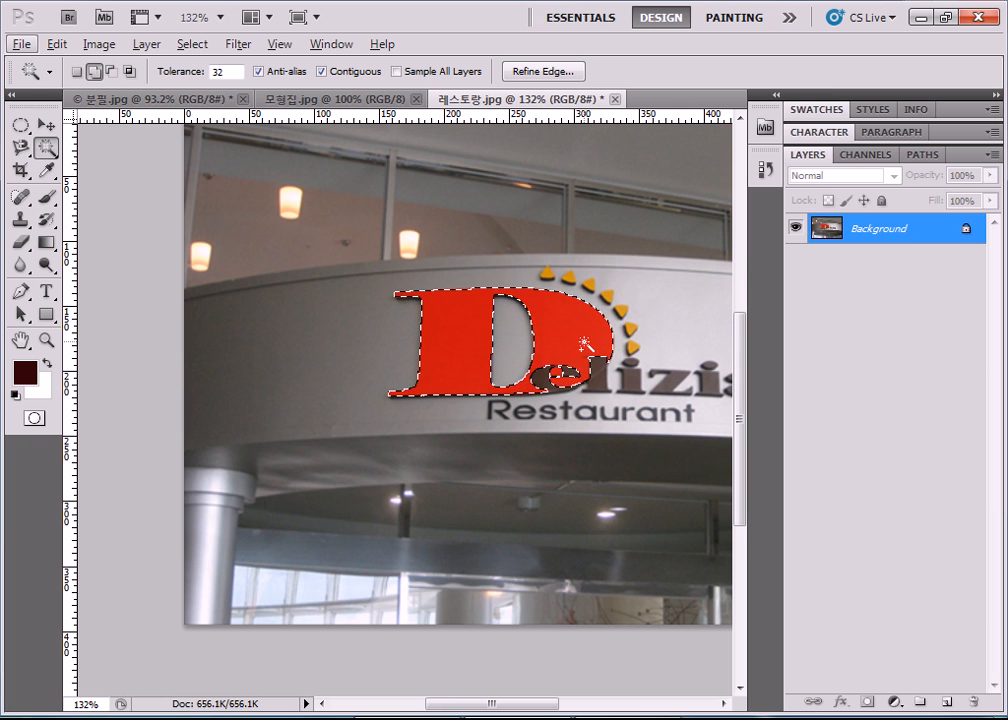
key("ctrl+d")
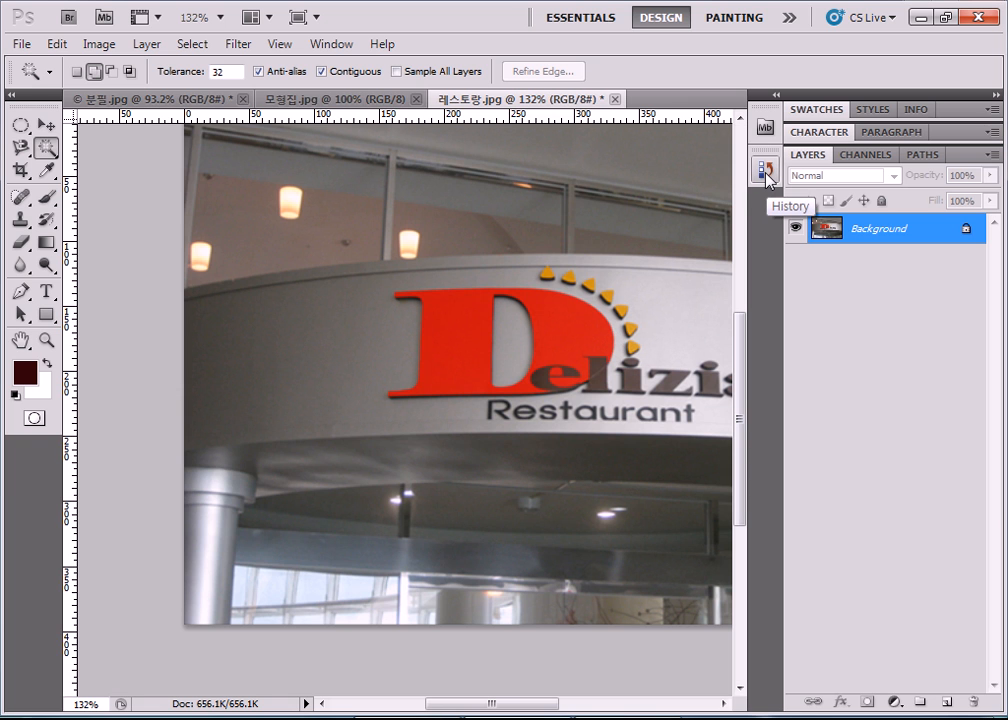
Step: Undo back past the Color Balance adjustment on the letter D and clear its selection
key("ctrl+z")
key("ctrl+z")
key("ctrl+alt+z")
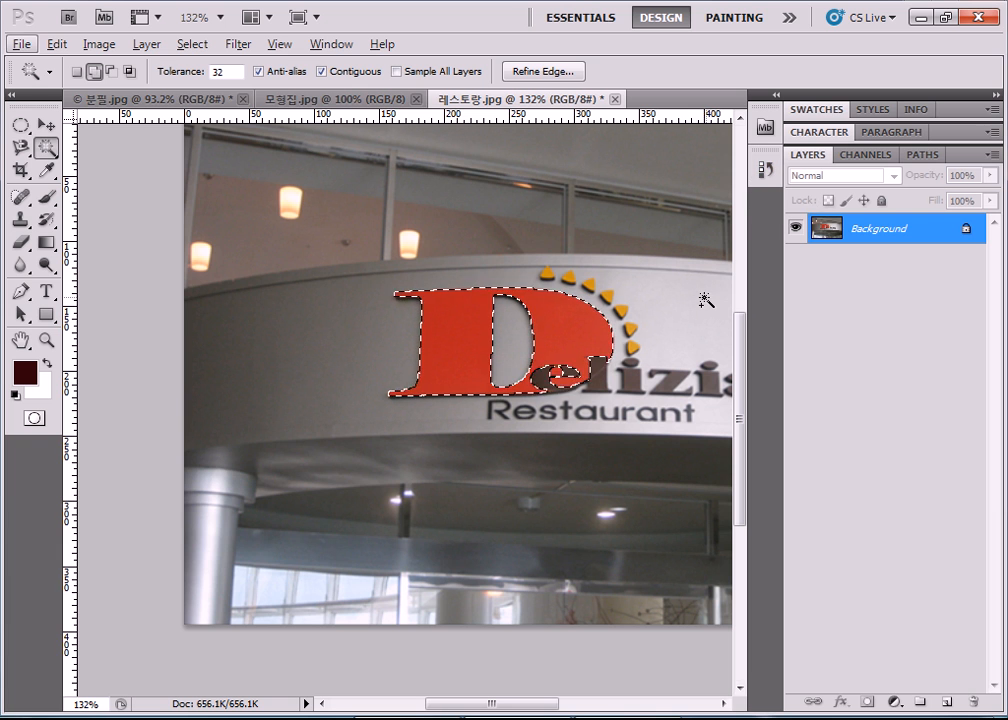
left_click(46, 124)
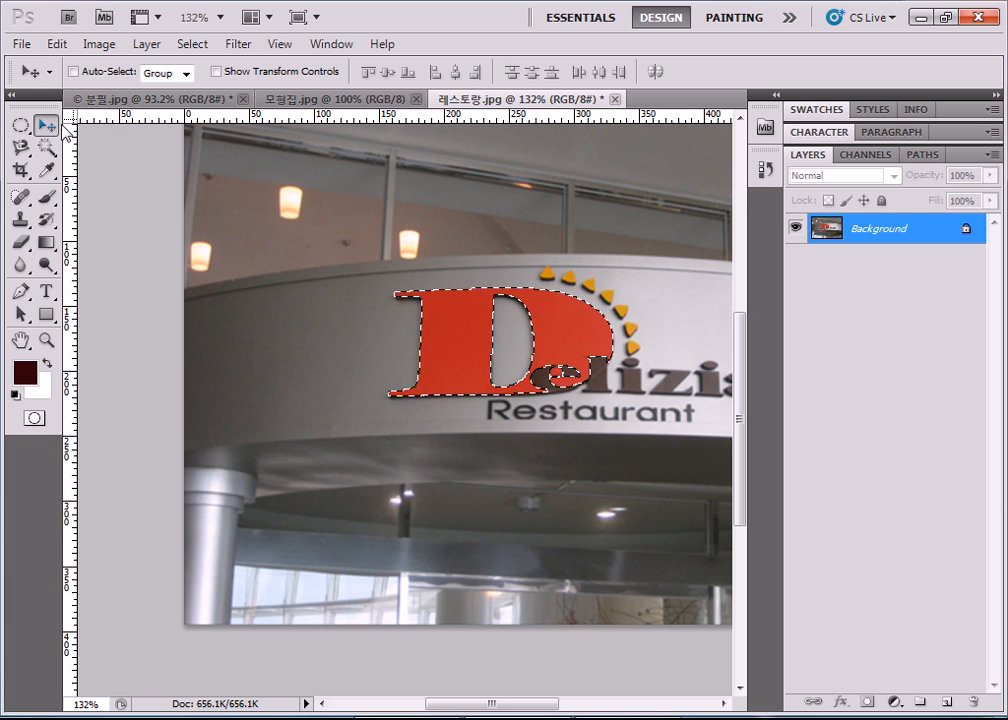
key("ctrl+z")
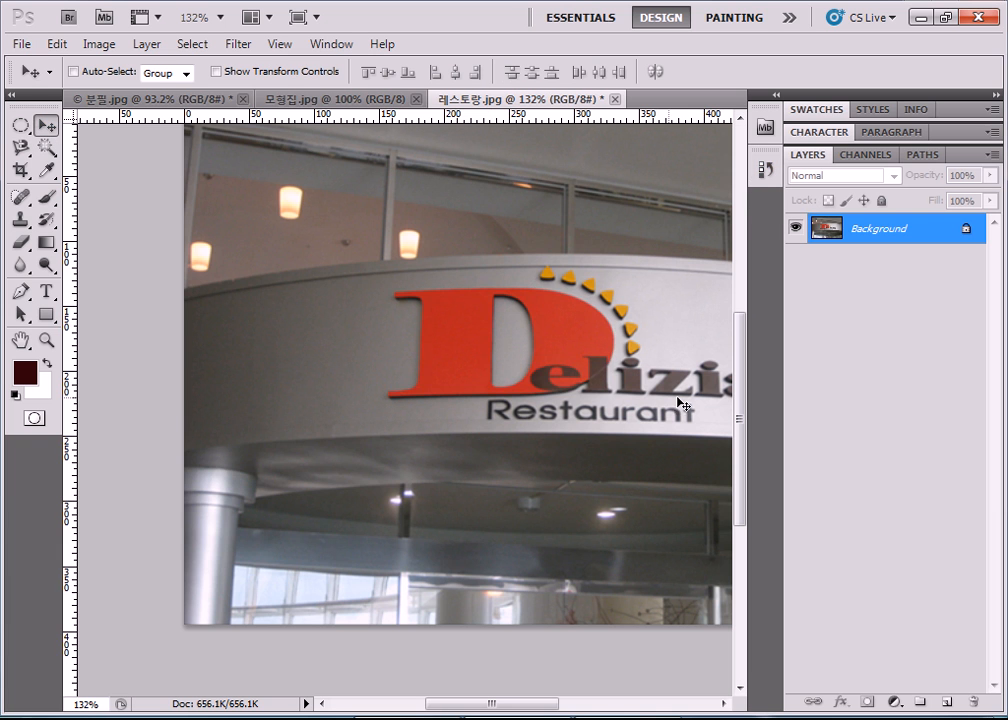
Step: Compare the photo's original snapshot with the latest Deselect state in the history
left_click(764, 169)
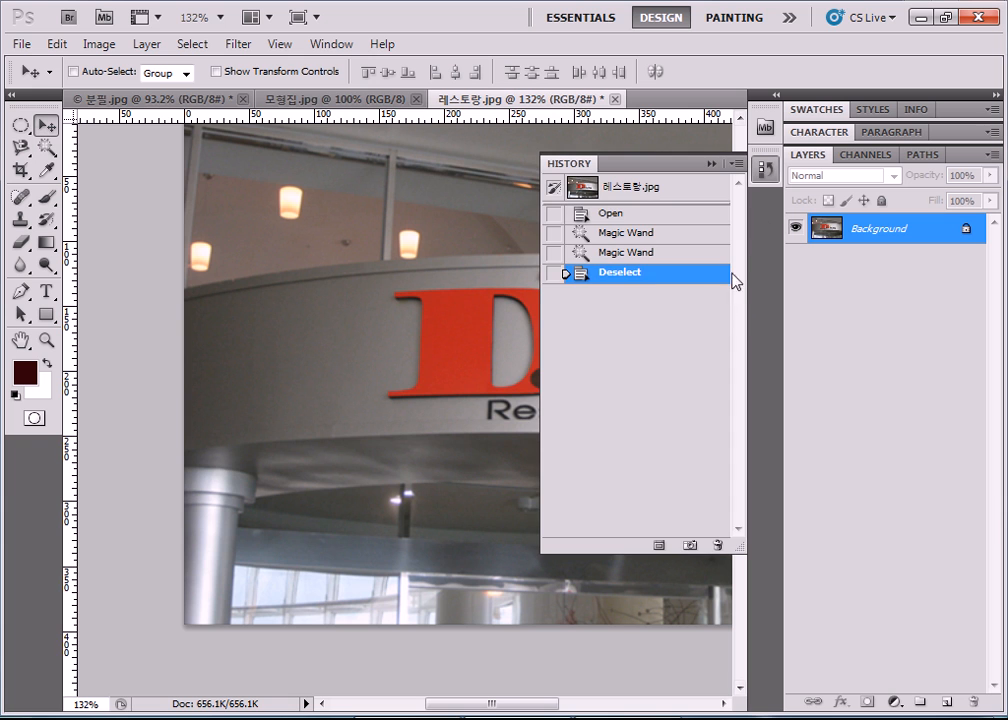
left_click(632, 213)
left_click(630, 192)
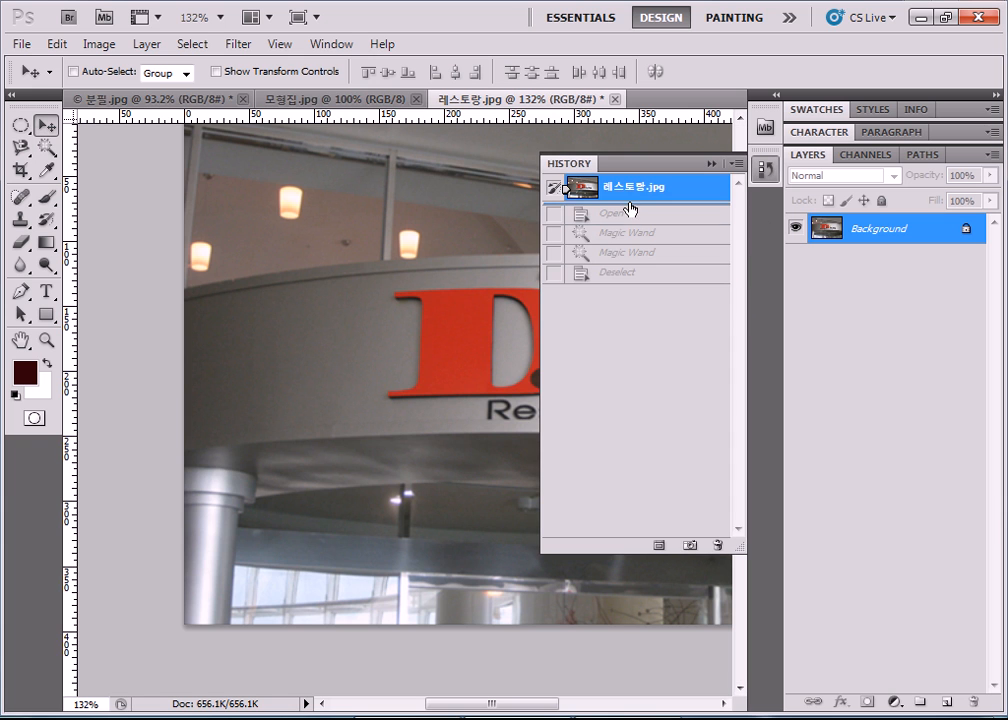
left_click(588, 277)
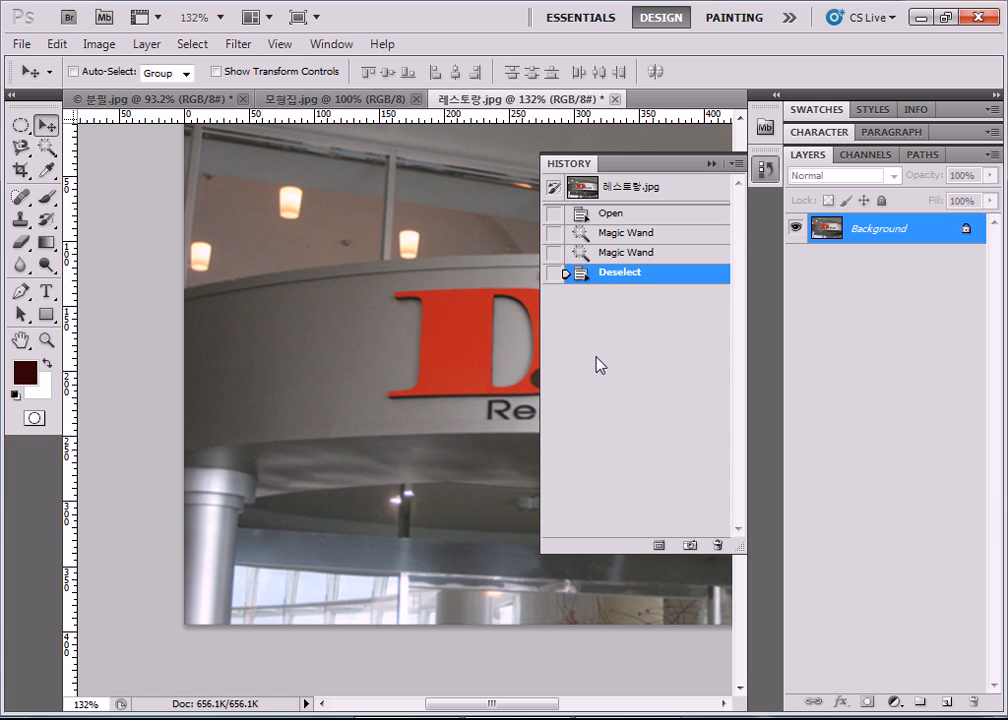
left_click(765, 170)
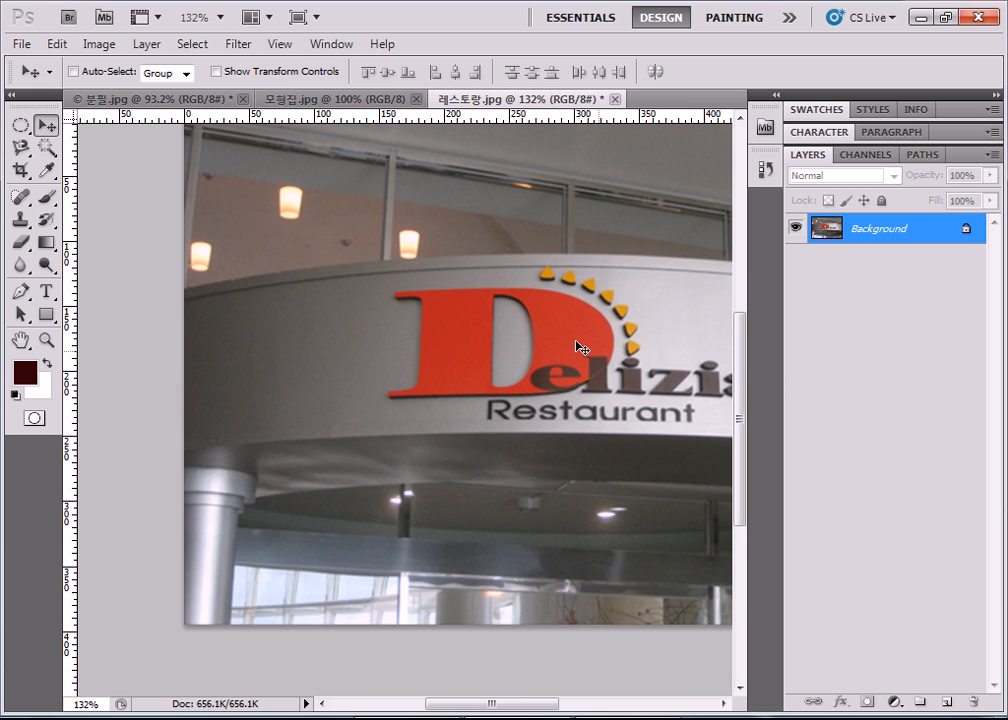
Step: Reselect the red letter D with the Magic Wand, shift its Color Balance fully toward red, and deselect it
key("w")
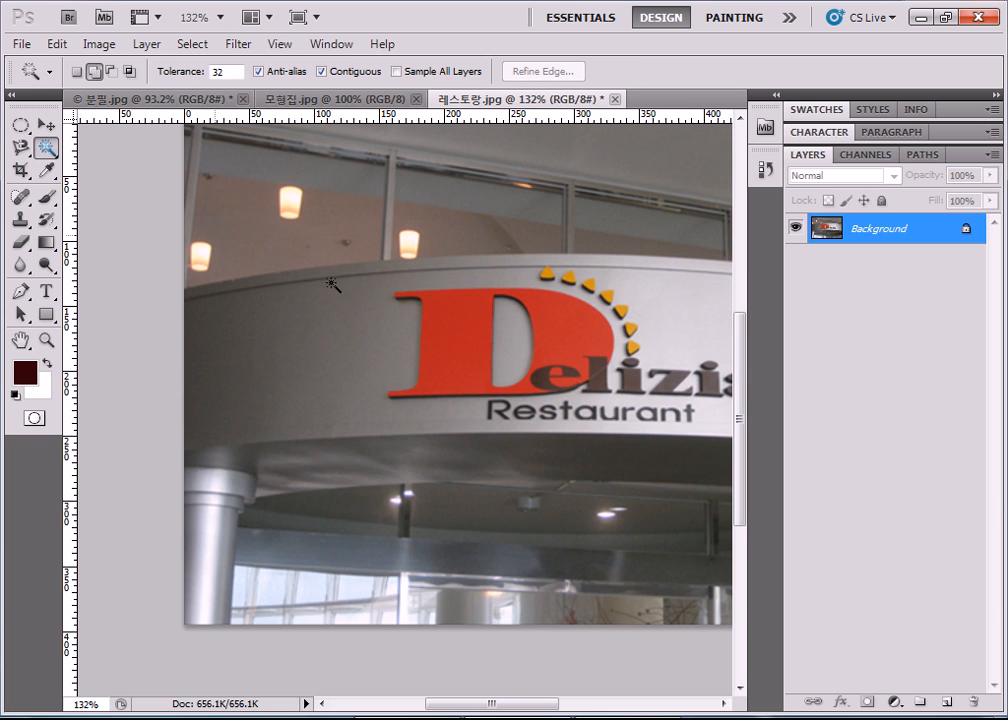
left_click(454, 330)
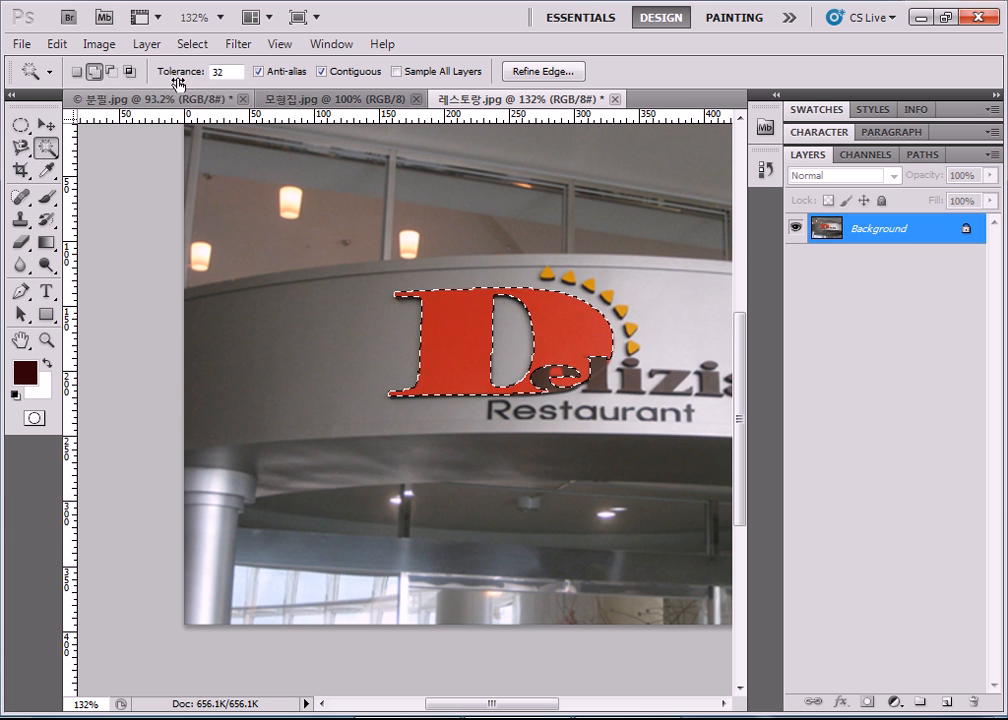
left_click(106, 44)
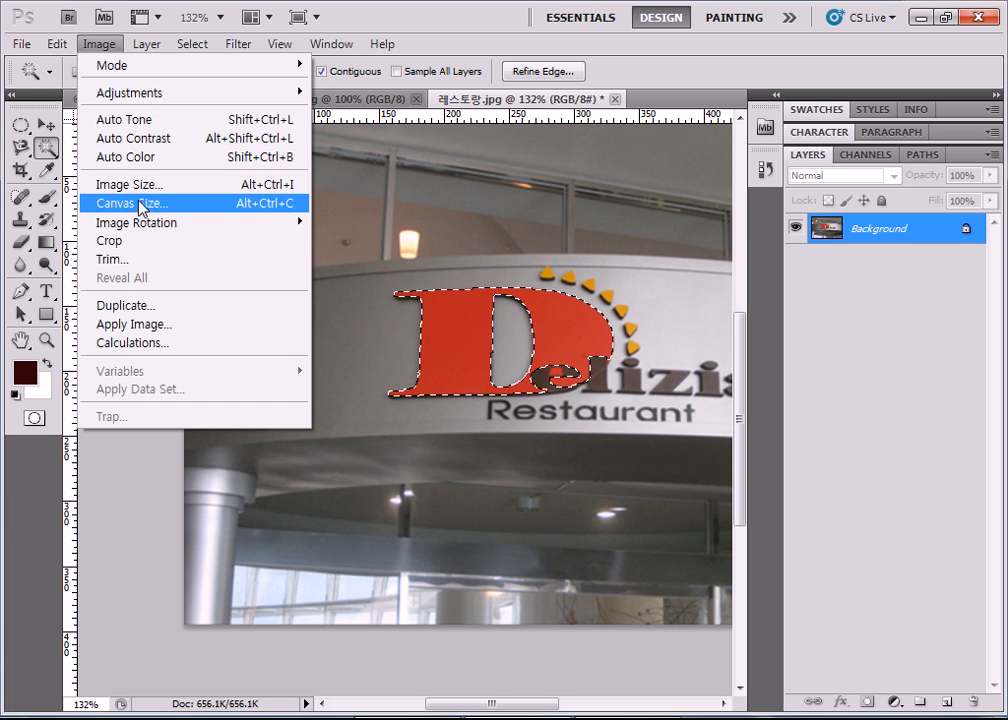
mouse_move(154, 102)
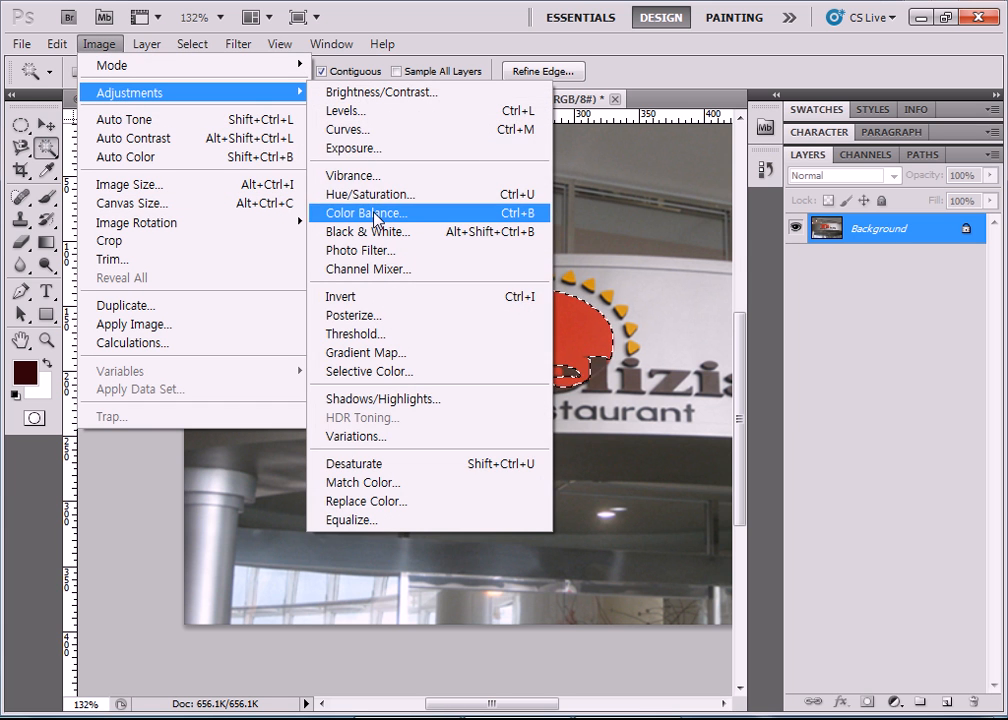
left_click(316, 210)
left_click_drag(598, 104, 727, 97)
left_click(820, 51)
key("w")
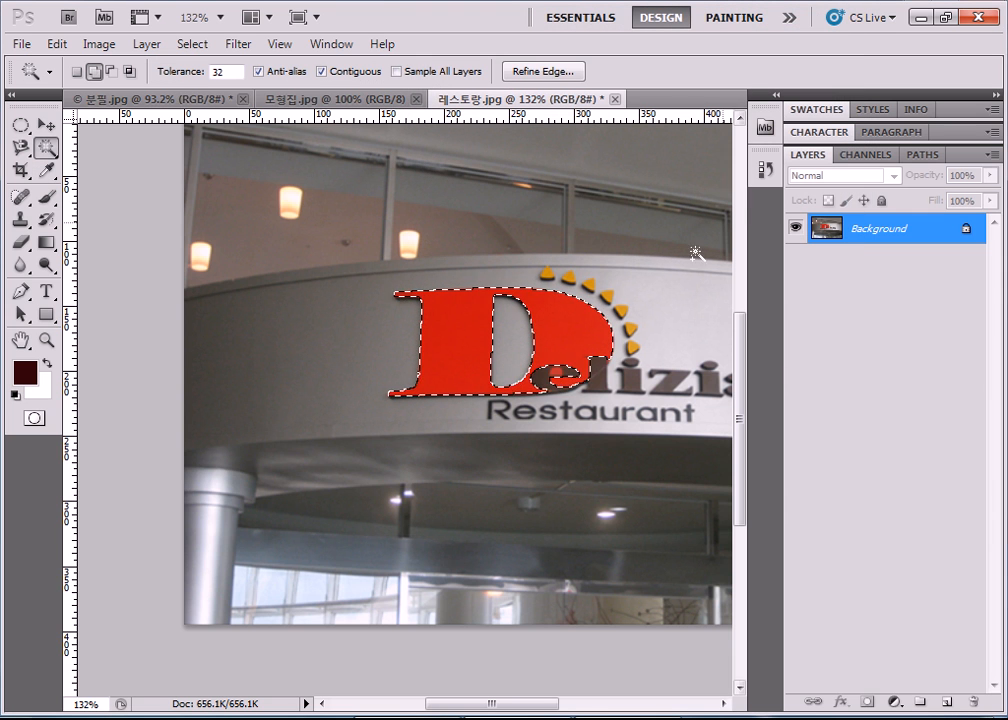
key("ctrl+d")
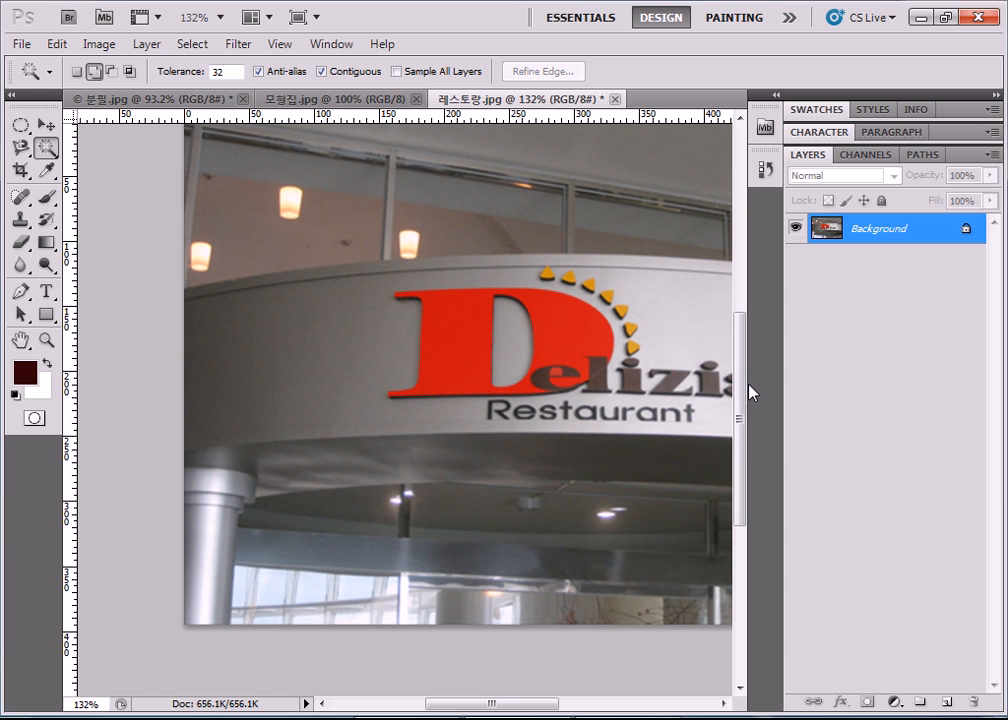
Step: Compare the original photo with the recolored sign through the history, finishing on the latest Deselect state
left_click(765, 170)
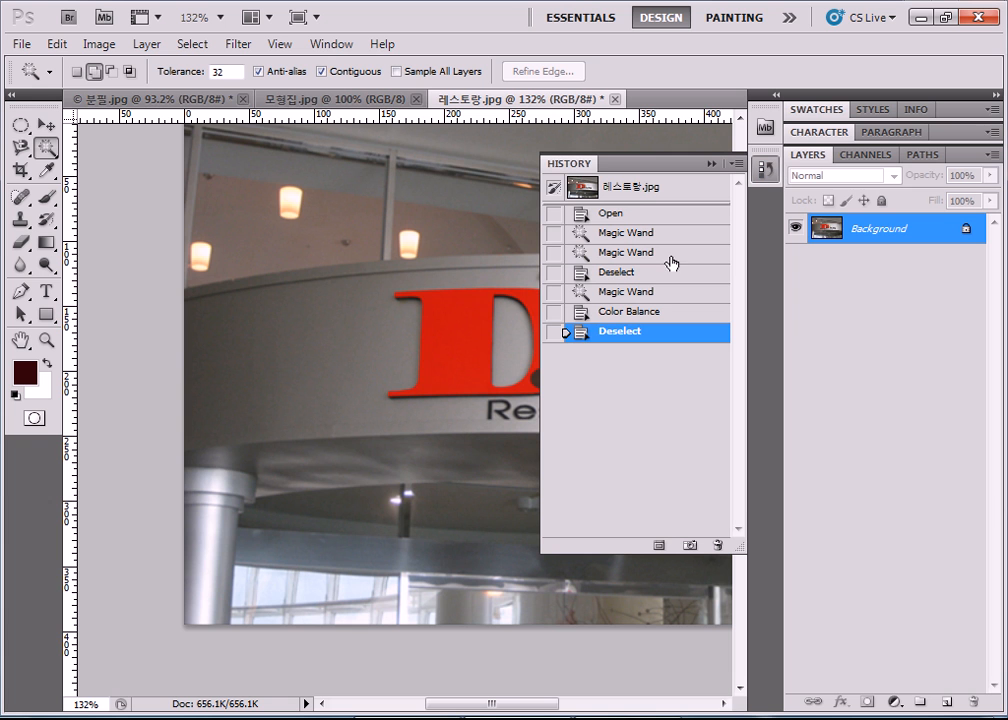
left_click(639, 192)
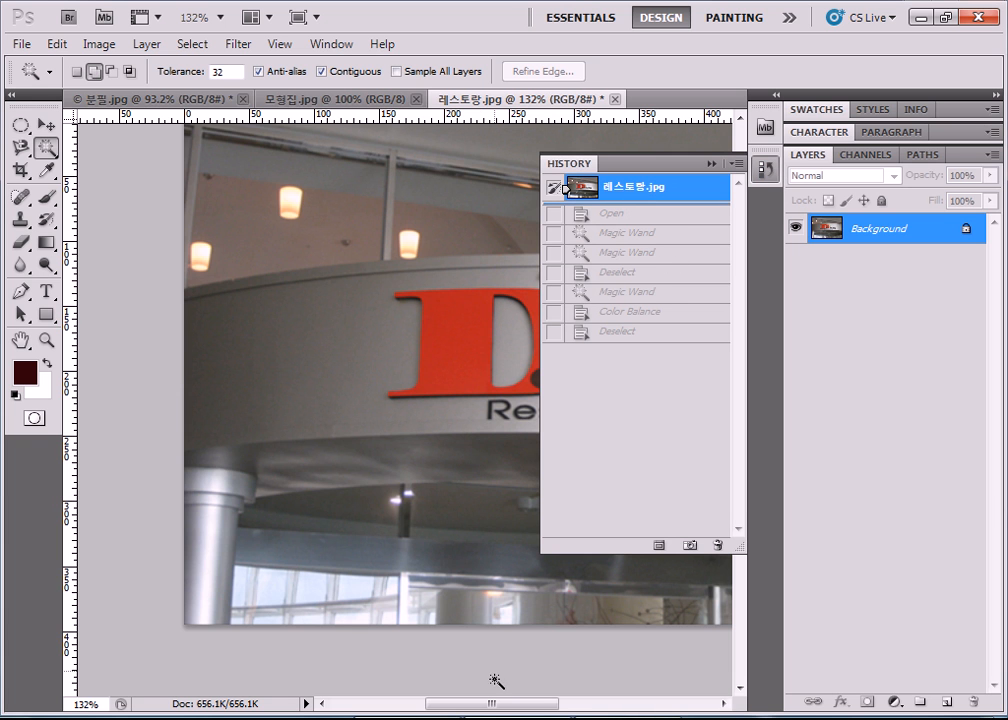
left_click_drag(493, 704, 556, 713)
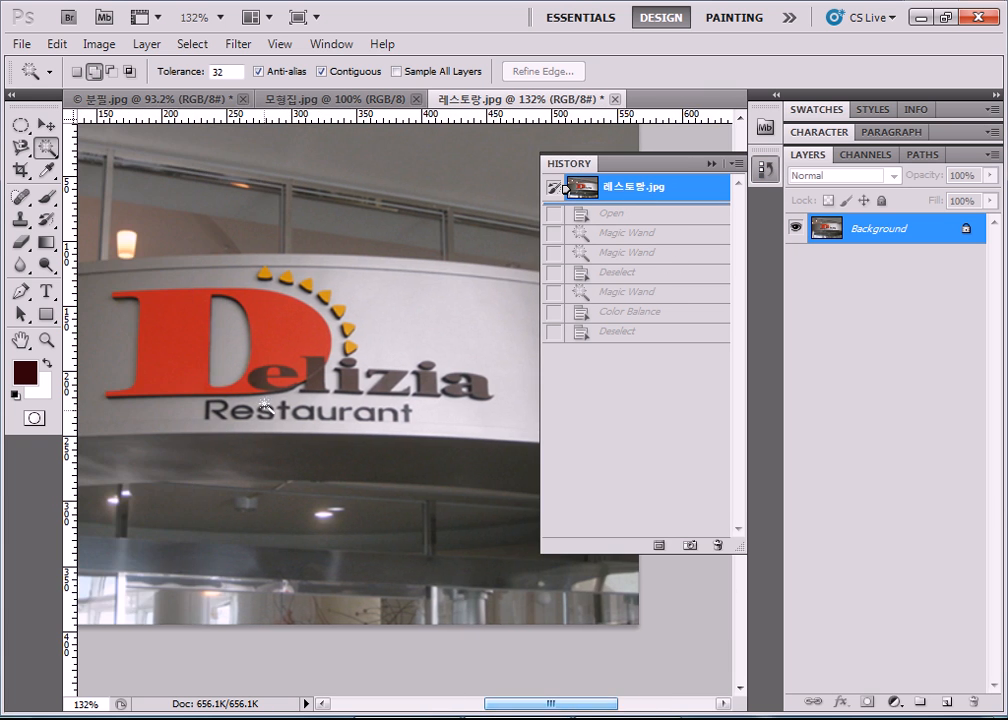
left_click(603, 336)
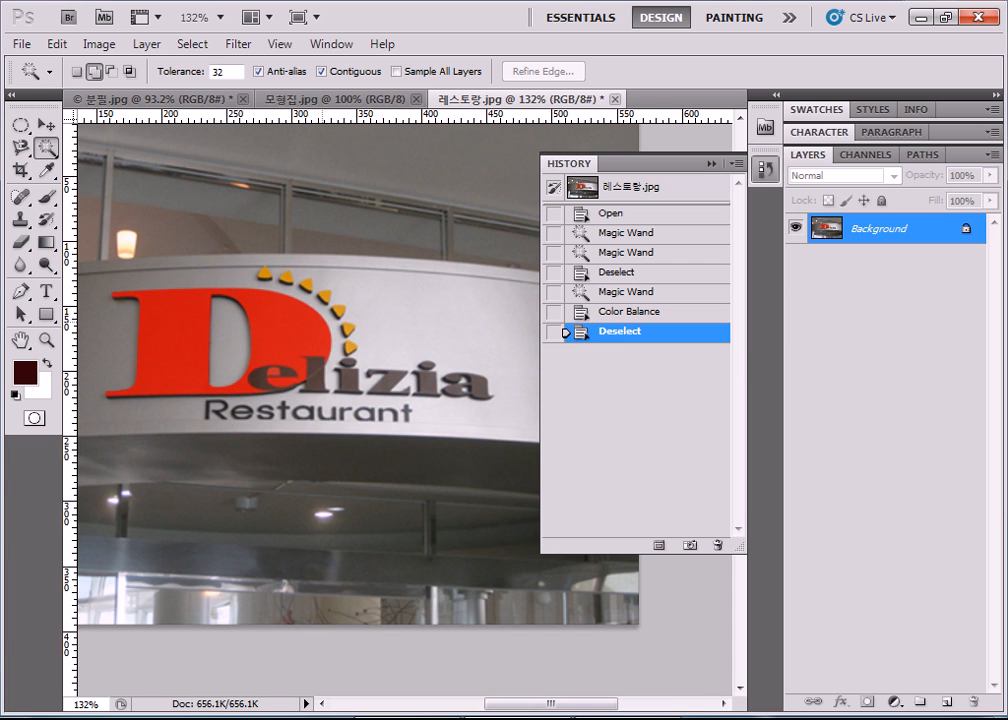
left_click(603, 214)
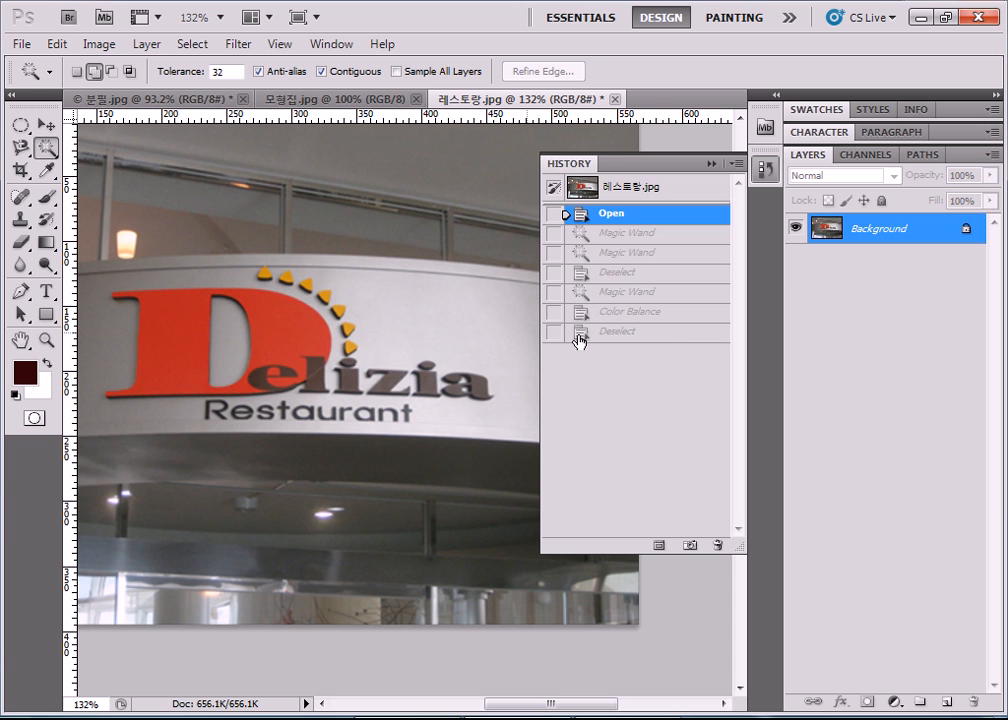
left_click(650, 334)
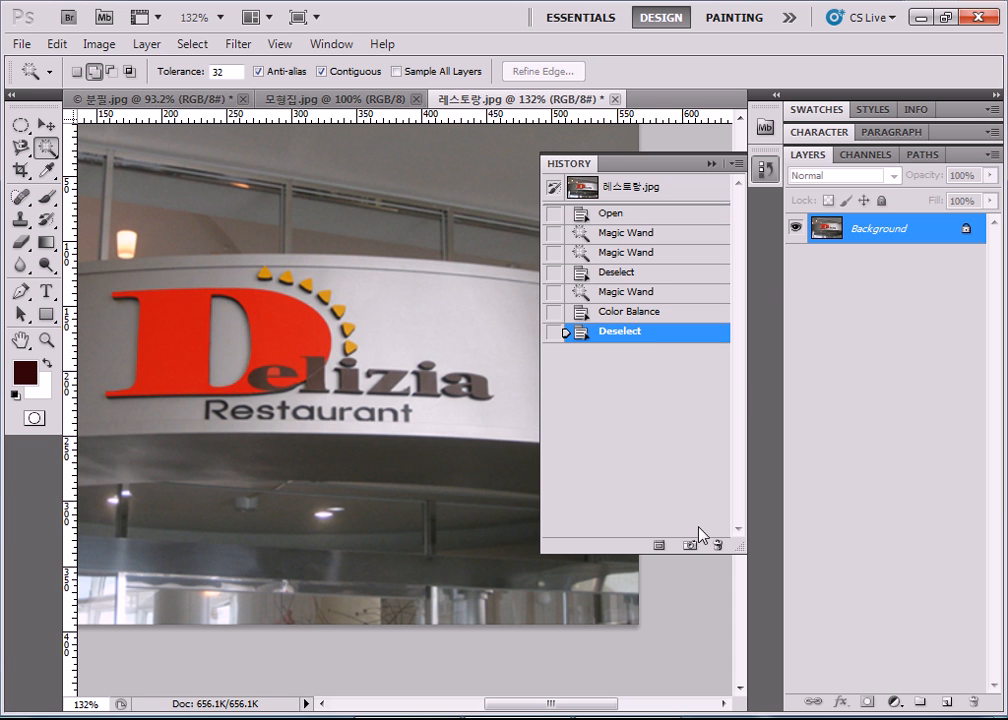
left_click(765, 172)
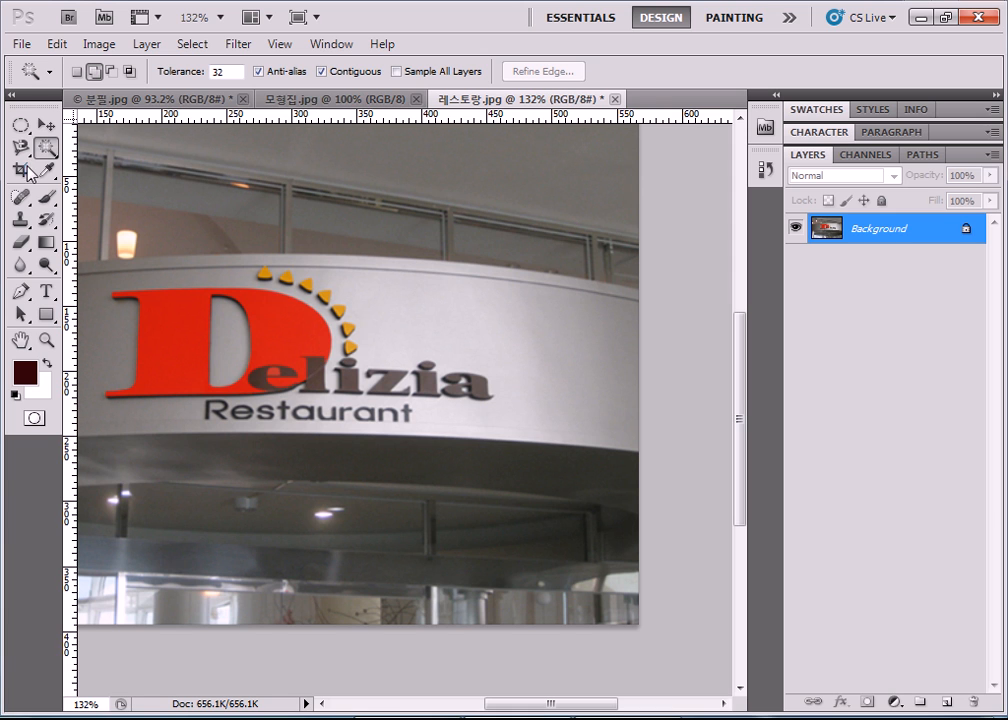
Step: Select the small red area inside the letter e with the Magic Wand, and clear the selection
scroll(160, 410, "up", 14)
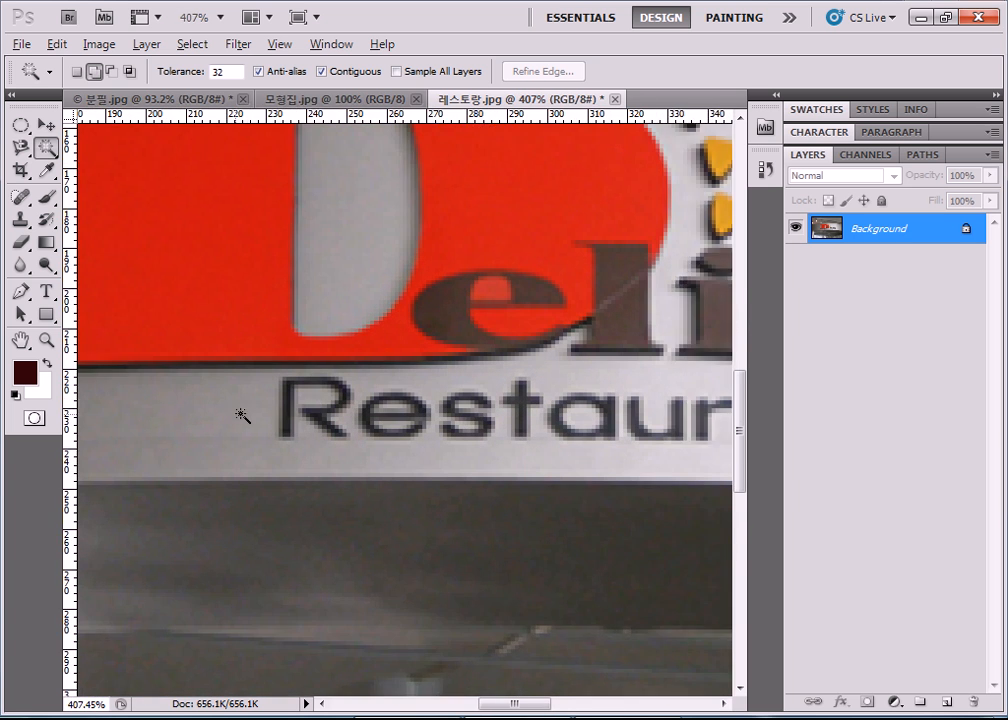
key("alt")
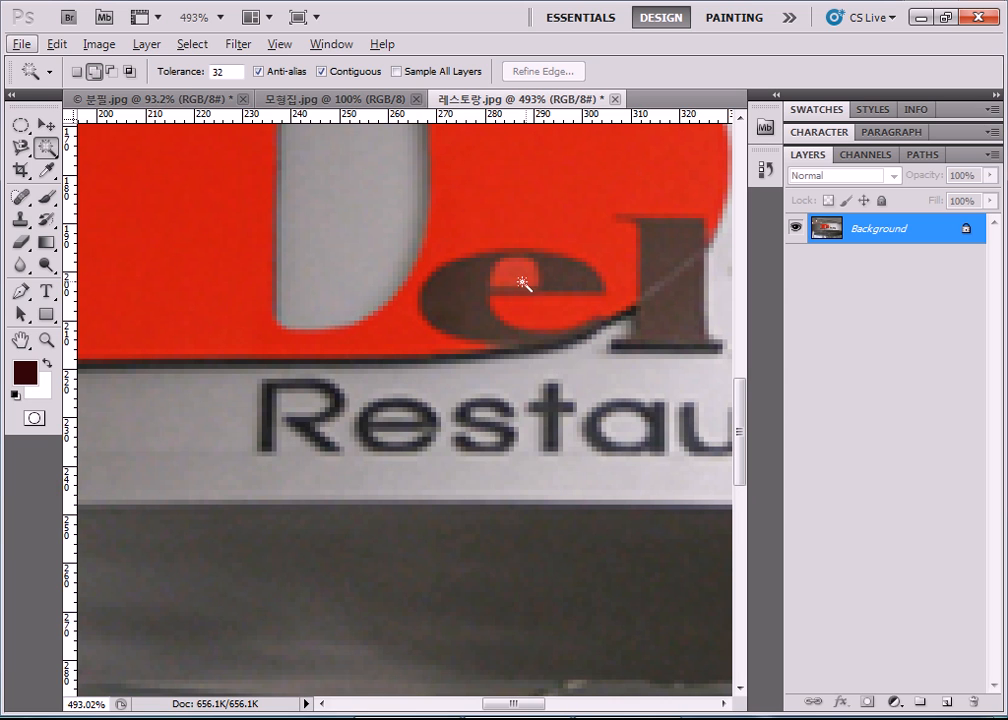
left_click(520, 287)
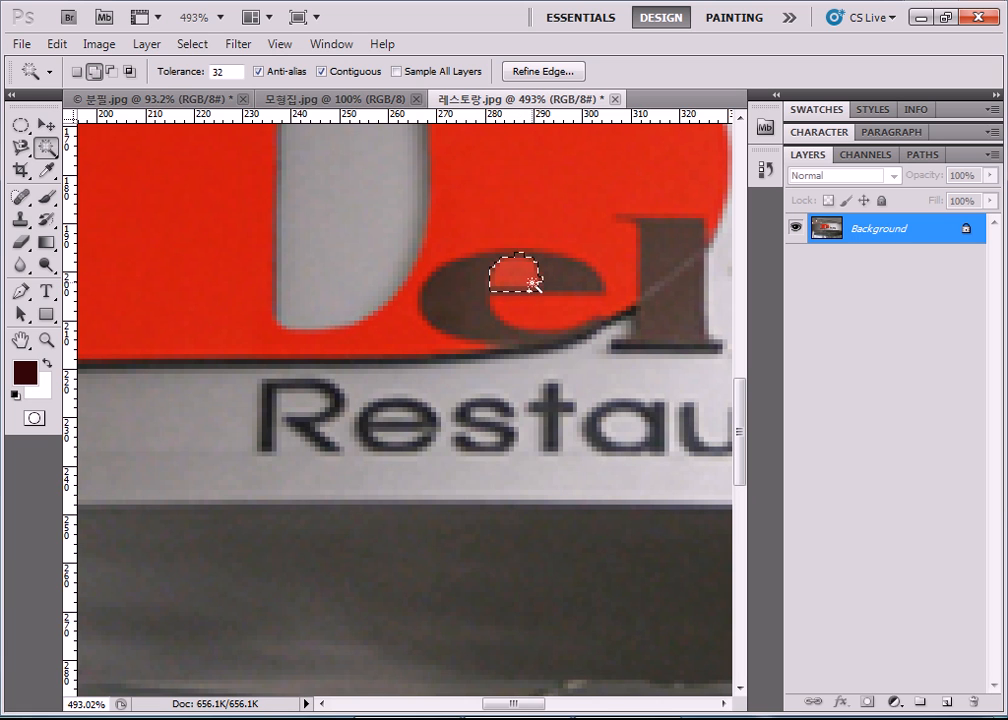
key("ctrl+d")
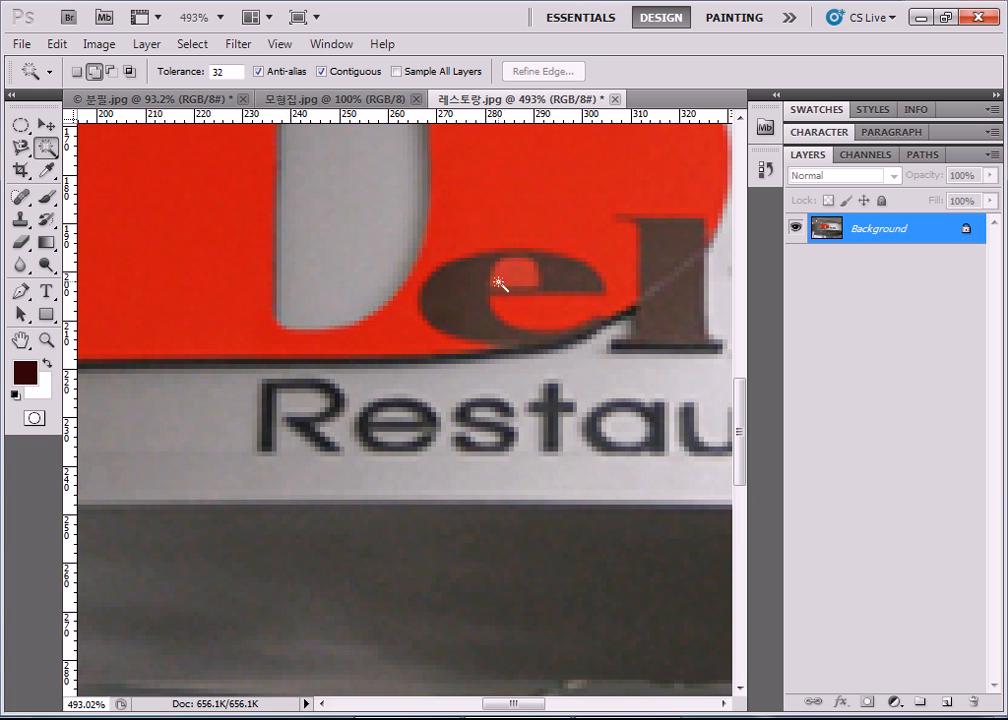
scroll(230, 455, "down", 5)
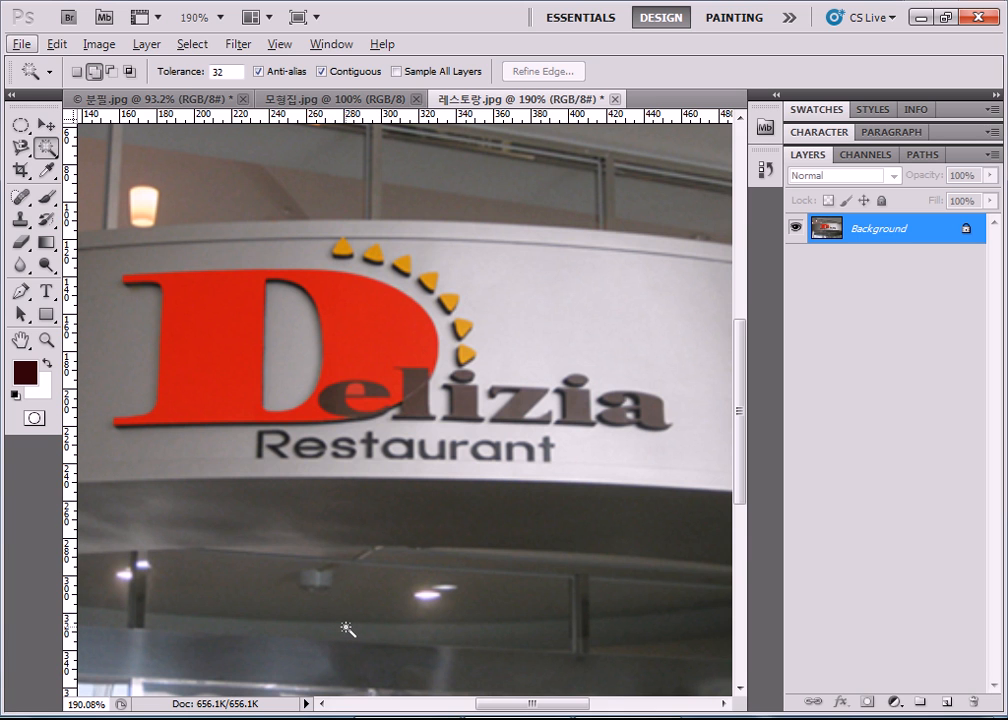
key("v")
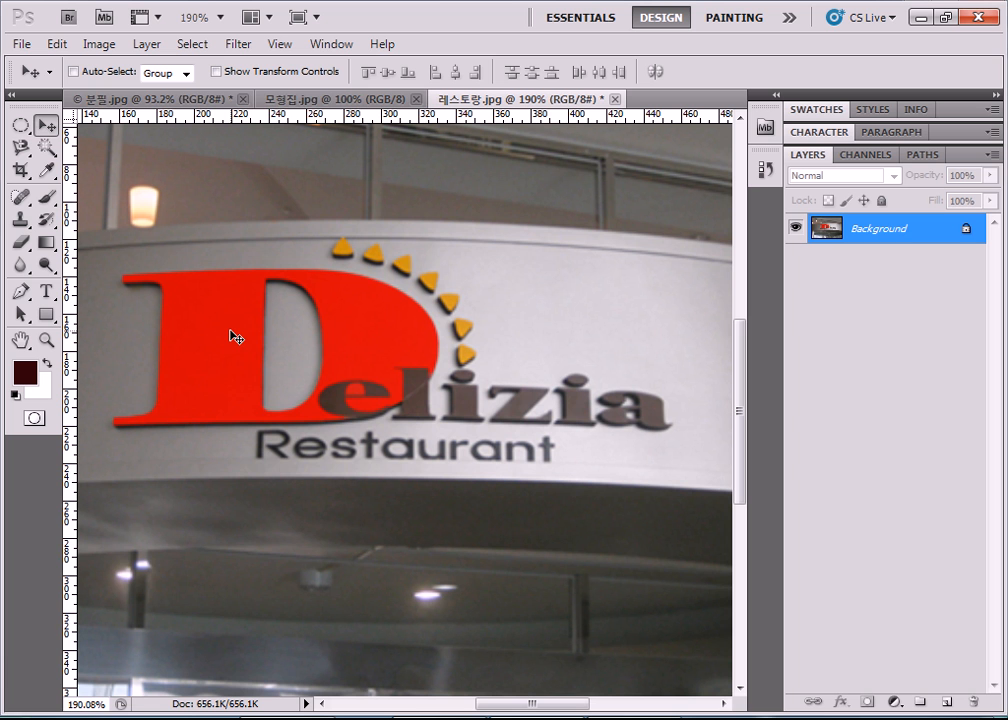
Step: Open the photo 꽃사람.jpg from the 5장 folder, one level up and across from the 4장 folder
left_click(21, 44)
left_click(30, 82)
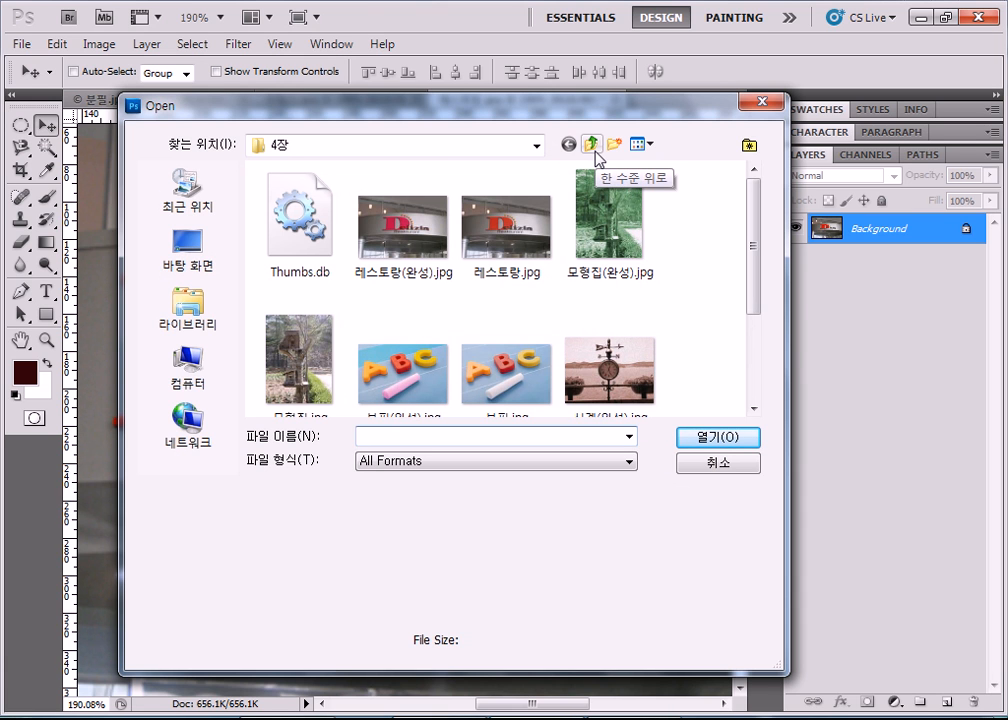
left_click(372, 150)
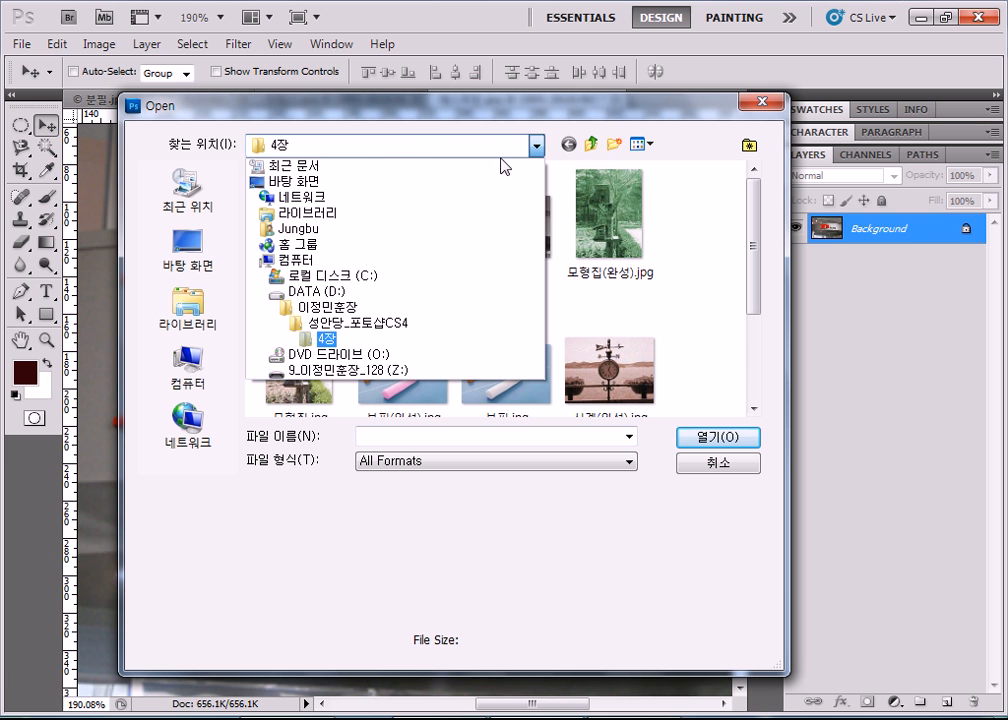
left_click(596, 150)
left_click(593, 145)
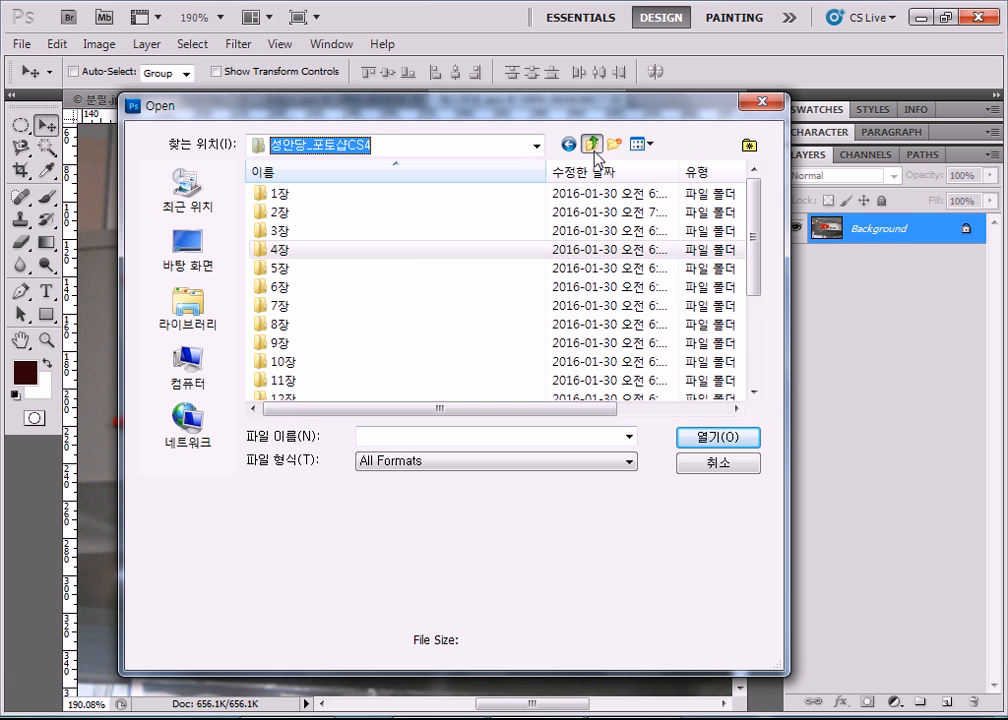
double_click(281, 270)
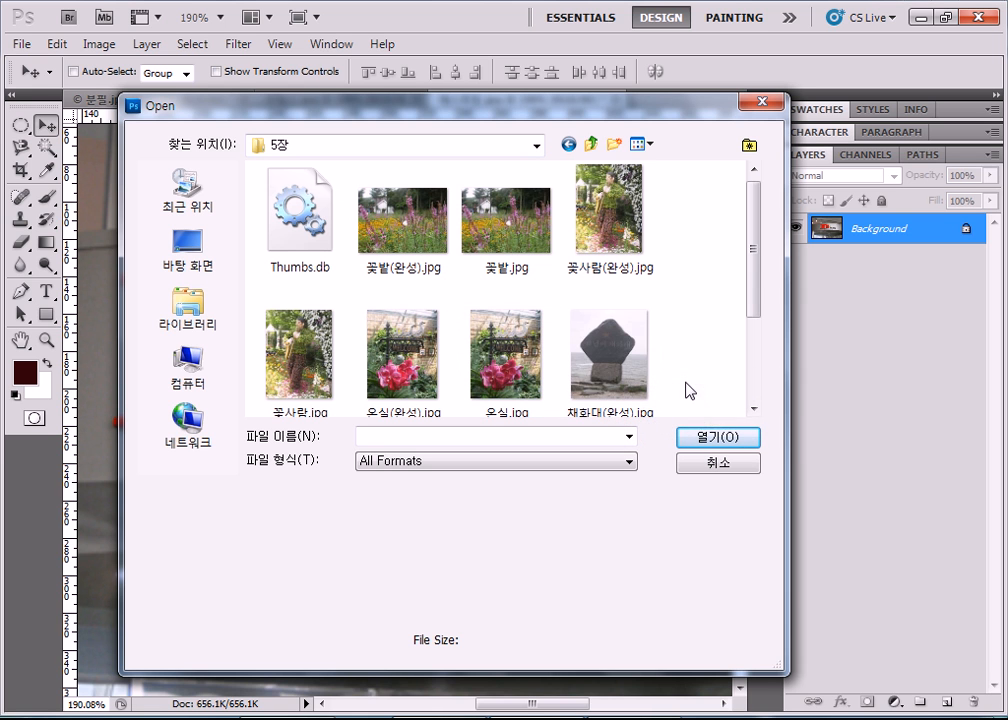
scroll(686, 349, "down", 2)
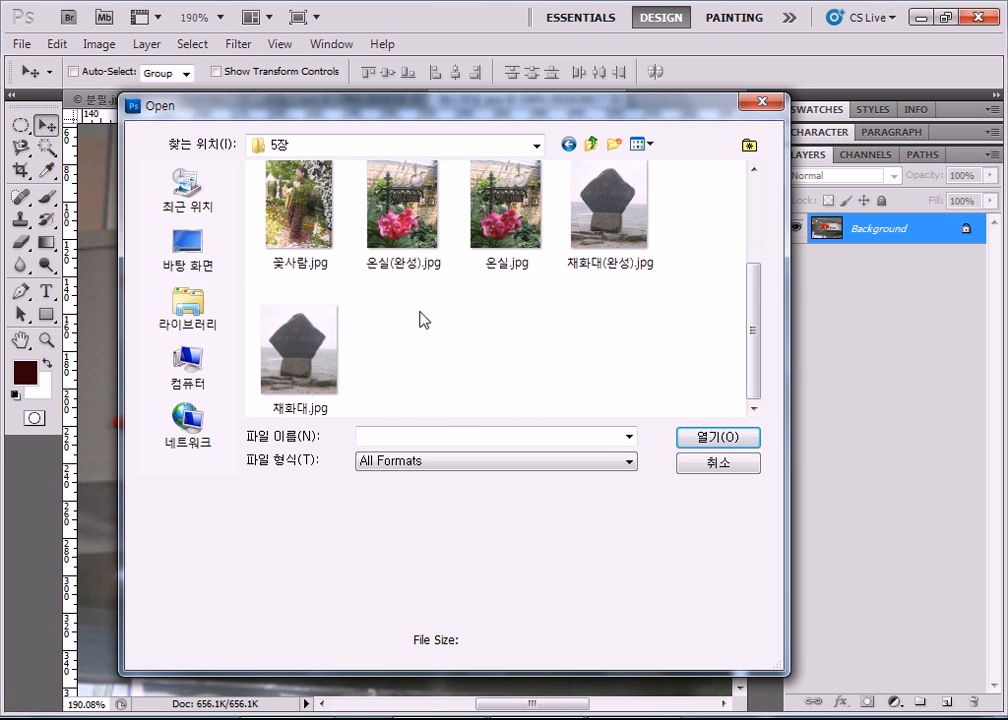
left_click(307, 237)
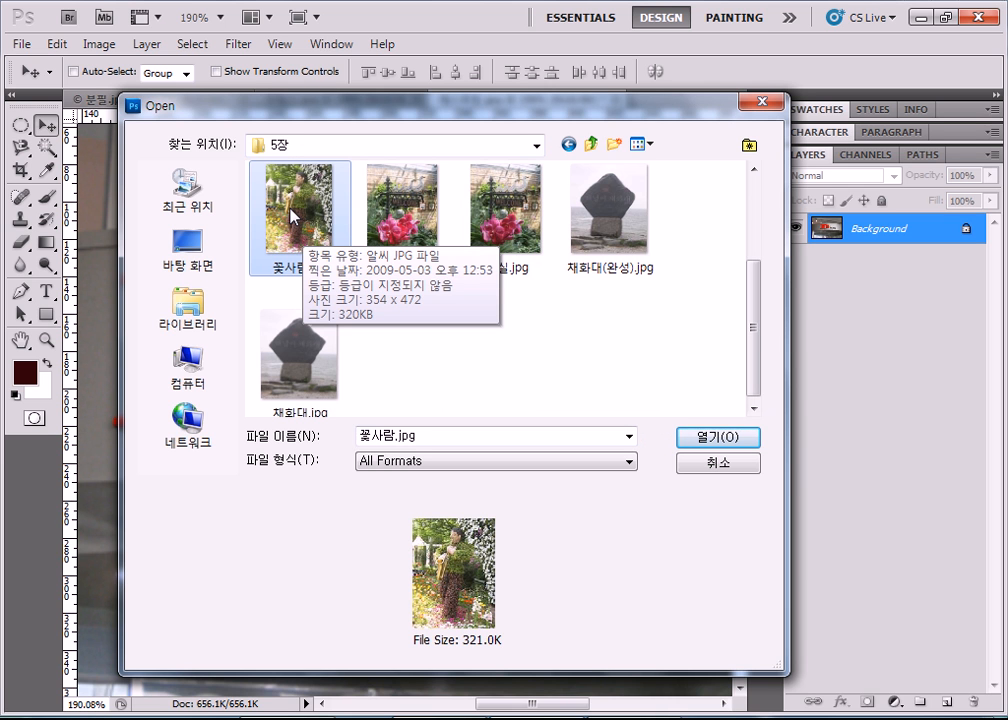
left_click(703, 440)
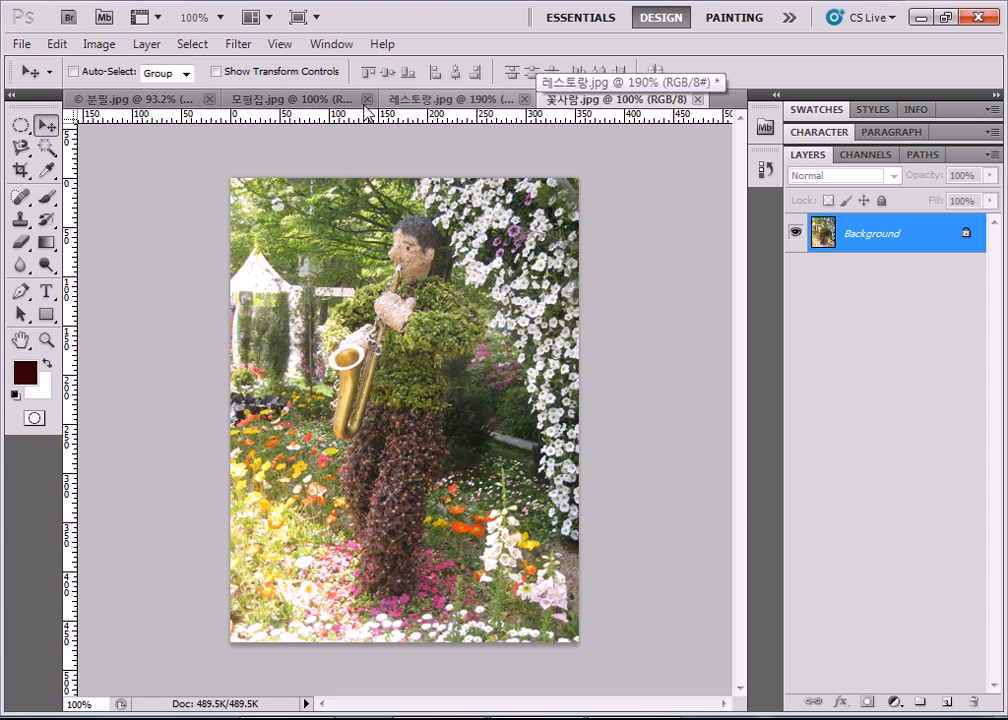
Step: Close 분필.jpg, 모형집.jpg and 레스토랑.jpg without saving their changes, keeping only 꽃사람.jpg open
left_click(190, 99)
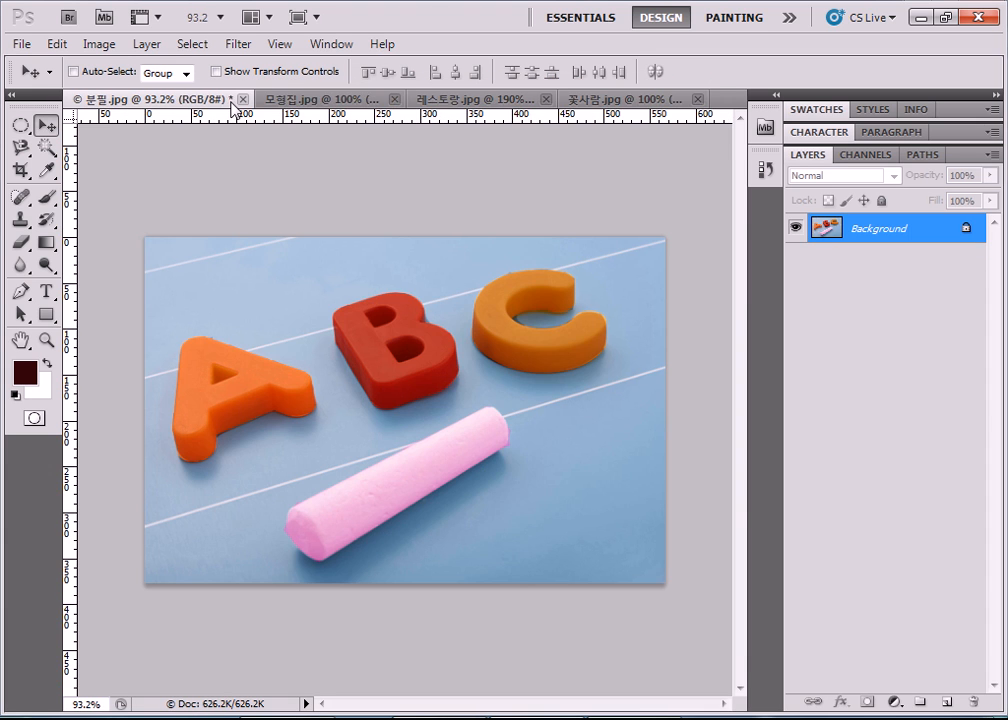
left_click(300, 99)
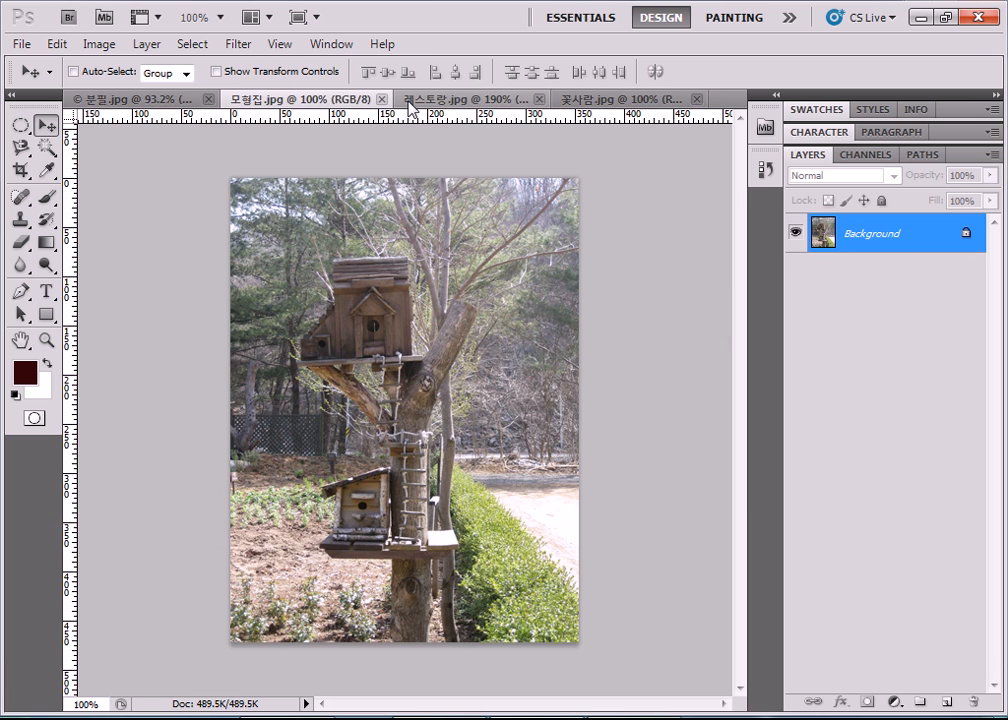
left_click(410, 100)
left_click(160, 100)
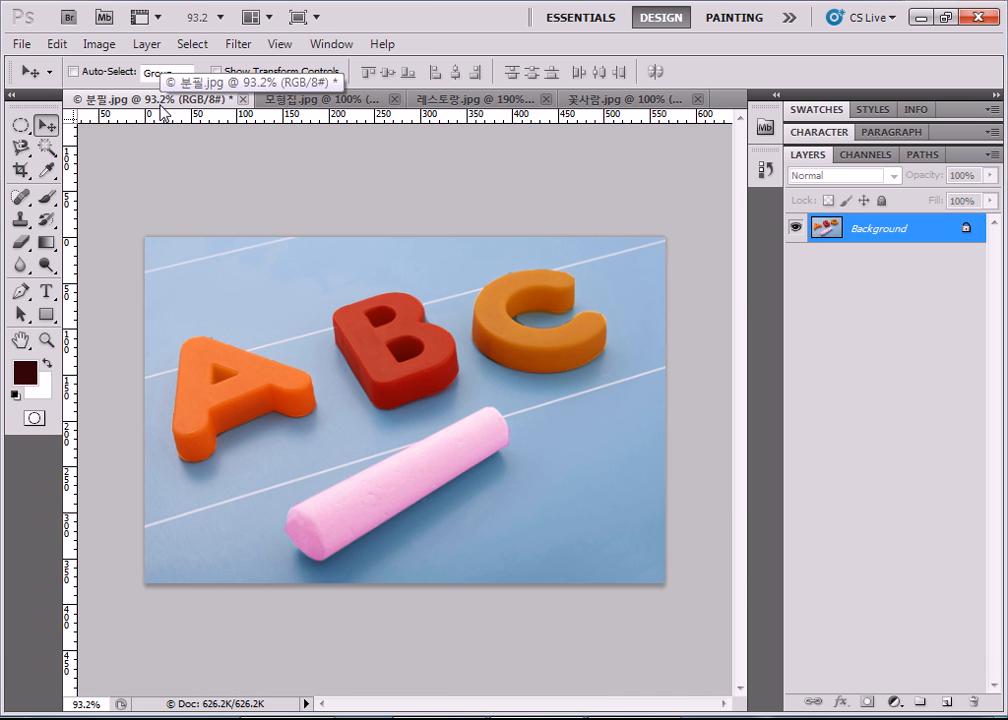
left_click(242, 99)
left_click(508, 292)
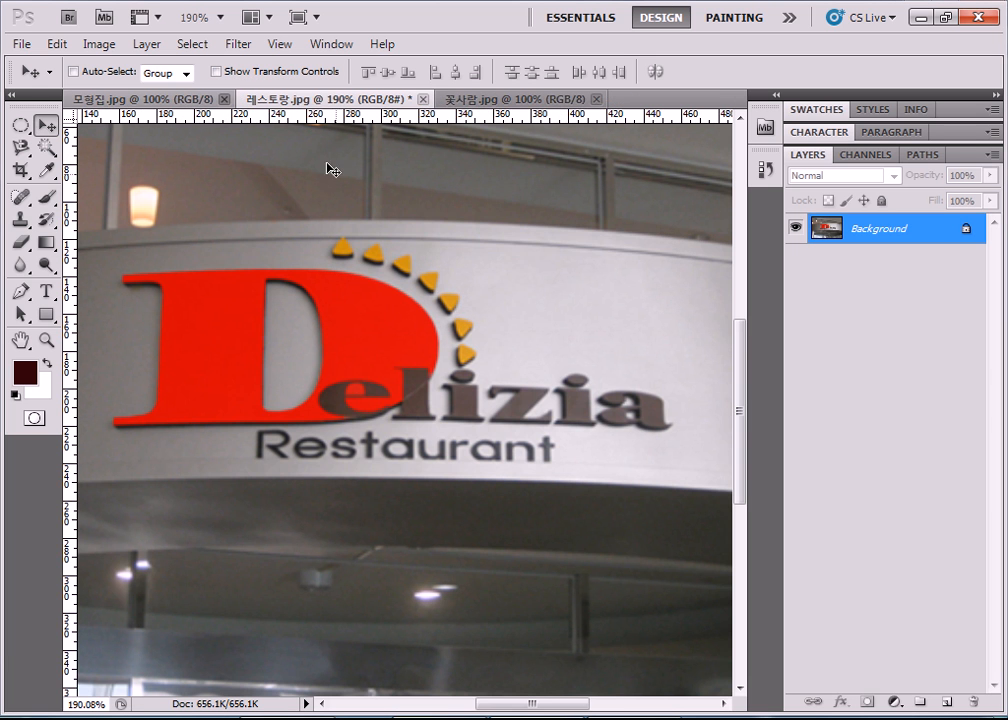
left_click(225, 99)
left_click(250, 99)
left_click(505, 290)
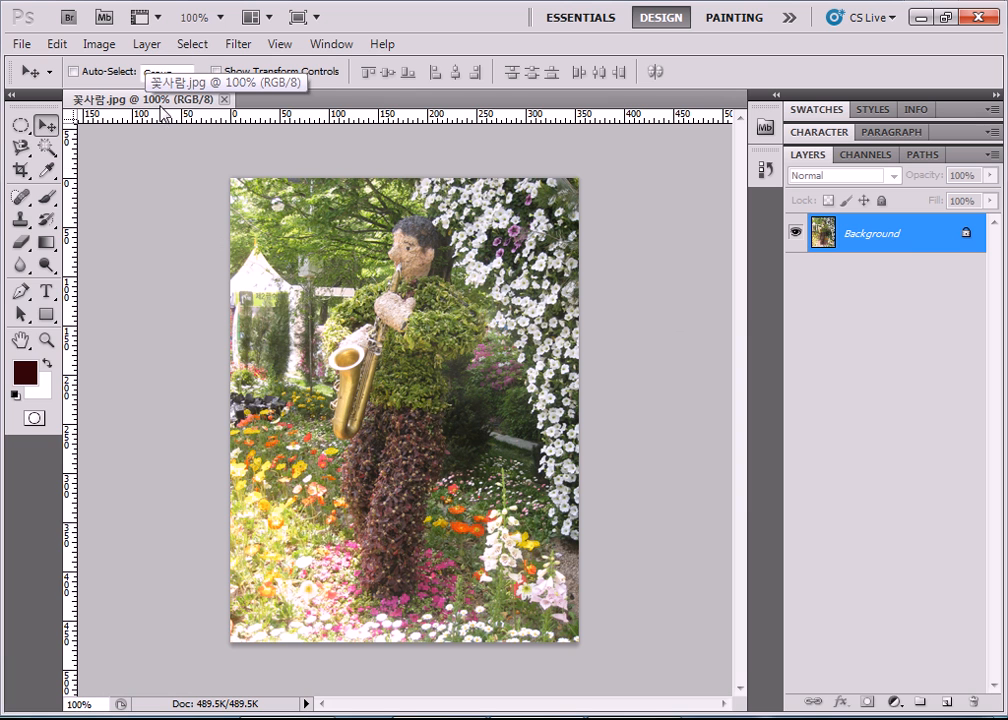
Step: Activate the Dodge Tool from the group of Dodge, Burn and Sponge tools
left_click(21, 45)
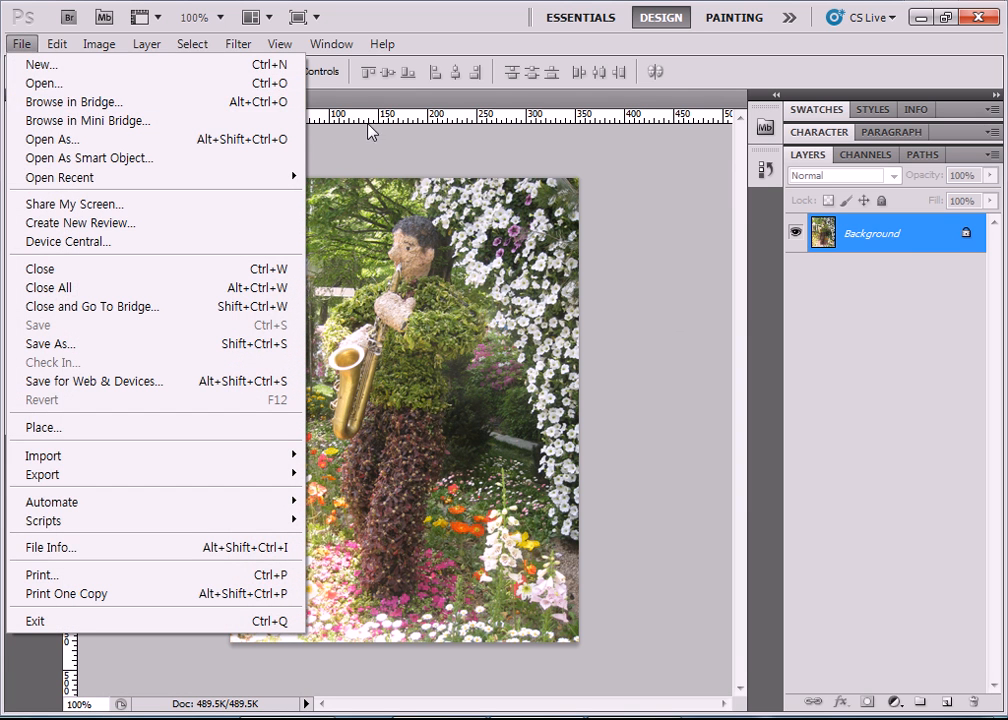
left_click(376, 105)
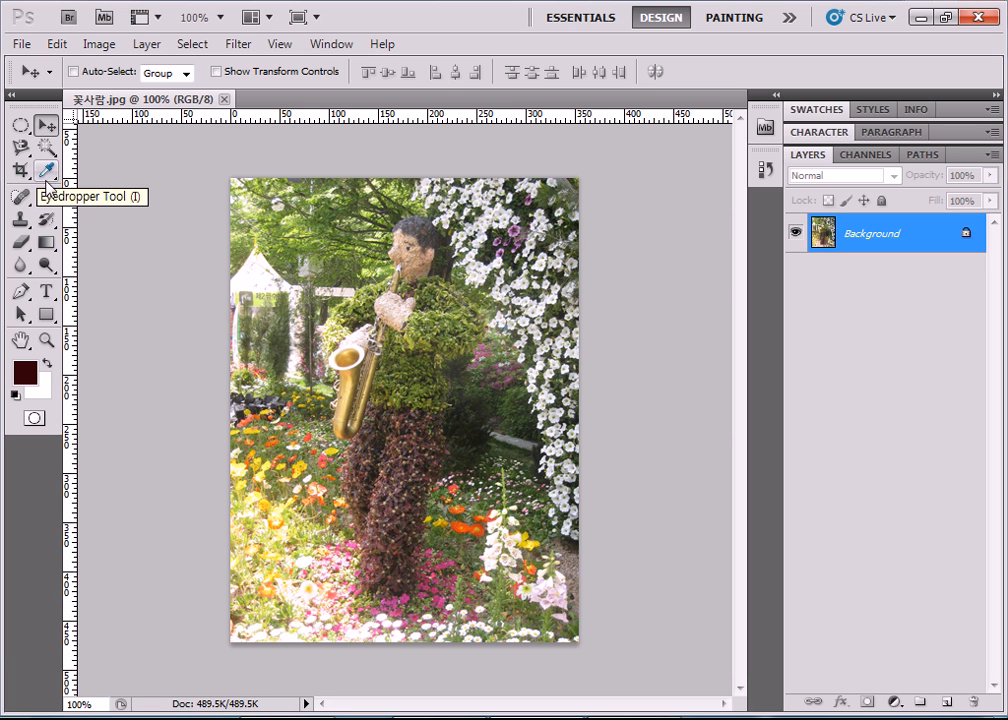
left_click(47, 266)
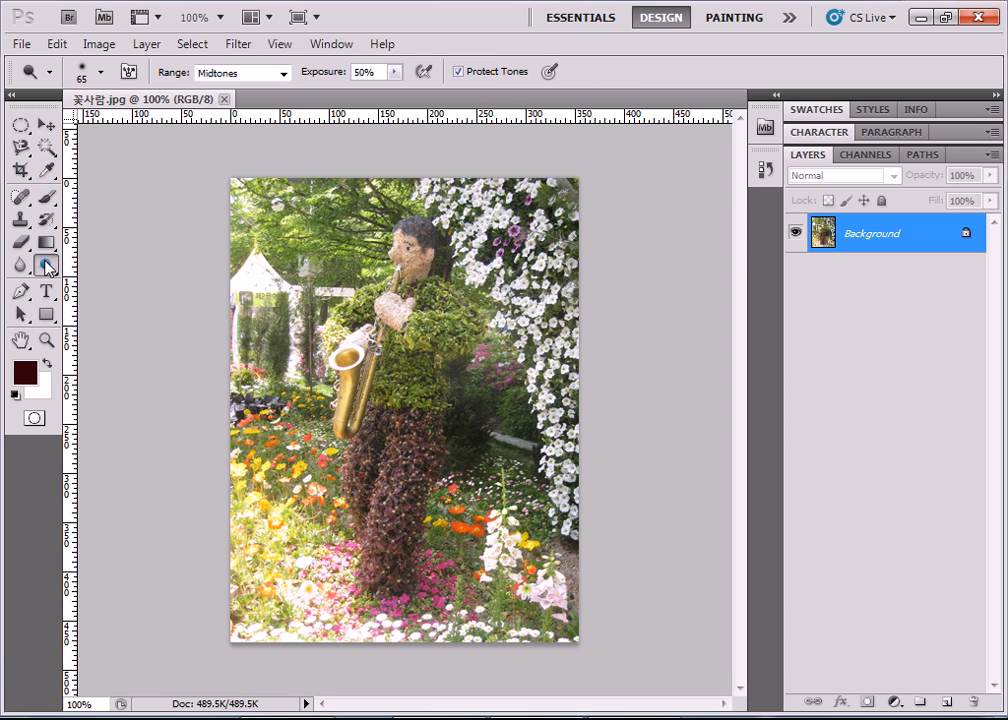
right_click(46, 264)
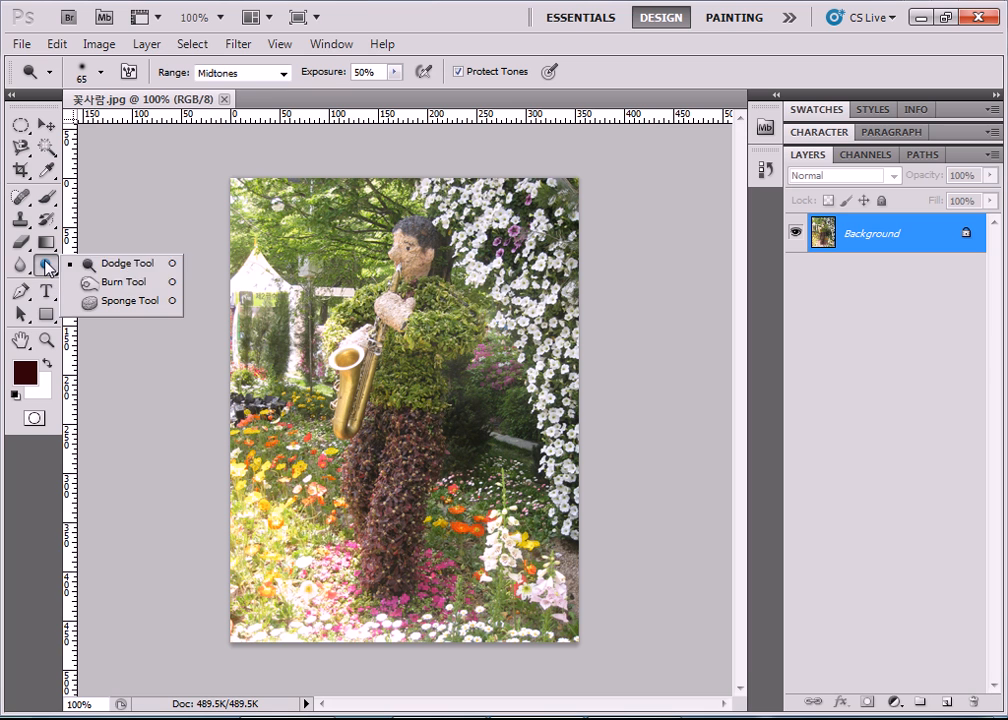
left_click(125, 266)
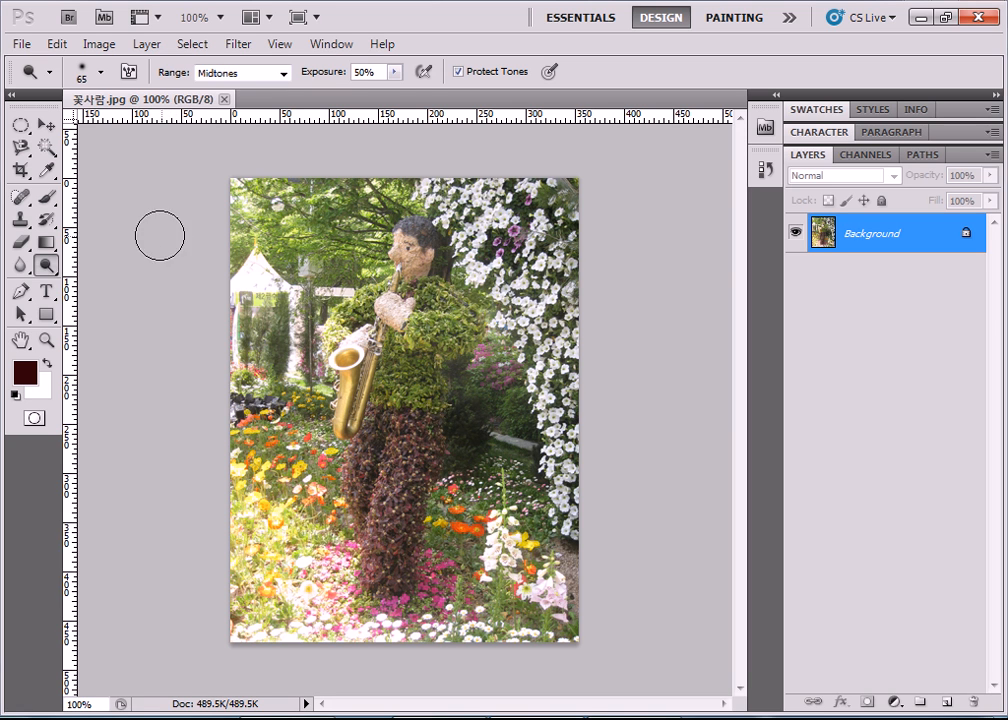
left_click(49, 75)
left_click(49, 75)
Step: Try the hard round brush tips for the Dodge Tool, ending on the third one with 100% hardness
left_click(100, 73)
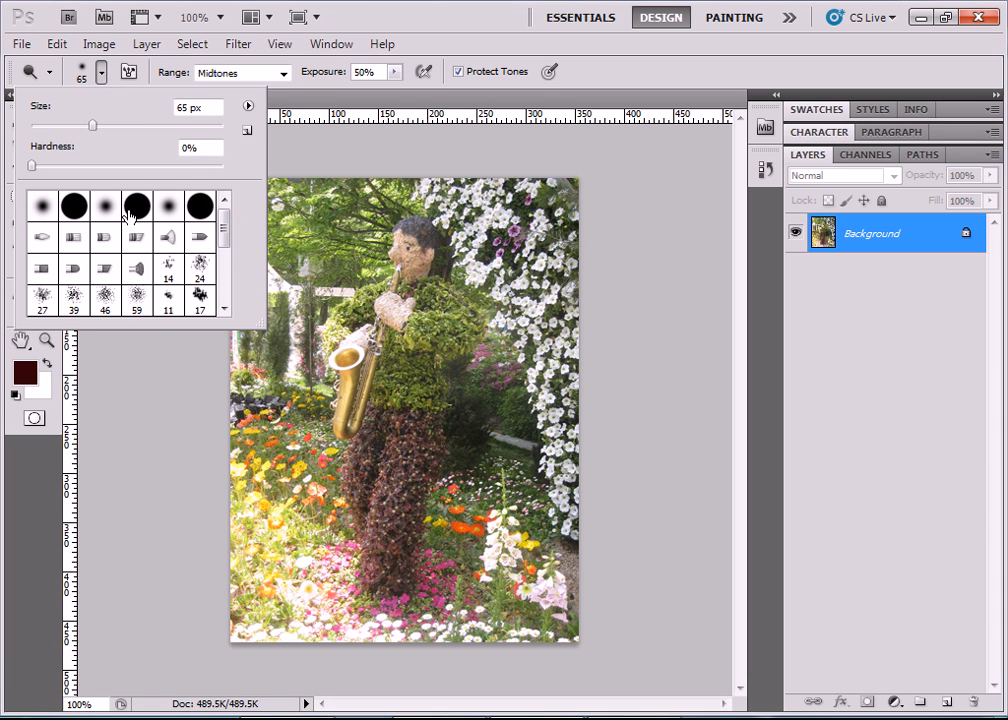
left_click(75, 207)
left_click(138, 210)
left_click(200, 205)
Step: Show the brush presets as Large Thumbnail, return them to Small Thumbnail, and enlarge the brush picker
left_click(248, 106)
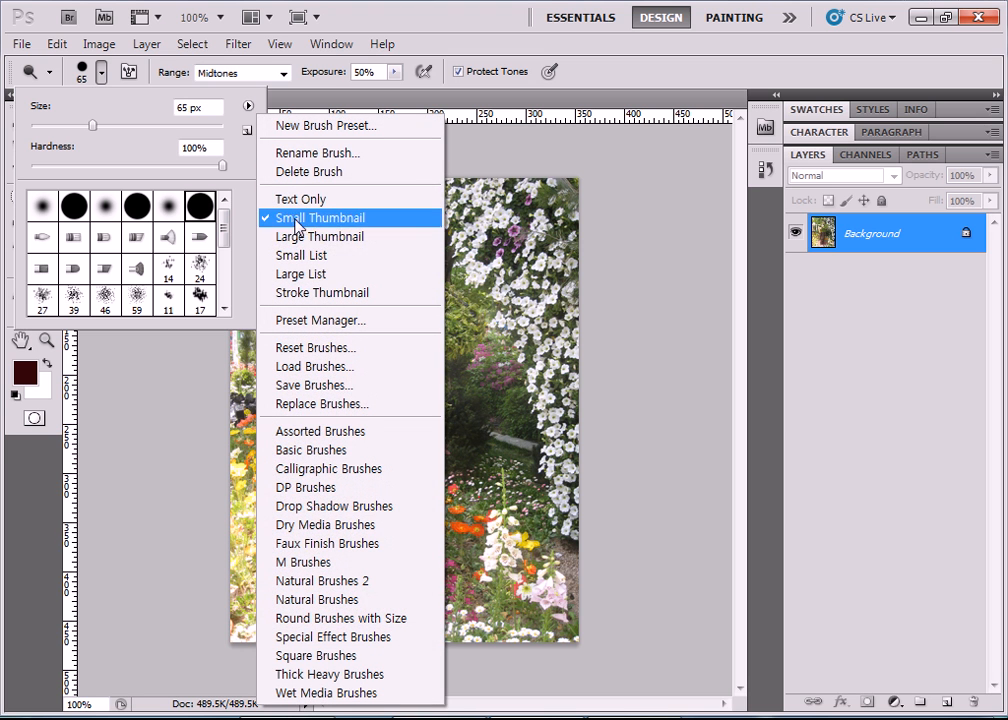
left_click(293, 237)
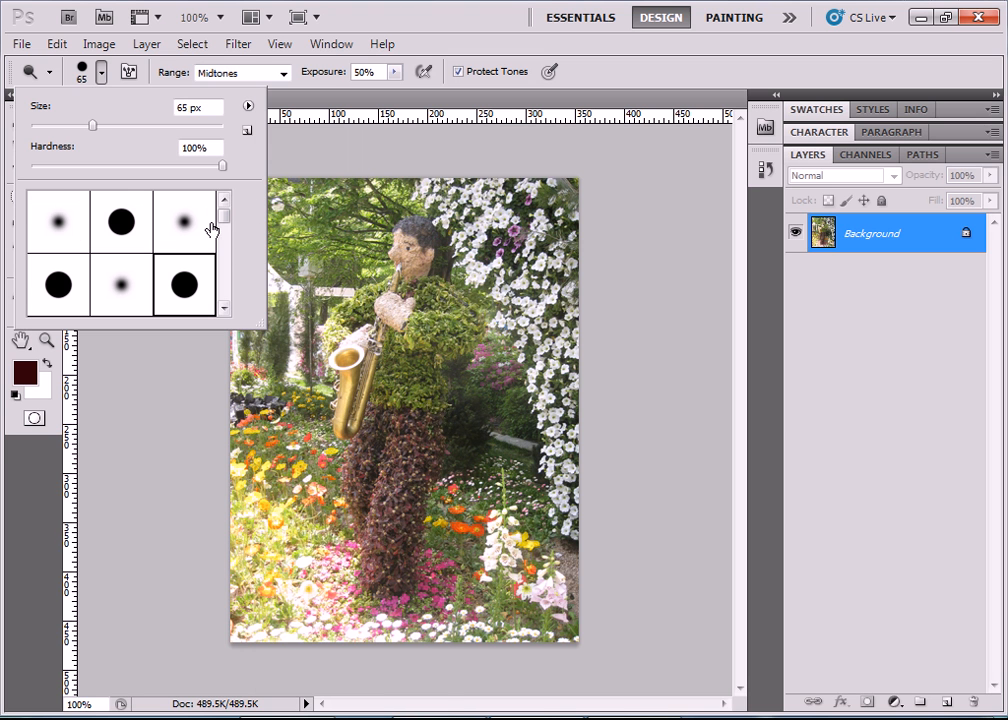
left_click(248, 106)
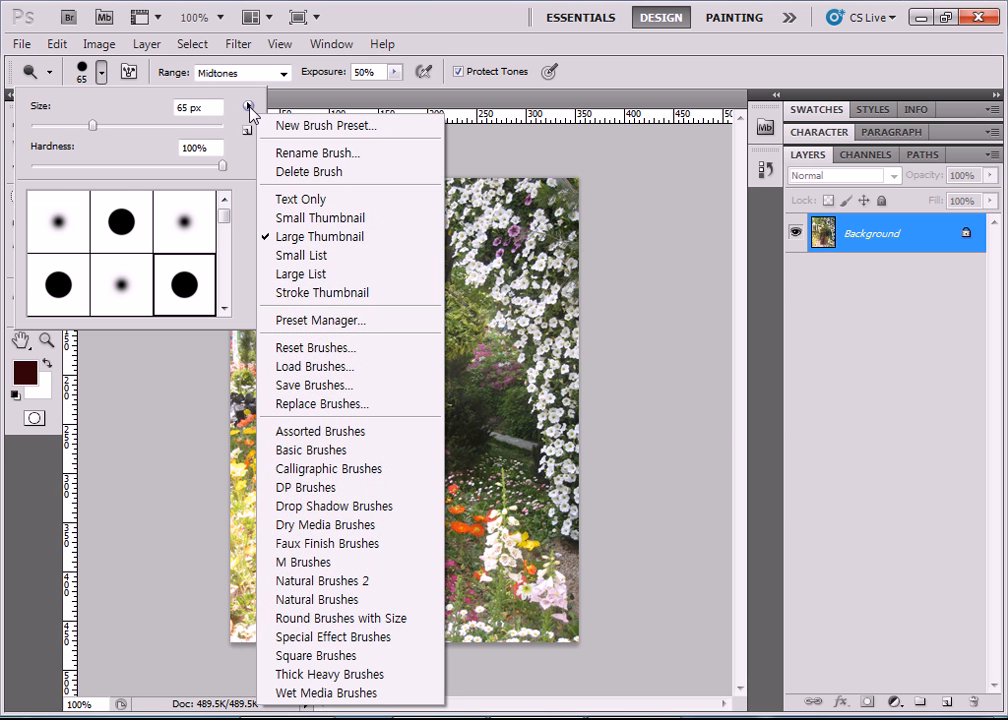
left_click(282, 218)
mouse_move(256, 323)
left_mouse_down()
mouse_move(451, 566)
mouse_move(353, 551)
left_mouse_up()
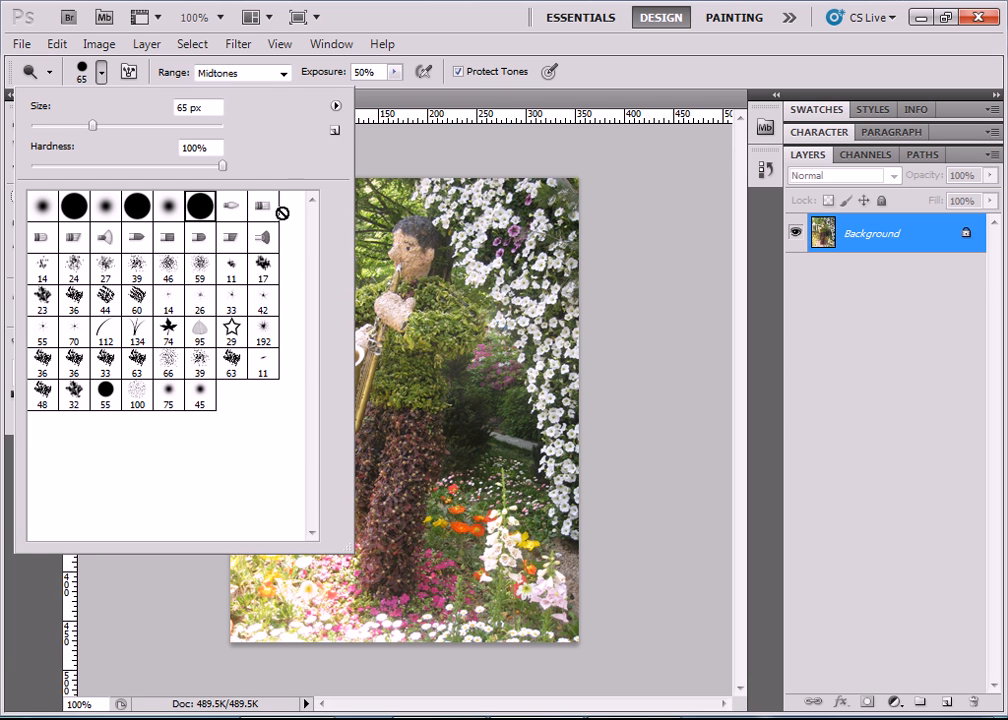
Step: Delete the selected hard round brush preset from the brush list
left_click(337, 107)
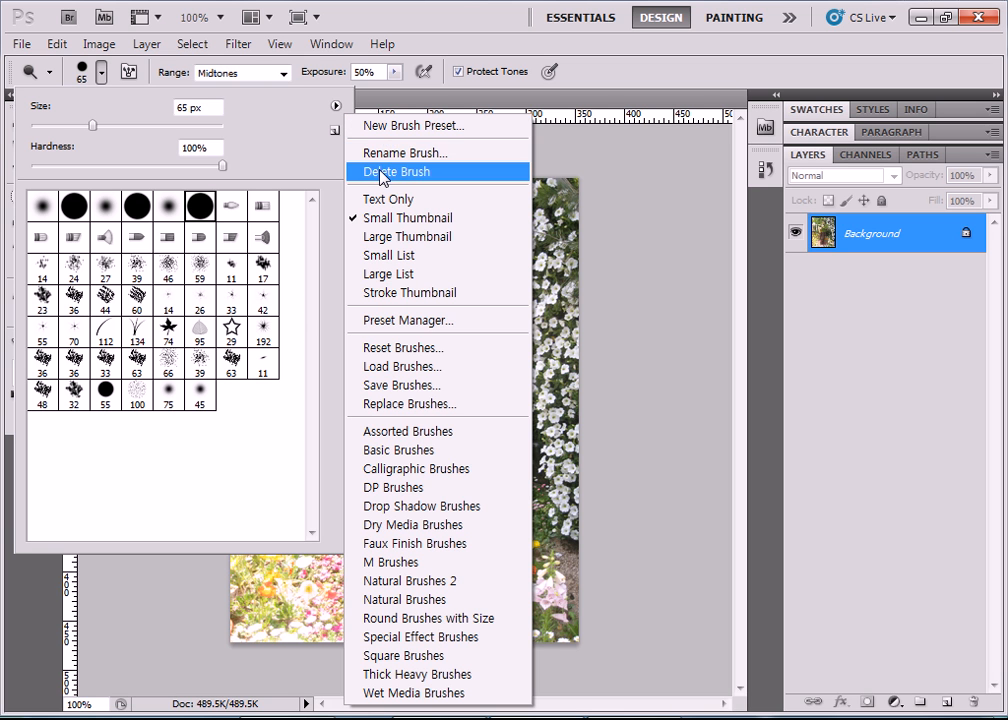
left_click(381, 174)
left_click(433, 292)
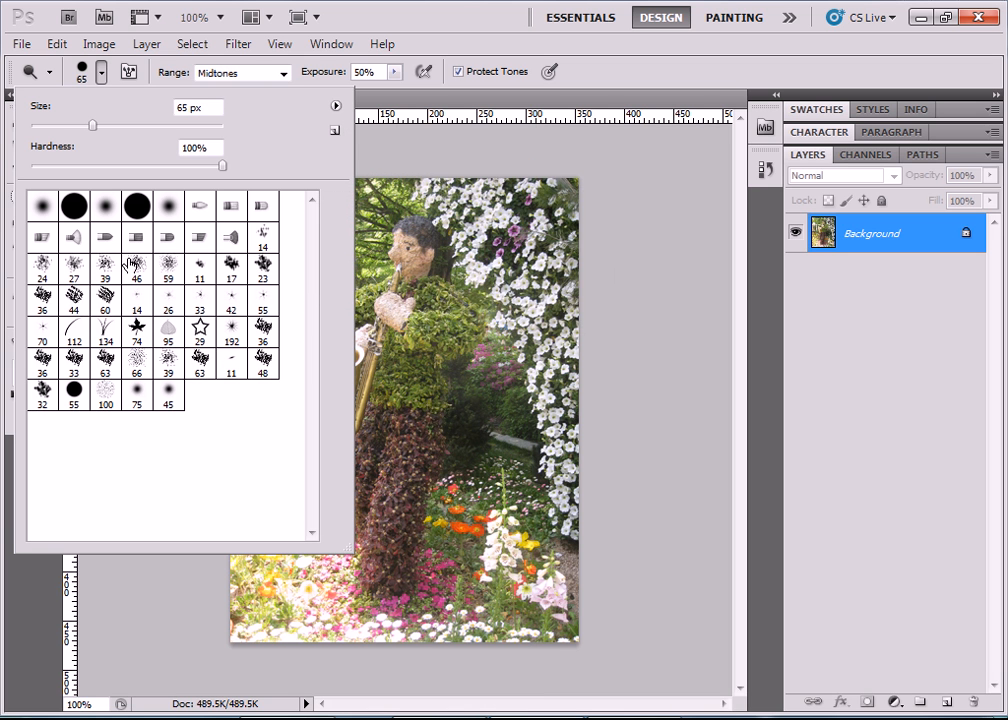
Step: Replace the brush presets with the library containing the Hard Mechanical brushes, and reopen the brush picker
left_click(336, 106)
key("Escape")
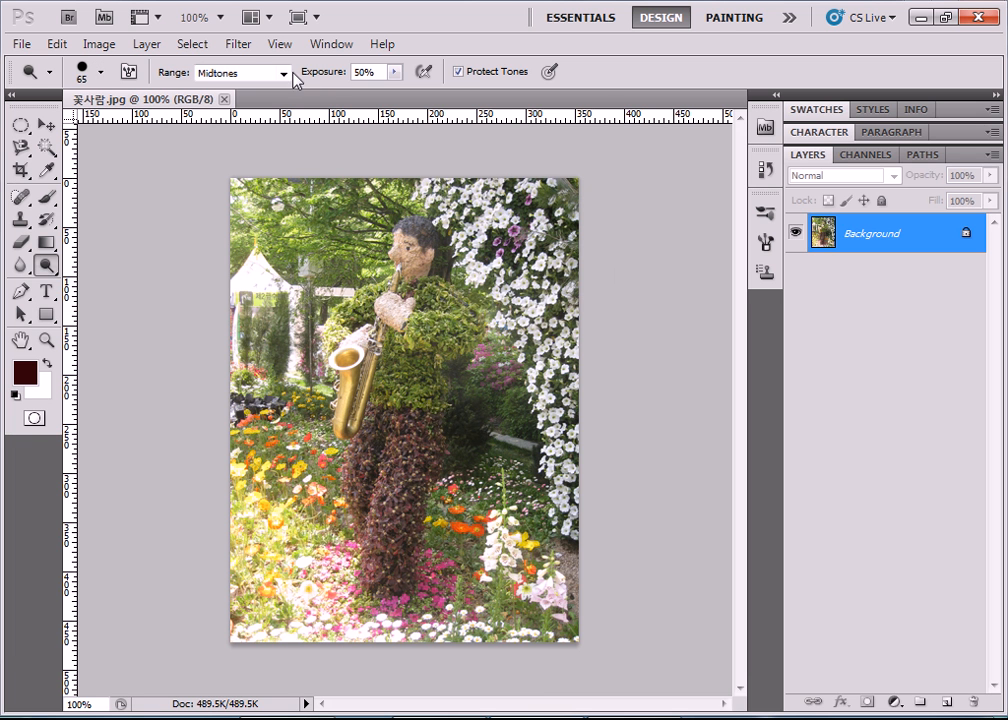
left_click(102, 74)
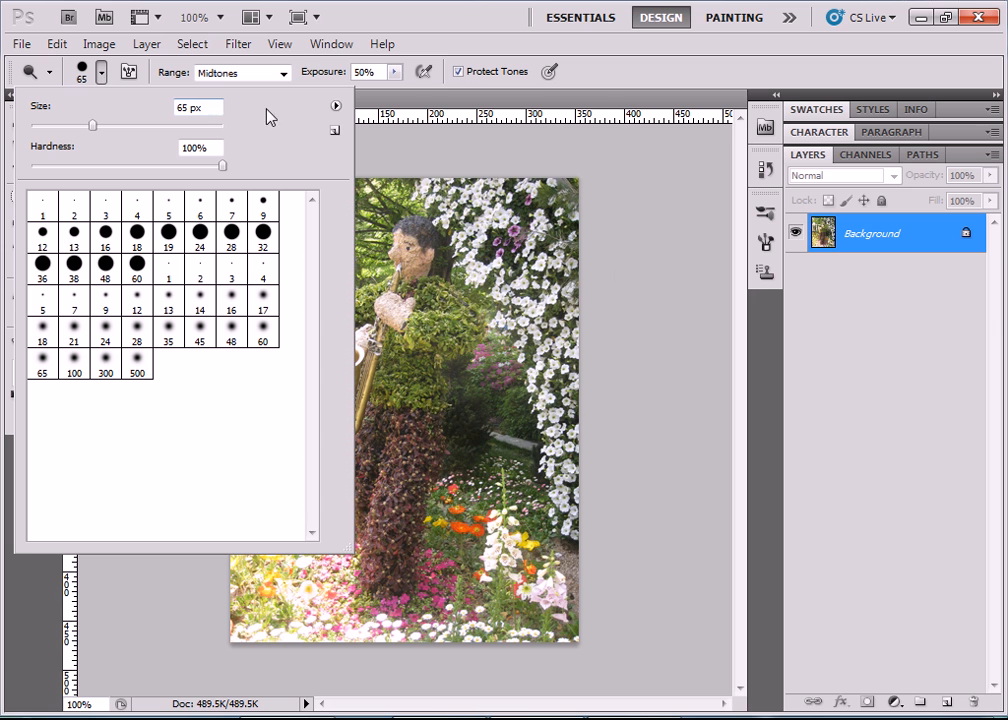
Step: Show the brush presets as a Large List and a Small List, and return them to Small Thumbnail
left_click(336, 106)
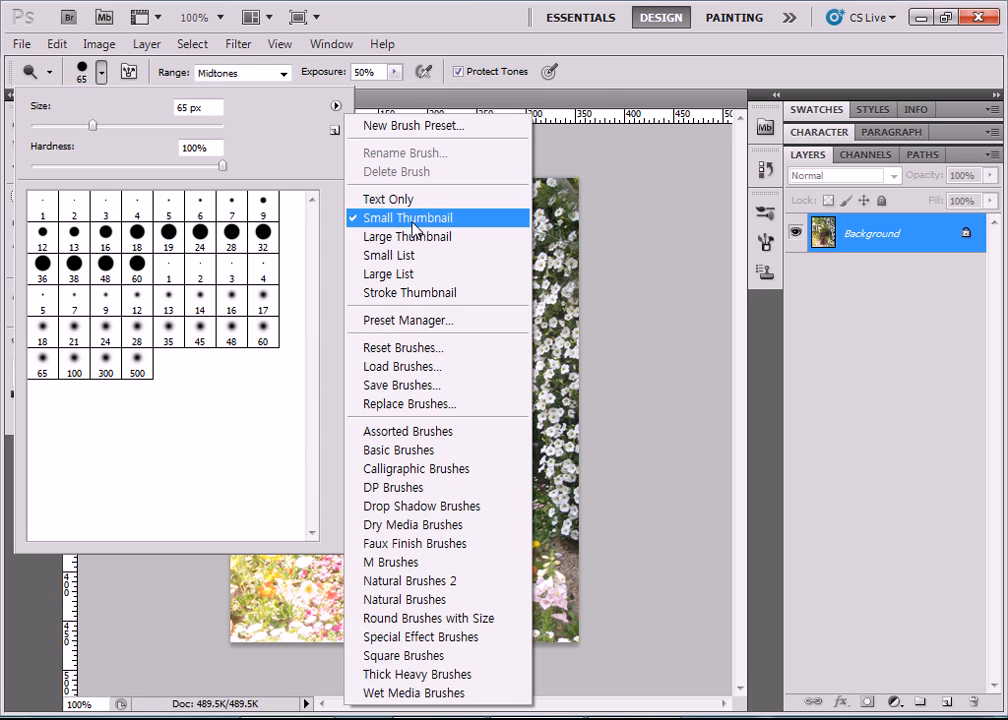
left_click(392, 275)
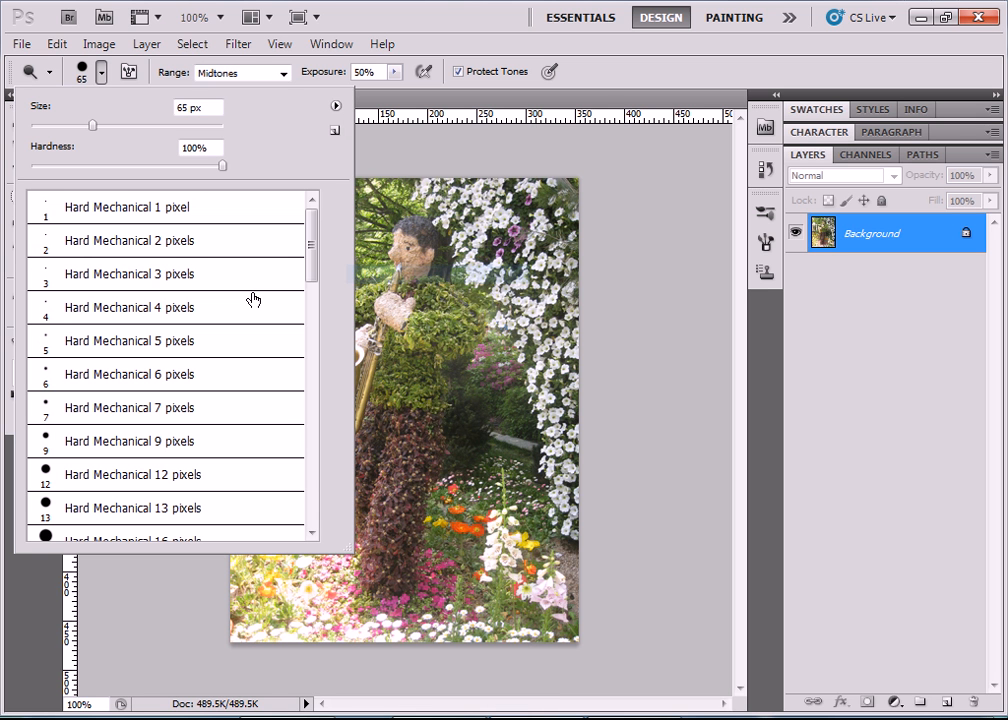
left_click(336, 106)
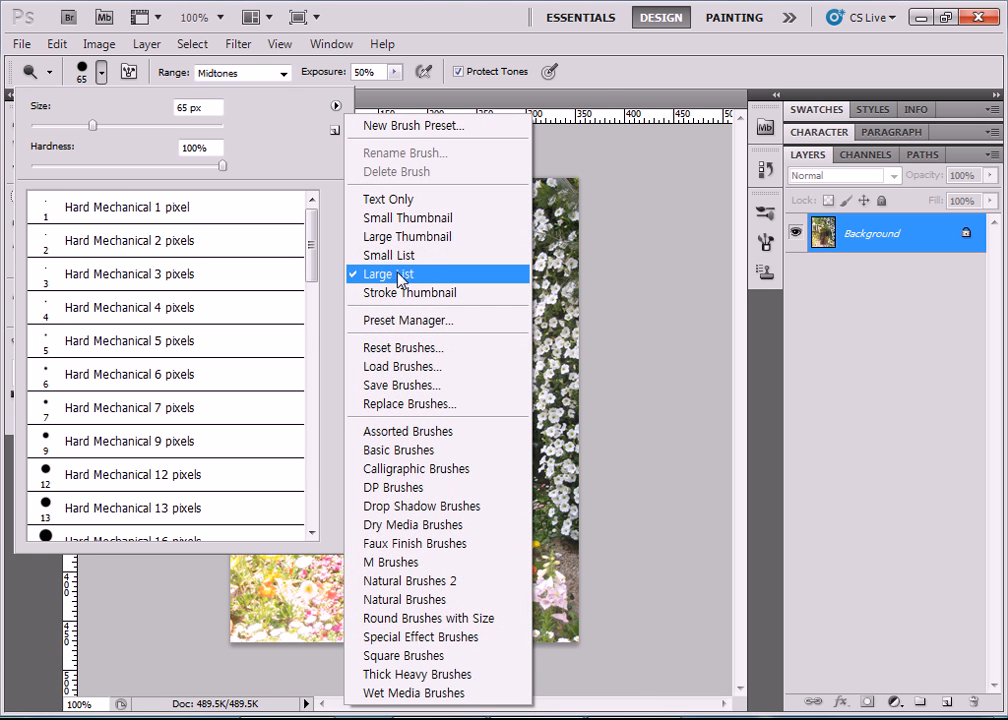
left_click(390, 255)
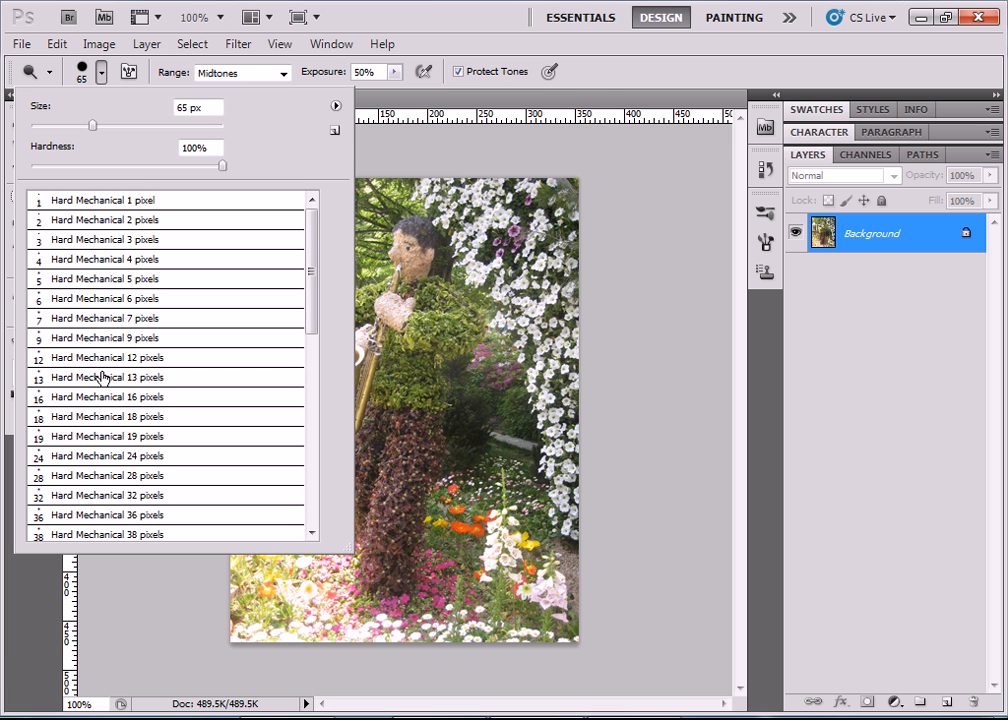
scroll(97, 385, "down", 2)
scroll(146, 371, "up", 1)
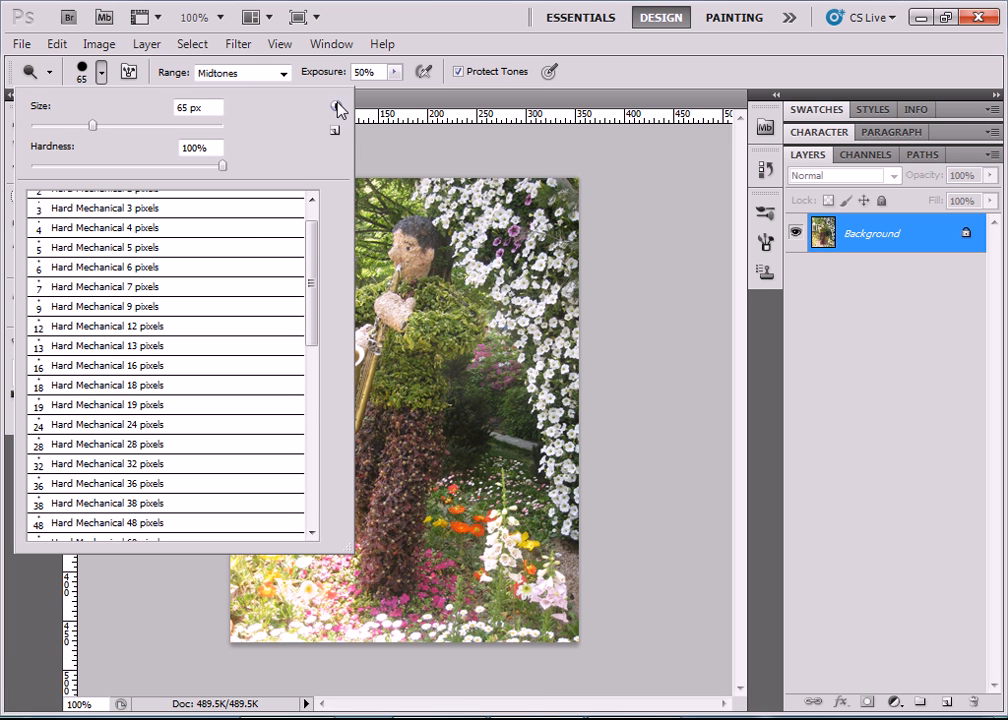
left_click(336, 106)
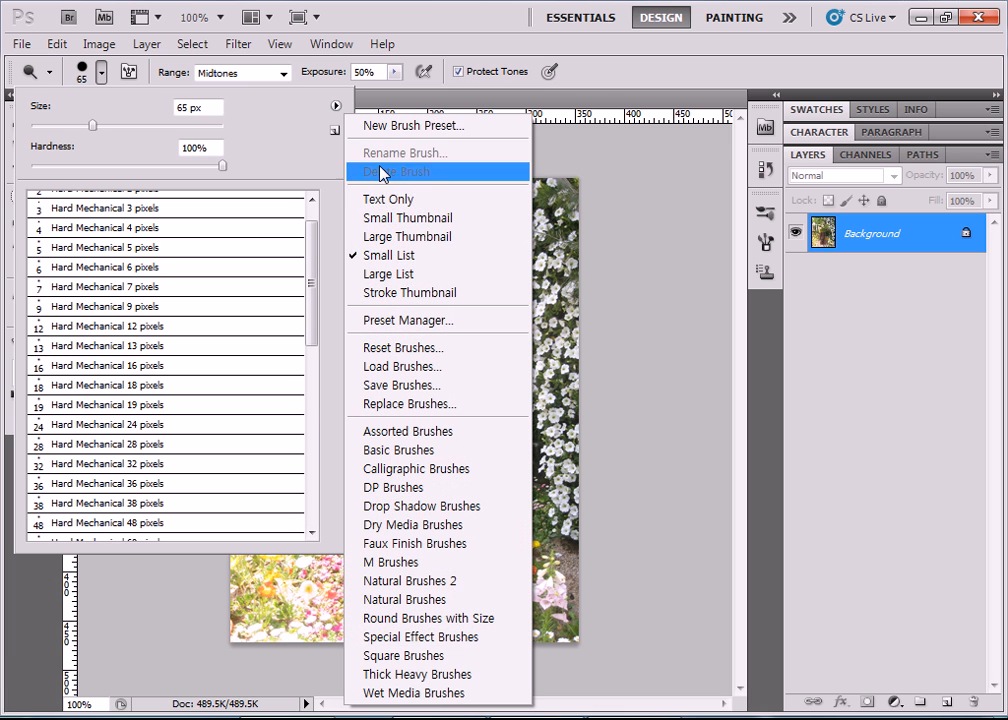
left_click(388, 218)
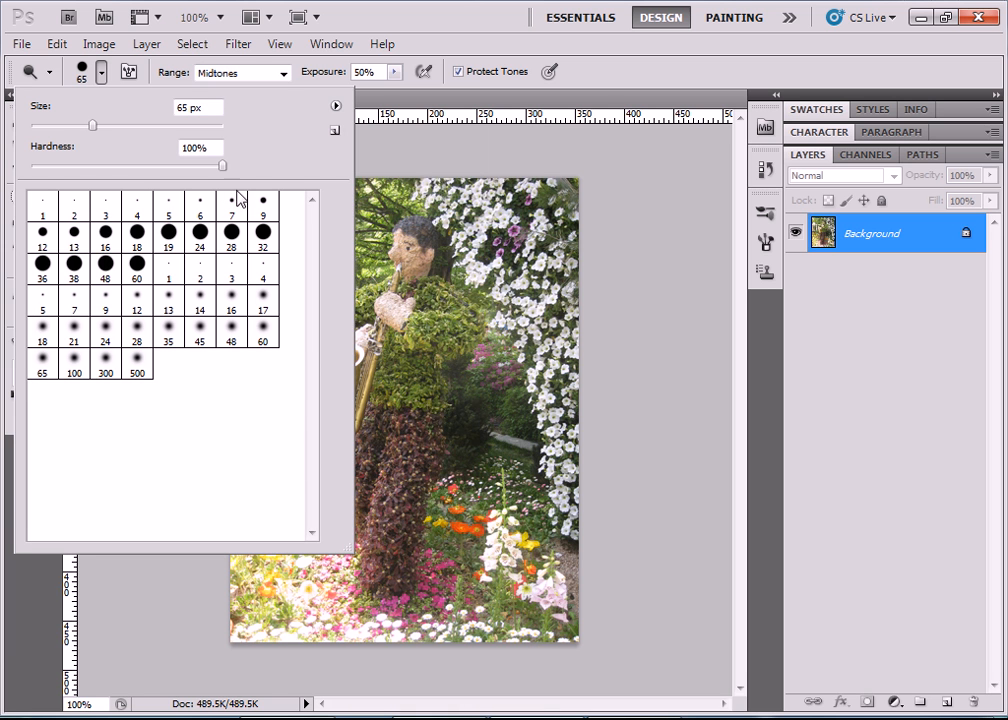
Step: Replace the current brushes with Assorted Brushes and append the same Assorted Brushes set once more
left_click(336, 106)
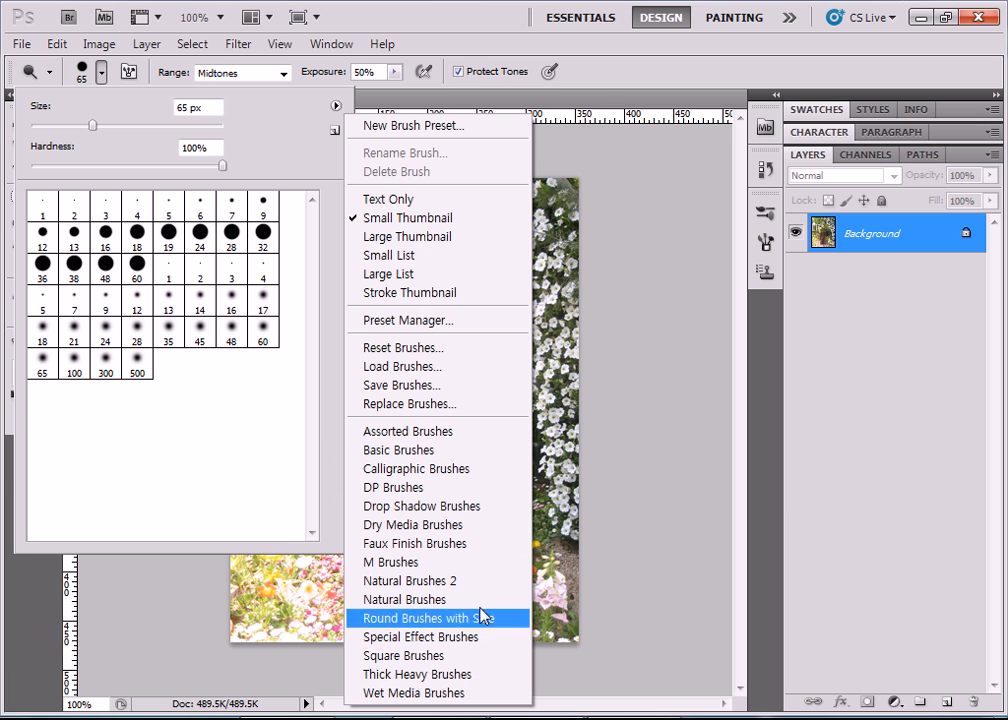
left_click(412, 431)
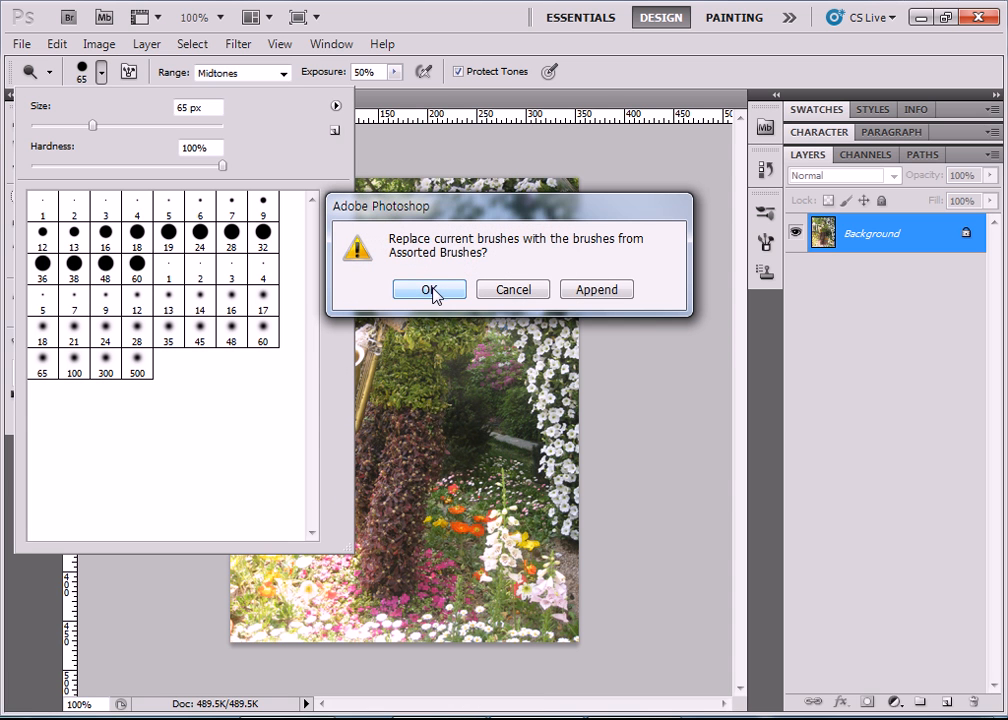
left_click(430, 290)
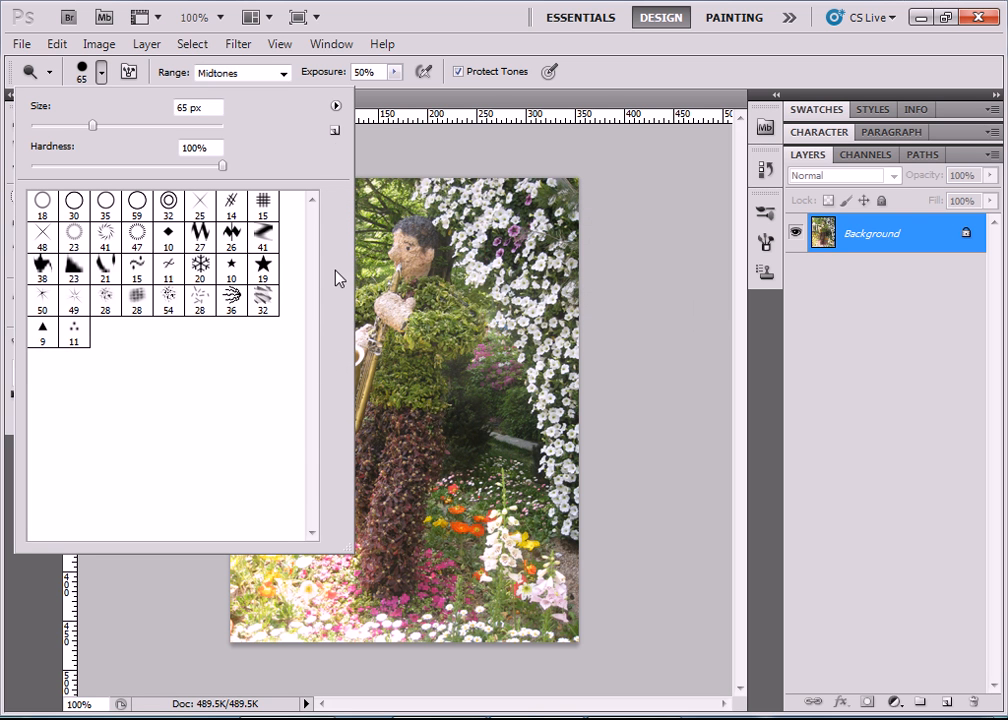
left_click(336, 105)
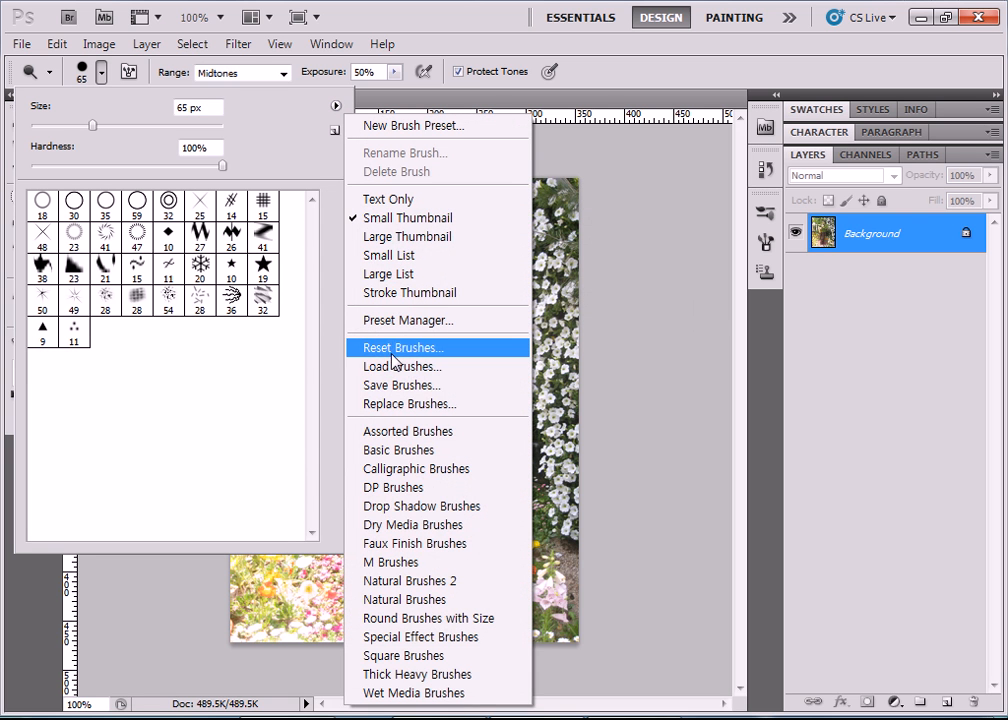
left_click(400, 431)
left_click(594, 290)
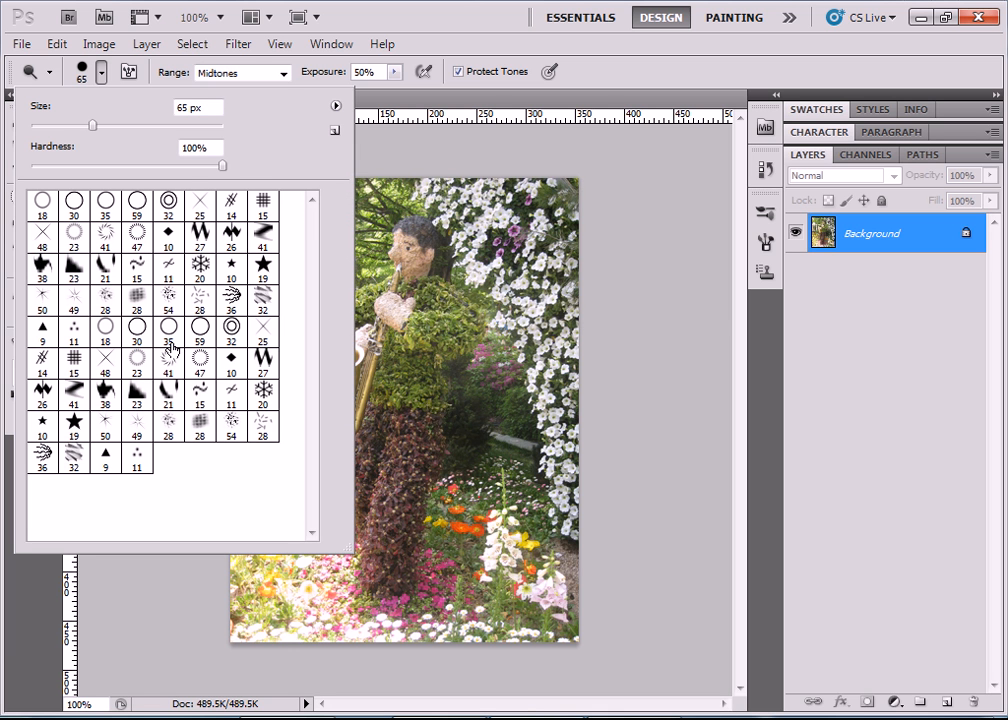
Step: Append the Basic Brushes set to the current brush presets and look through the extended list
left_click(336, 105)
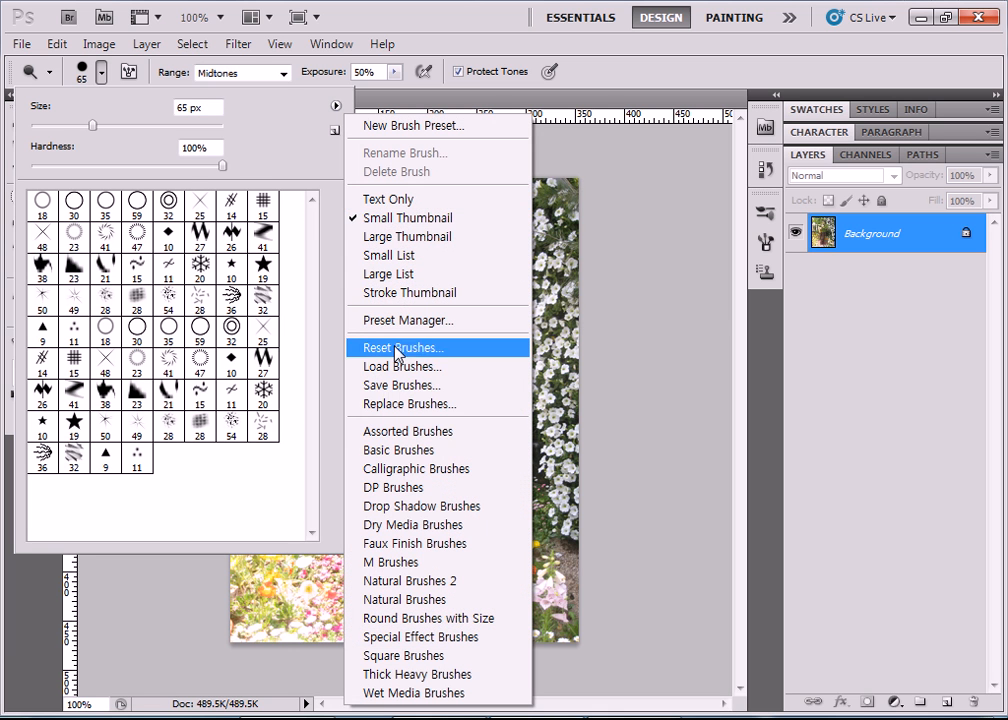
left_click(396, 452)
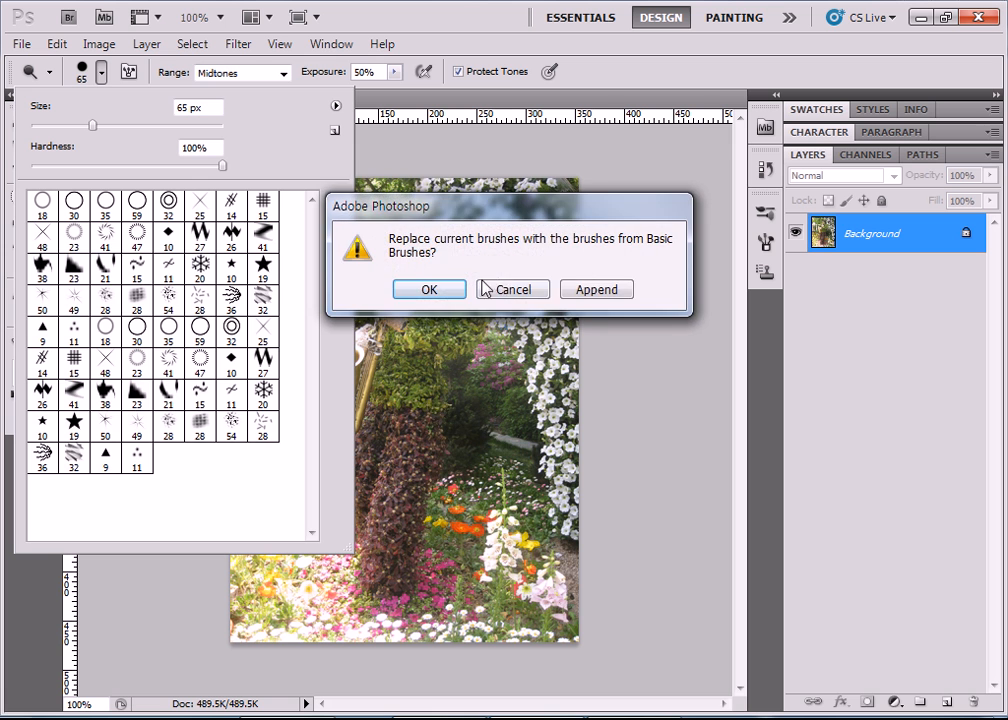
left_click(595, 289)
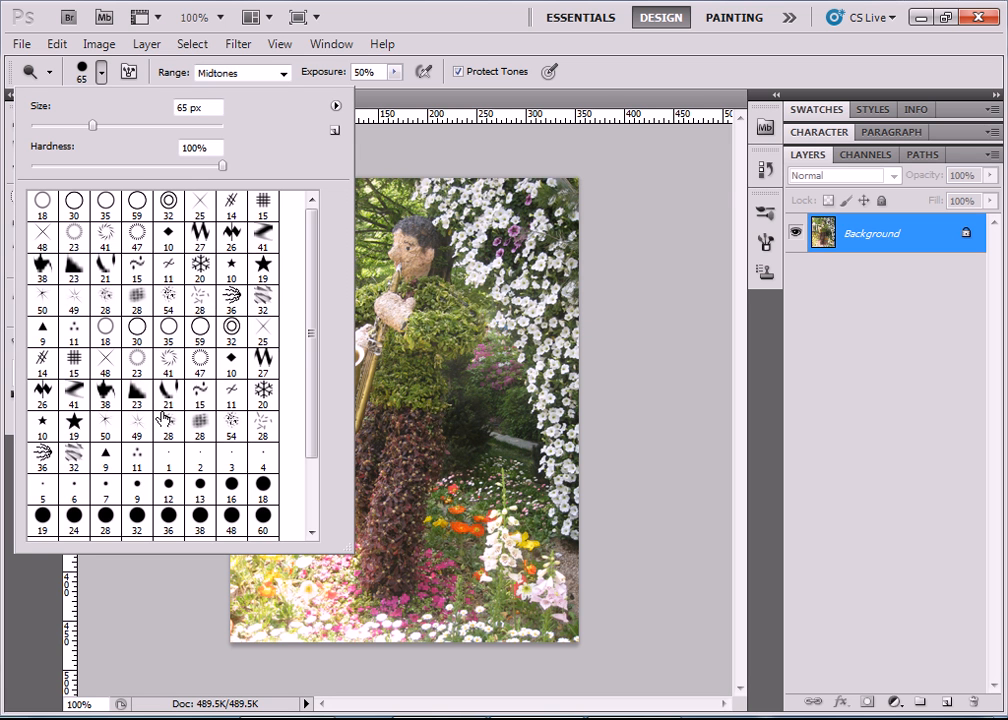
scroll(168, 425, "down", 3)
scroll(168, 430, "up", 2)
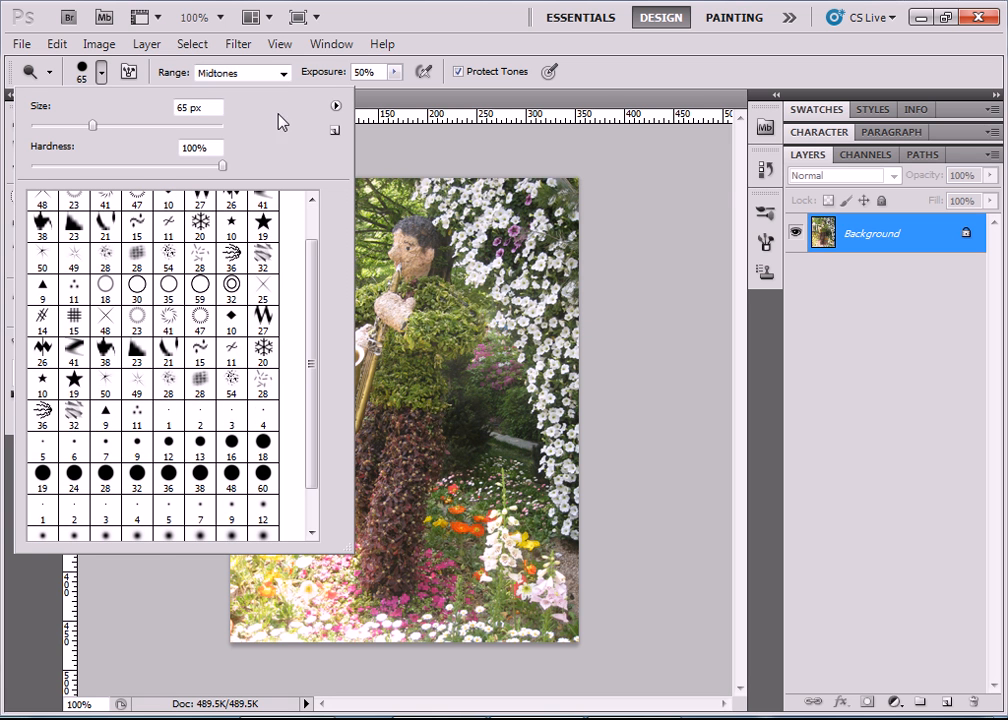
Step: Replace all current brush presets with the Basic Brushes set
left_click(337, 106)
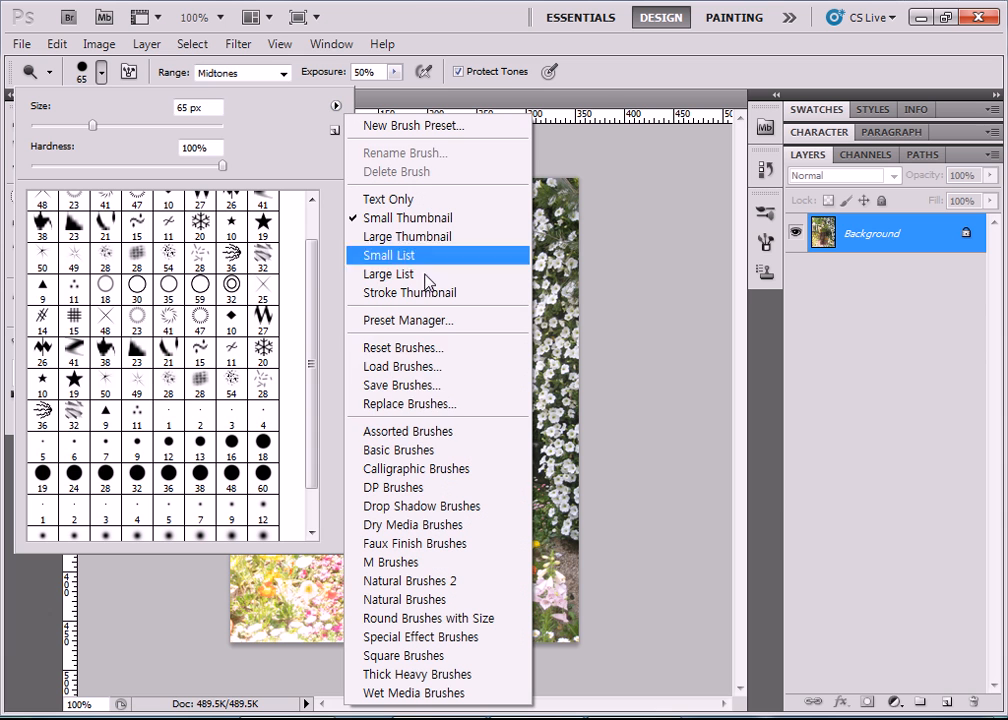
left_click(391, 455)
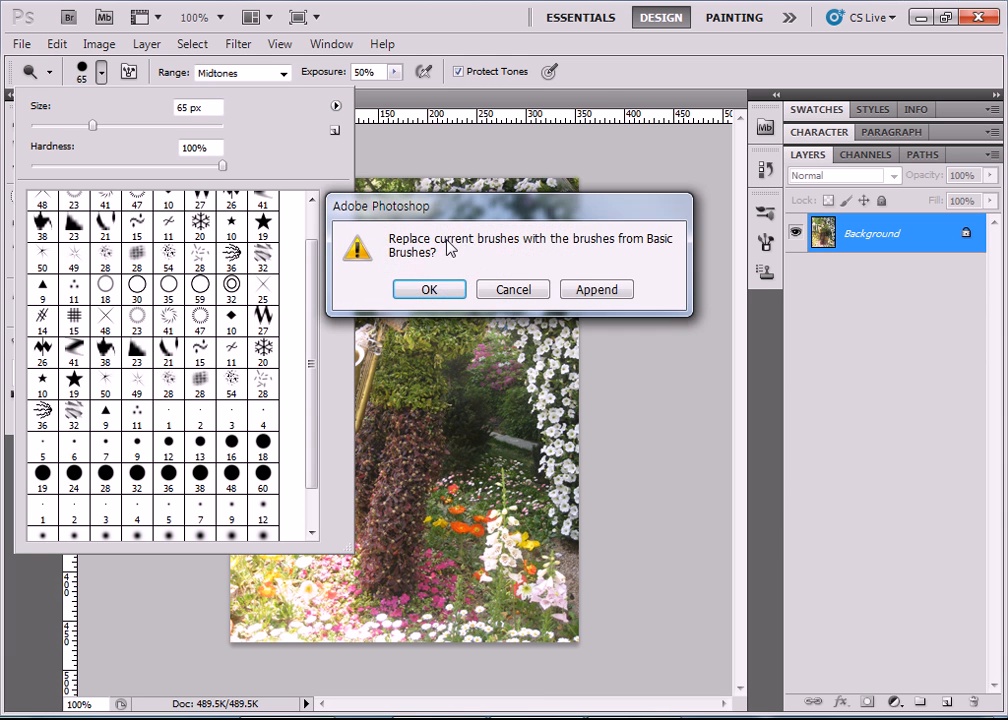
left_click(430, 289)
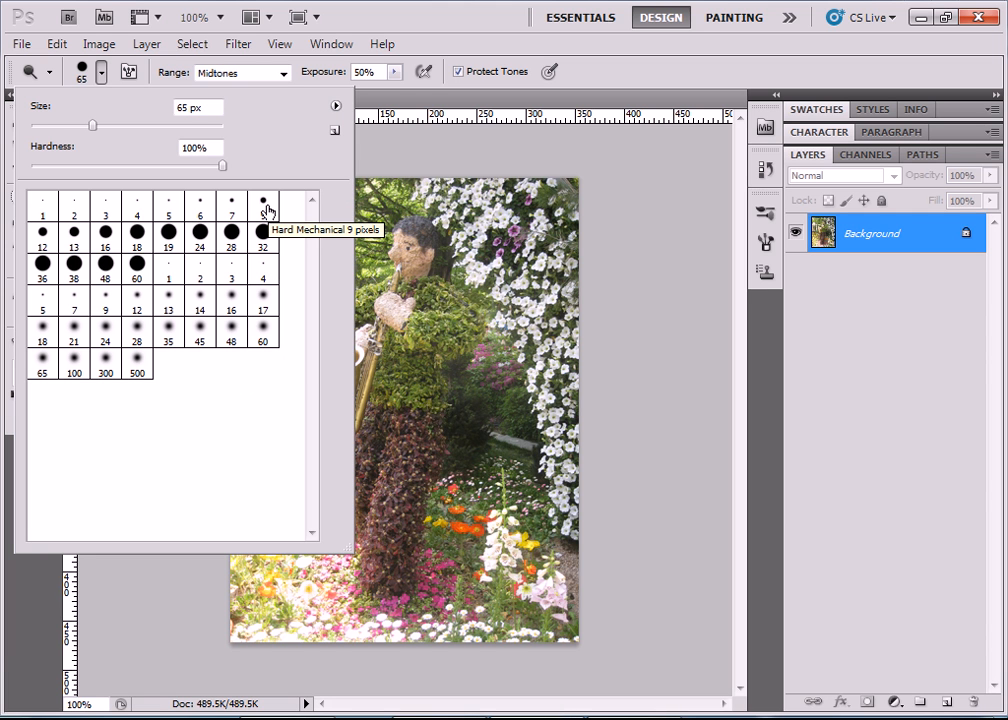
Step: Reset the brush presets to the default brushes, replacing the current ones
left_click(336, 106)
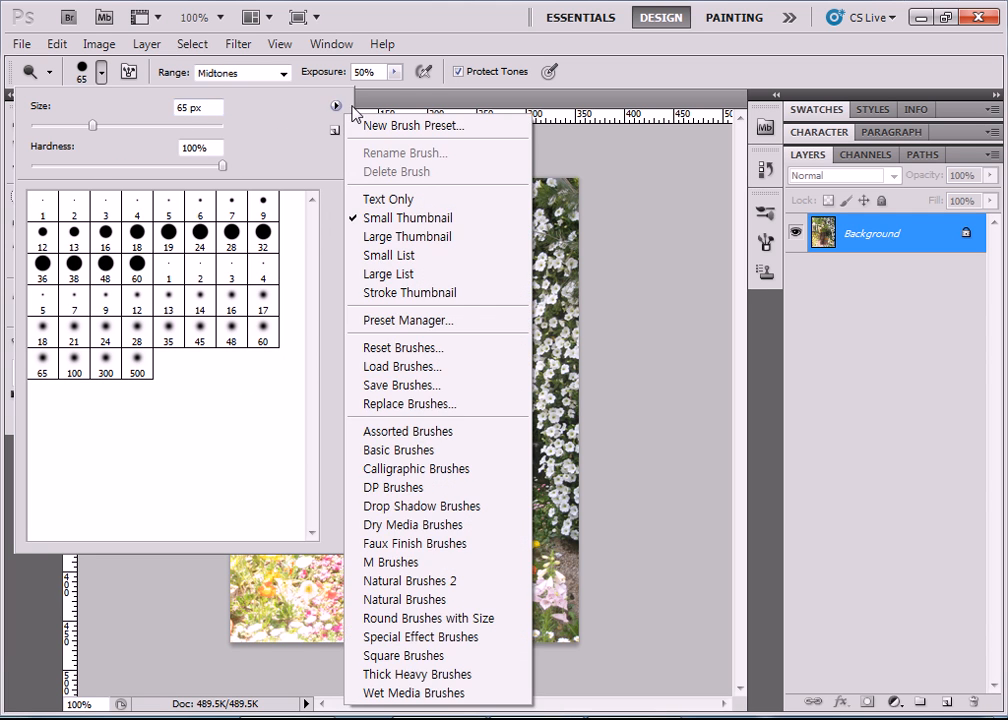
left_click(386, 350)
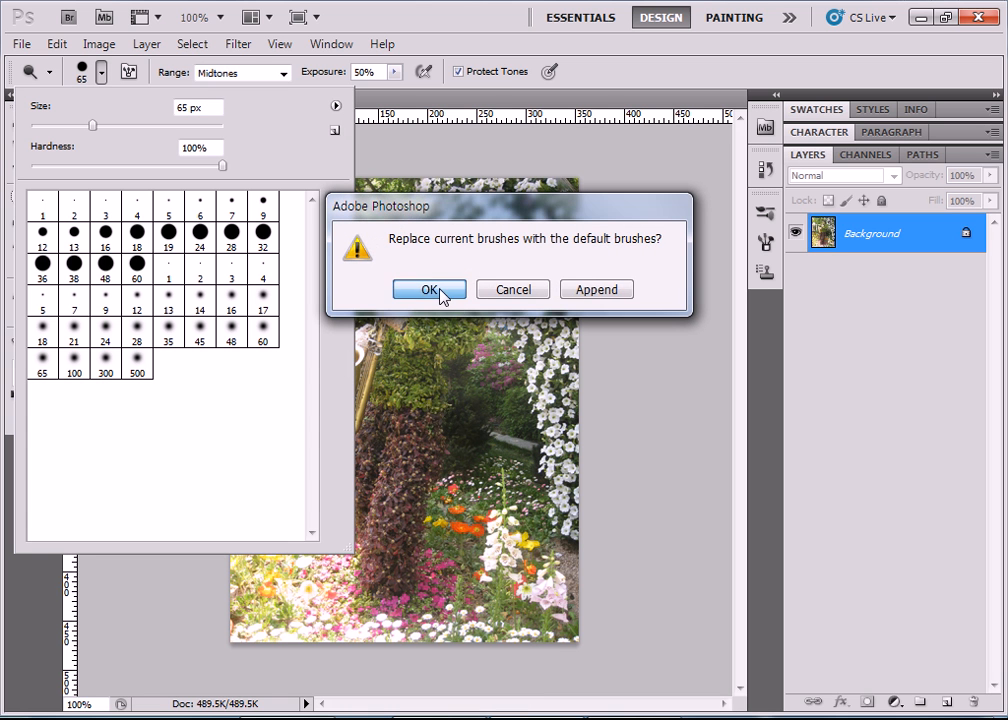
left_click(440, 292)
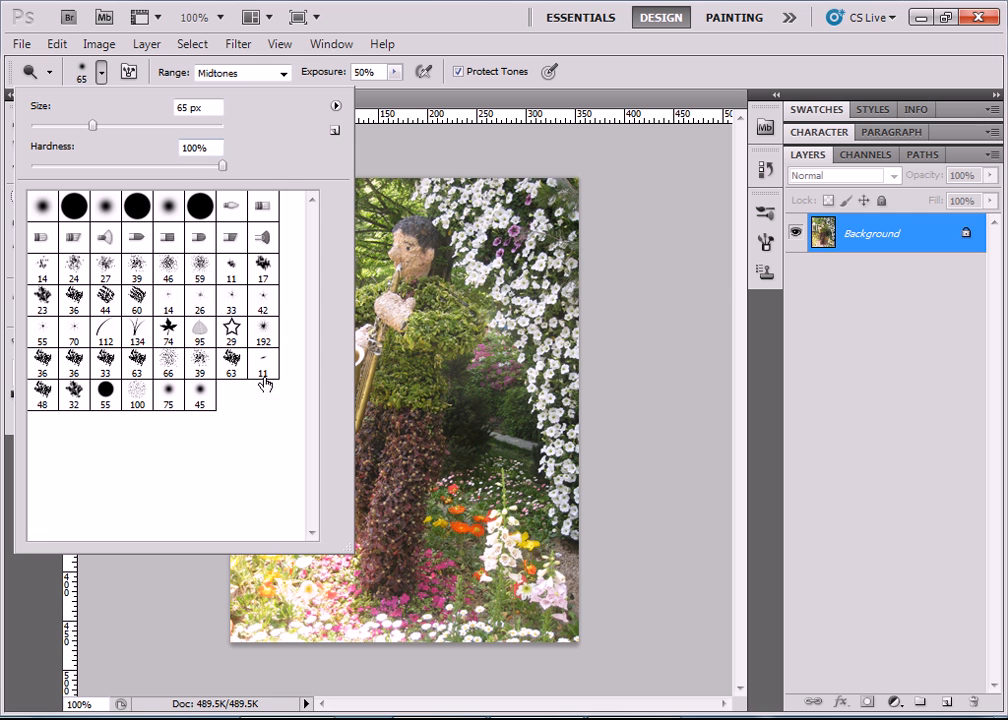
left_click(336, 105)
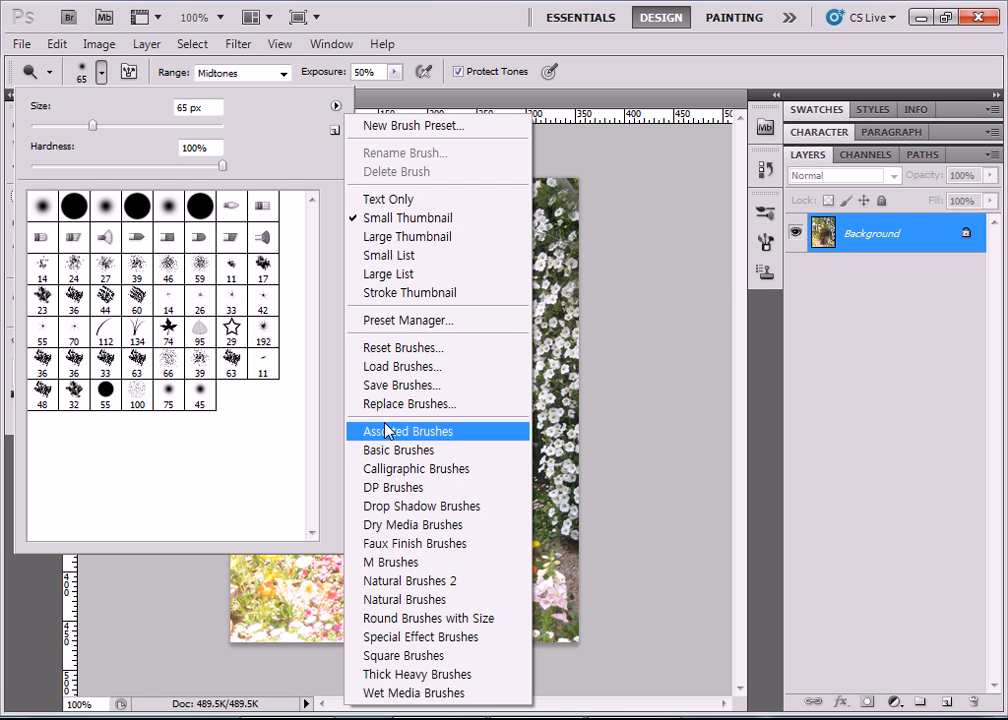
left_click(393, 370)
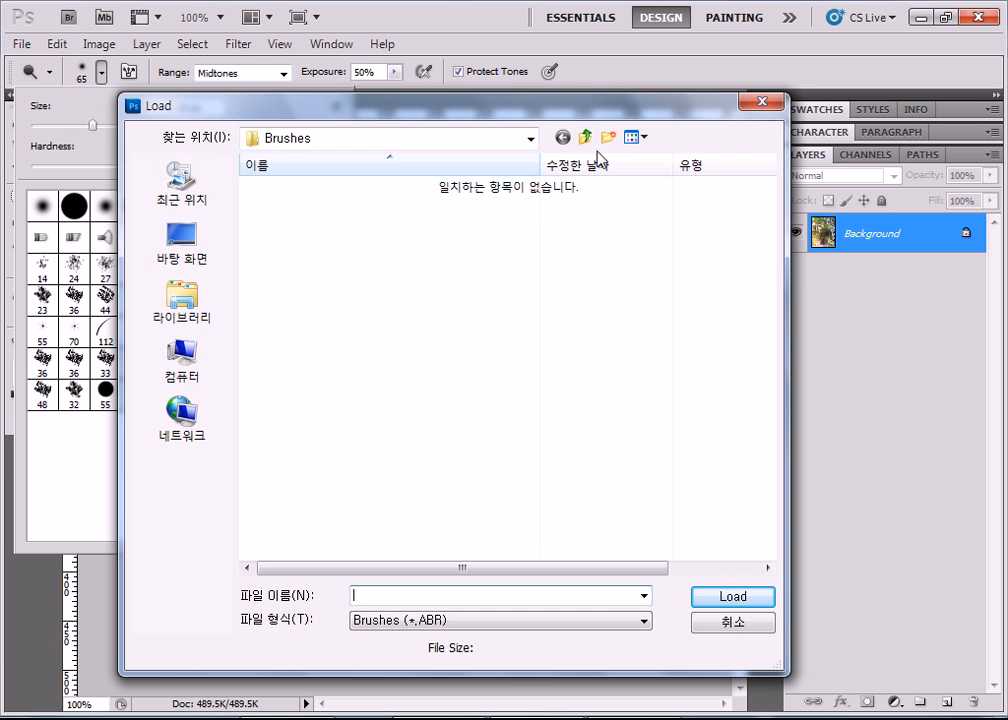
left_click(733, 622)
Step: Replace the default brush presets with the Basic Brushes set
left_click(337, 106)
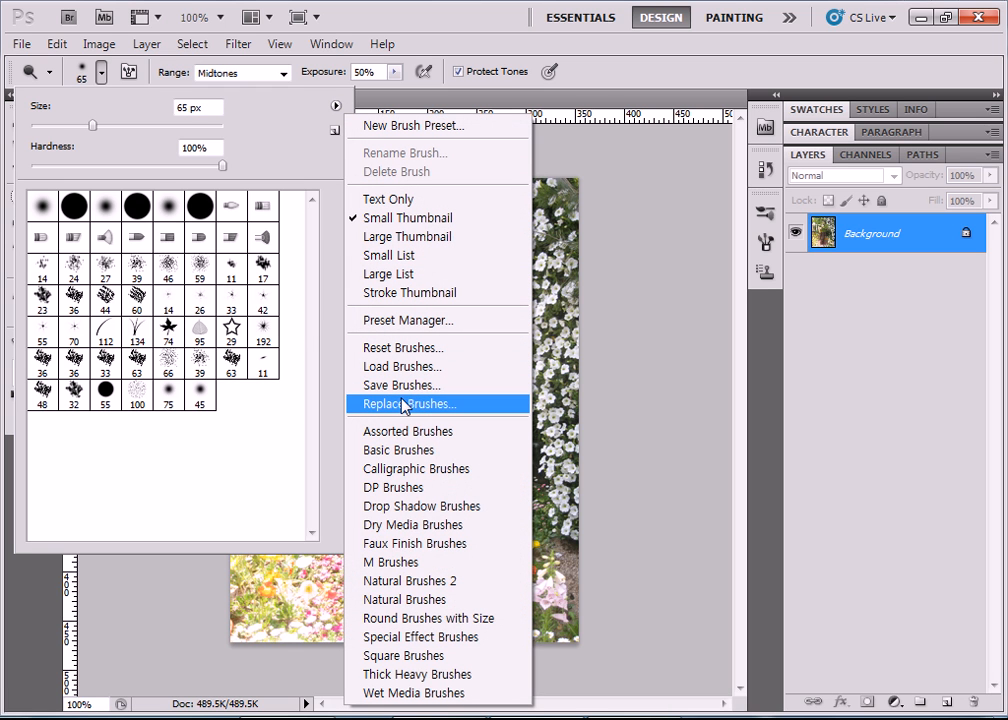
left_click(390, 458)
left_click(445, 290)
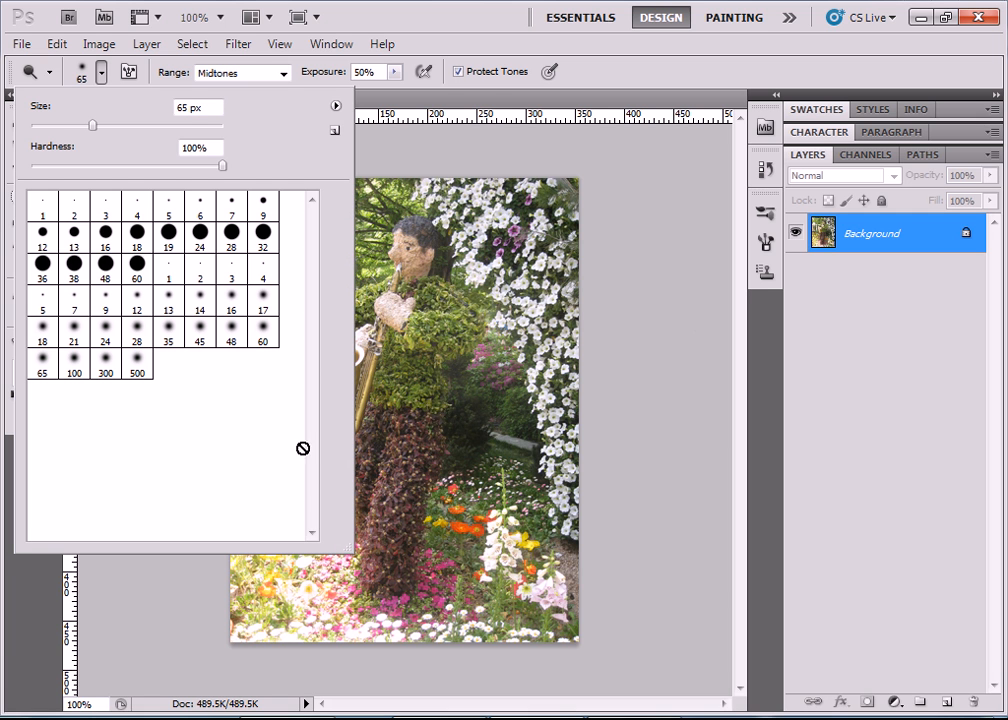
Step: Shrink the brush picker, choose the hard 19 px brush tip for the Dodge Tool, and close the picker
mouse_move(349, 546)
left_mouse_down()
mouse_move(328, 380)
mouse_move(333, 425)
left_mouse_up()
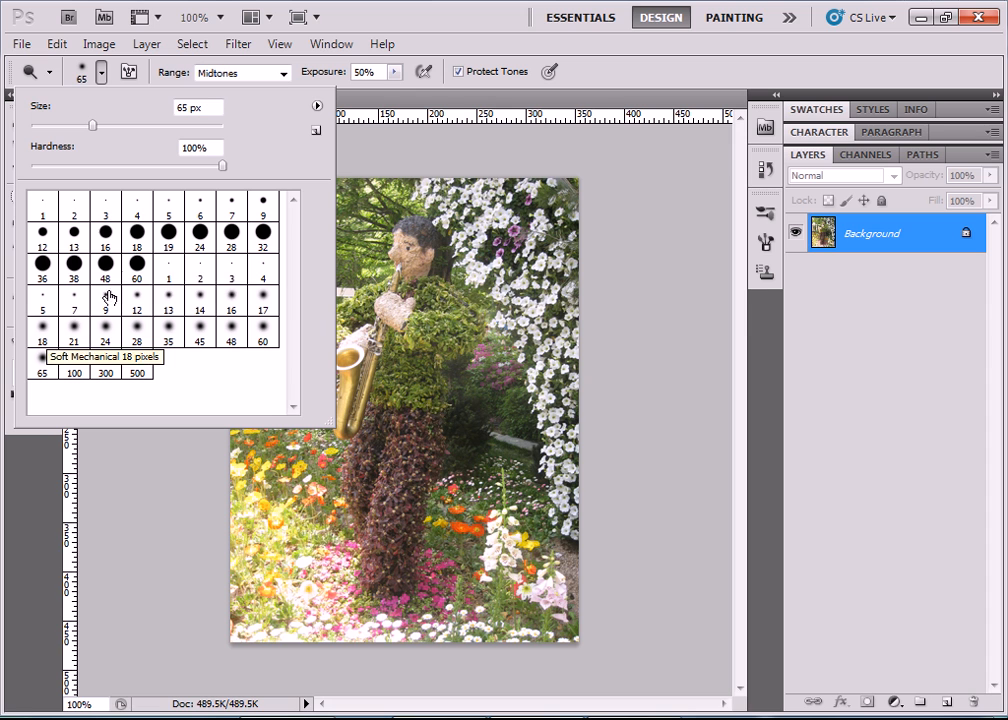
left_click(174, 236)
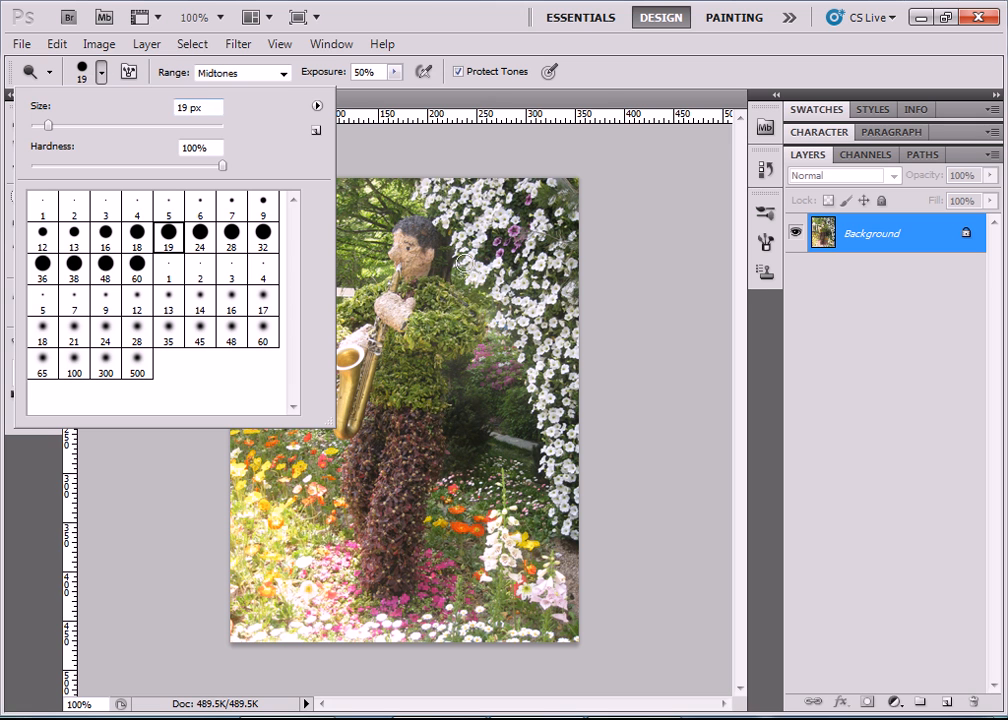
left_click(534, 139)
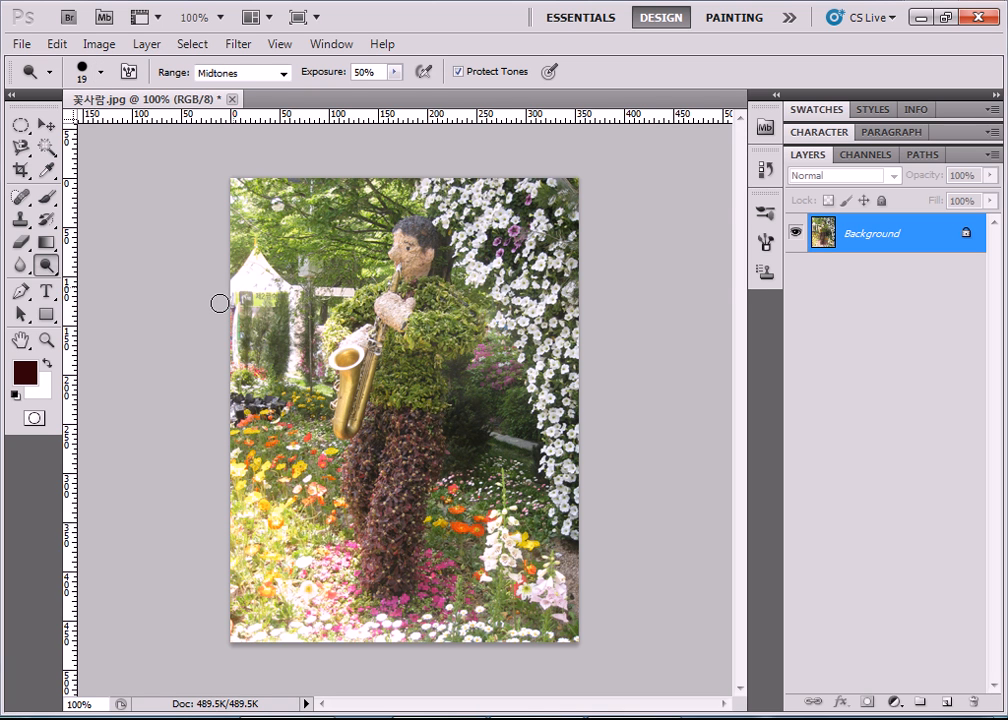
Step: Lighten the flower figure's green torso, both arms and head with Dodge strokes, using Midtones range and 50% exposure
scroll(372, 316, "up", 5)
scroll(372, 316, "up", 2)
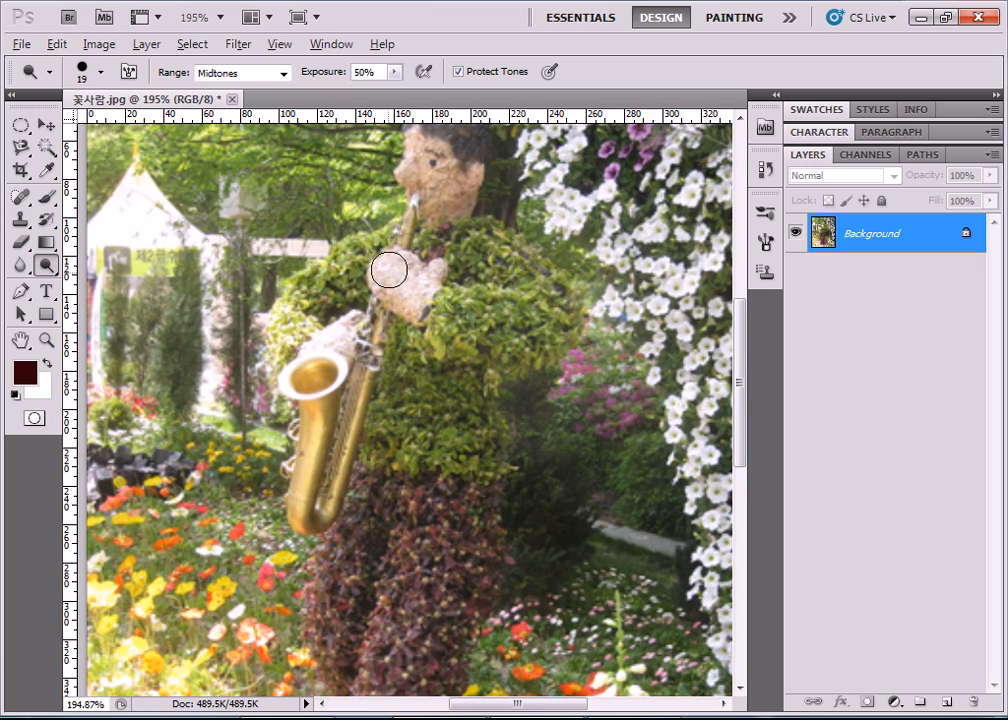
left_click_drag(745, 355, 743, 300)
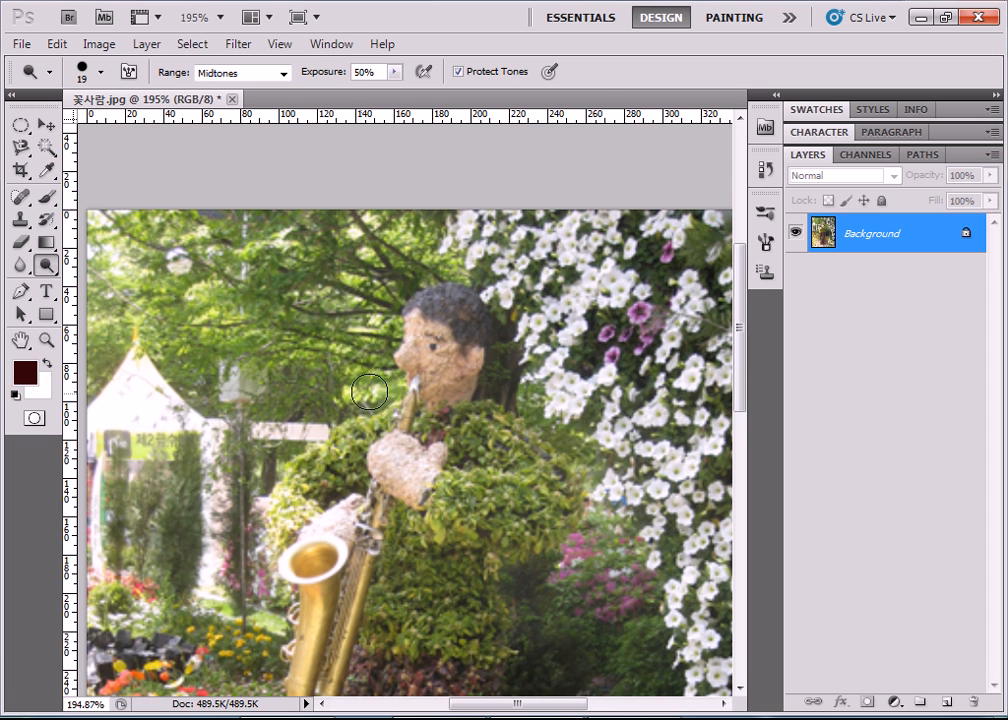
scroll(370, 315, "down", 3)
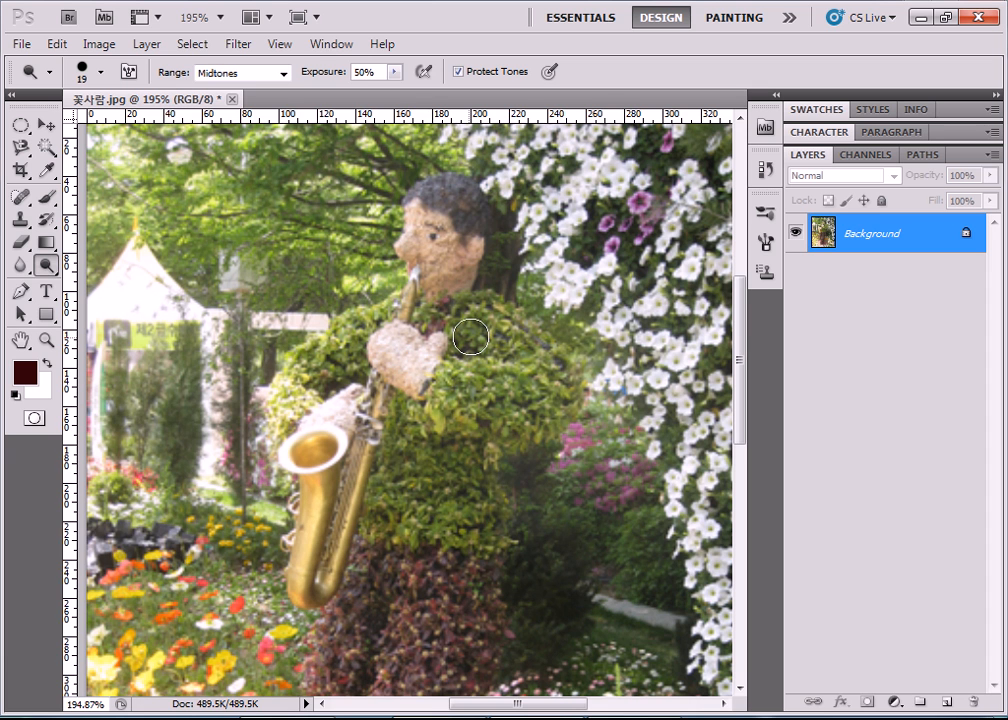
mouse_move(491, 317)
left_mouse_down()
mouse_move(549, 356)
mouse_move(563, 382)
mouse_move(551, 434)
left_mouse_up()
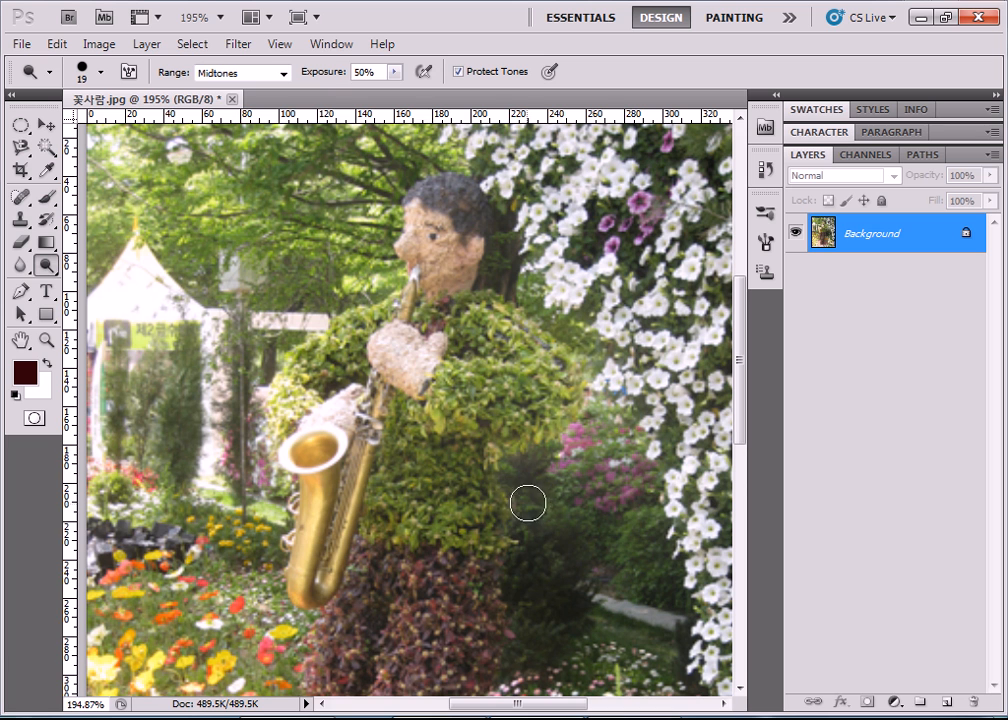
mouse_move(382, 318)
left_mouse_down()
mouse_move(302, 376)
mouse_move(287, 411)
left_mouse_up()
mouse_move(422, 453)
left_mouse_down()
mouse_move(457, 454)
mouse_move(413, 509)
mouse_move(377, 523)
mouse_move(463, 531)
mouse_move(487, 519)
mouse_move(383, 488)
mouse_move(471, 487)
mouse_move(419, 466)
mouse_move(411, 422)
mouse_move(394, 489)
mouse_move(494, 402)
mouse_move(521, 395)
mouse_move(533, 437)
mouse_move(542, 371)
mouse_move(490, 325)
mouse_move(549, 367)
mouse_move(556, 417)
mouse_move(539, 434)
mouse_move(519, 357)
mouse_move(469, 322)
mouse_move(512, 381)
mouse_move(475, 333)
mouse_move(520, 376)
mouse_move(517, 361)
mouse_move(500, 338)
mouse_move(516, 389)
mouse_move(481, 315)
mouse_move(520, 387)
mouse_move(476, 397)
mouse_move(486, 355)
mouse_move(518, 407)
mouse_move(521, 398)
mouse_move(501, 389)
mouse_move(481, 324)
mouse_move(557, 389)
mouse_move(507, 322)
mouse_move(566, 367)
mouse_move(566, 395)
mouse_move(514, 456)
mouse_move(535, 387)
mouse_move(448, 402)
mouse_move(500, 397)
mouse_move(450, 411)
mouse_move(508, 388)
mouse_move(438, 386)
mouse_move(506, 403)
mouse_move(527, 378)
mouse_move(523, 397)
mouse_move(372, 368)
mouse_move(340, 400)
mouse_move(430, 445)
mouse_move(400, 410)
mouse_move(415, 440)
mouse_move(445, 445)
mouse_move(483, 489)
left_mouse_up()
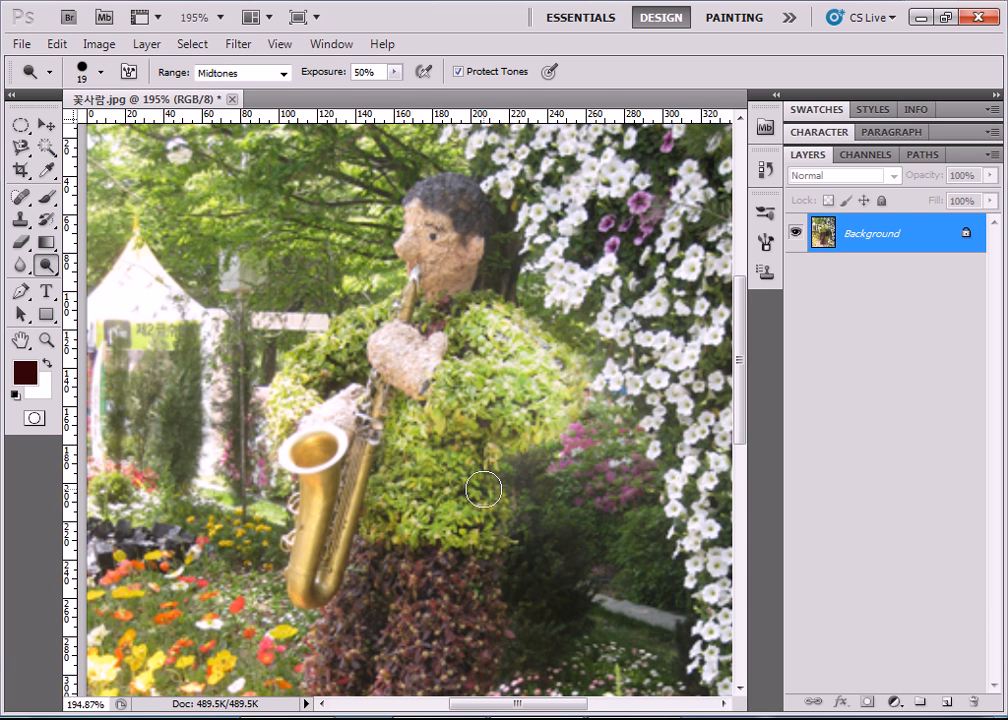
mouse_move(483, 489)
left_mouse_down()
mouse_move(411, 396)
mouse_move(466, 256)
mouse_move(434, 188)
mouse_move(468, 214)
mouse_move(464, 200)
mouse_move(419, 197)
mouse_move(471, 213)
mouse_move(481, 236)
mouse_move(442, 194)
mouse_move(485, 216)
mouse_move(450, 190)
mouse_move(465, 216)
left_mouse_up()
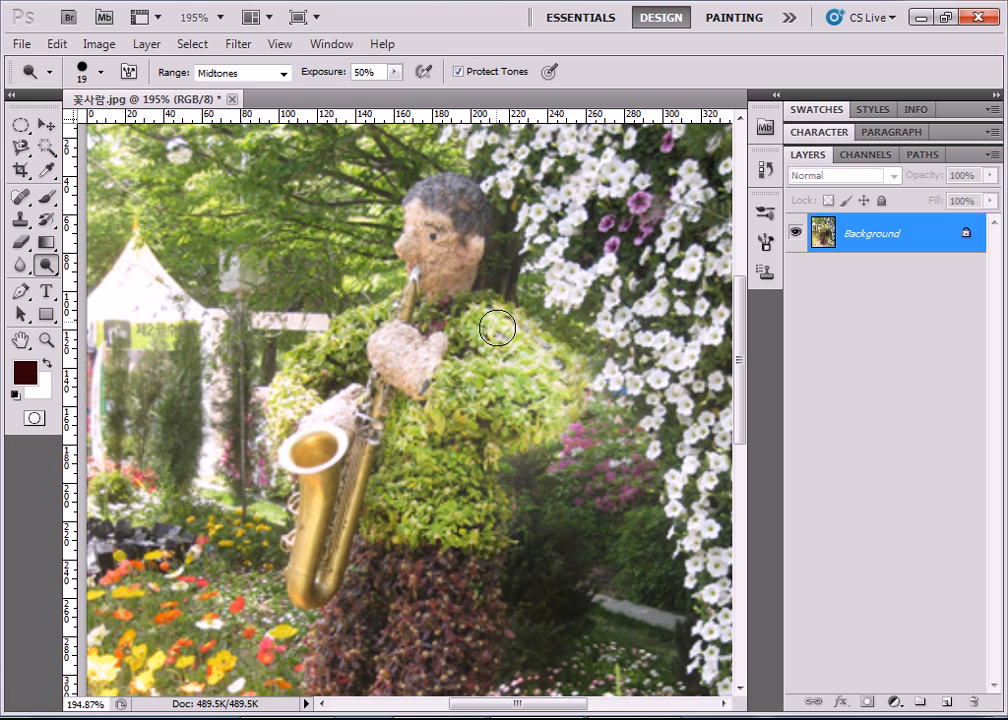
Step: Finish lightening the figure's upper arm with the Dodge Tool, and switch to the Burn Tool with the hard 19 px brush tip
mouse_move(474, 313)
left_mouse_down()
mouse_move(507, 318)
mouse_move(561, 369)
mouse_move(559, 404)
mouse_move(503, 464)
mouse_move(519, 447)
mouse_move(514, 464)
mouse_move(523, 450)
mouse_move(511, 464)
mouse_move(473, 366)
left_mouse_up()
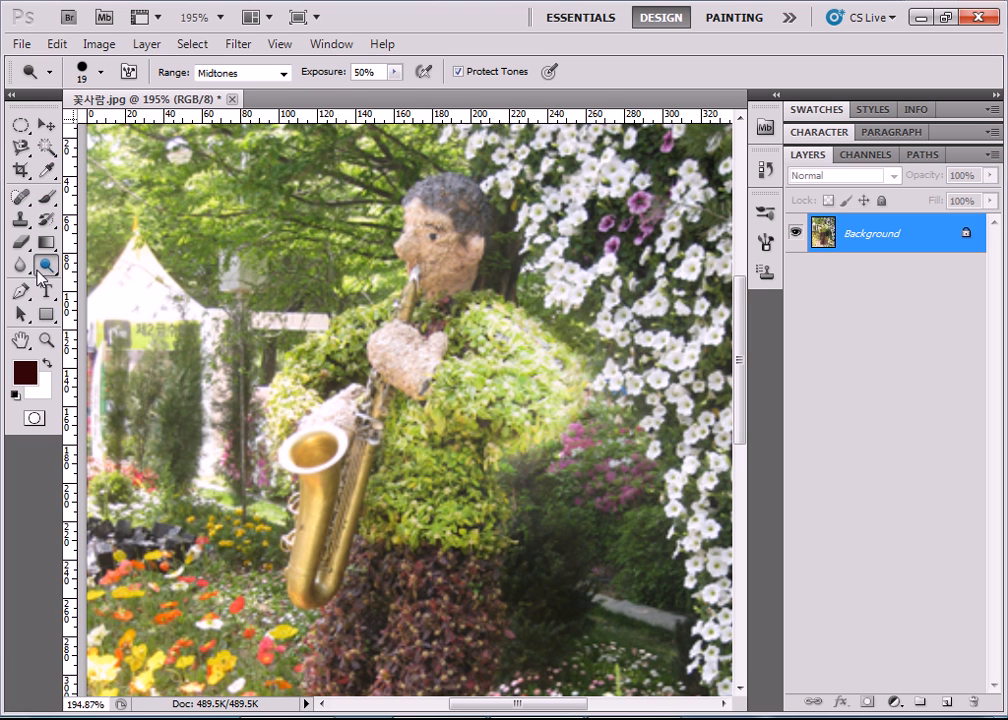
right_click(38, 270)
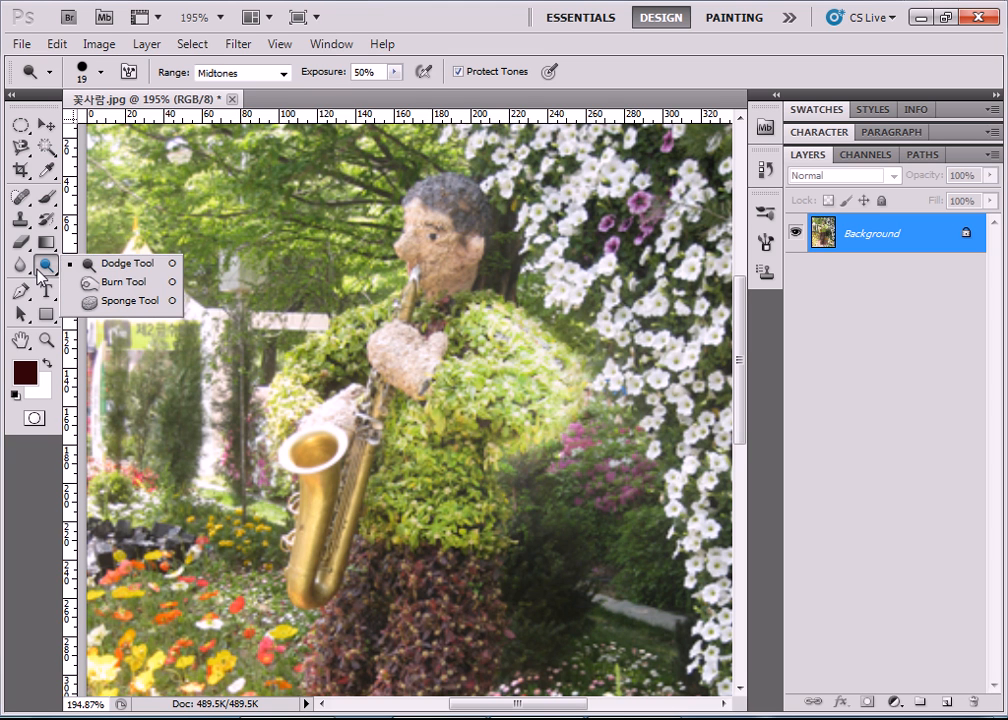
left_click(113, 285)
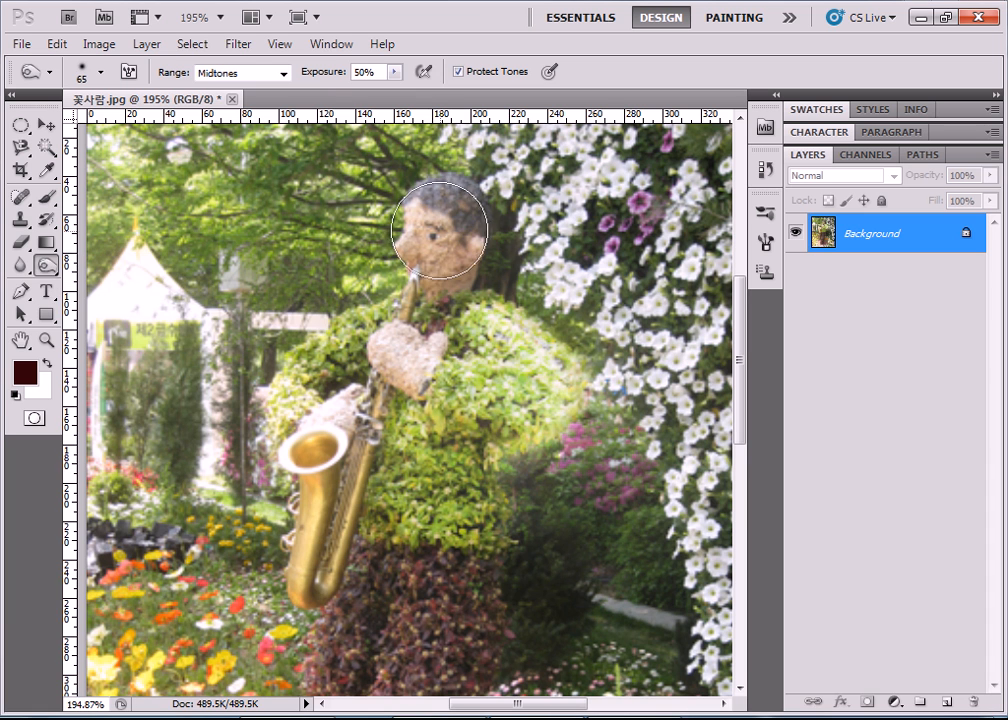
left_click(101, 72)
left_click(168, 233)
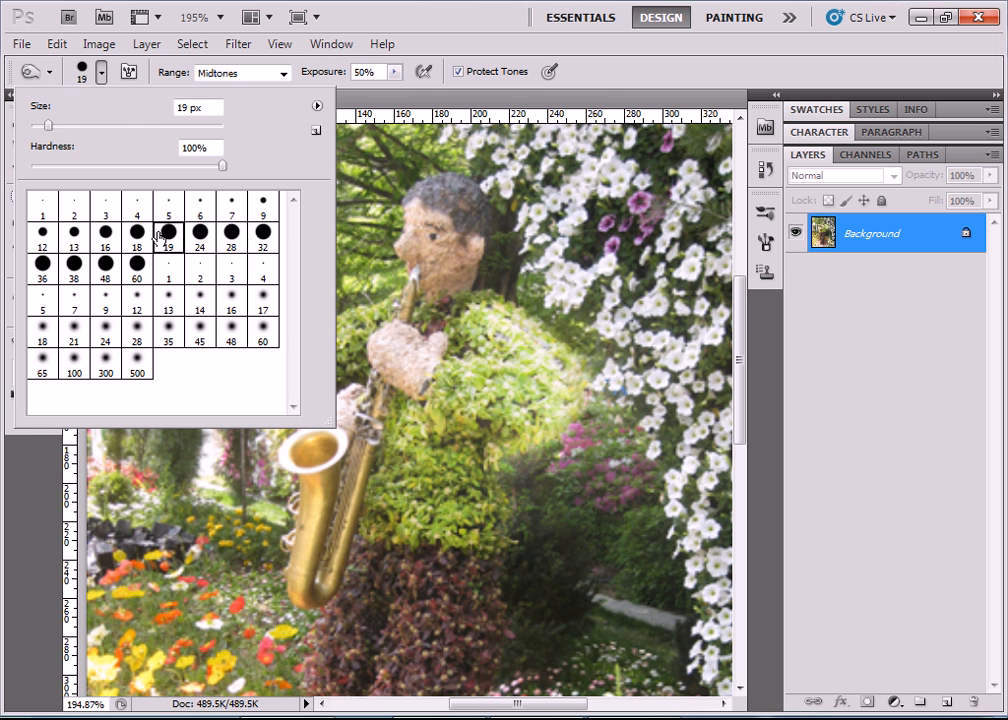
key("Return")
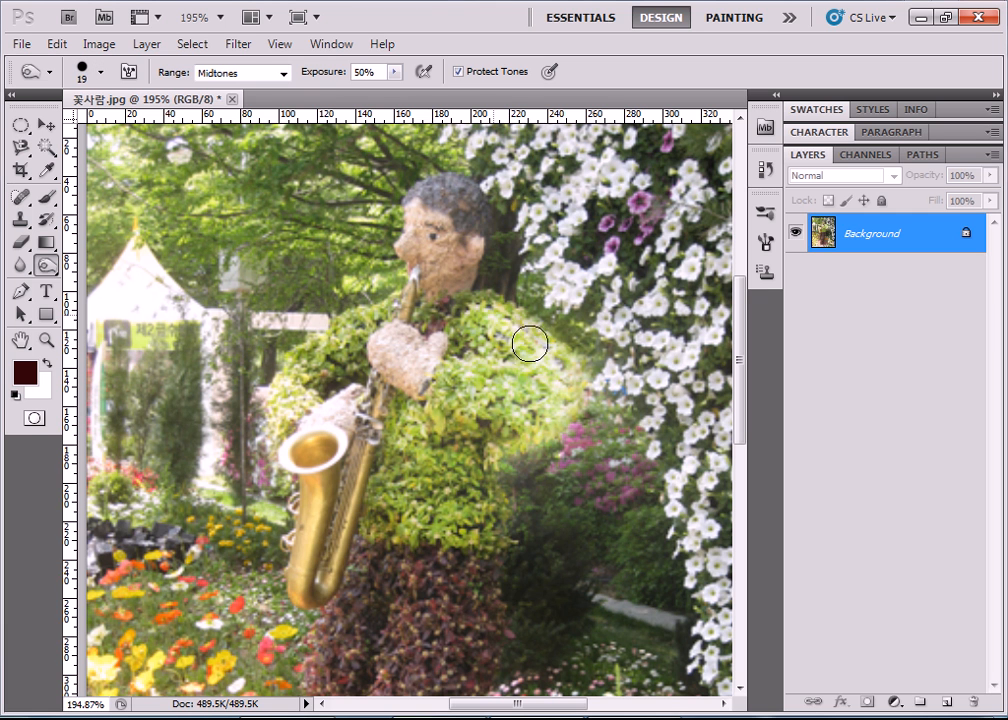
Step: Darken the figure's hair, face, large green arm, torso and raised hand with Burn strokes, using Midtones range and 50% exposure
mouse_move(501, 332)
left_mouse_down()
mouse_move(563, 369)
mouse_move(554, 345)
mouse_move(531, 420)
mouse_move(547, 416)
mouse_move(515, 378)
mouse_move(475, 374)
left_mouse_up()
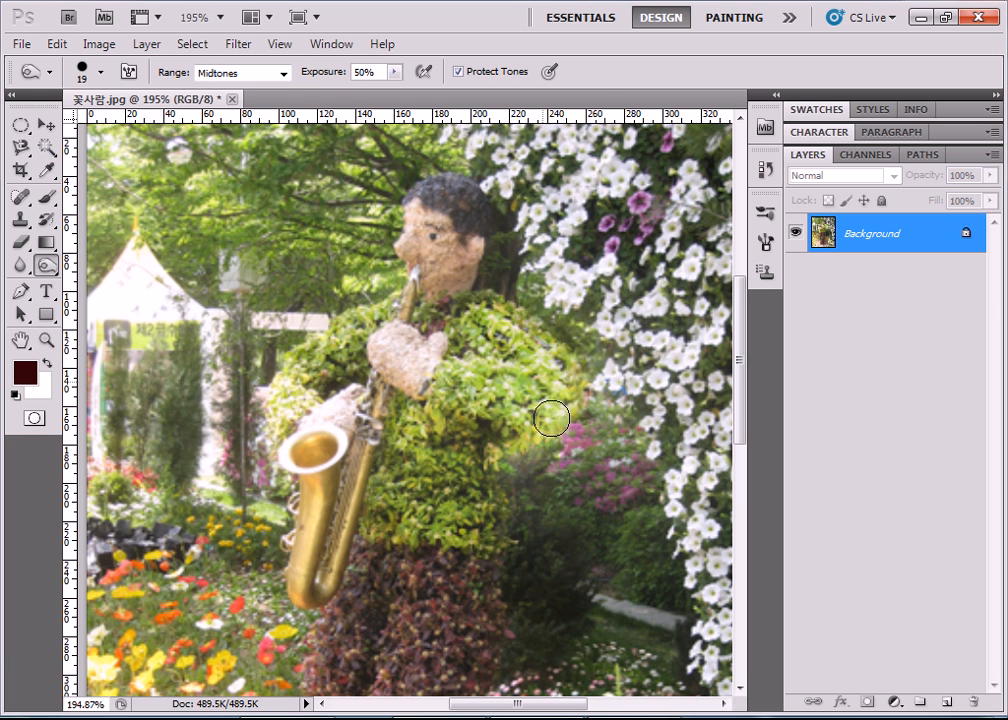
mouse_move(526, 410)
left_mouse_down()
mouse_move(480, 386)
mouse_move(451, 403)
mouse_move(539, 411)
mouse_move(523, 360)
mouse_move(557, 393)
mouse_move(547, 350)
mouse_move(537, 360)
mouse_move(544, 429)
mouse_move(526, 460)
mouse_move(549, 376)
mouse_move(484, 297)
mouse_move(427, 201)
mouse_move(445, 208)
mouse_move(437, 284)
mouse_move(439, 214)
mouse_move(420, 213)
mouse_move(395, 246)
mouse_move(419, 271)
mouse_move(470, 263)
mouse_move(473, 224)
mouse_move(443, 265)
left_mouse_up()
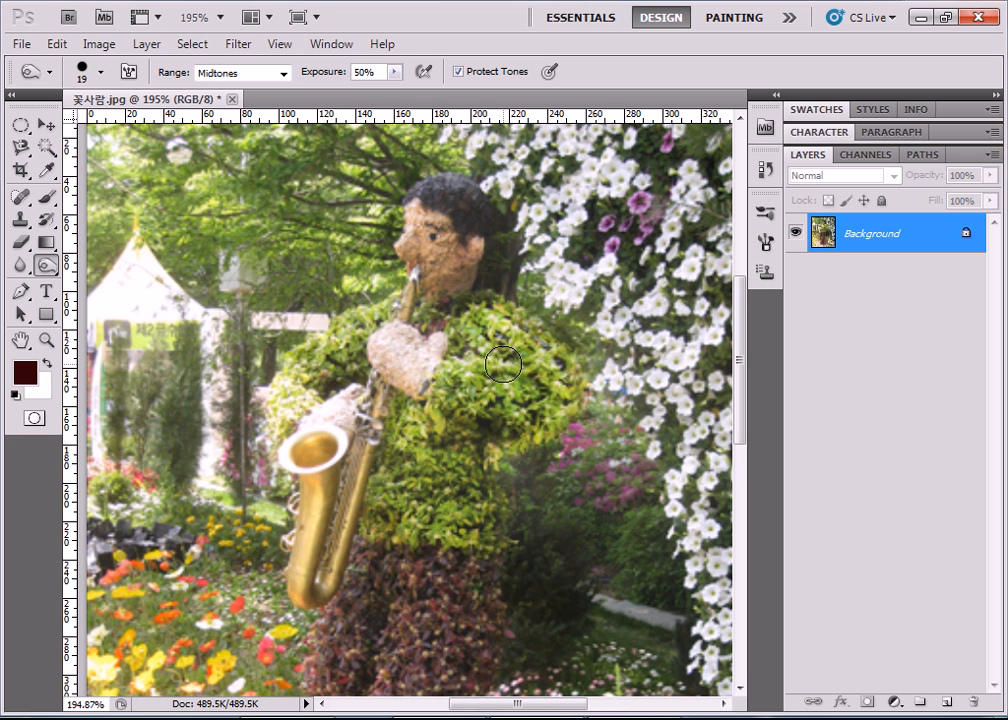
mouse_move(447, 444)
left_mouse_down()
mouse_move(402, 356)
mouse_move(383, 343)
mouse_move(426, 362)
mouse_move(437, 377)
mouse_move(426, 385)
mouse_move(476, 357)
mouse_move(511, 362)
mouse_move(468, 340)
mouse_move(485, 376)
mouse_move(506, 374)
mouse_move(528, 403)
mouse_move(545, 410)
mouse_move(558, 384)
mouse_move(502, 348)
mouse_move(498, 389)
mouse_move(530, 451)
mouse_move(480, 478)
left_mouse_up()
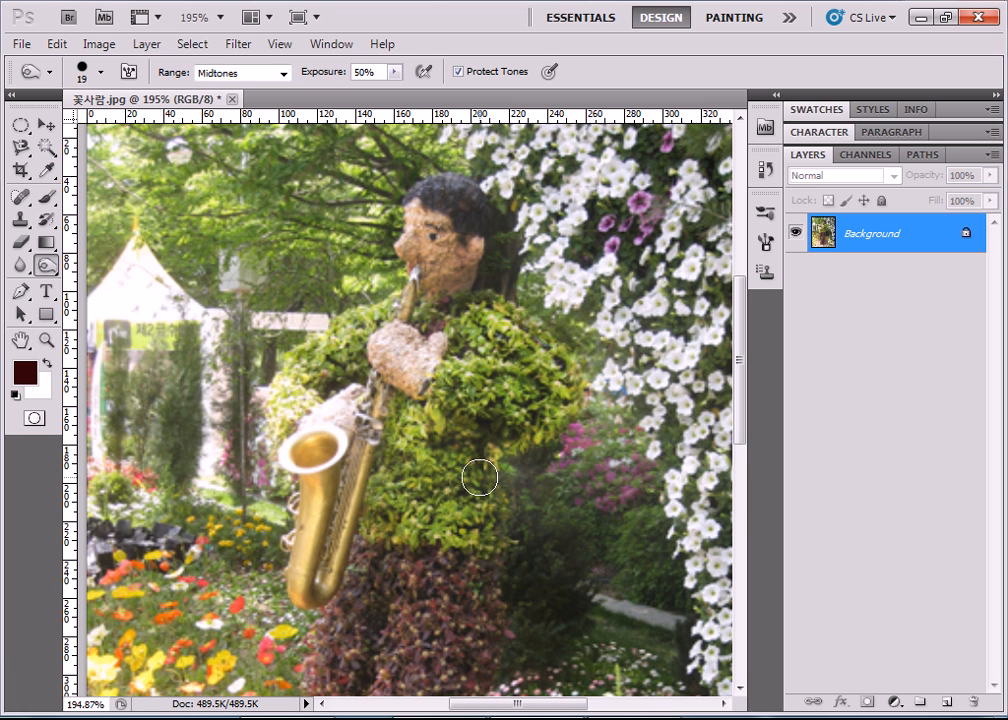
mouse_move(412, 333)
left_mouse_down()
mouse_move(379, 363)
mouse_move(430, 377)
mouse_move(396, 353)
left_mouse_up()
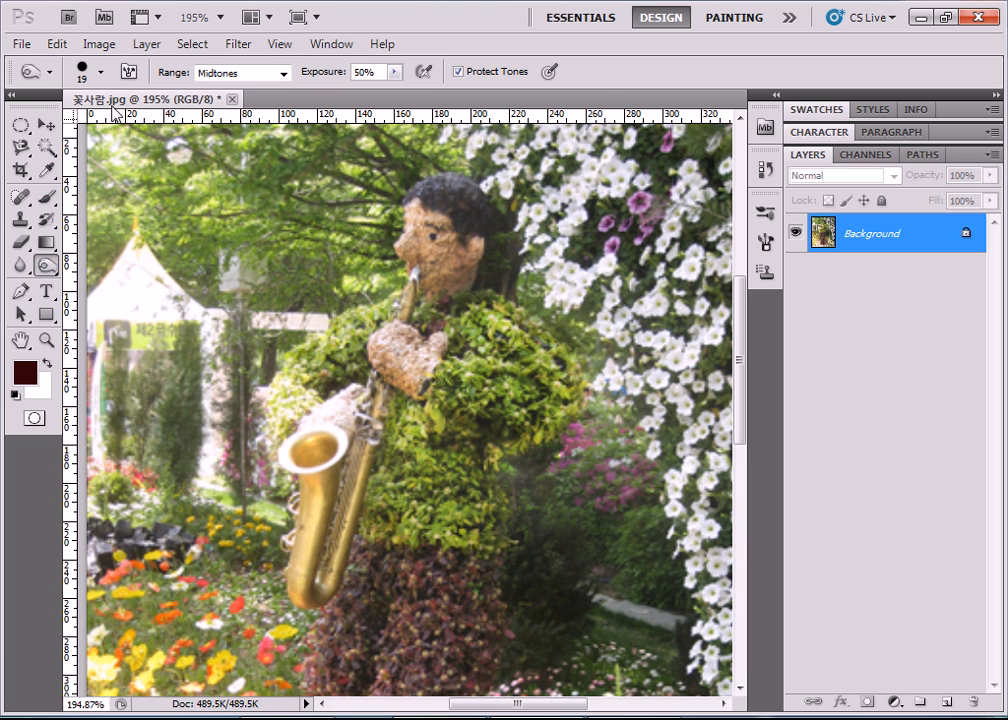
Step: Choose the hard 60 px brush tip and strongly darken the figure's whole head with the Burn Tool
left_click(100, 72)
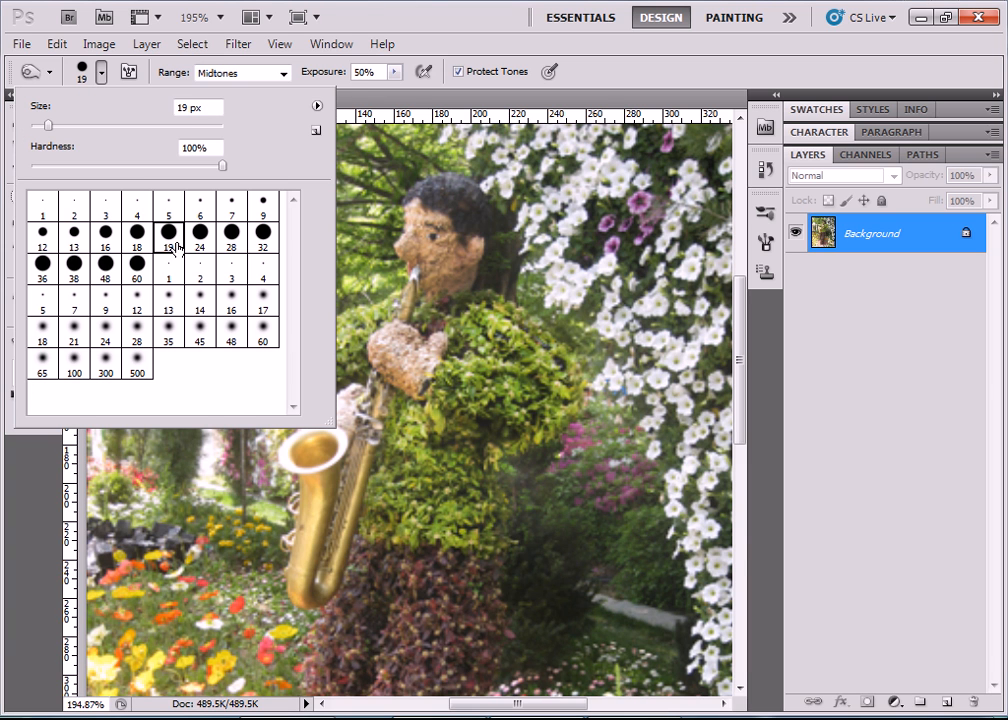
left_click(139, 264)
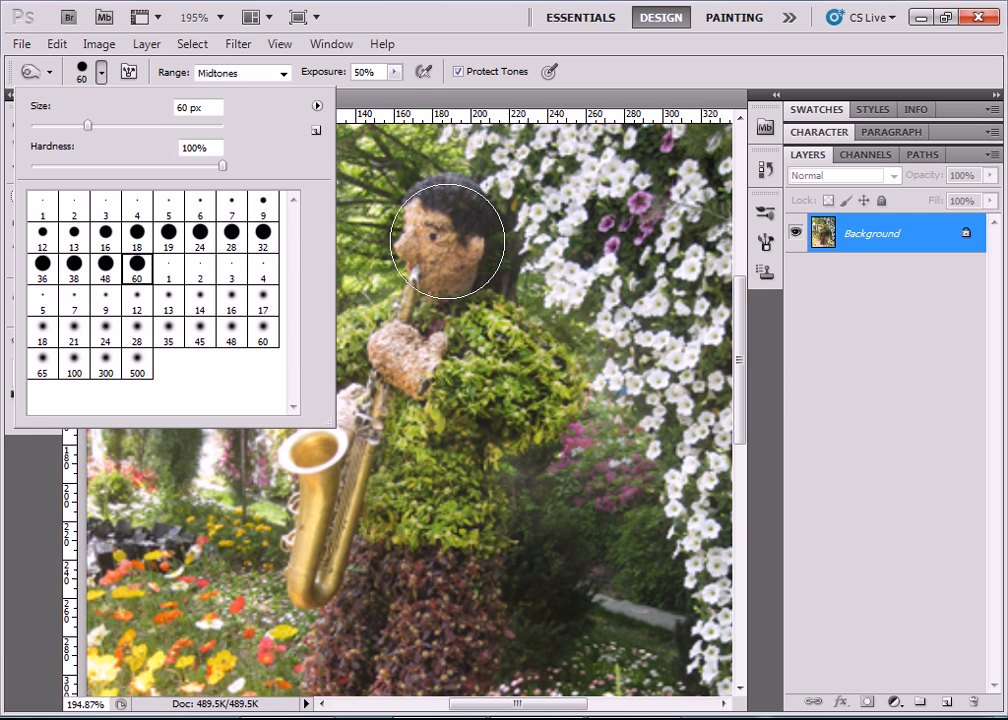
left_click(447, 241)
mouse_move(447, 241)
left_mouse_down()
mouse_move(432, 232)
mouse_move(440, 236)
left_mouse_up()
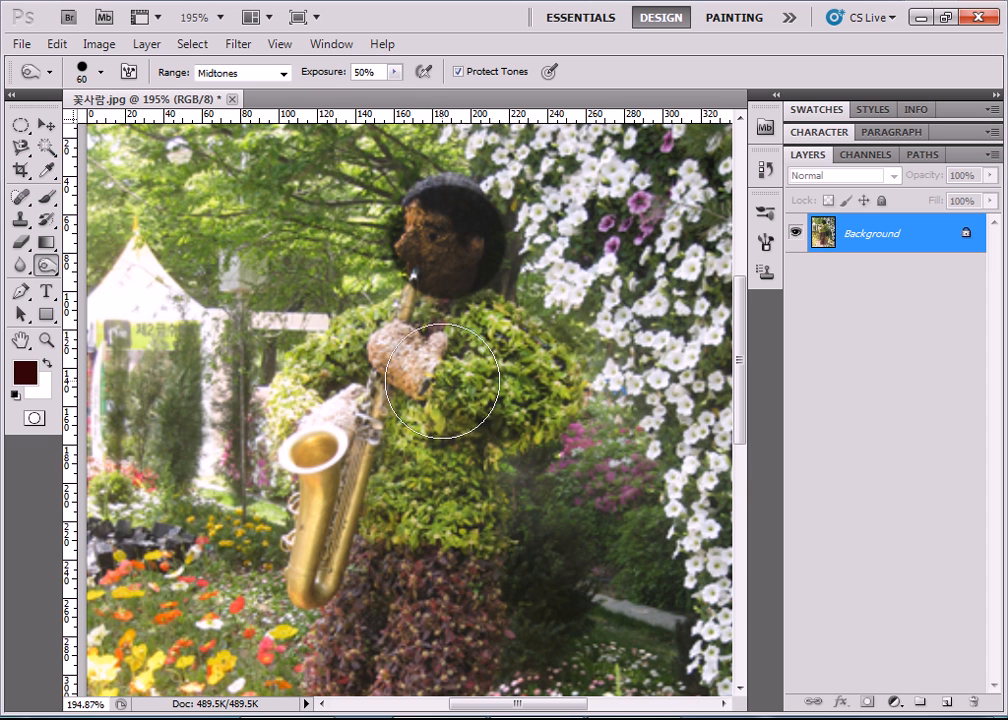
Step: Try burning the figure's green upper arm with the soft 60 px brush tip, and undo the stroke
left_click(100, 72)
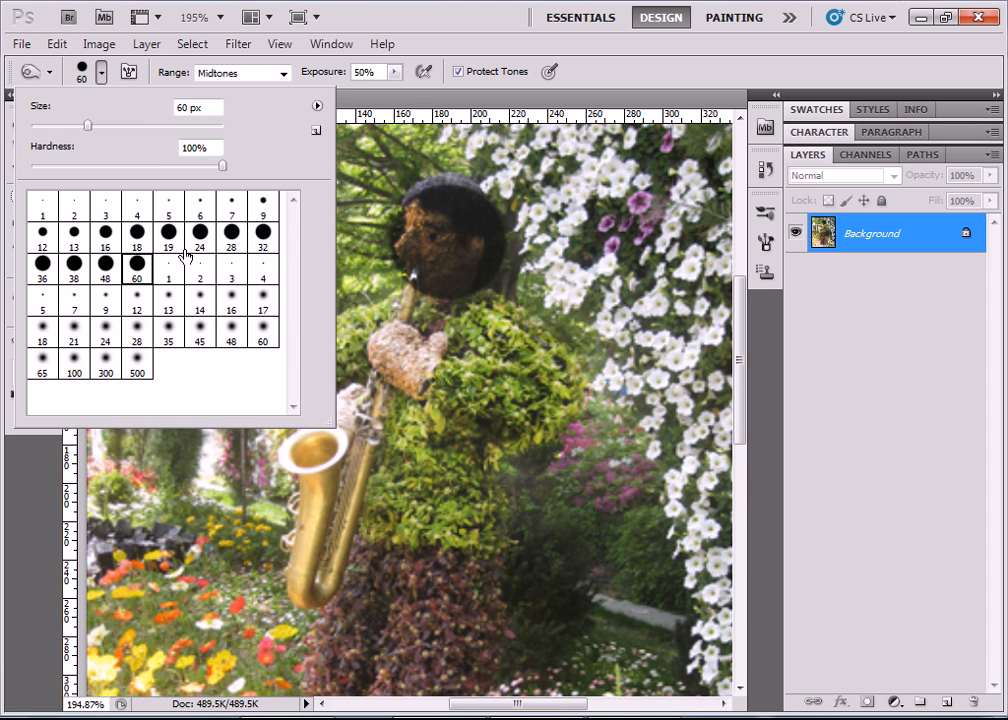
left_click(267, 342)
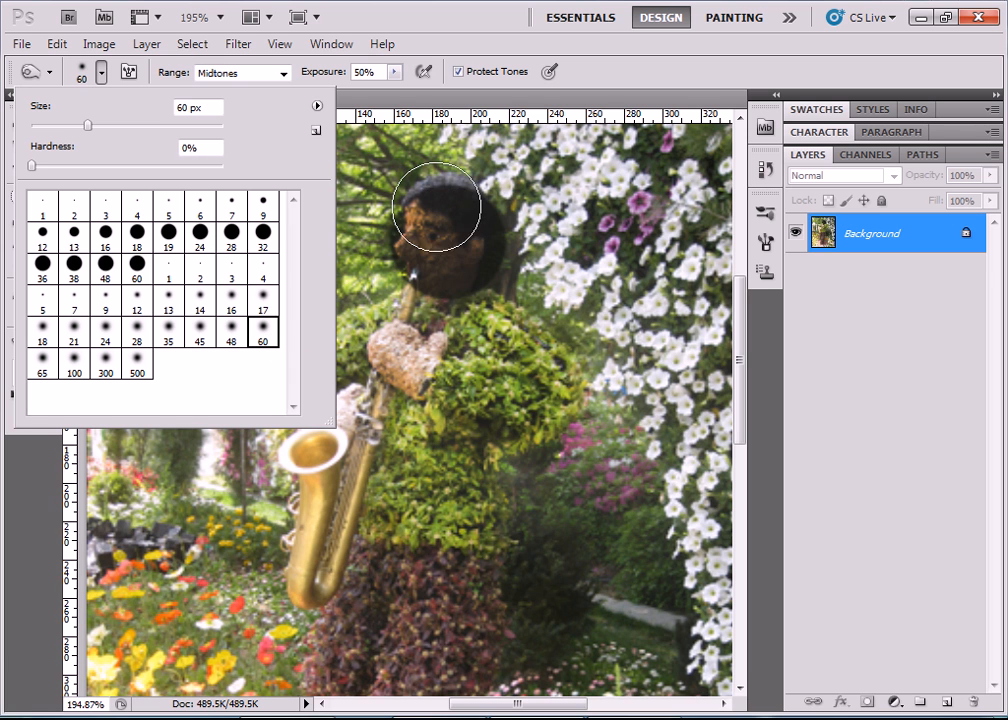
left_click(505, 362)
left_click(505, 362)
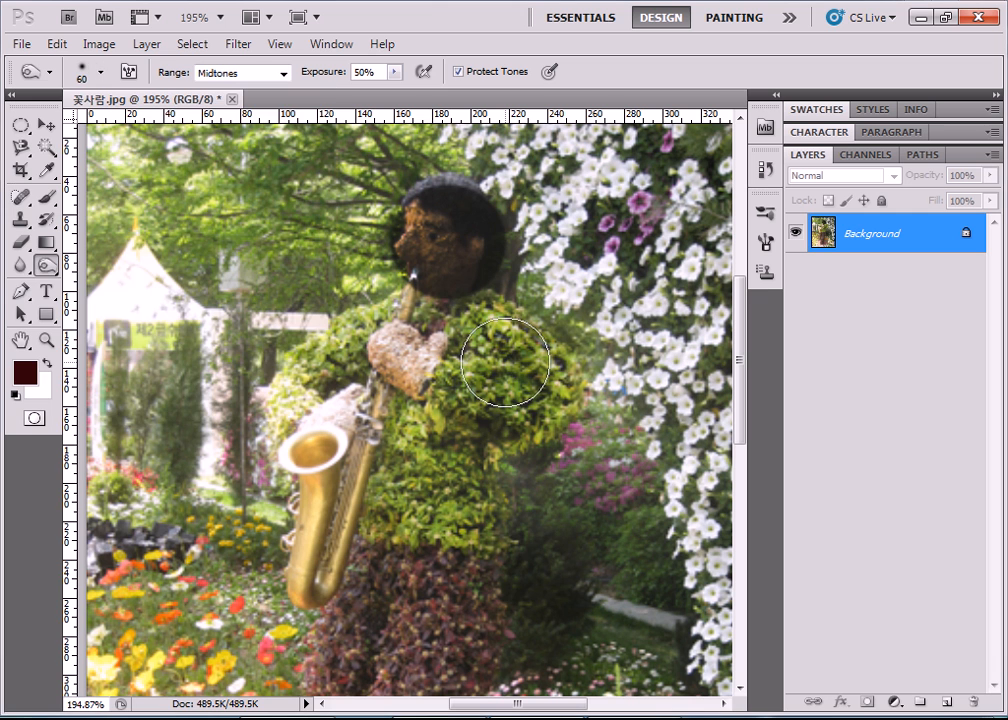
mouse_move(505, 362)
left_mouse_down()
mouse_move(494, 459)
mouse_move(479, 461)
mouse_move(471, 365)
mouse_move(515, 377)
left_mouse_up()
key("ctrl+z")
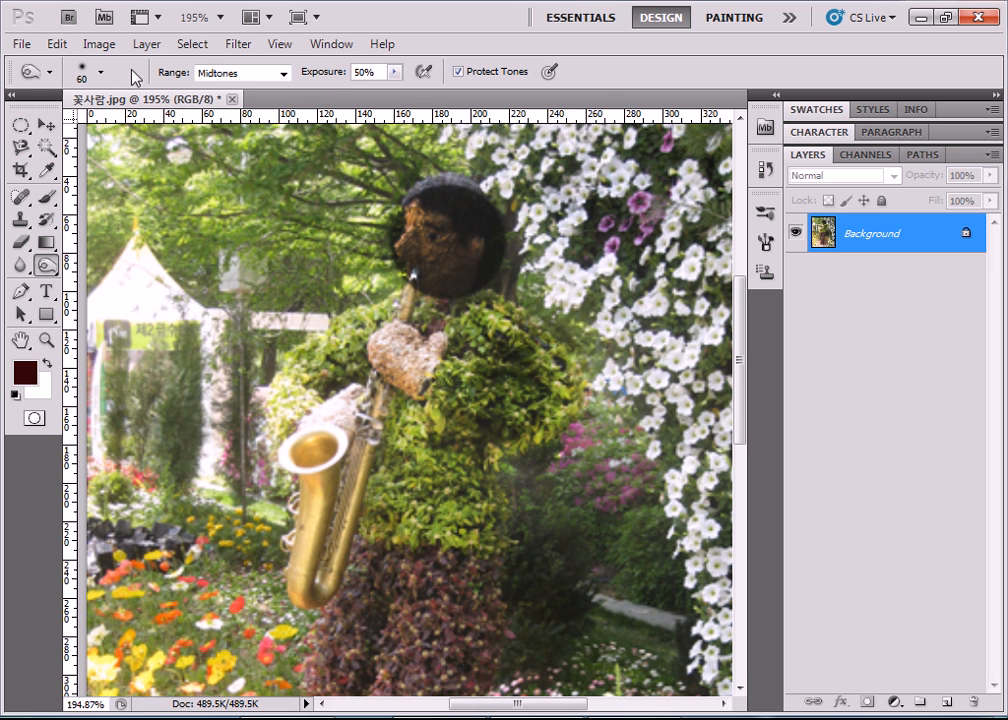
Step: Try the soft 500 px and 60 px tips, settle on the soft 35 px tip, and darken the figure's raised hand
left_click(101, 74)
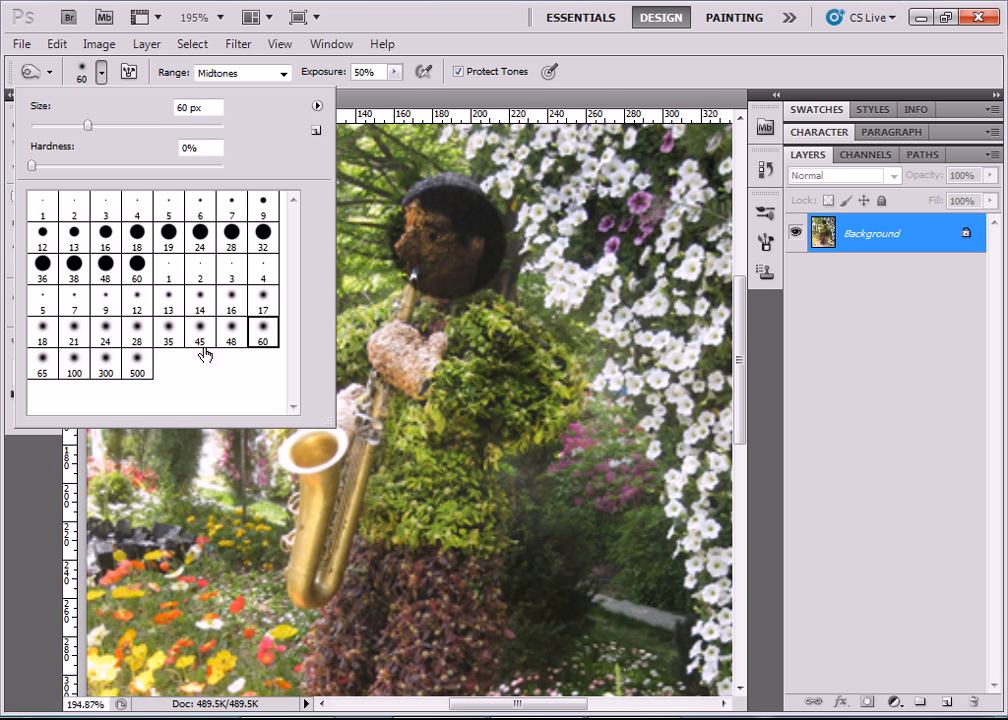
left_click(137, 363)
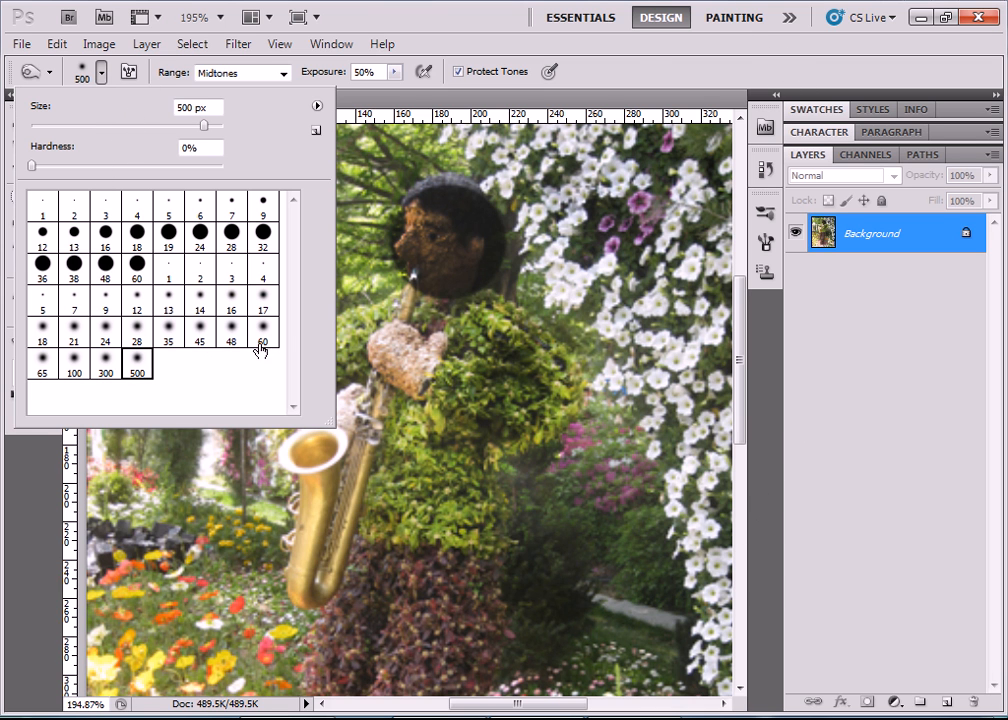
left_click(257, 337)
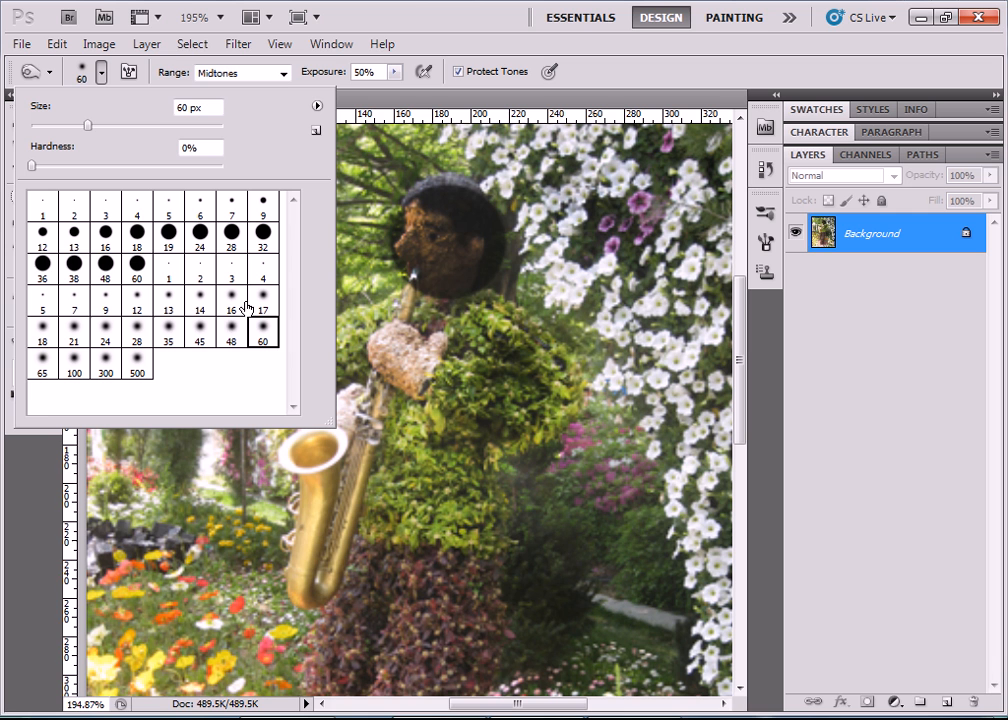
left_click(168, 332)
mouse_move(394, 344)
left_mouse_down()
mouse_move(393, 350)
mouse_move(431, 358)
mouse_move(432, 371)
mouse_move(393, 355)
mouse_move(417, 373)
mouse_move(442, 343)
left_mouse_up()
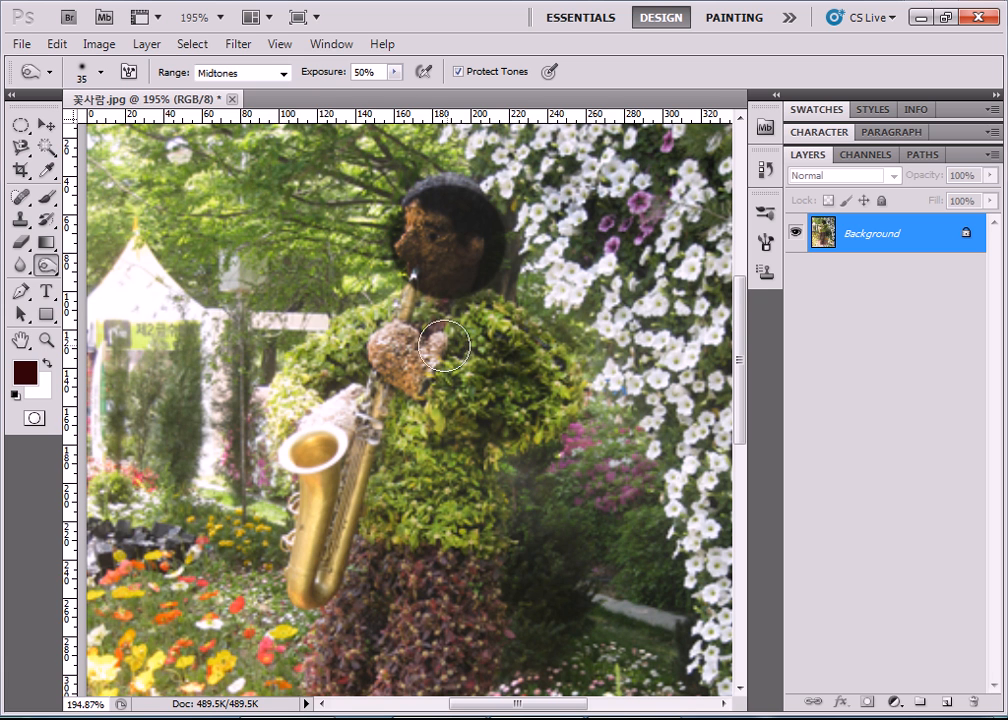
Step: Choose the soft 21 px brush tip and darken the thumb side of the raised hand with the Burn Tool
left_click(102, 76)
left_click(73, 331)
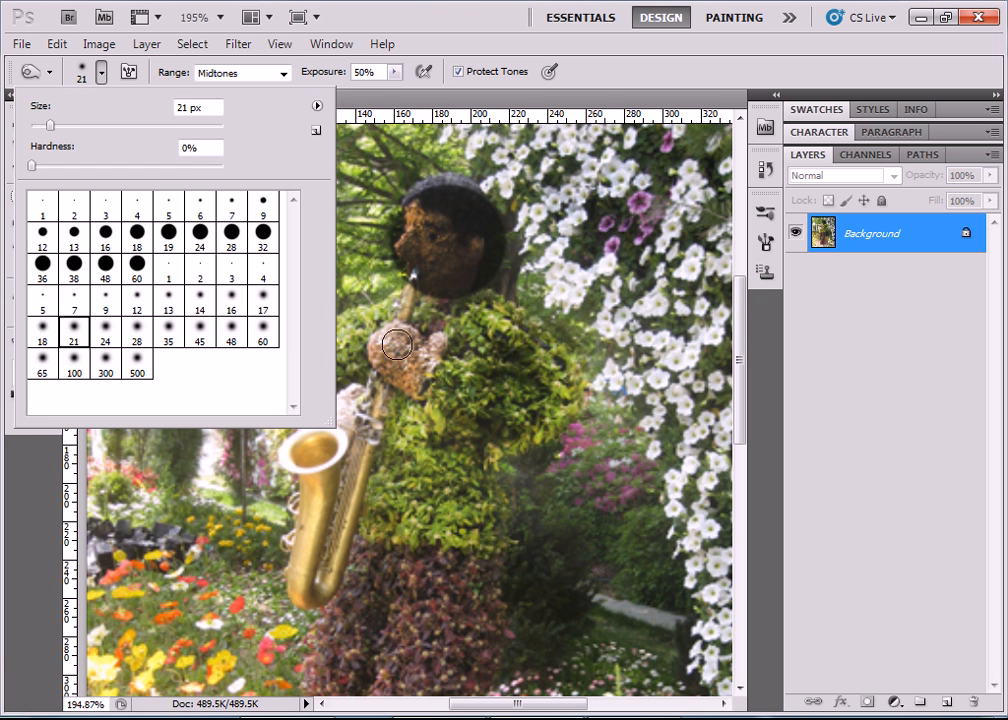
left_click(435, 343)
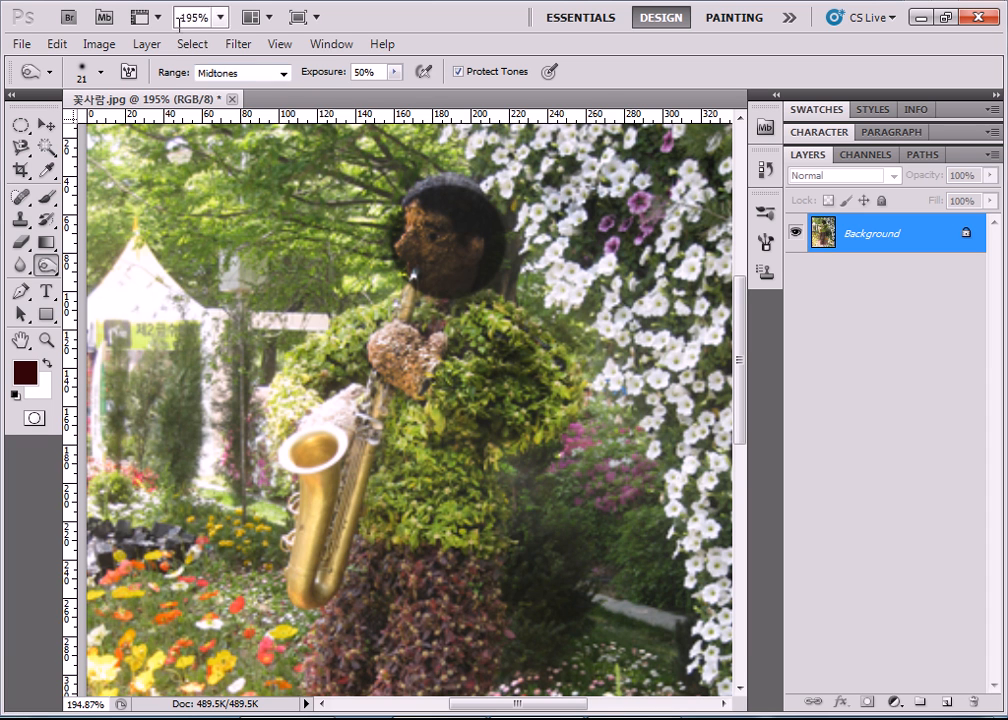
Step: Review the detailed brush tip settings, and darken more of the raised hand and the white tent areas behind the trees
left_click(128, 72)
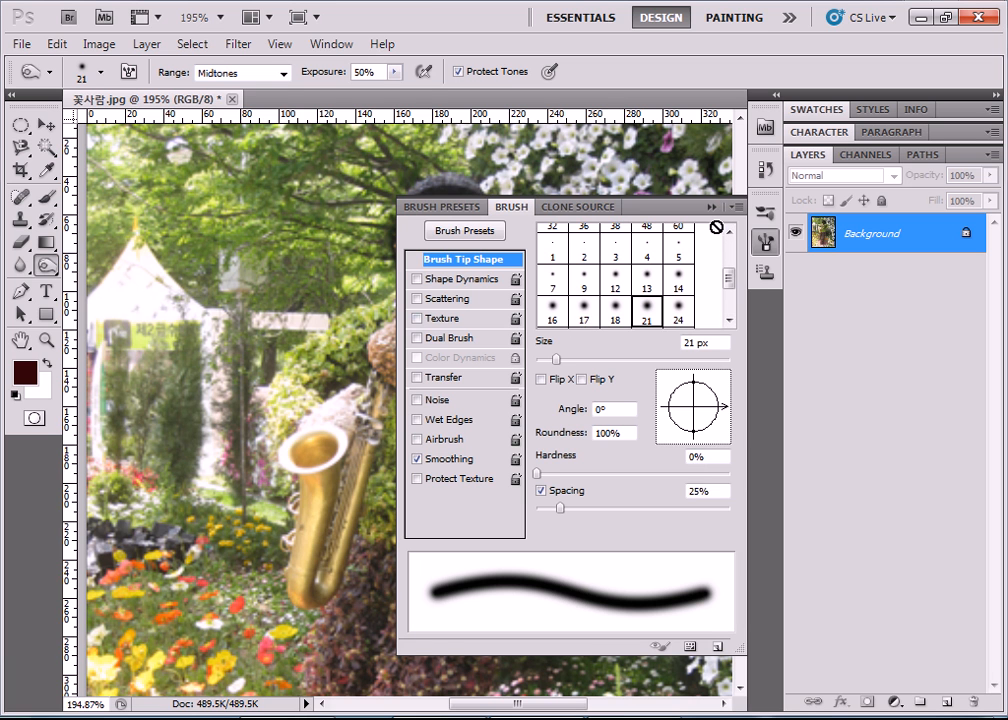
left_click(711, 206)
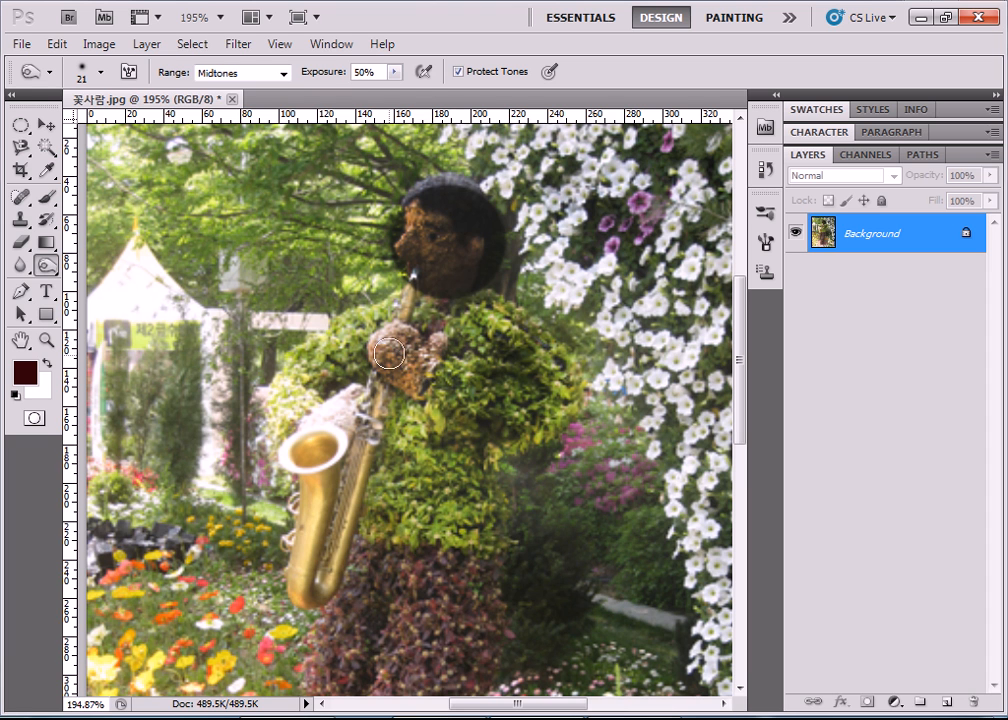
mouse_move(396, 340)
left_mouse_down()
mouse_move(438, 358)
mouse_move(385, 350)
mouse_move(476, 375)
mouse_move(418, 385)
left_mouse_up()
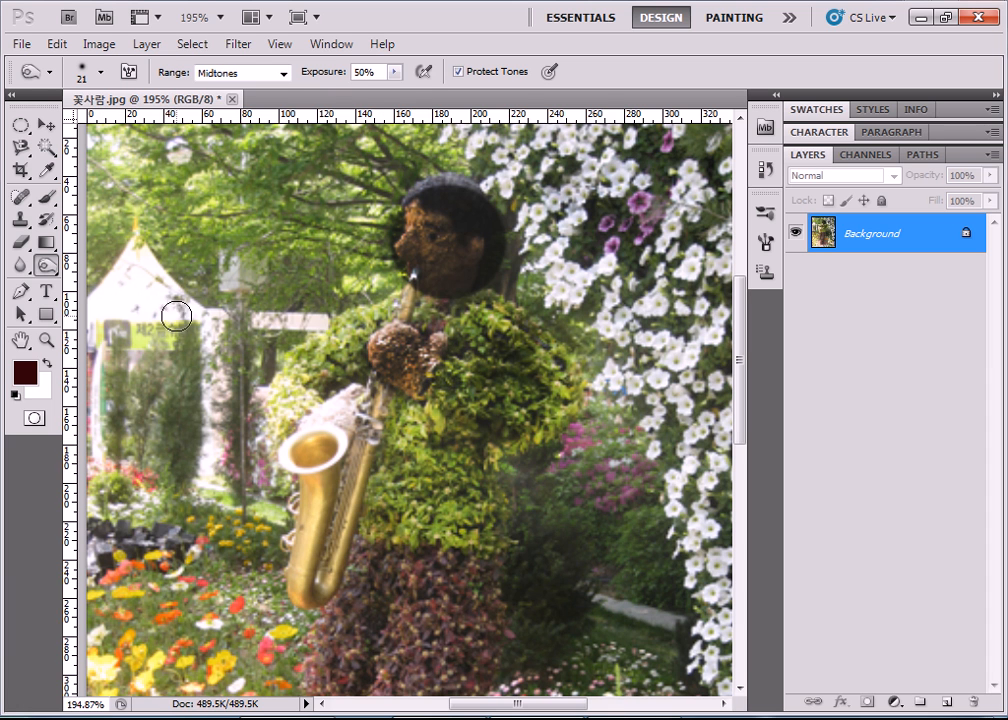
mouse_move(228, 327)
left_mouse_down()
mouse_move(226, 374)
mouse_move(217, 318)
mouse_move(220, 422)
mouse_move(196, 368)
mouse_move(213, 333)
mouse_move(201, 383)
mouse_move(168, 392)
mouse_move(161, 412)
mouse_move(157, 306)
mouse_move(128, 293)
mouse_move(136, 384)
mouse_move(216, 400)
left_mouse_up()
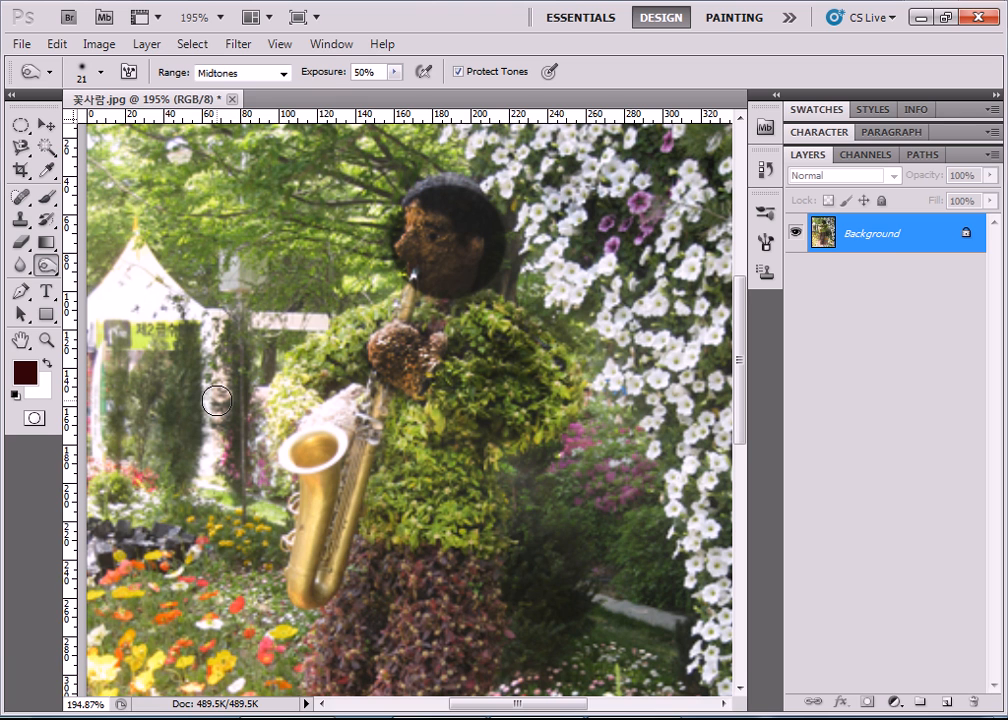
Step: Desaturate the figure's arms, raised hand and chest with the Sponge Tool, using the hard 60 px tip, Desaturate mode and 50% flow
left_click(47, 266)
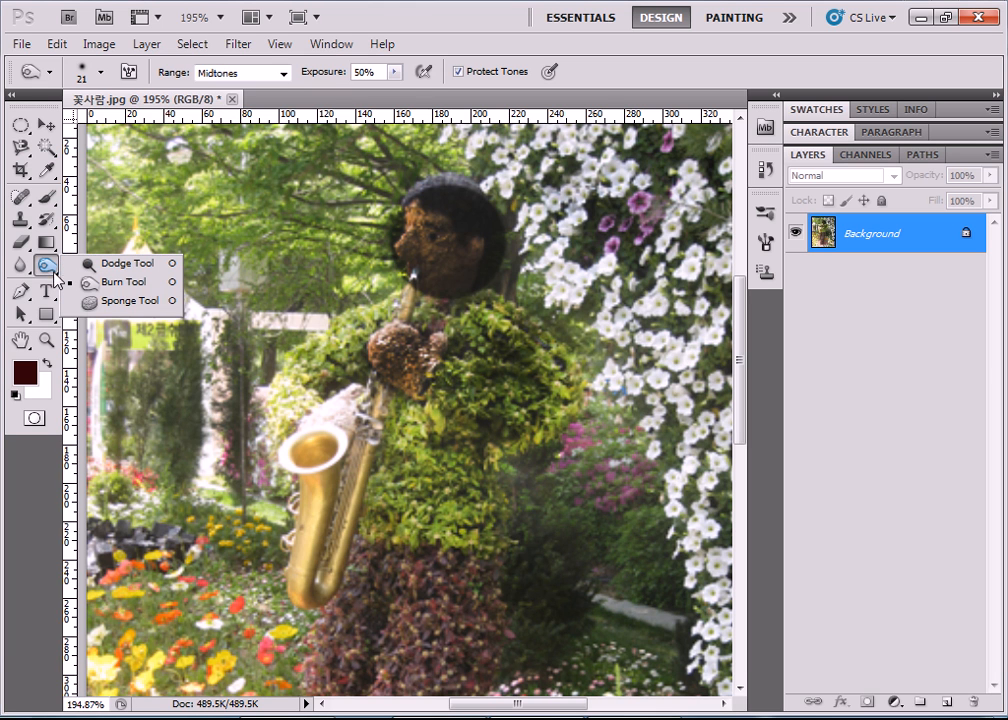
left_click(113, 302)
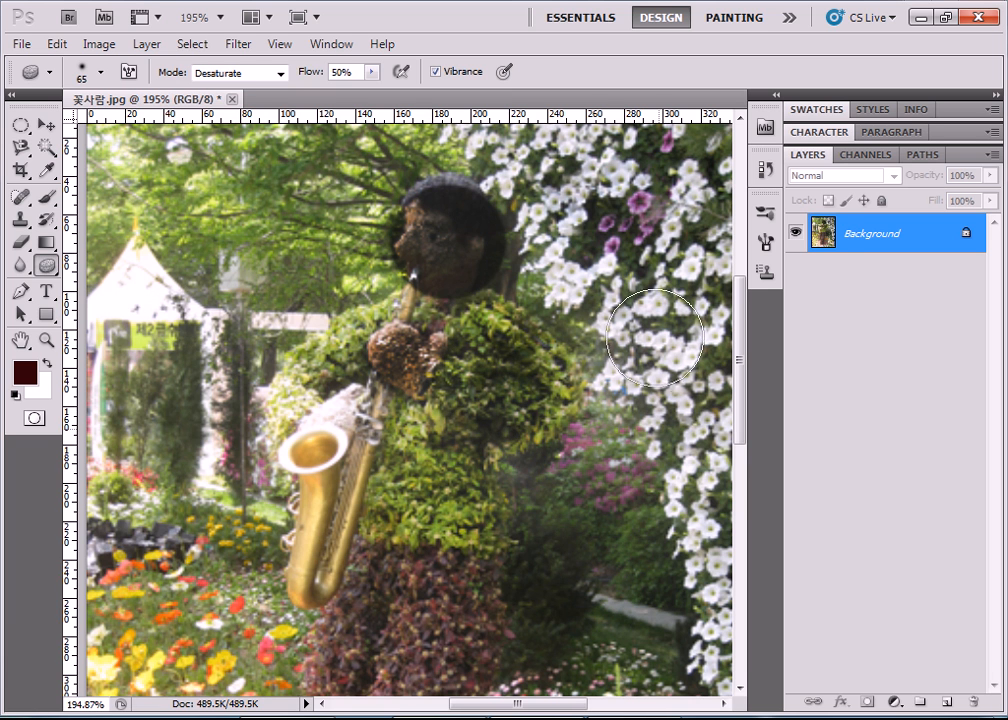
left_click(103, 75)
left_click(138, 265)
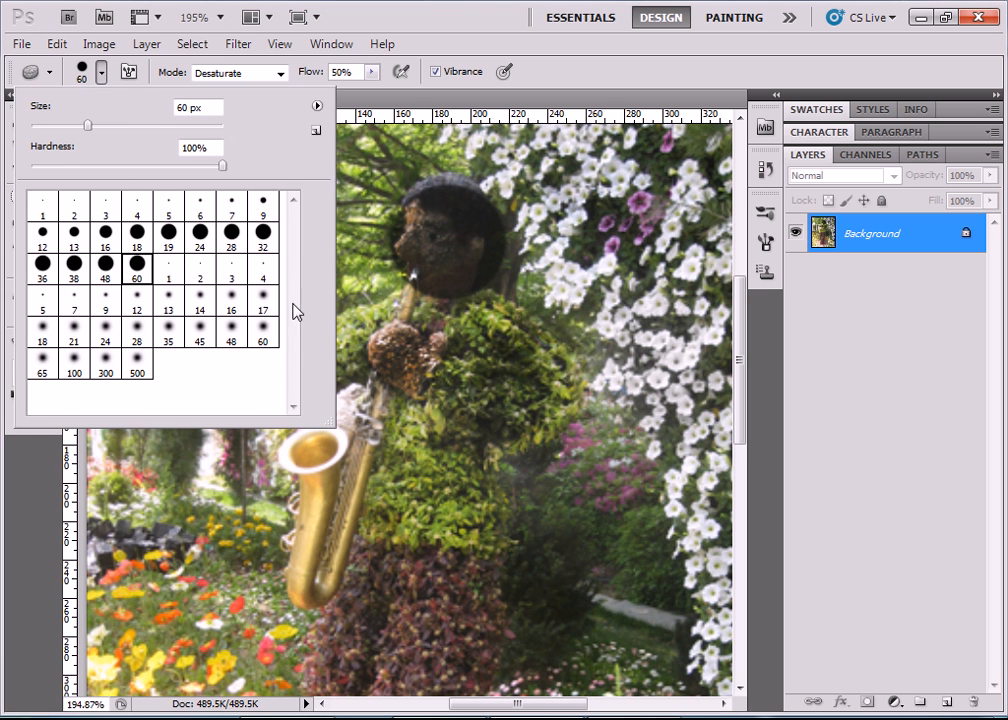
left_click(482, 375)
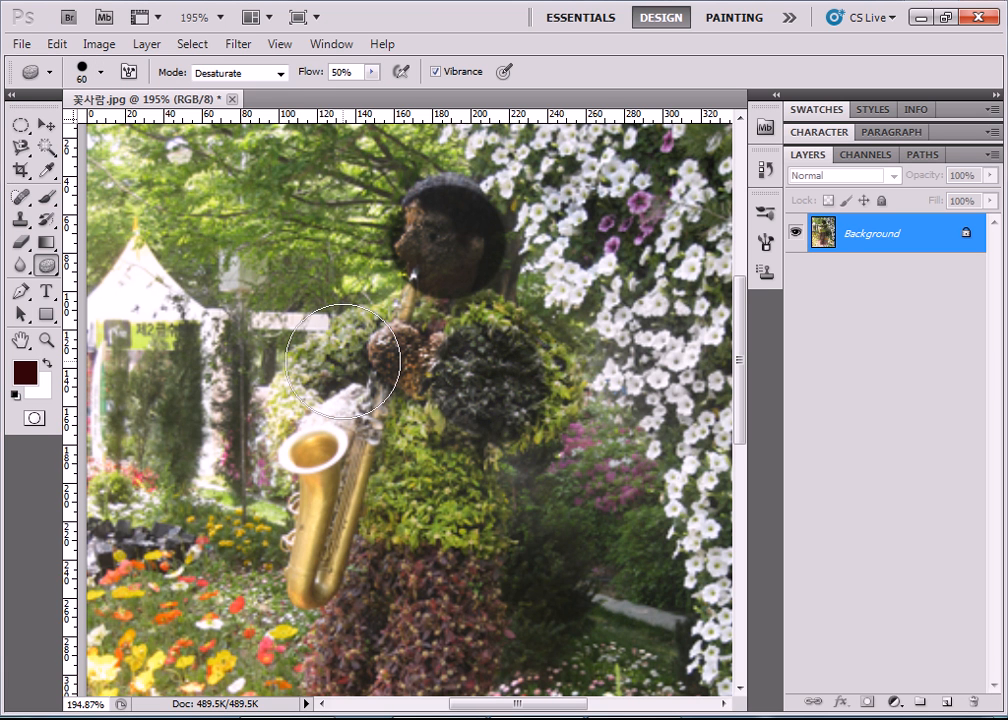
mouse_move(343, 360)
left_mouse_down()
mouse_move(285, 300)
mouse_move(406, 422)
left_mouse_up()
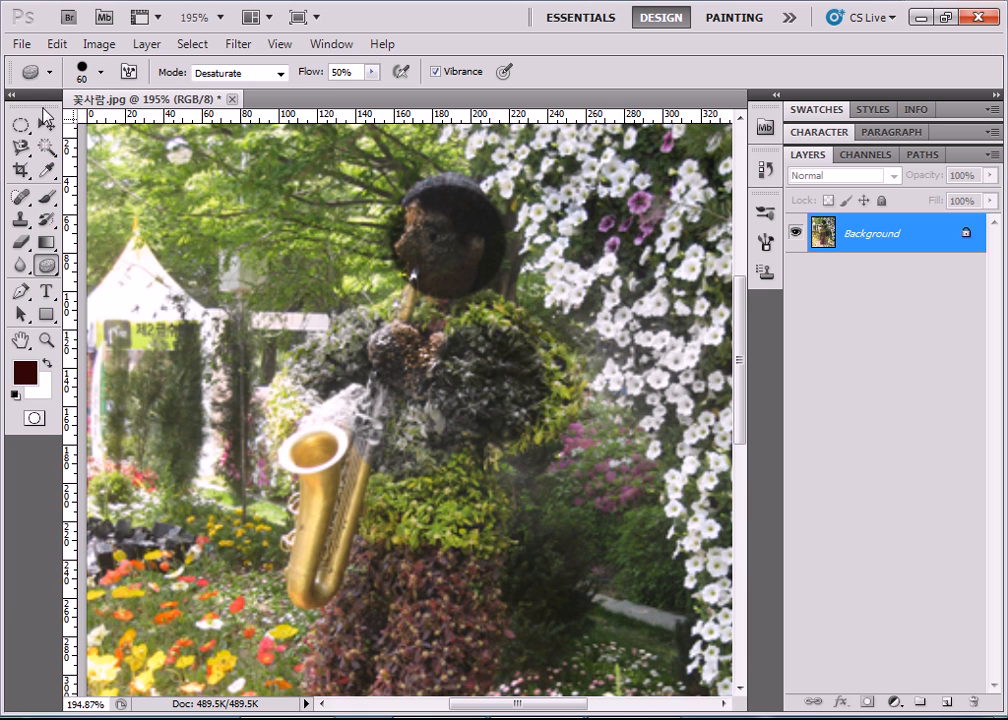
Step: Keep the hard 60 px Sponge tip and desaturate a round patch of tree foliage in front of the figure's face
left_click(100, 72)
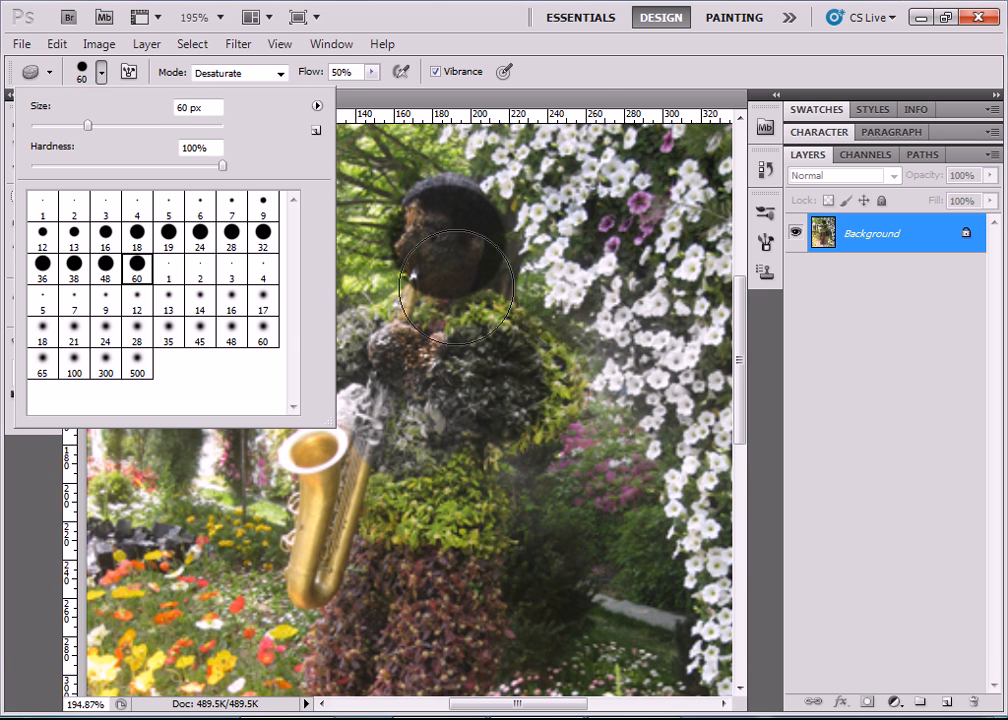
left_click(562, 303)
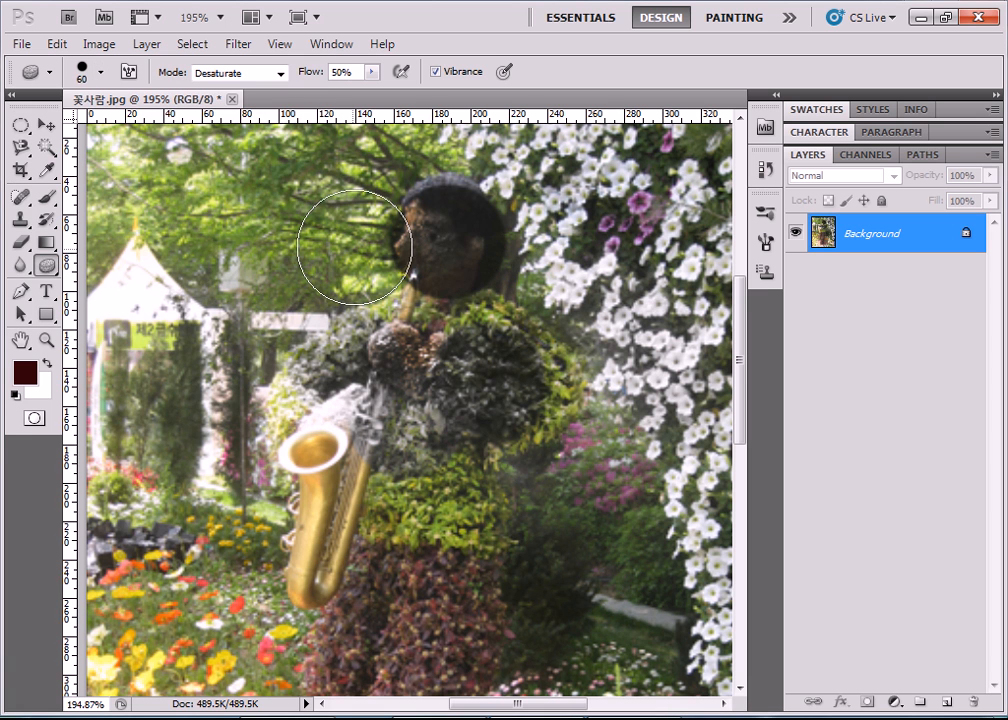
left_click(307, 220)
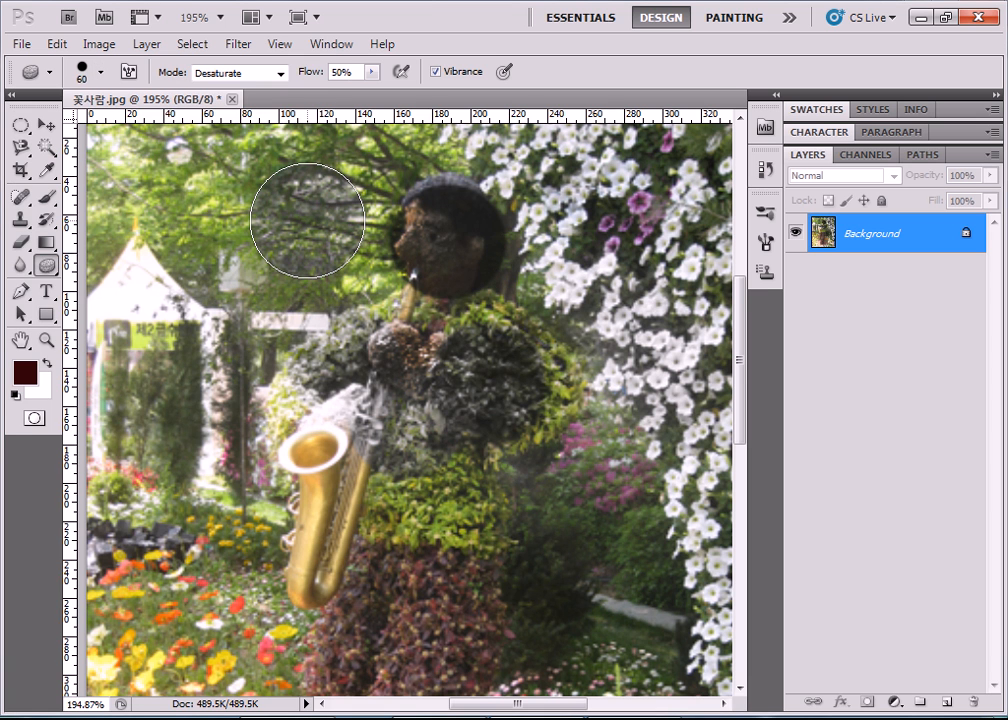
left_click(307, 220)
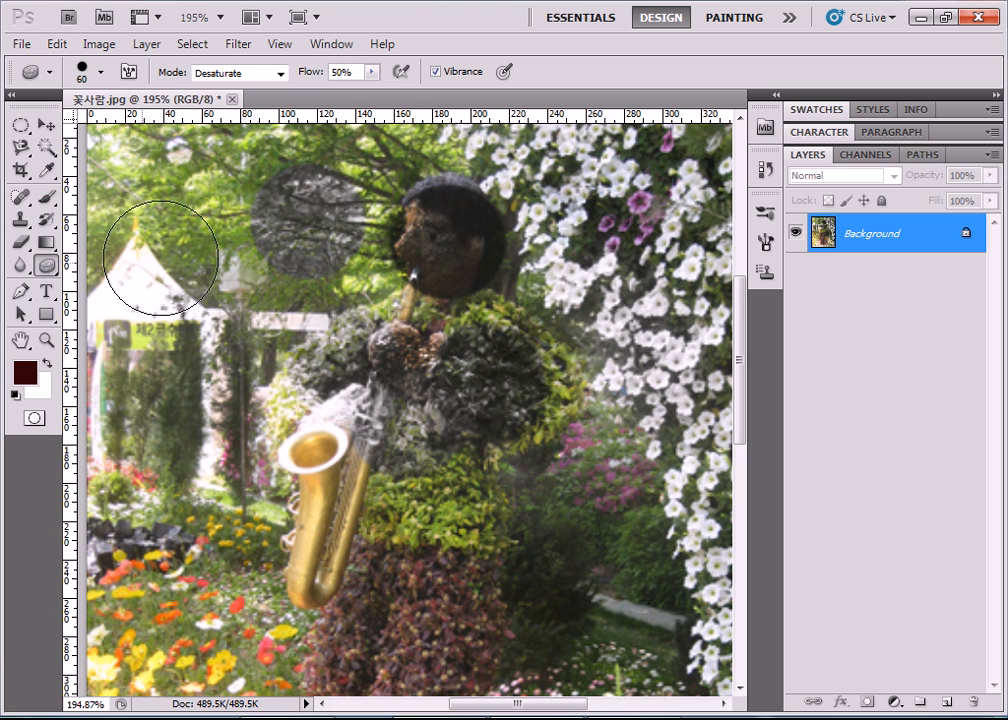
Step: Desaturate a round patch of foliage above the white tent and the purple flowers among the white ones with the Sponge Tool
left_click(189, 206)
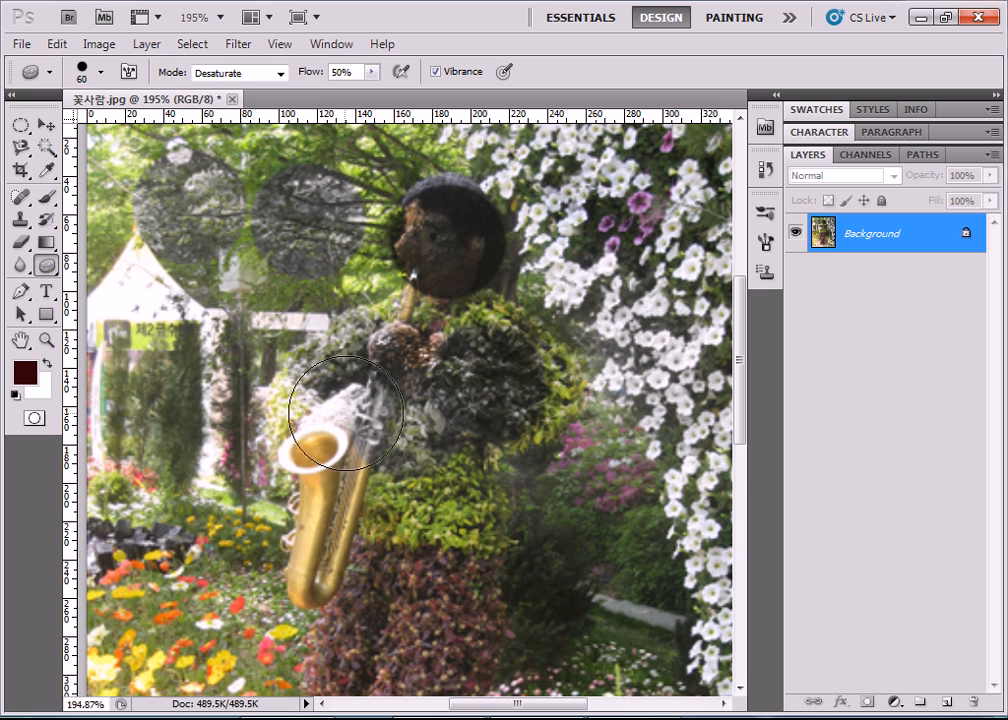
left_click(640, 219)
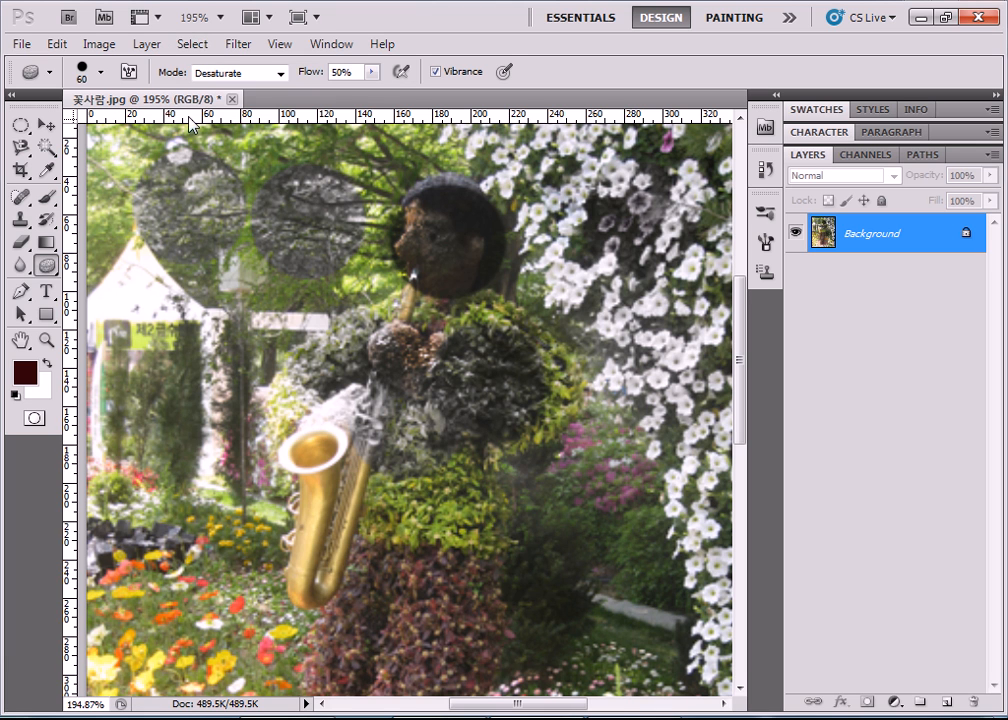
Step: Close 꽃사람.jpg without saving the changes and open 꽃밭.jpg from the 5장 folder
key("ctrl+w")
left_click(506, 289)
key("ctrl+o")
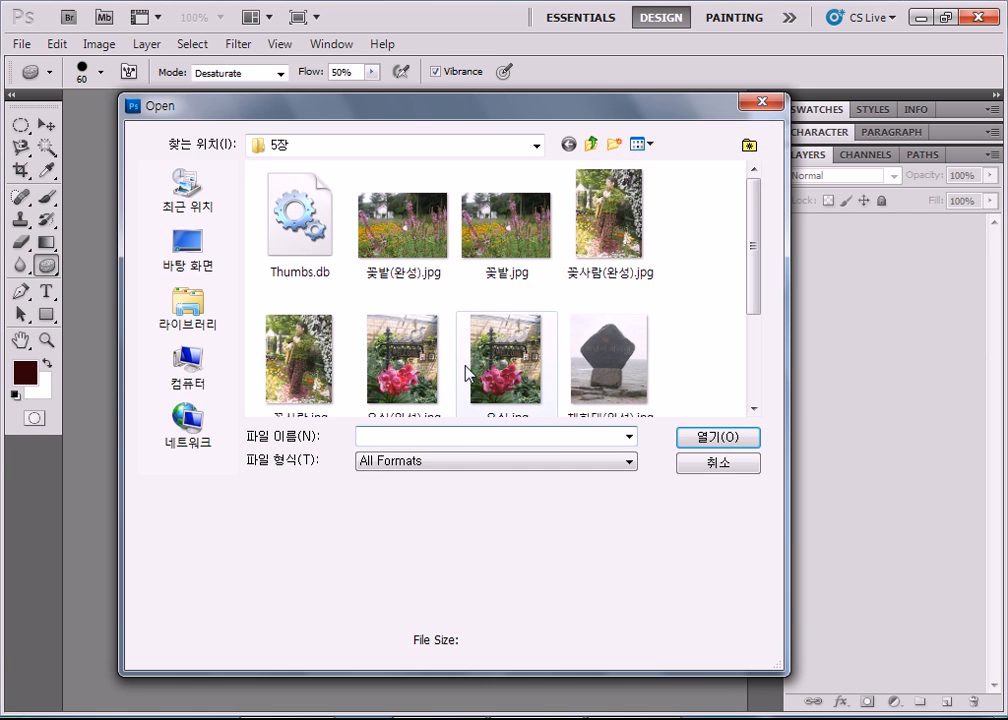
left_click(483, 248)
double_click(483, 248)
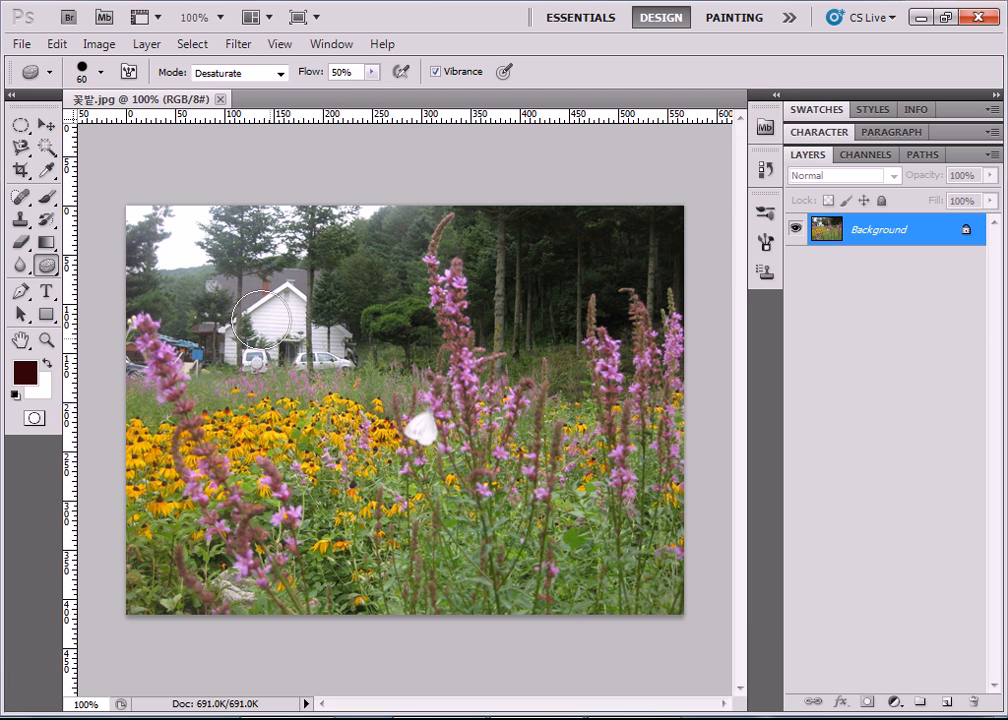
Step: Switch the active toning tool back to the Dodge Tool and activate the Blur Tool
left_click(46, 124)
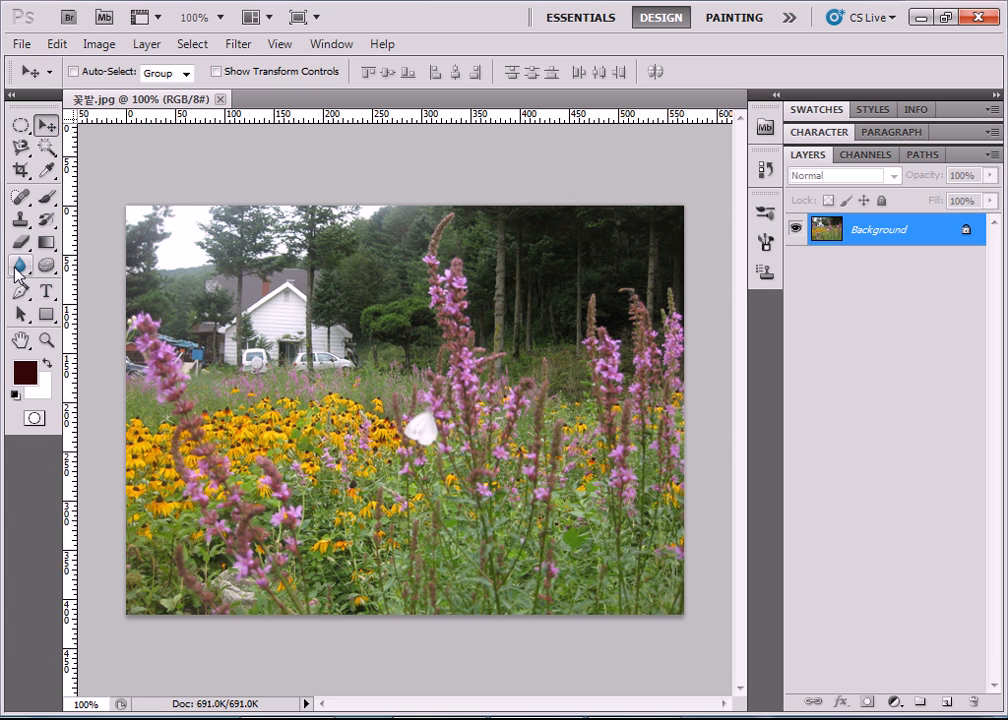
left_click(46, 264)
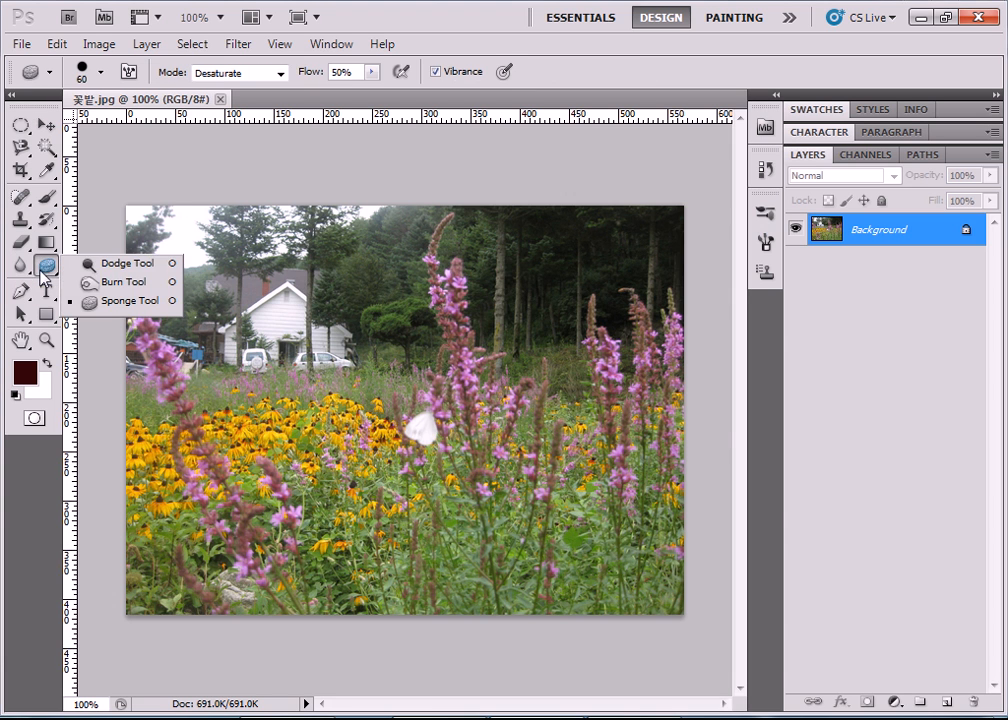
left_click(101, 266)
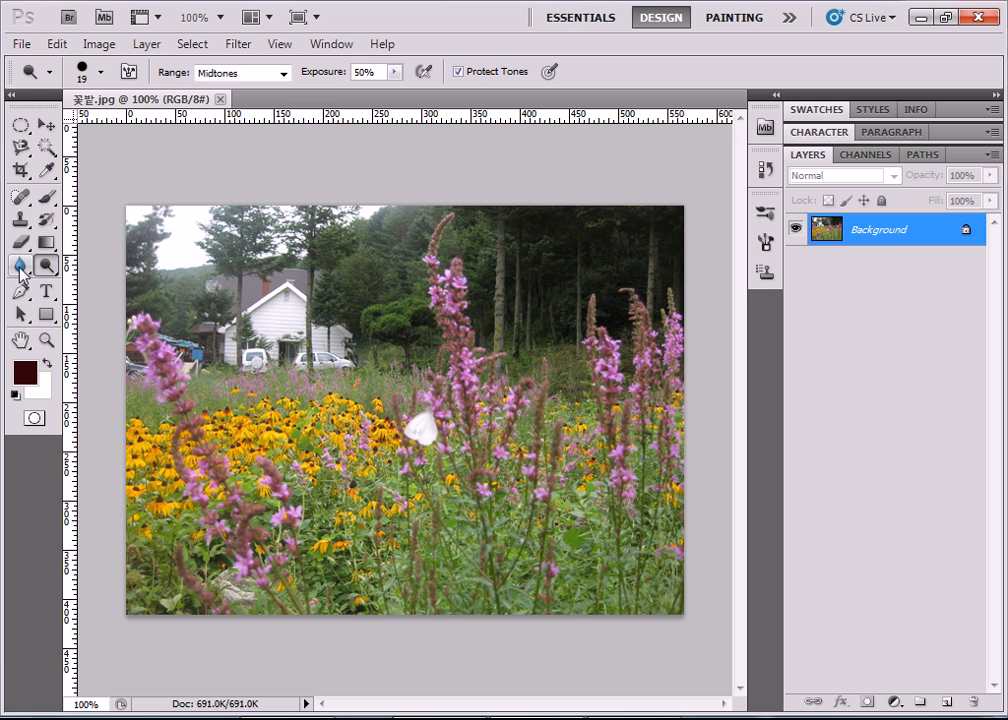
left_click(20, 268)
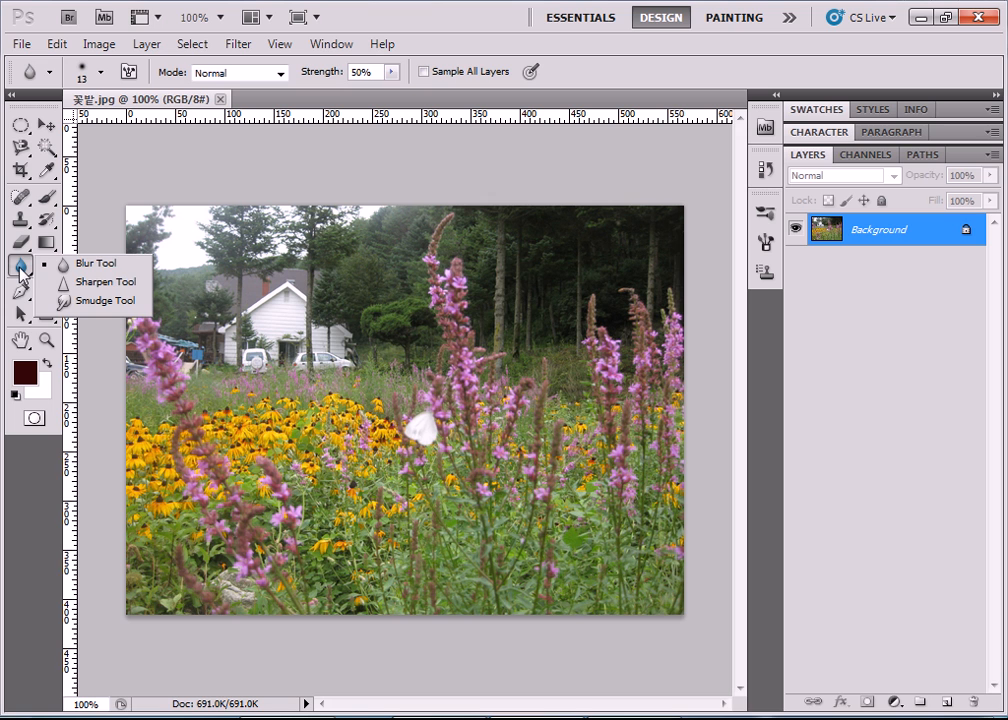
left_click(98, 264)
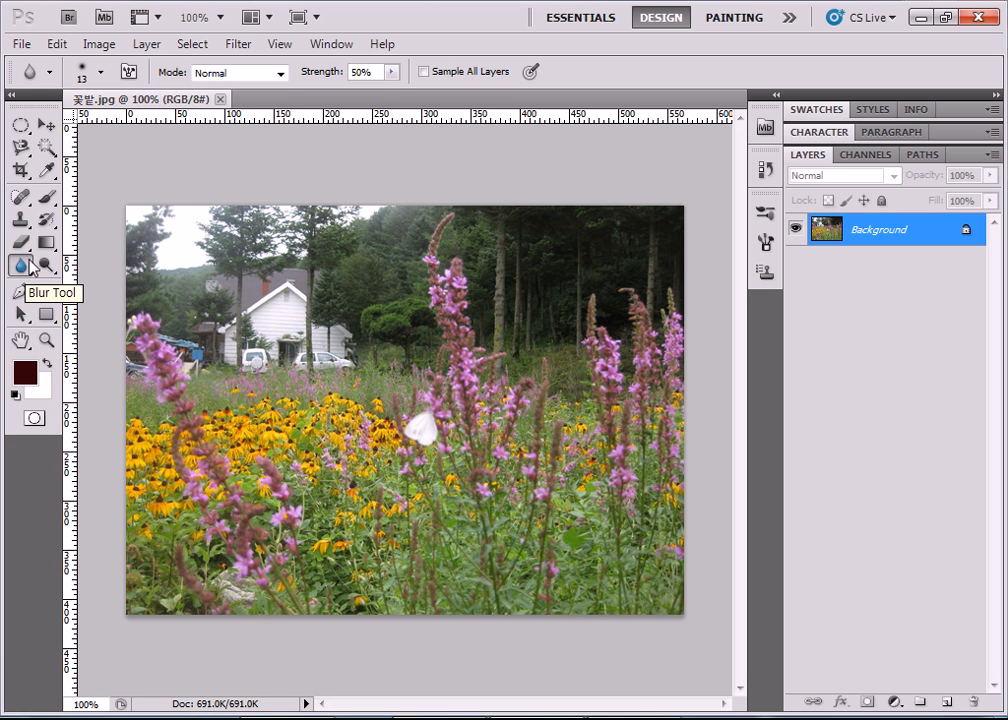
Step: Blur the white house and the parked cars with the soft 21 px tip in Normal mode at 50% strength
left_click(101, 74)
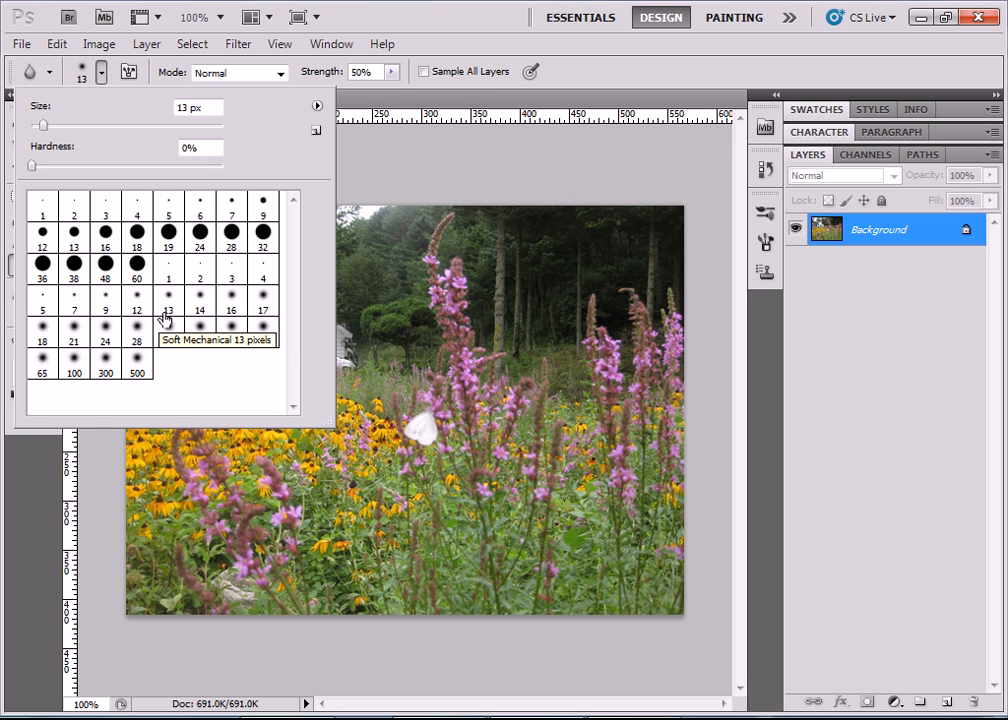
left_click(62, 345)
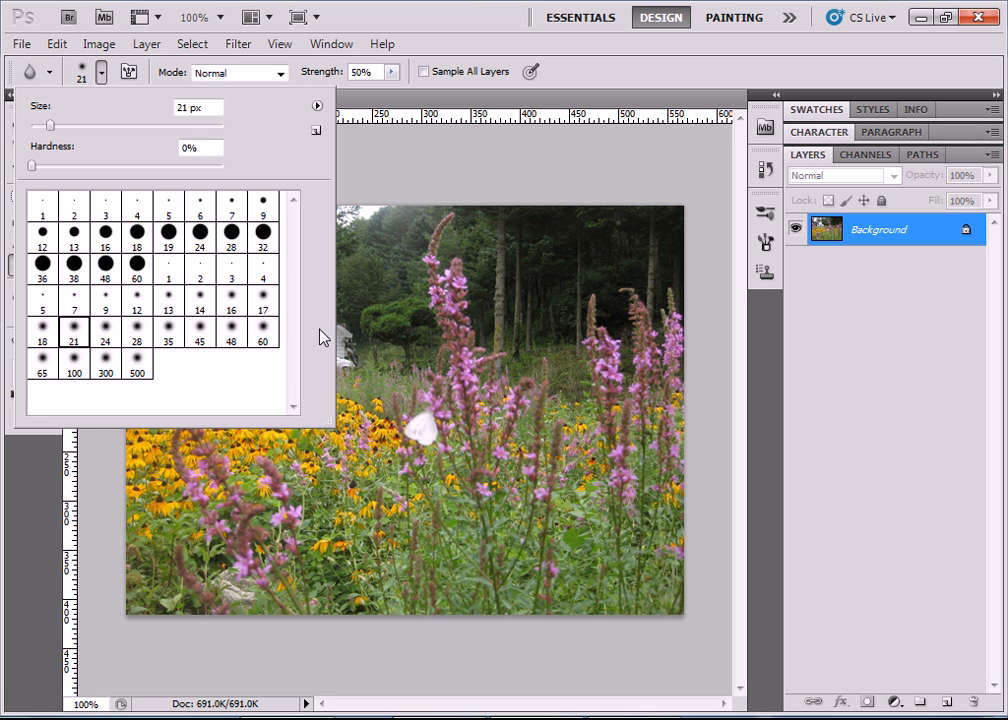
left_click(380, 153)
mouse_move(266, 306)
left_mouse_down()
mouse_move(268, 322)
mouse_move(285, 298)
mouse_move(249, 320)
left_mouse_up()
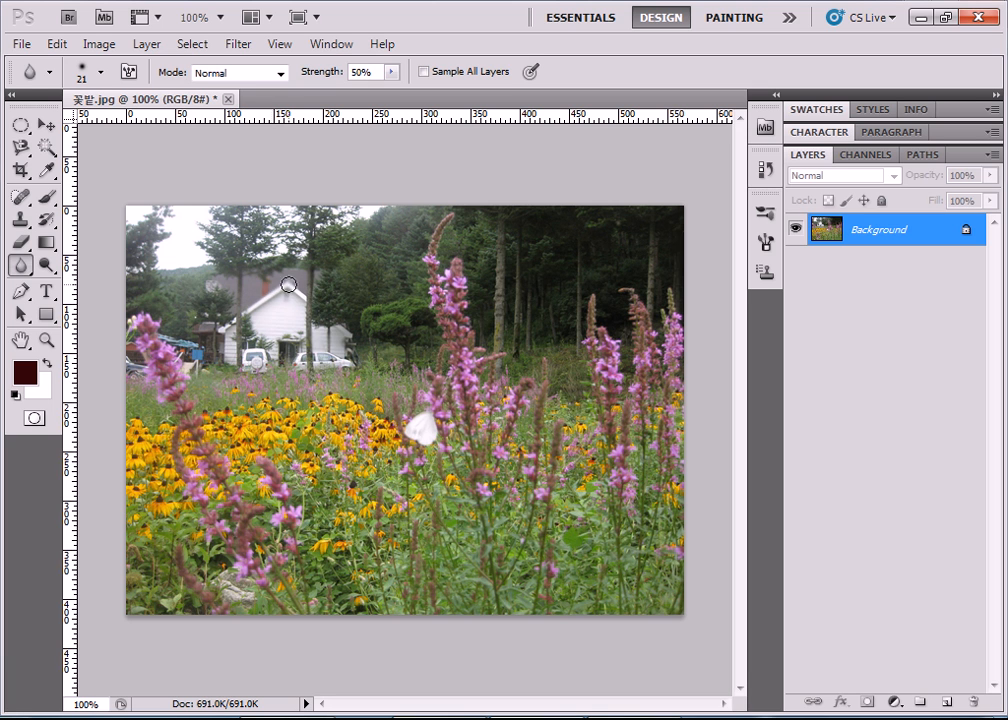
key("ctrl+z")
mouse_move(240, 320)
left_mouse_down()
mouse_move(249, 356)
mouse_move(269, 368)
mouse_move(279, 333)
mouse_move(308, 299)
mouse_move(329, 325)
mouse_move(310, 289)
mouse_move(300, 321)
left_mouse_up()
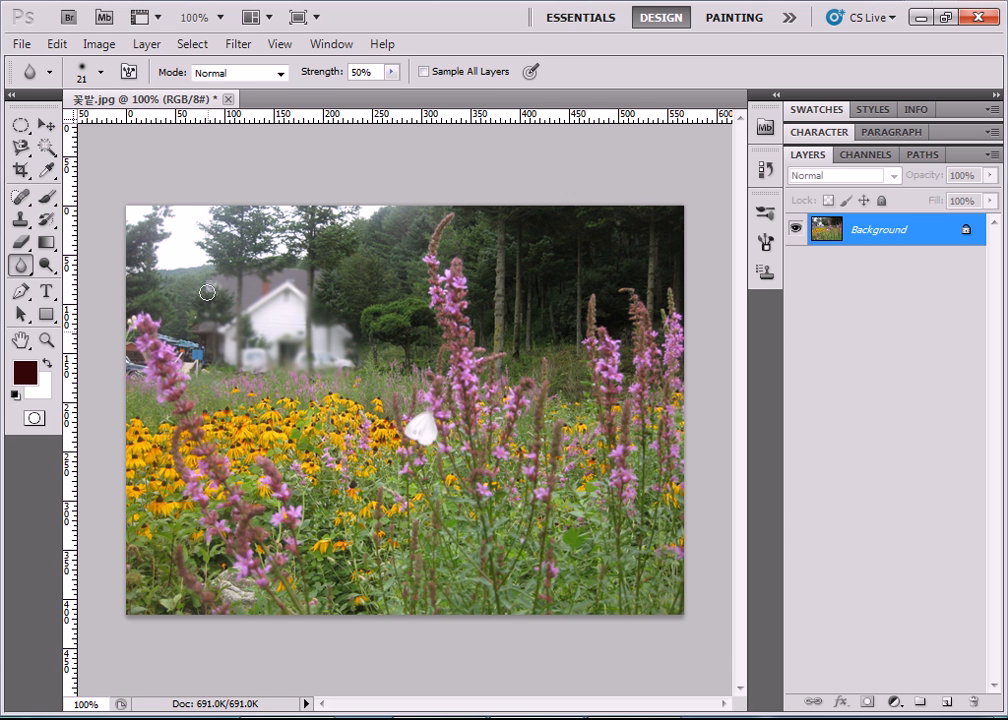
Step: Sharpen the tall purple flower spike near the centre using the Sharpen Tool with the soft 24 px tip at 50% strength
left_click(22, 266)
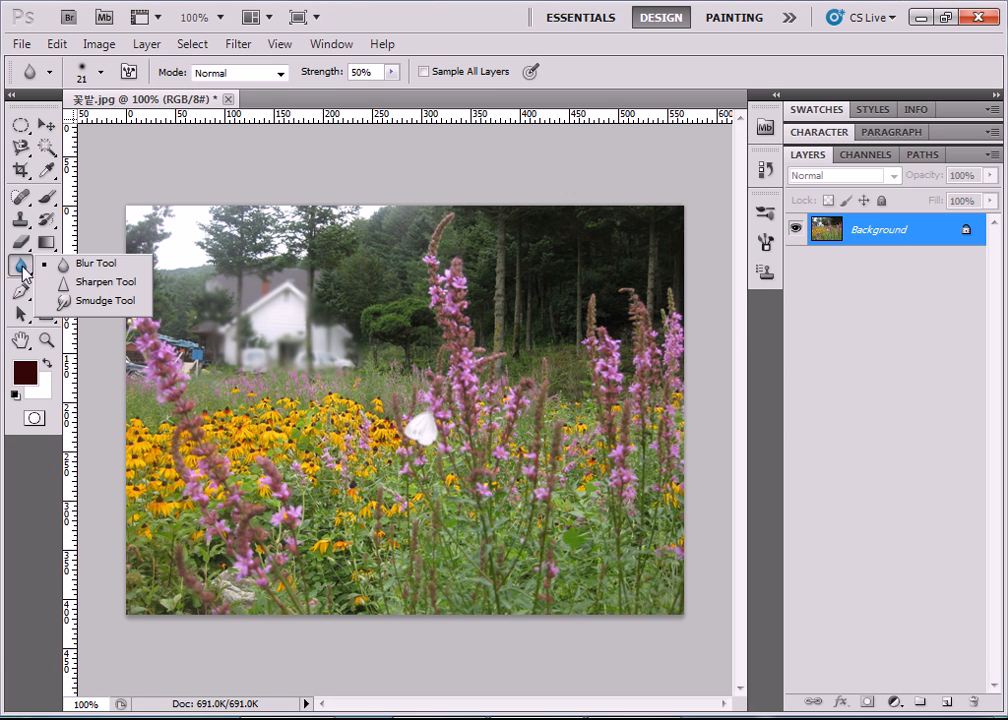
left_click(97, 283)
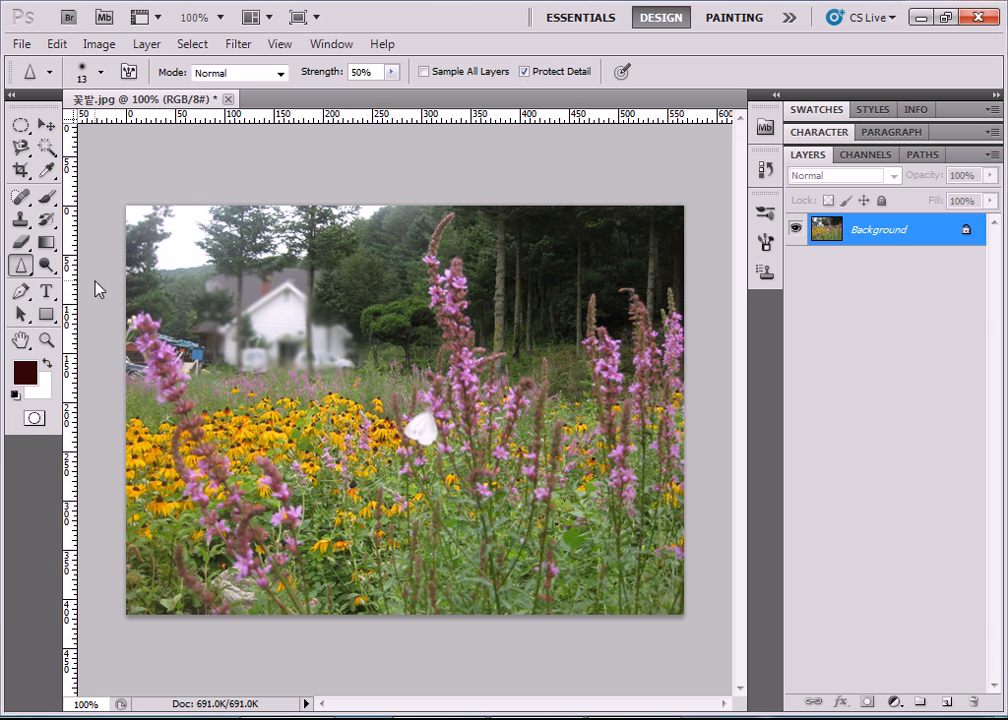
left_click(101, 73)
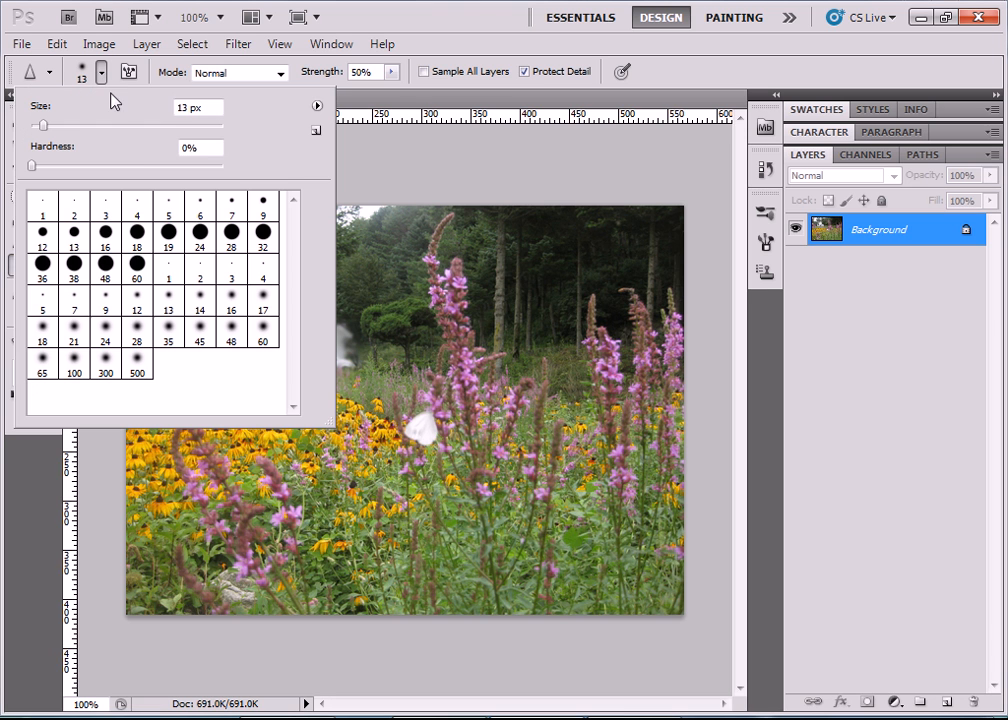
left_click(108, 342)
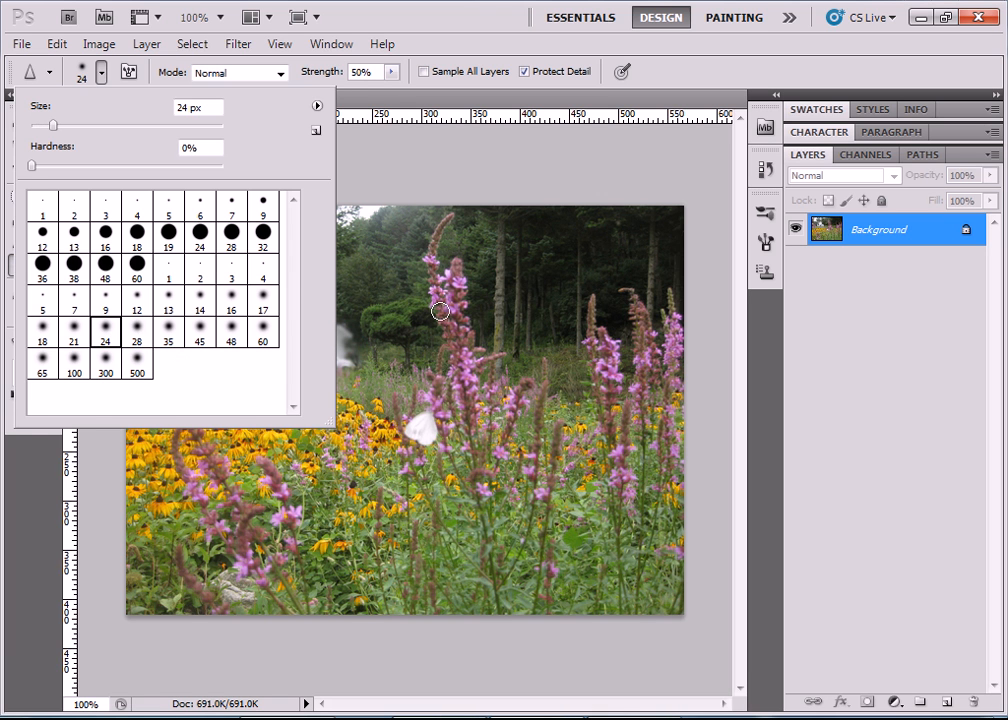
left_click(440, 312)
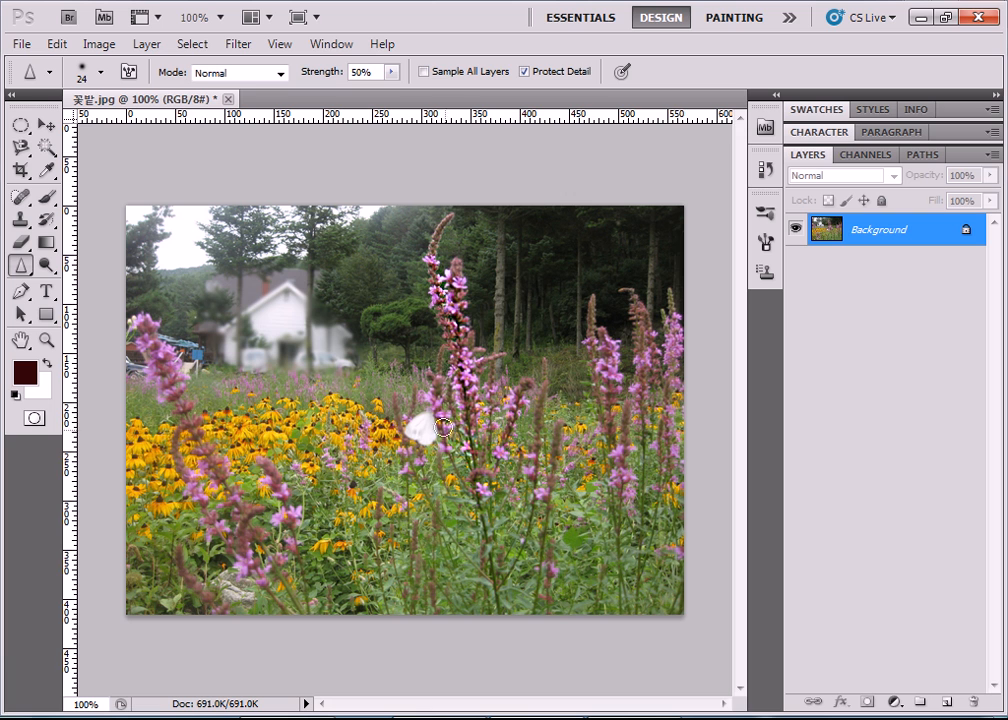
Step: Sharpen the white butterfly and the lower part of the flower spike beside it, and check the sharpened detail
mouse_move(420, 426)
left_mouse_down()
mouse_move(412, 445)
mouse_move(411, 427)
left_mouse_up()
mouse_move(447, 361)
left_mouse_down()
mouse_move(477, 447)
mouse_move(438, 294)
mouse_move(461, 370)
mouse_move(451, 279)
mouse_move(459, 381)
mouse_move(446, 283)
mouse_move(442, 450)
mouse_move(442, 391)
left_mouse_up()
scroll(450, 351, "up", 3)
scroll(466, 346, "up", 3)
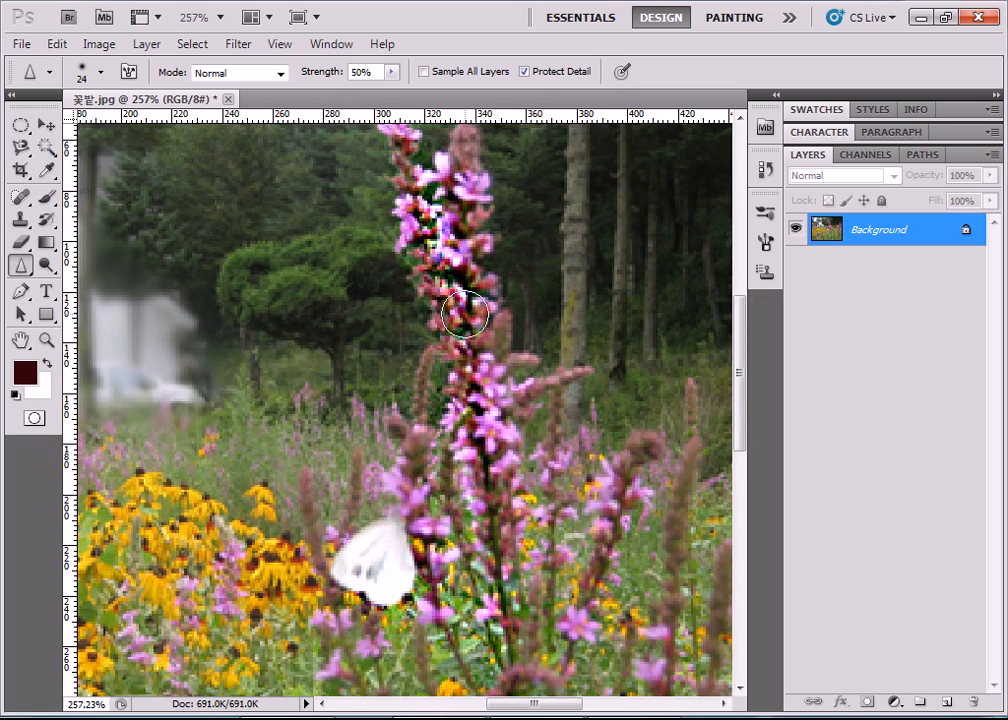
scroll(466, 320, "down", 2)
scroll(466, 320, "down", 3)
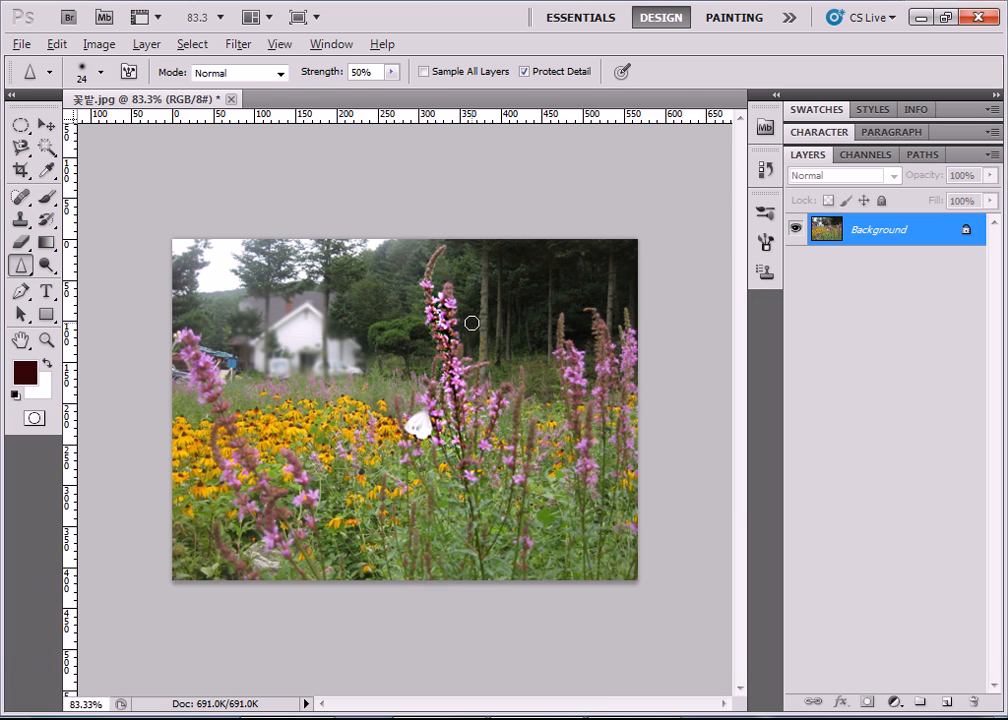
scroll(471, 323, "up", 1)
scroll(469, 329, "up", 2)
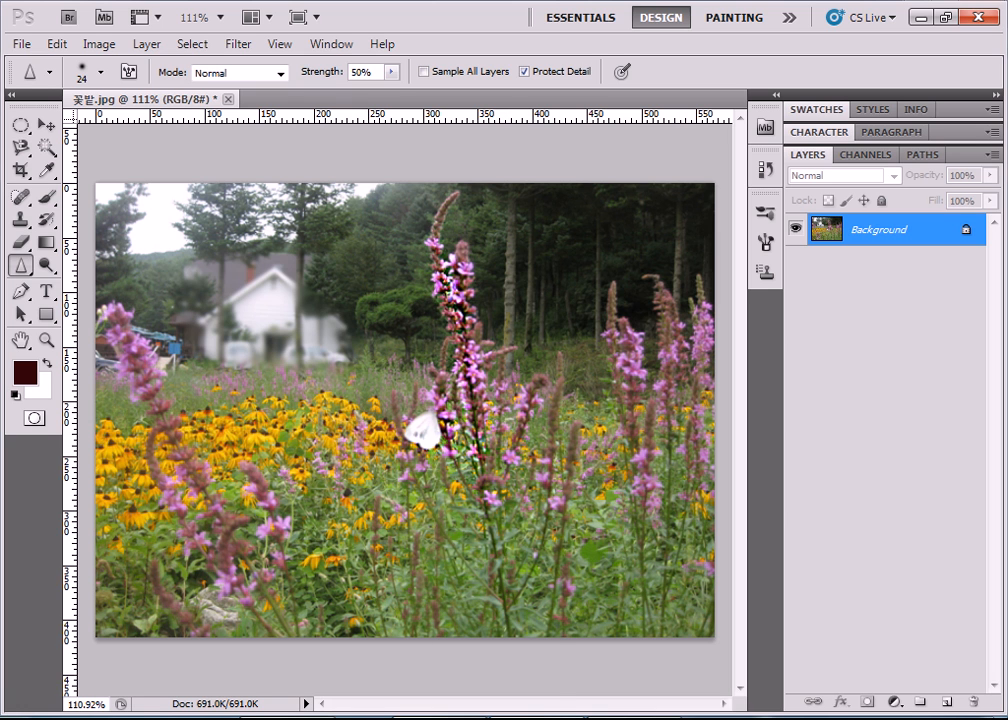
Step: Switch to the Notepad window and add a ---- separator line below the Ctrl + P(rint) entry
mouse_move(440, 718)
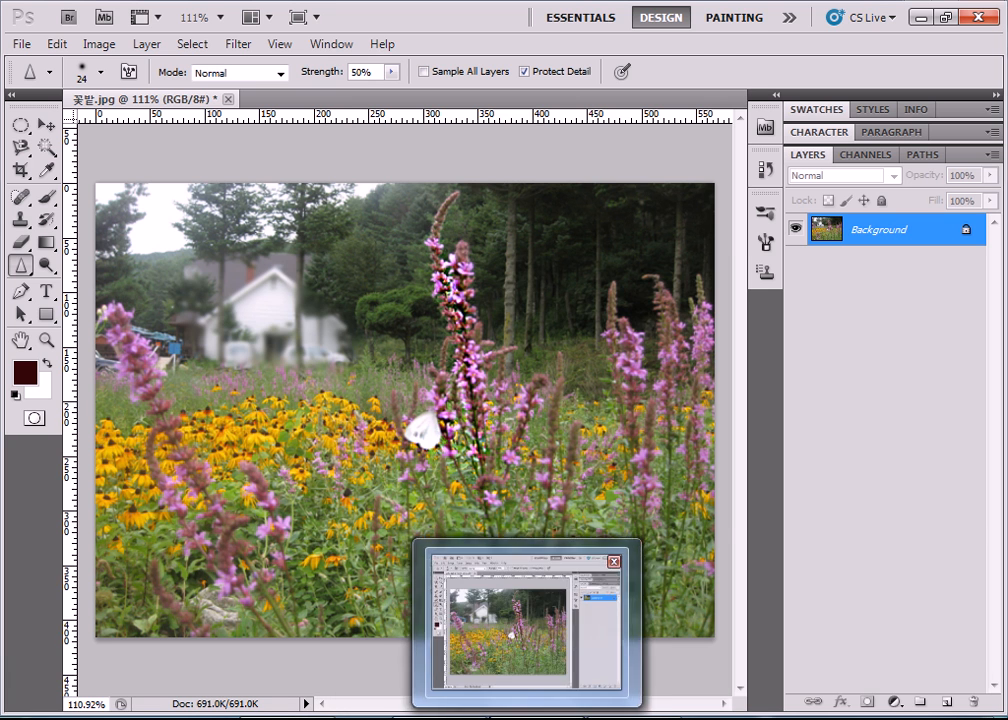
left_click(440, 718)
key("Return")
type("-")
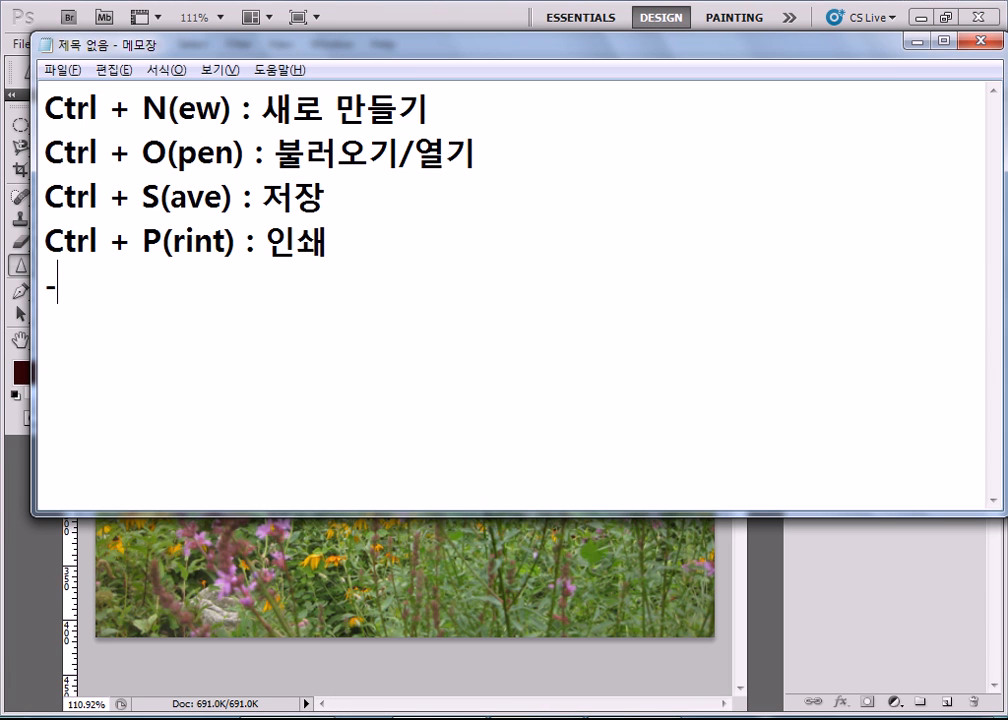
type("---")
key("Return")
Step: Write the note "피사계심도가 깊다, 얕다" below the separator line
type("vl")
key("BackSpace")
key("BackSpace")
type("피사계")
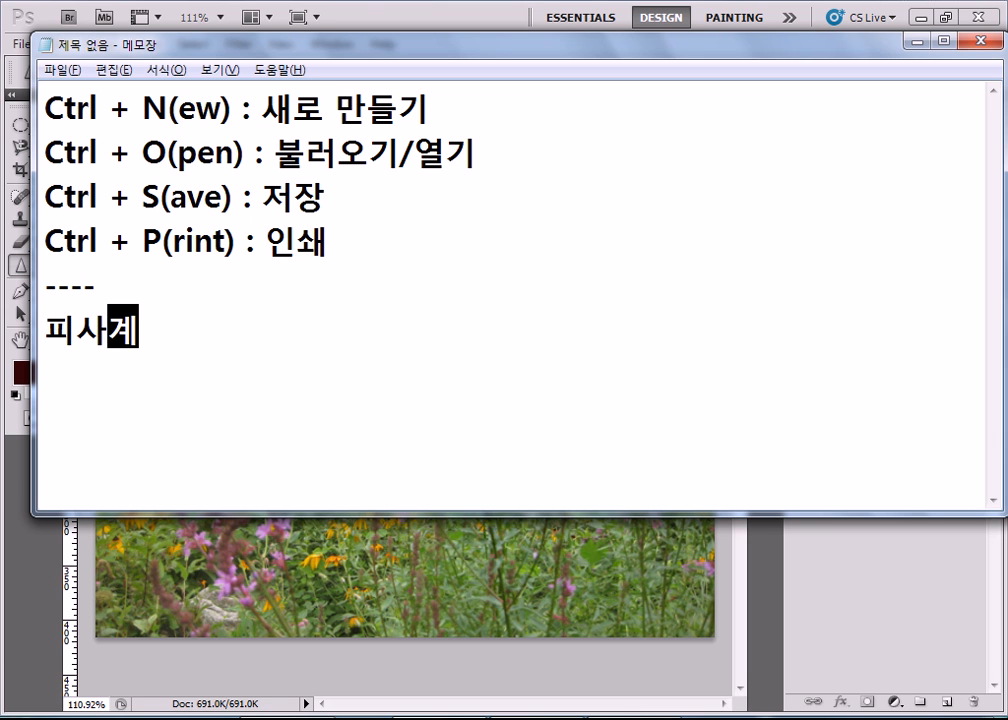
type("심도가 깊다,")
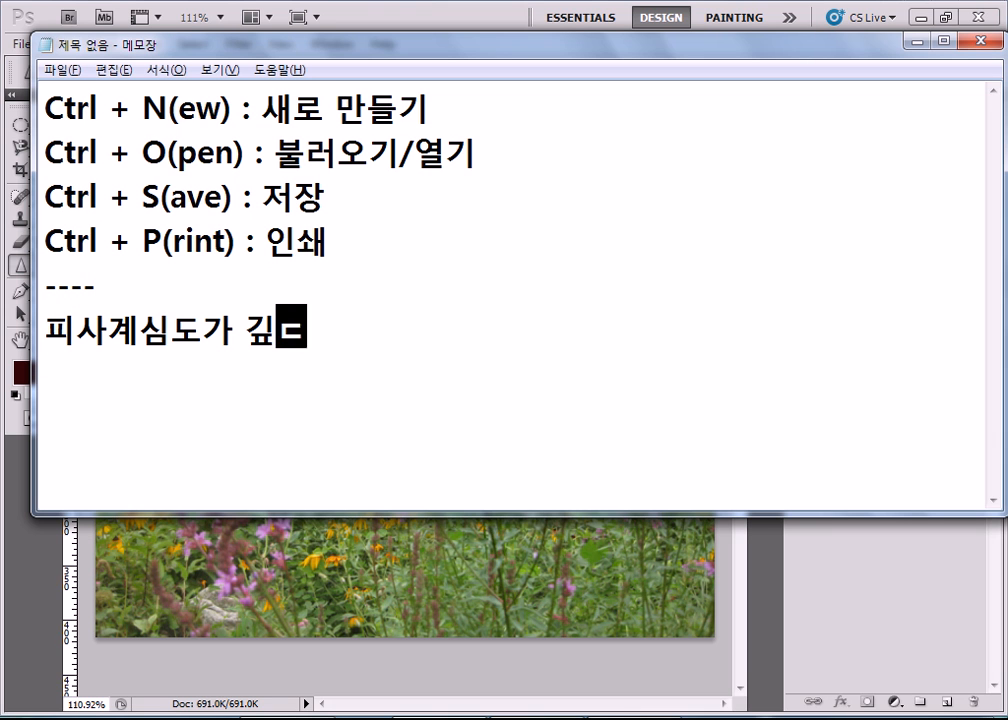
type(" 얕다")
key("Return")
Step: Split the note so that 깊다 and 얕다 each stand on their own line, and remove the comma
key("Left")
key("Left")
key("Left")
key("Left")
key("Return")
key("Delete")
key("Right")
key("Right")
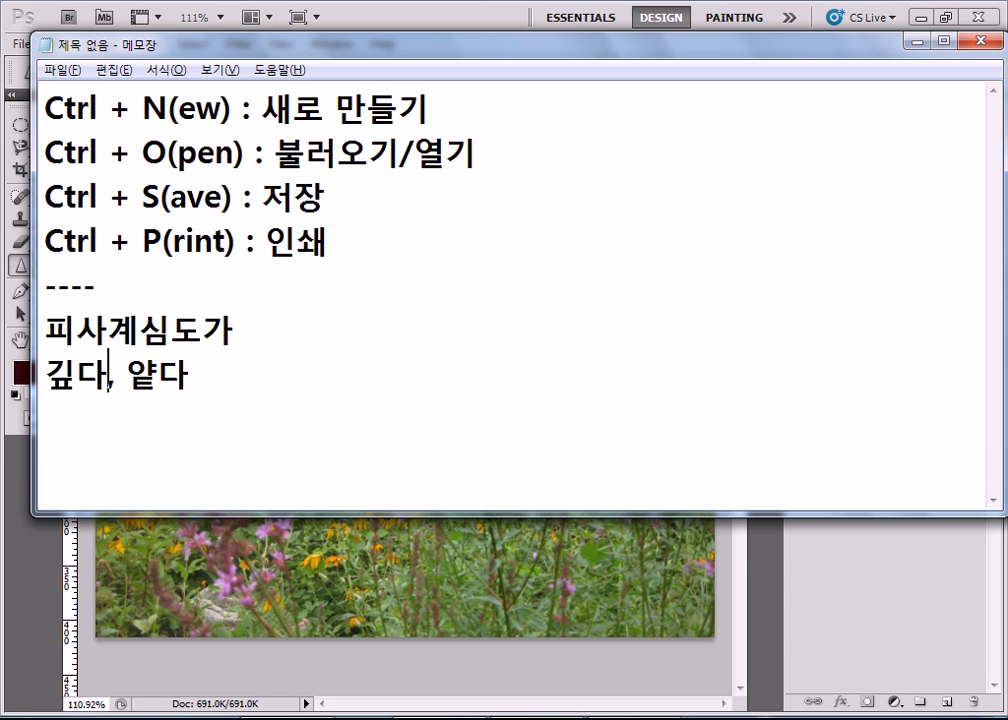
key("Return")
key("Delete")
key("Delete")
Step: Append the explanation "(초점의 정도가 선명" after 깊다
key("Up")
key("End")
type("(초점")
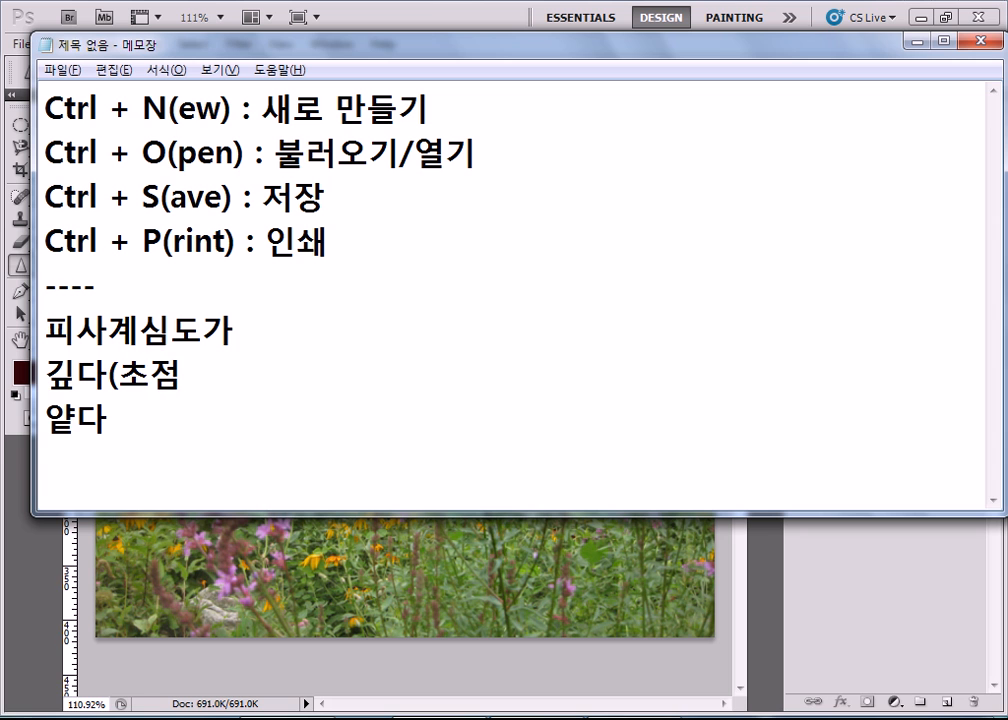
type("의")
key("BackSpace")
key("BackSpace")
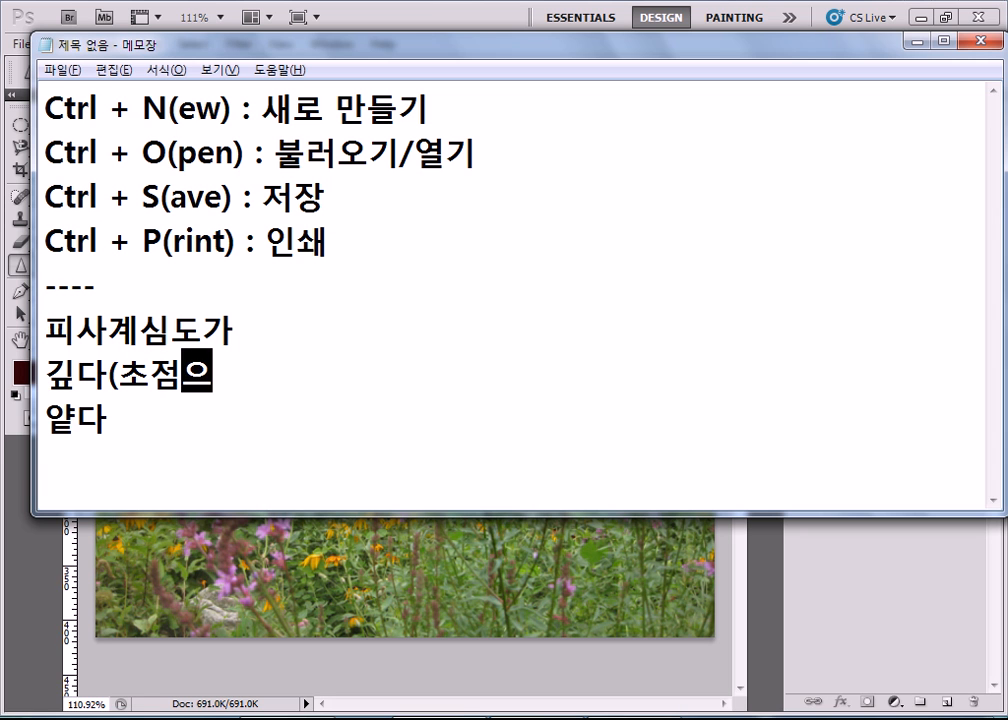
type("의 ")
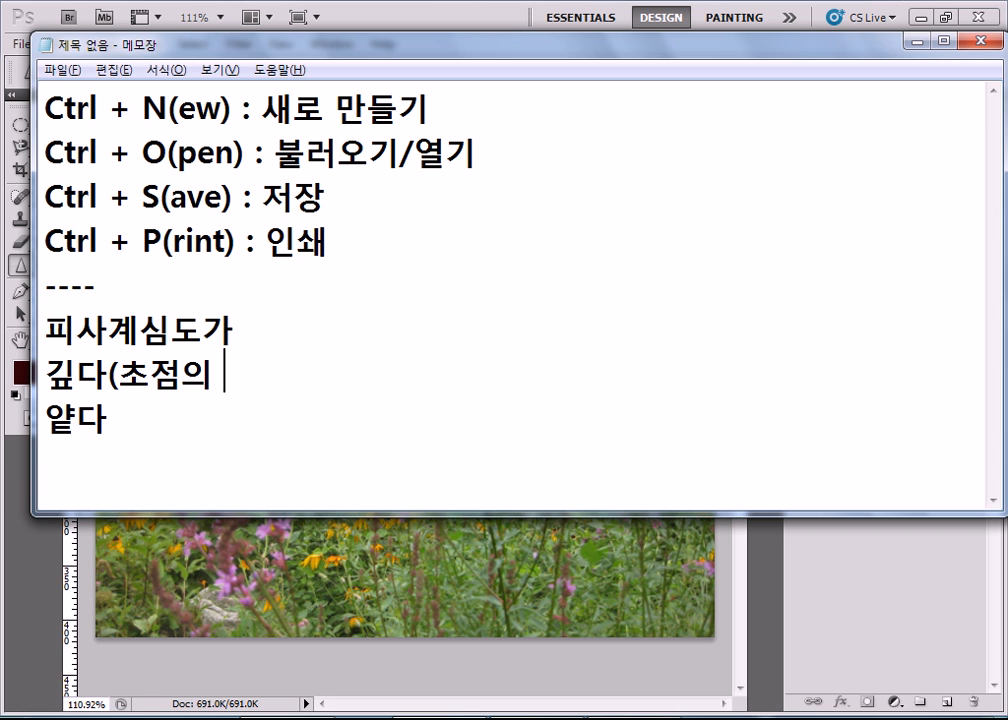
type("정도가 ")
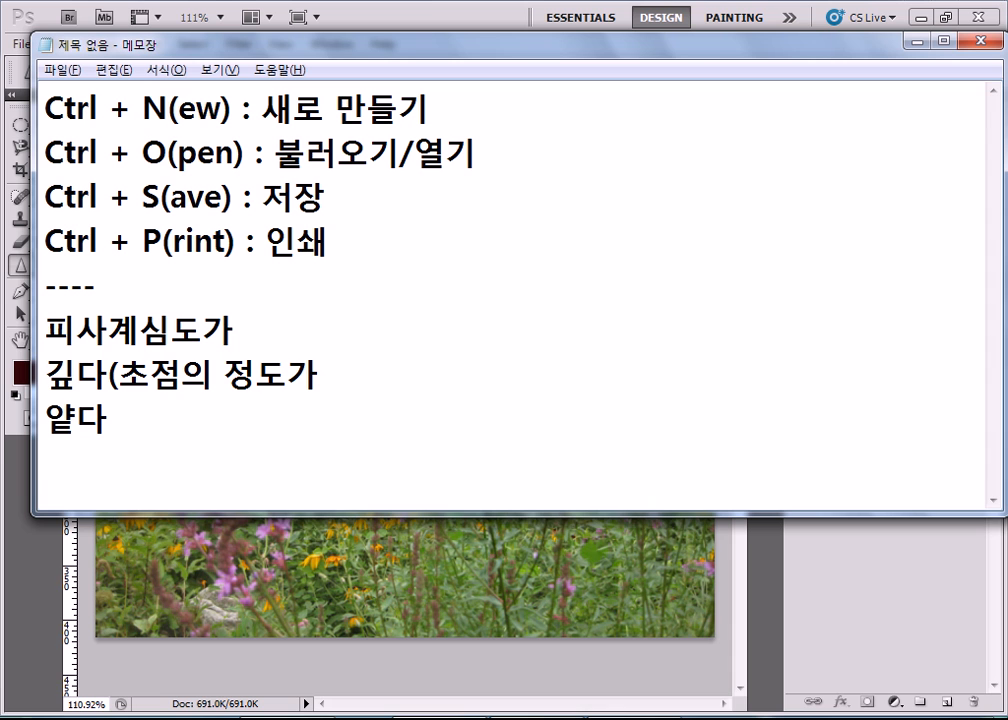
type("선명")
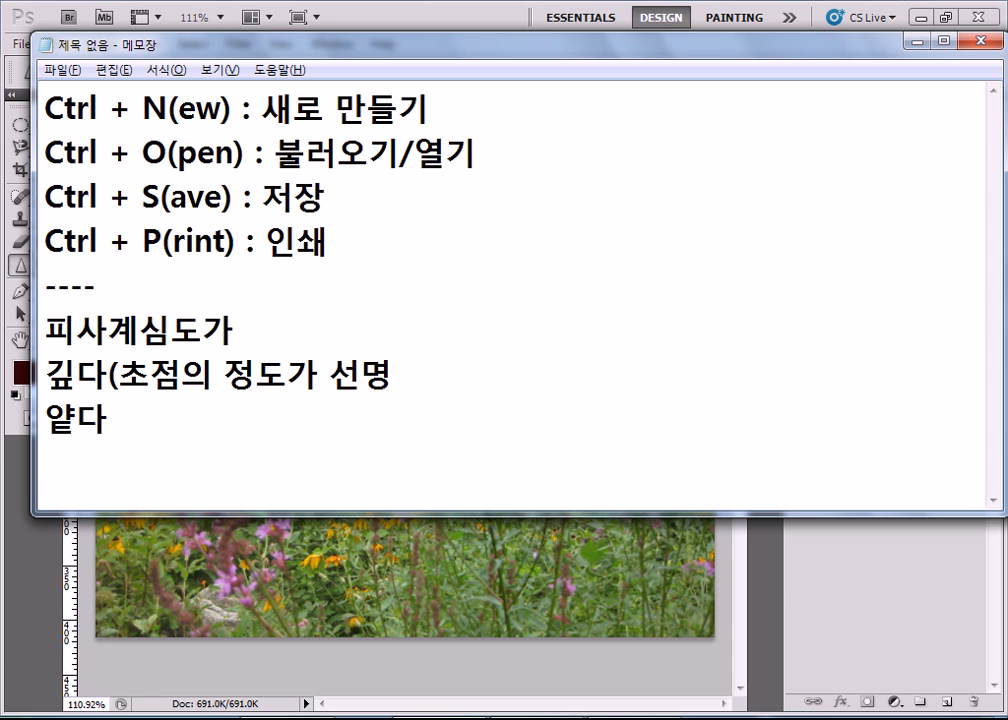
Step: Insert "부위와 그렇지 않은 부위" directly after 초점 in the 깊다 line
key("Left")
key("Left")
key("Left")
key("Left")
key("Left")
key("Left")
key("Left")
key("Right")
key("Left")
key("Left")
type("ㅂ")
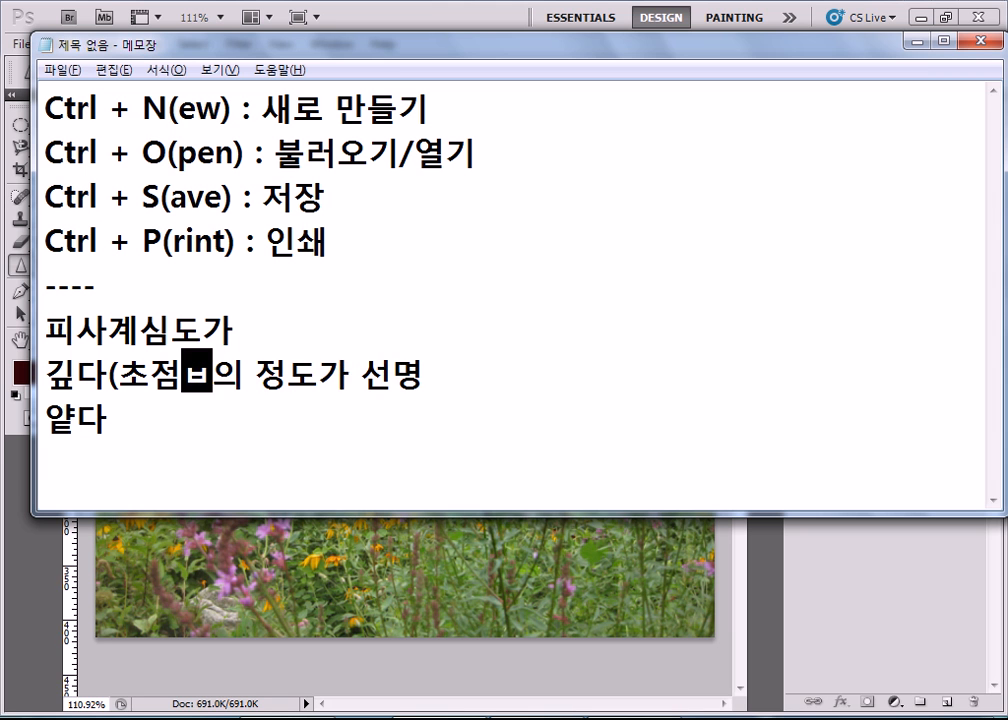
type("ㅜ위와 ㄱ")
type("ㅡ렇지 않은 ")
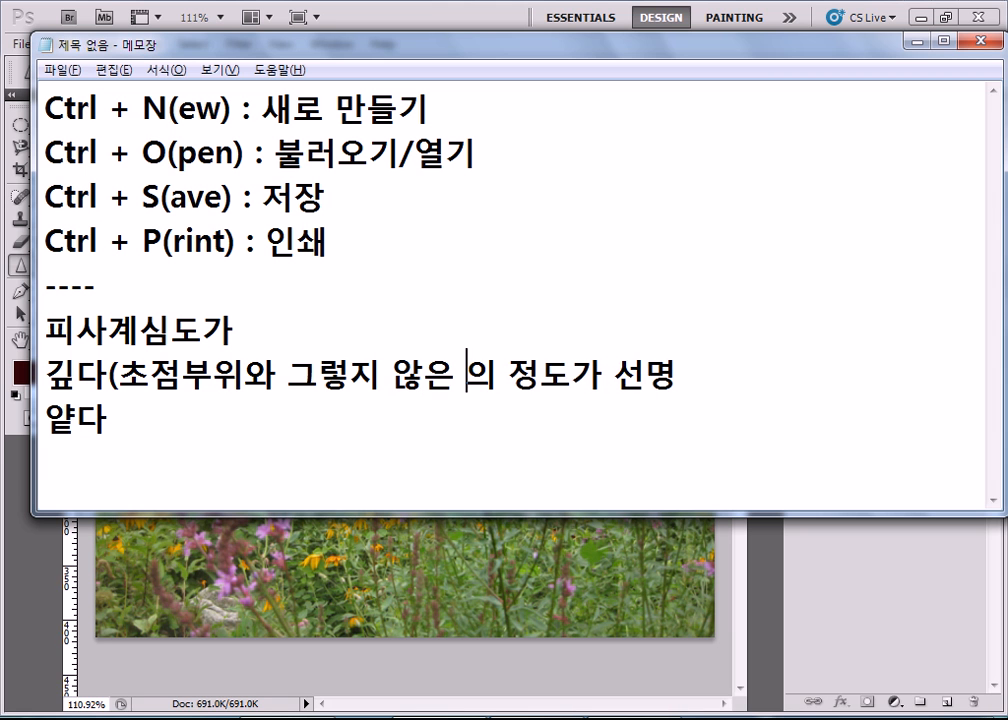
type("부위")
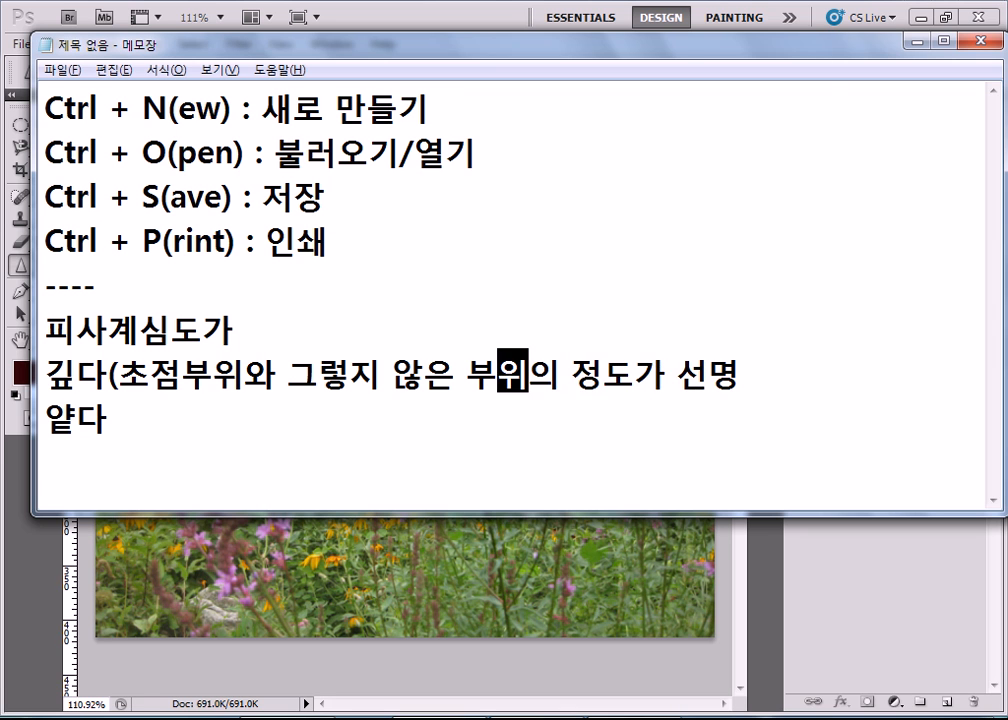
Step: Remove "의 정도가" so the 깊다 line ends with "부위 선명"
key("Delete")
key("Delete")
key("Delete")
key("Delete")
key("Delete")
key("Delete")
key("End")
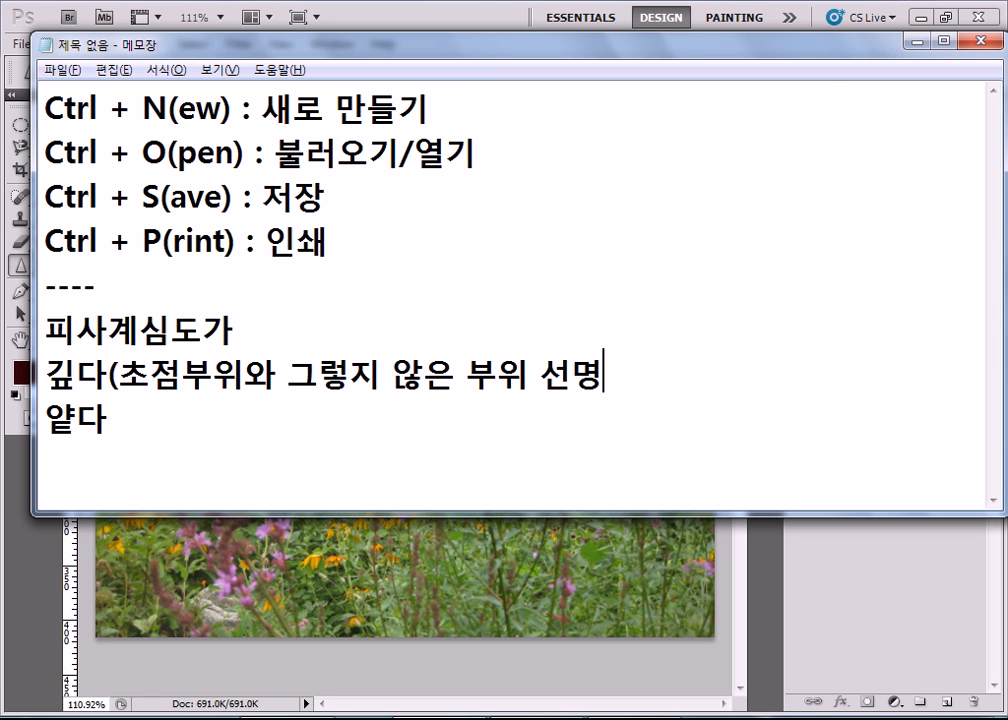
Step: Complete the 깊다 line with "도 모두 고르다)" and append "= 아웃포커스" to the 얕다 line
type("도 모두 고르다)")
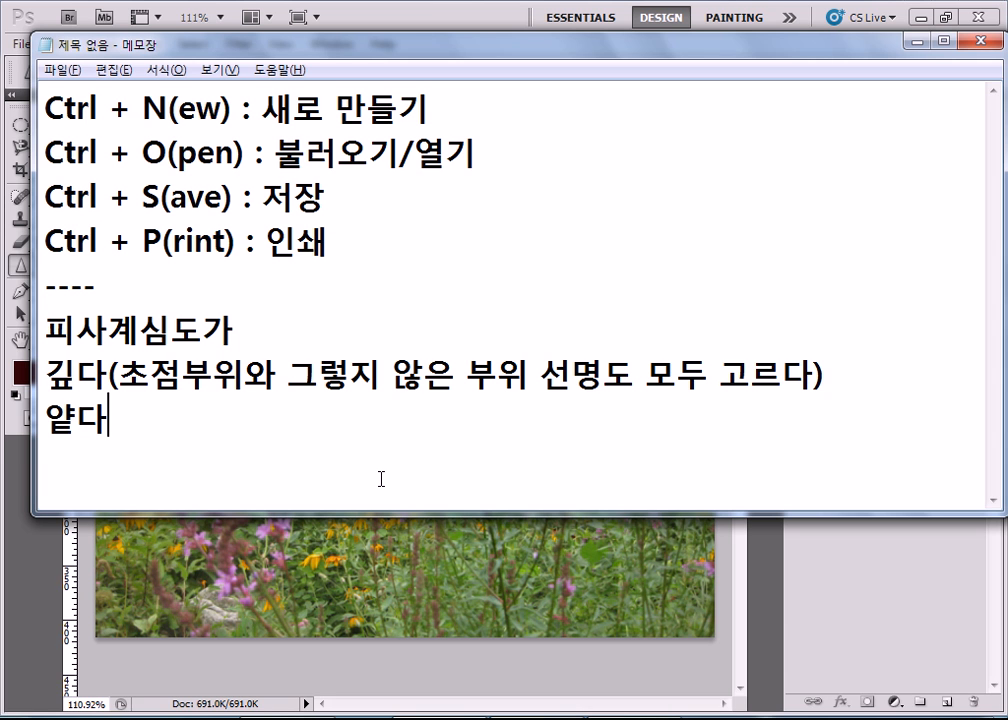
type("= 아웃포커싱")
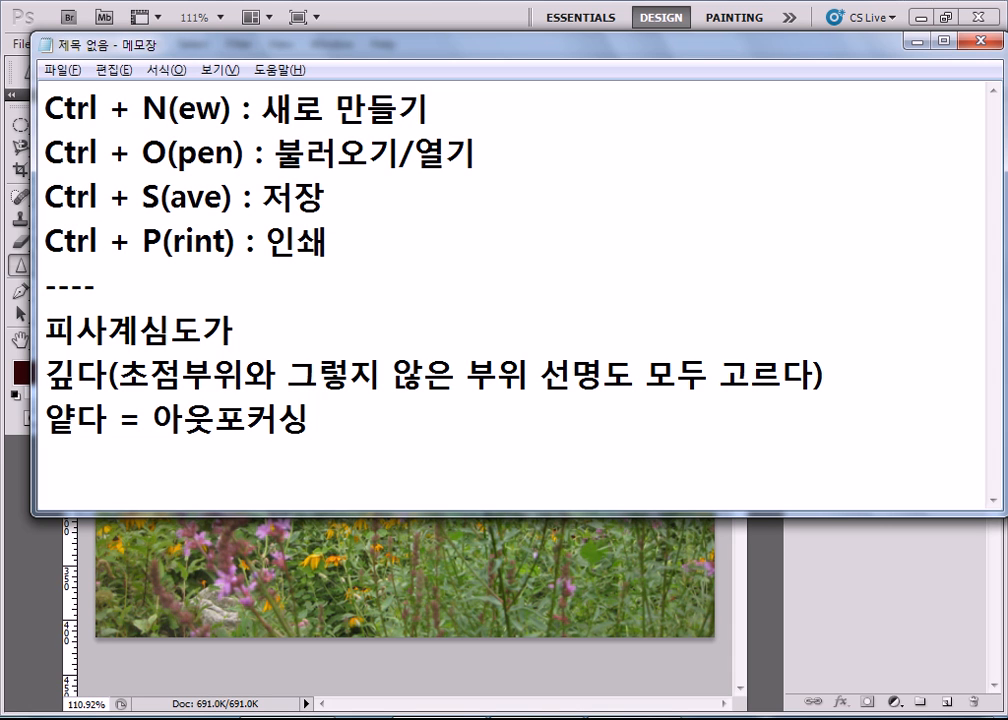
key("BackSpace")
key("BackSpace")
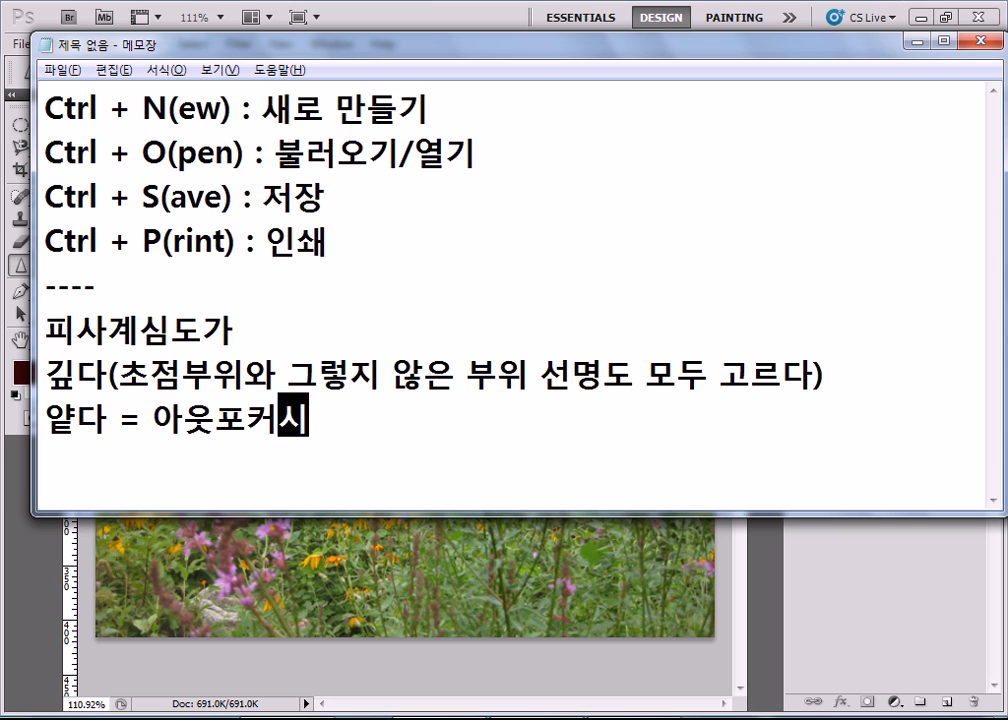
type("ㅡ")
Step: Append "= 팬포커스" to the end of the 깊다 line
key("Up")
key("End")
type("=")
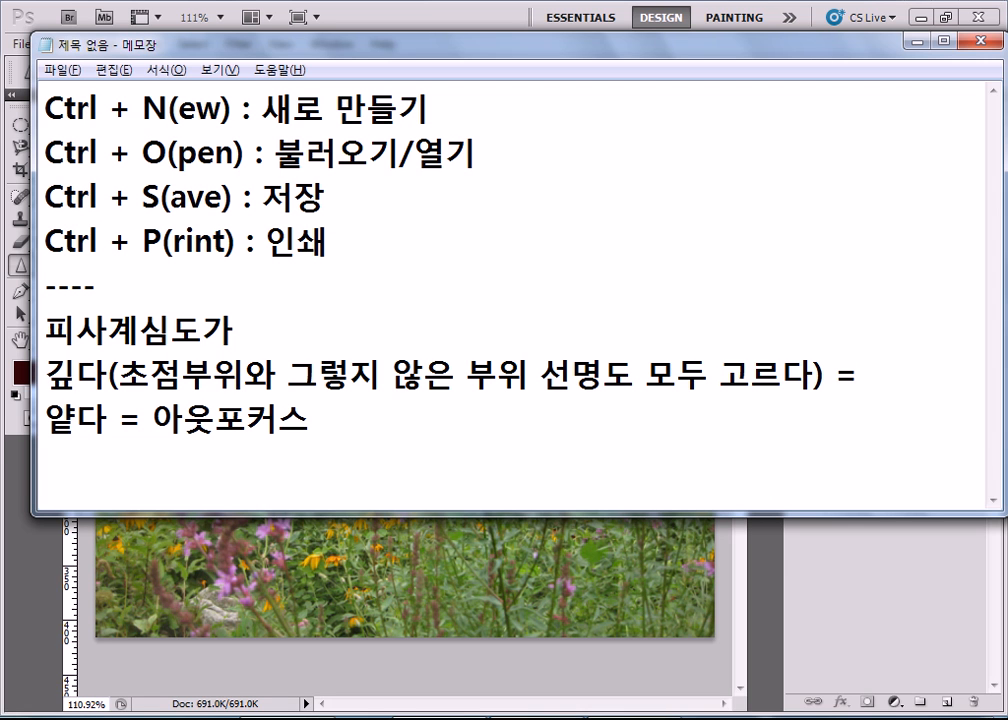
type("팬포")
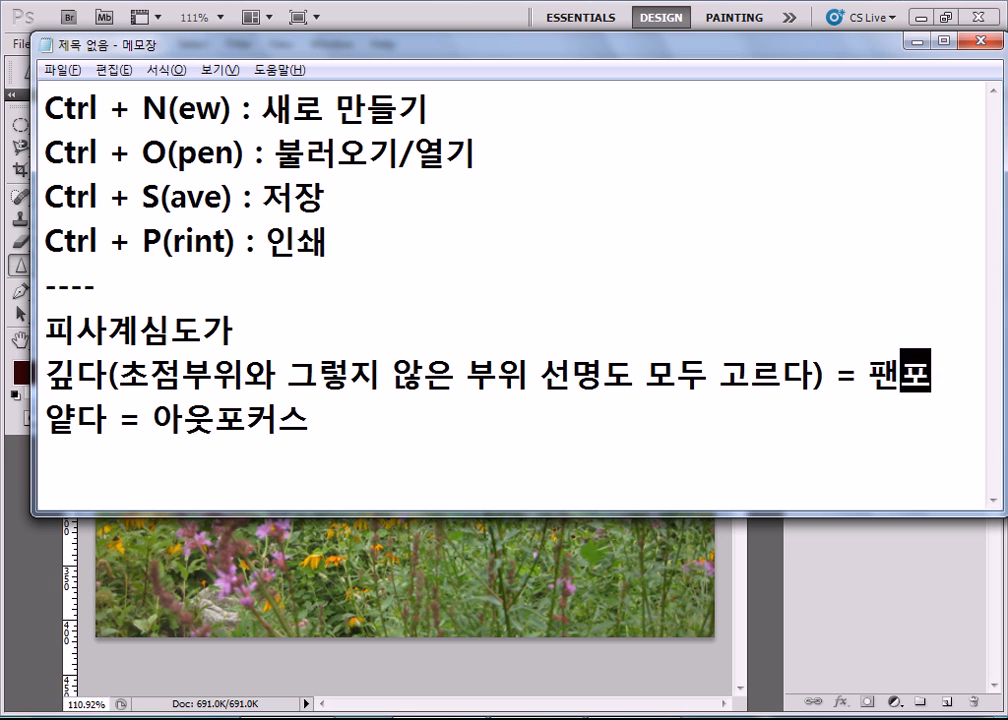
type("컷스")
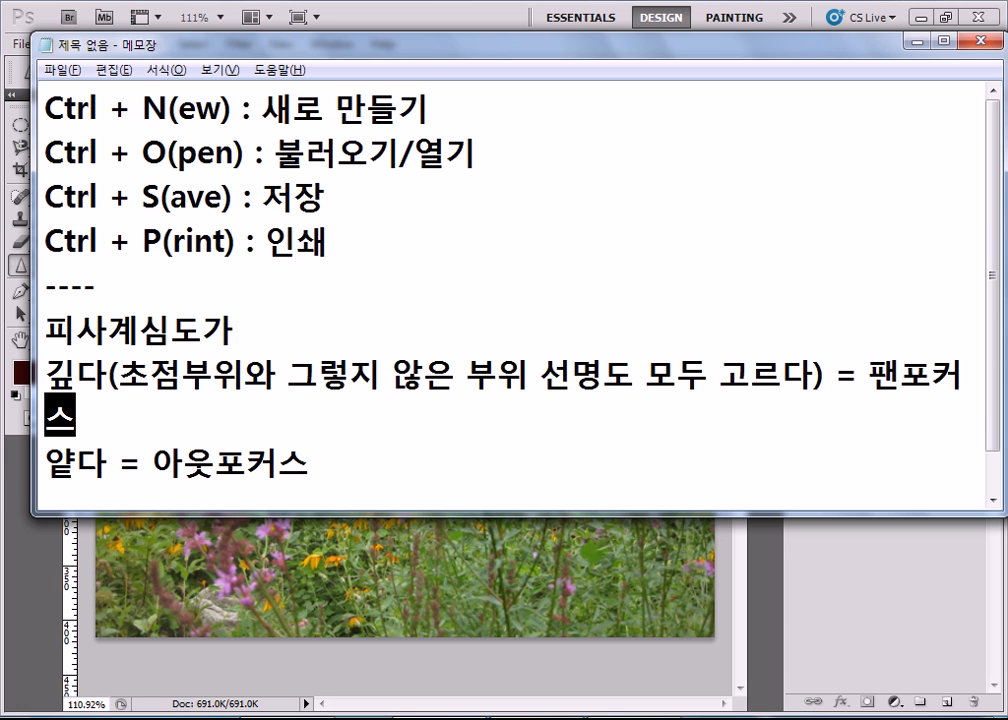
key("Down")
scroll(378, 480, "down", 1)
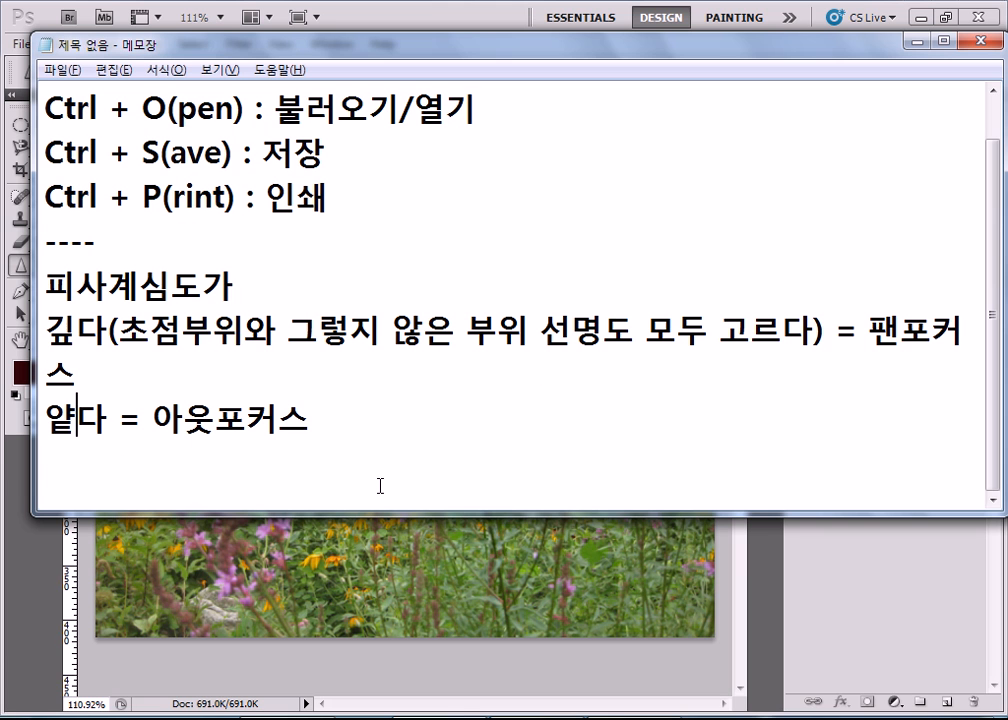
scroll(365, 481, "down", 1)
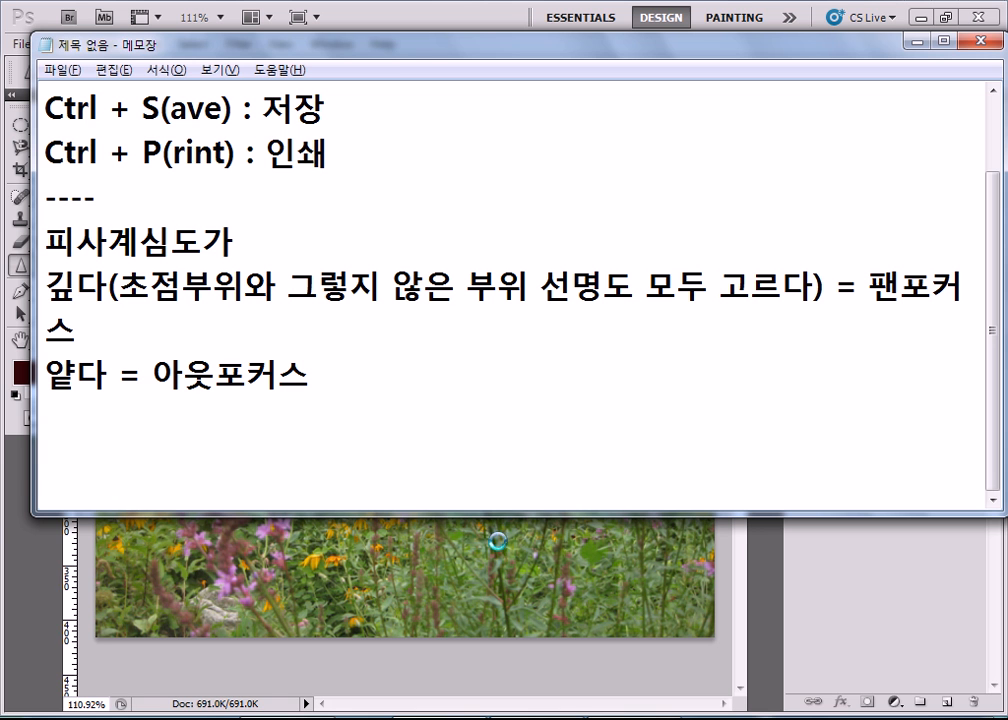
Step: Switch back to Photoshop and choose the Sharpen tool
key("alt+Tab")
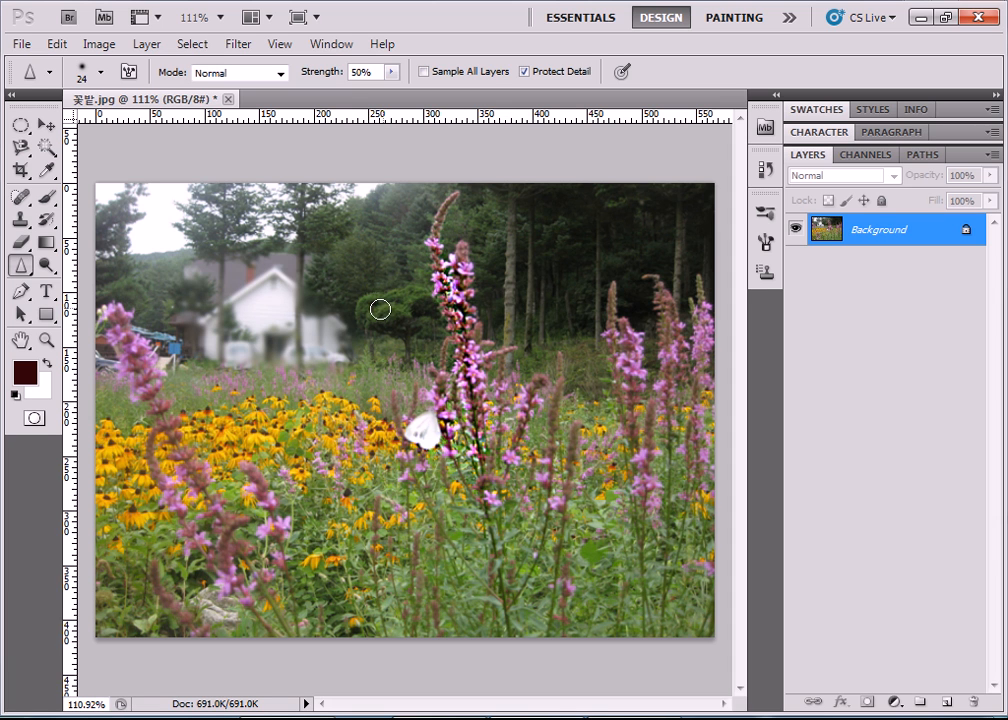
right_click(20, 265)
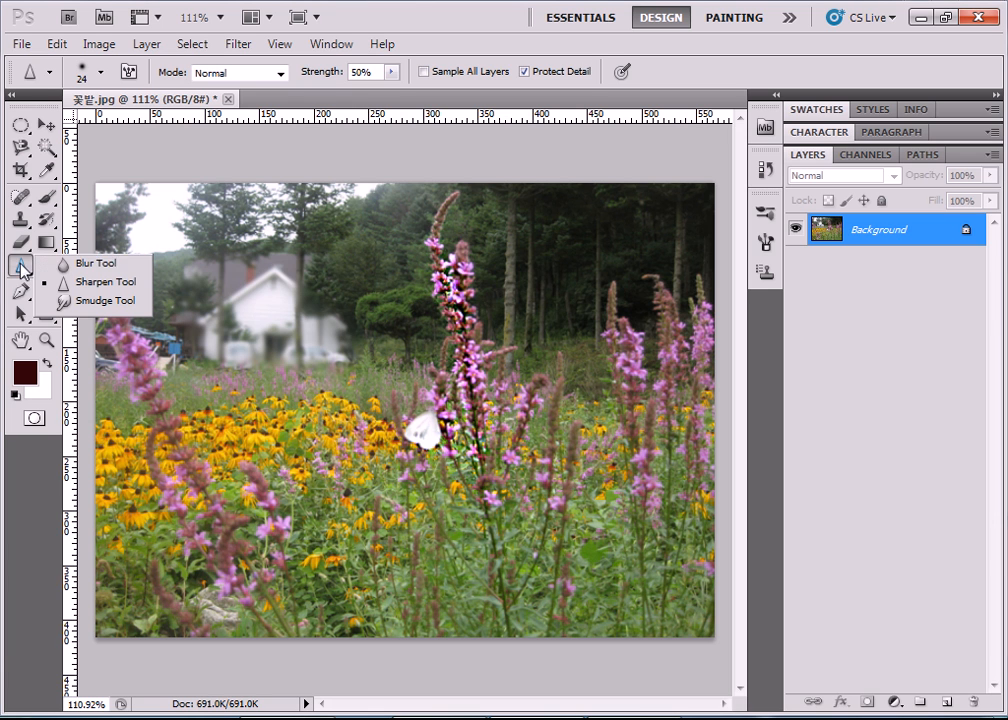
left_click(90, 284)
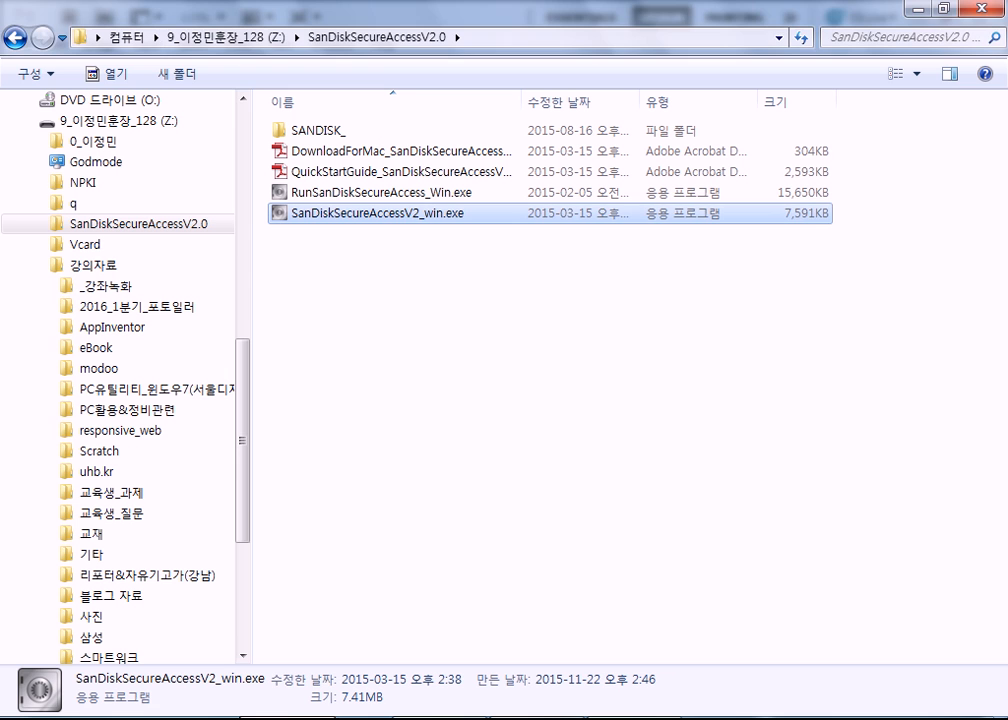
Step: In Windows Explorer, open the 사진 folder inside 강의자료 on the Z: drive
left_click(42, 265)
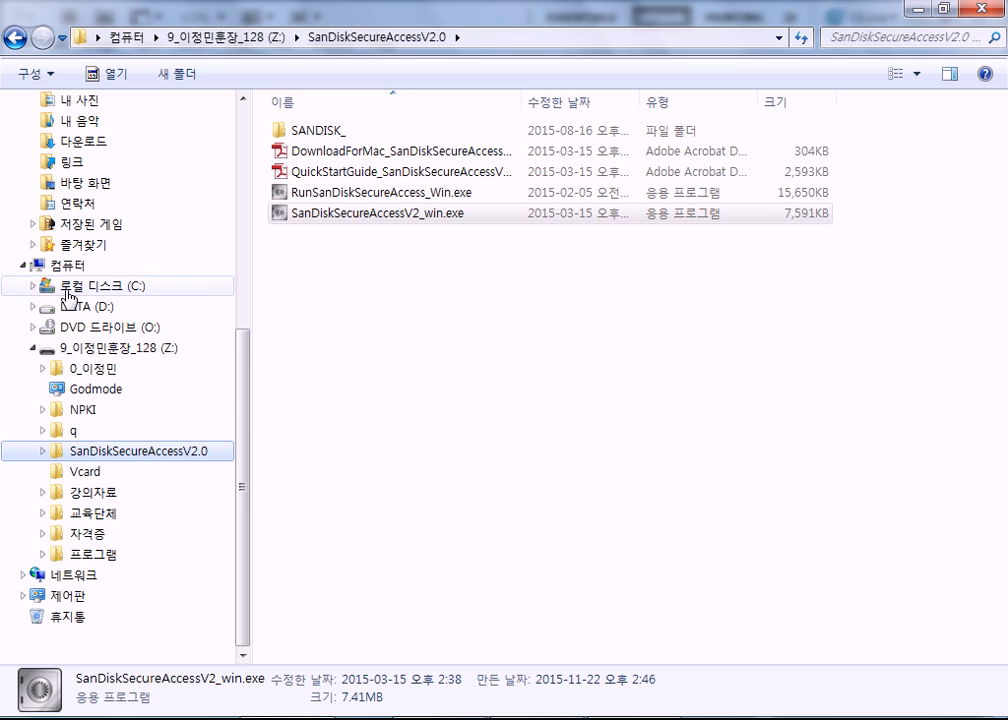
left_click(74, 350)
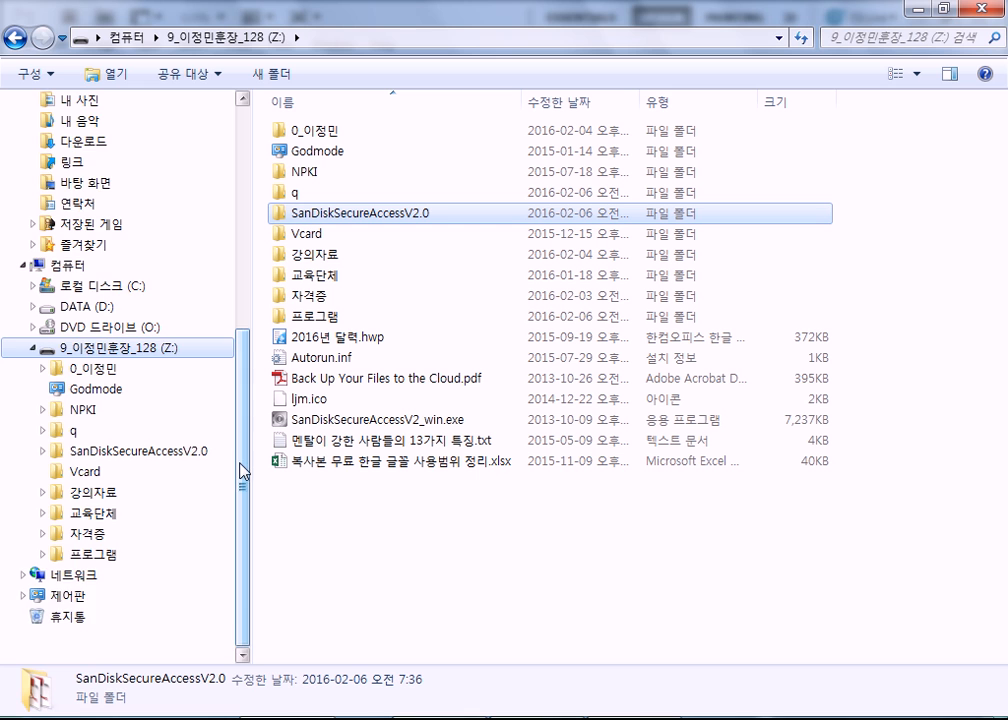
scroll(237, 410, "up", 2)
scroll(237, 410, "down", 2)
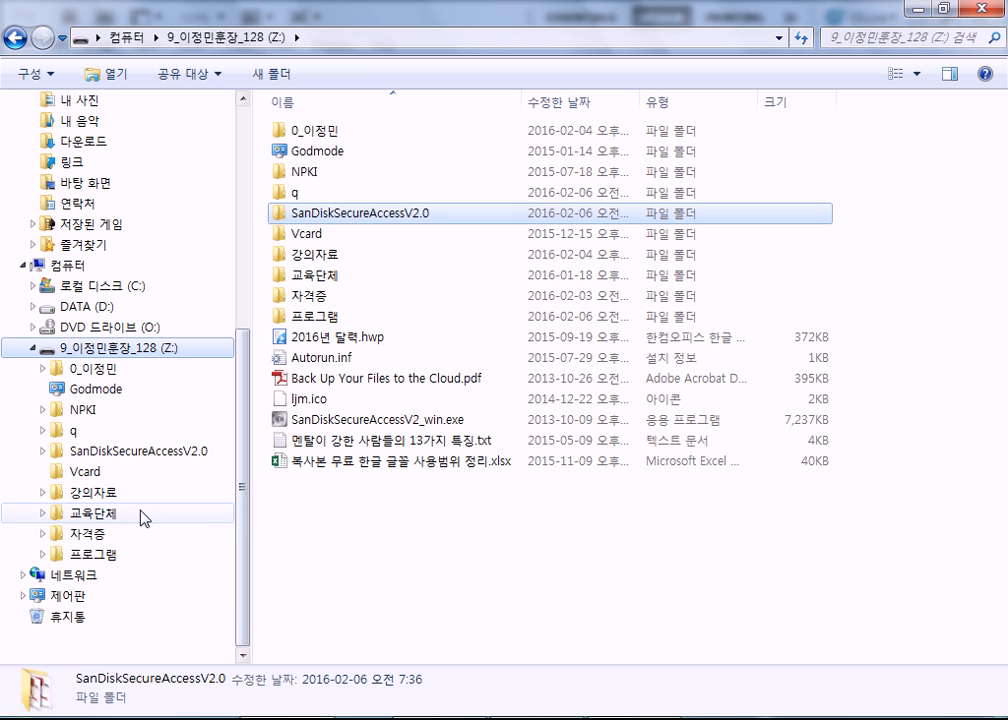
left_click(88, 494)
double_click(345, 463)
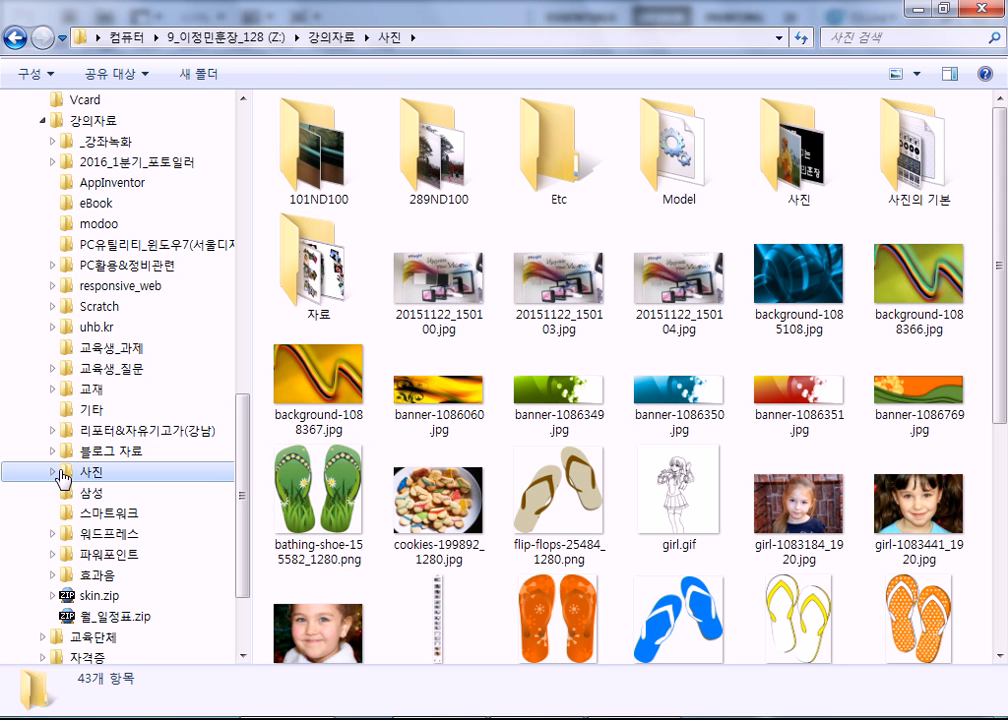
Step: Open the 카메라 folder under 사진의 기본 and 카메라n렌즈, and show its files as extra large icons
scroll(148, 514, "down", 2)
left_click(54, 349)
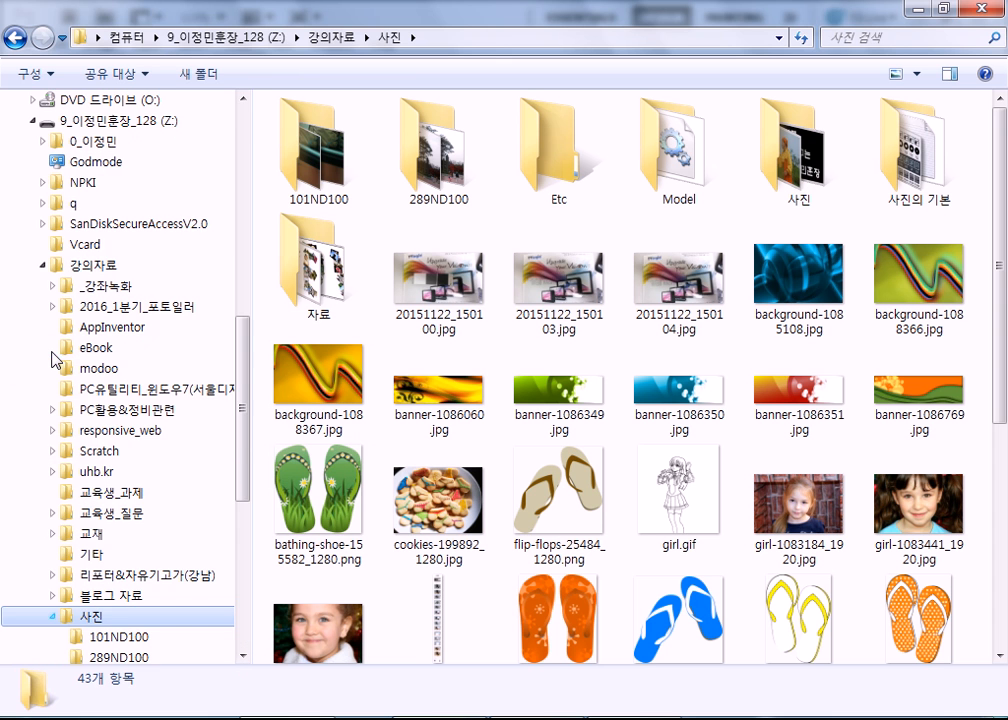
left_click(126, 552)
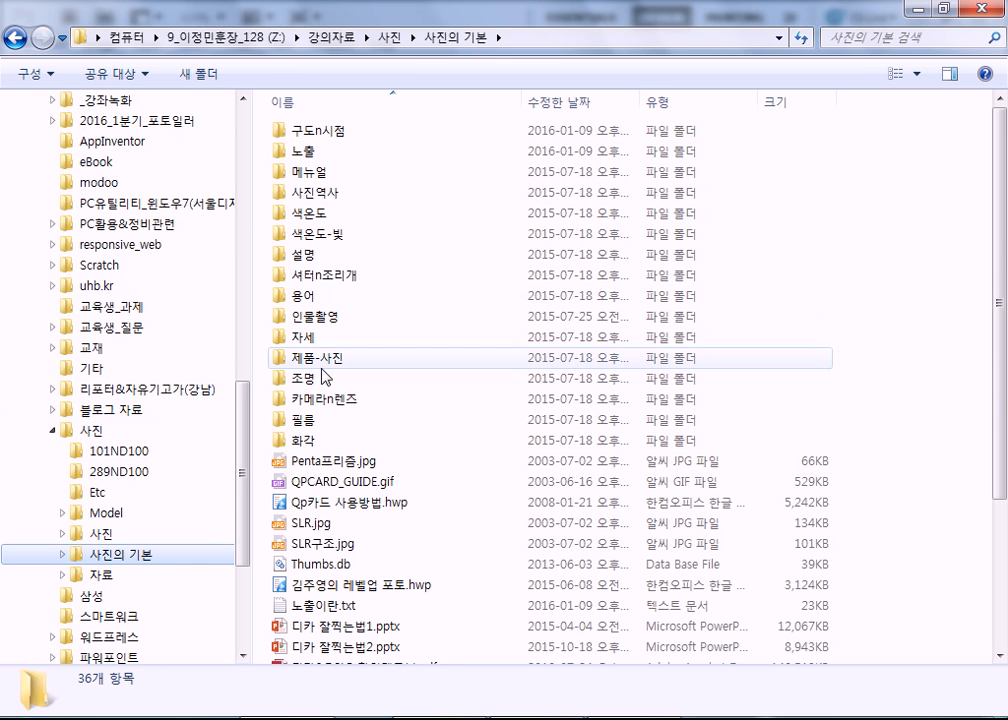
double_click(322, 413)
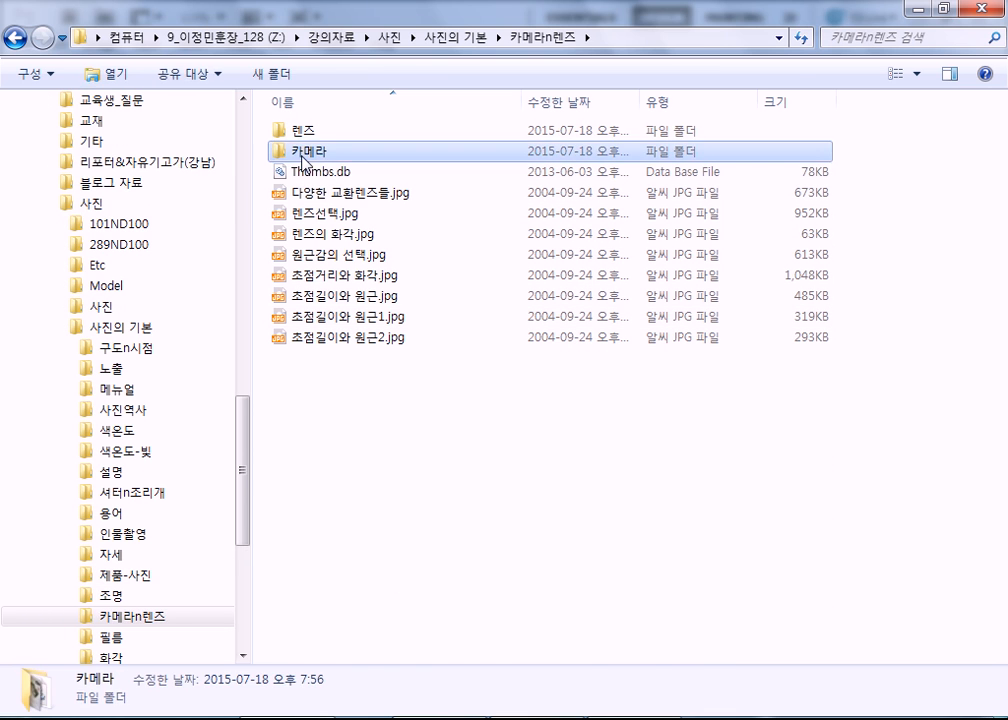
double_click(303, 152)
left_click(917, 74)
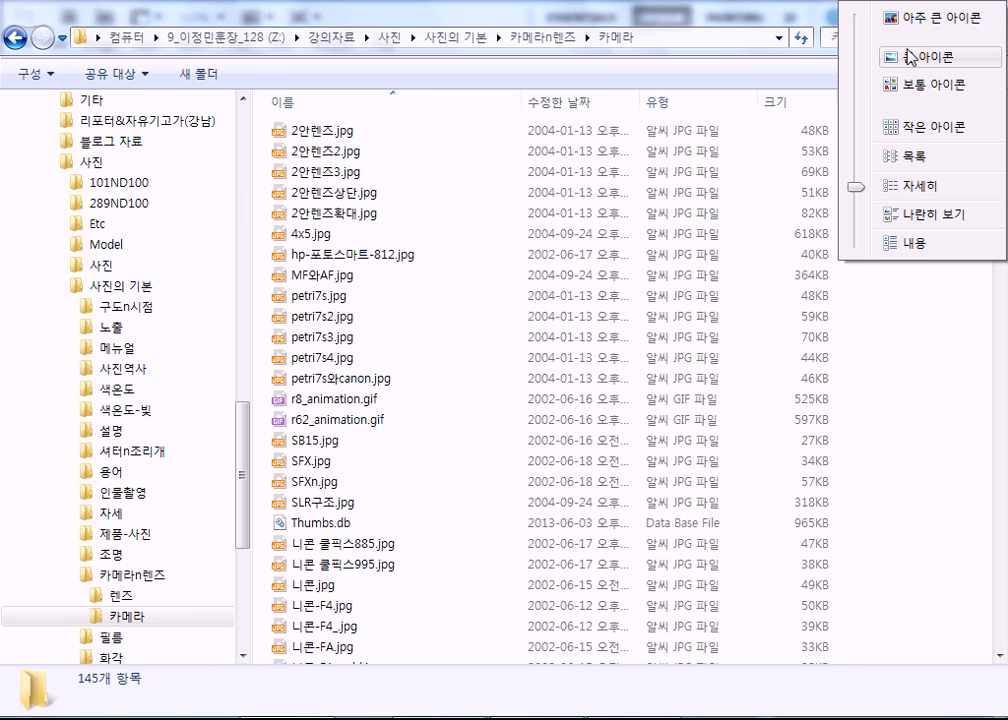
left_click(876, 16)
Step: View 2안렌즈.jpg full screen in the 알씨 image viewer and close the viewer
left_click(483, 170)
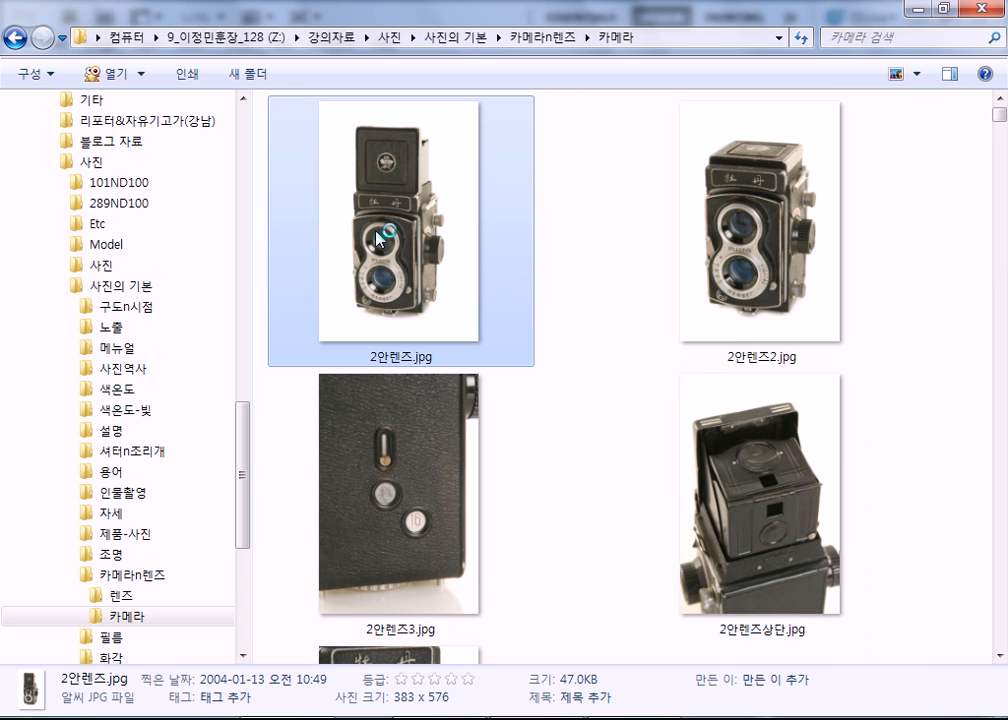
key("Return")
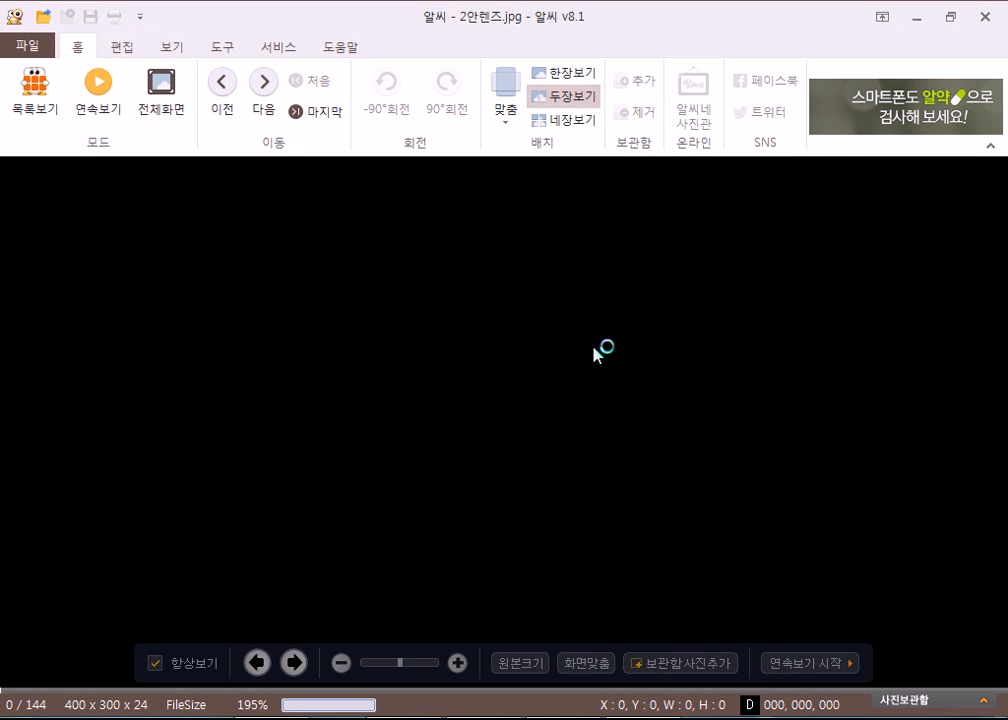
key("alt")
key("v")
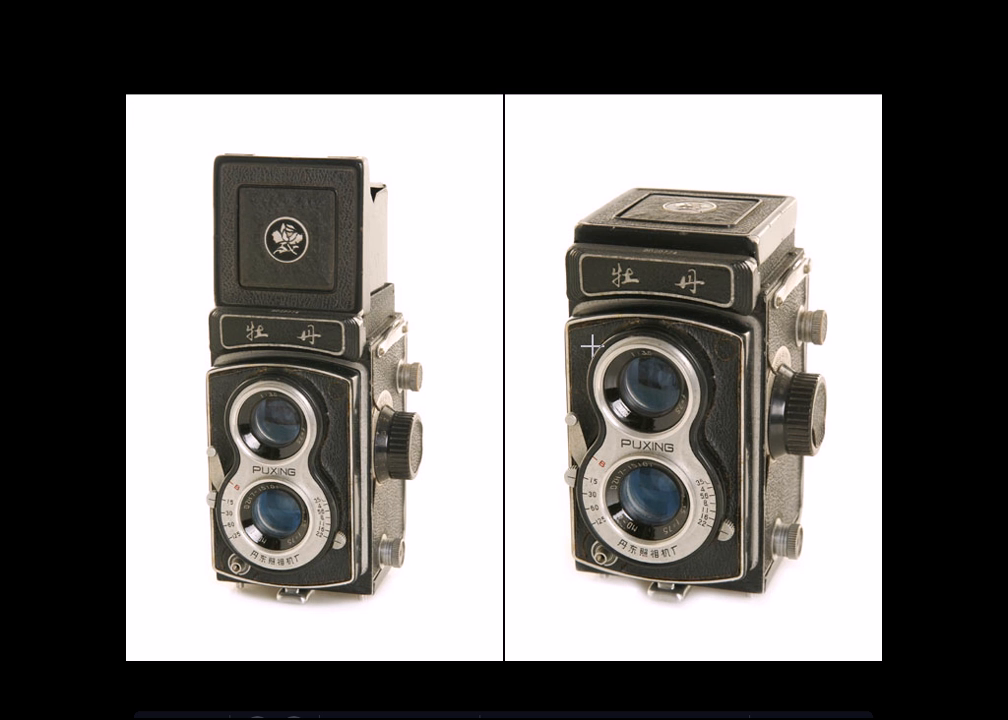
key("Escape")
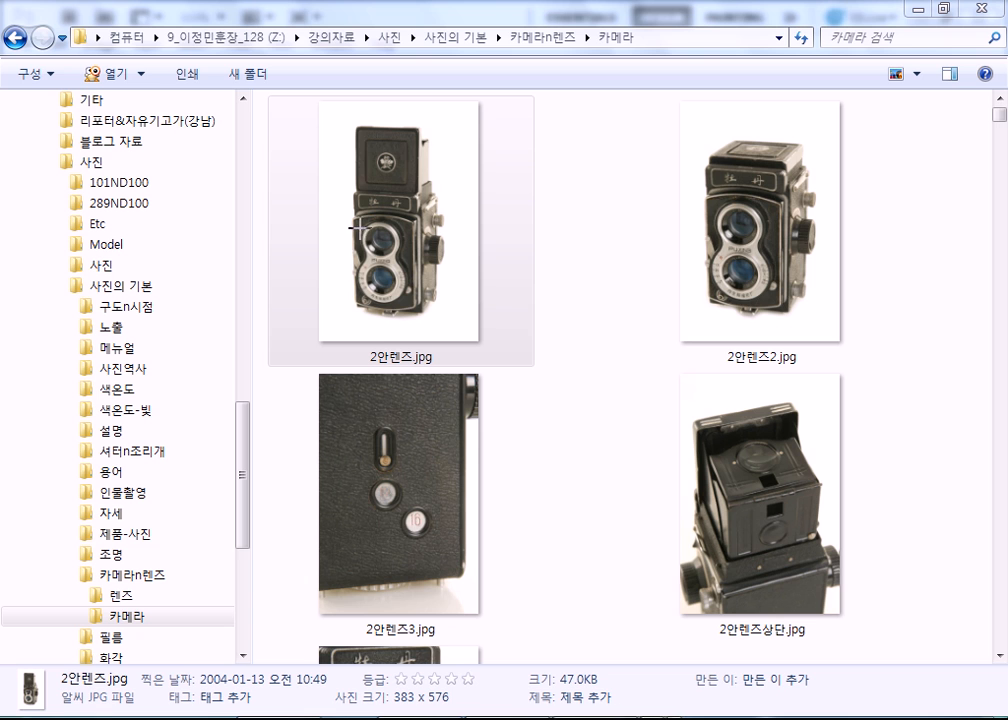